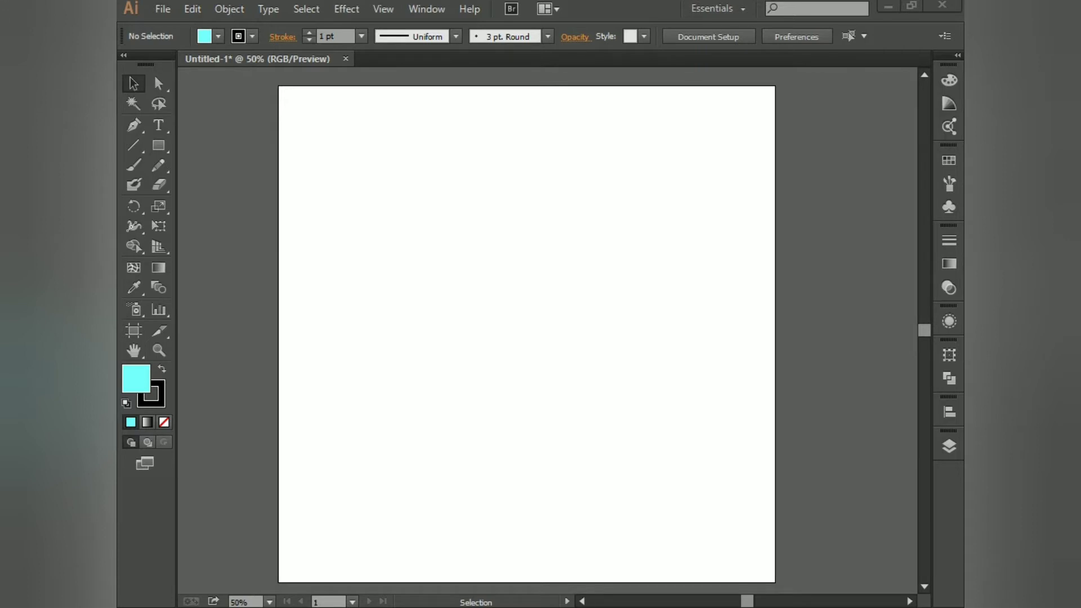
Draw a cyan rectangle near the artboard's upper left and place three copies of it across the artboard.
{"action": "key", "text": "m"}
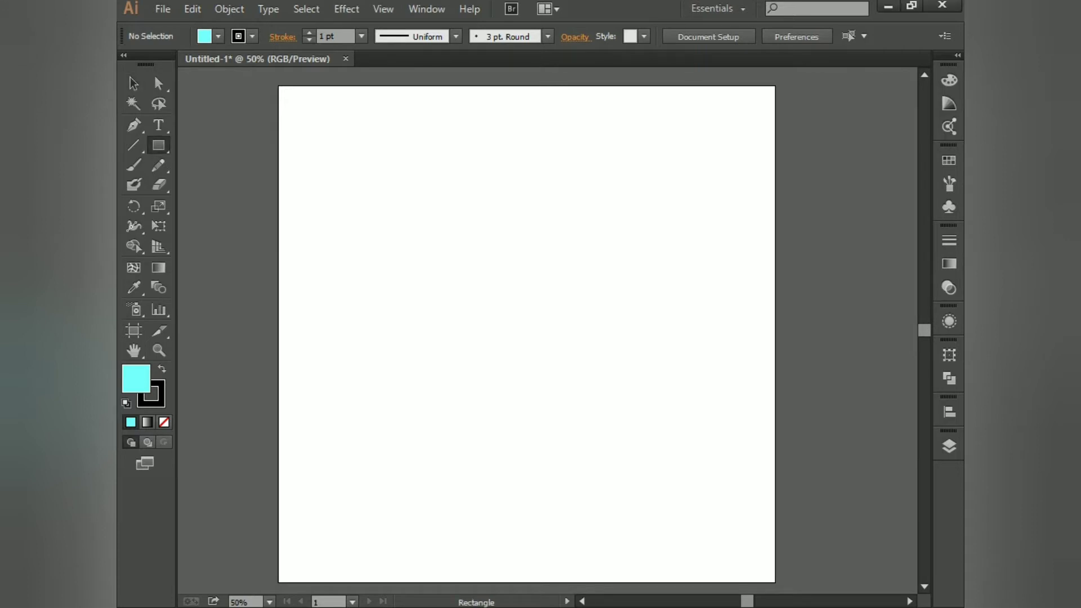
{"action": "left_click_drag", "start_coordinate": [335, 127], "coordinate": [535, 259]}
{"action": "left_click", "coordinate": [133, 84]}
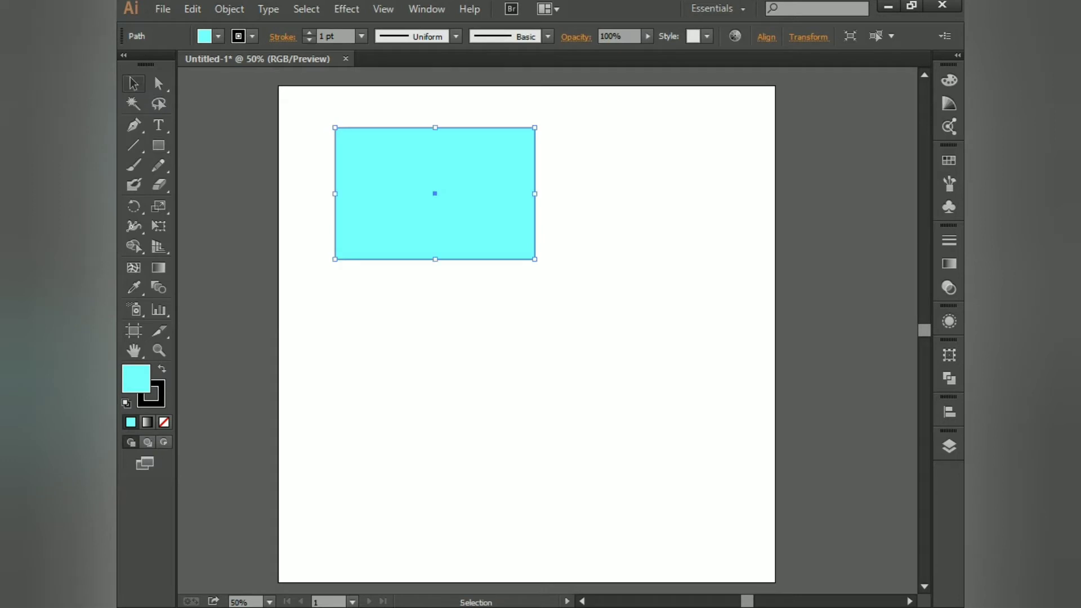
{"action": "left_click", "coordinate": [596, 236]}
{"action": "left_click", "coordinate": [435, 194]}
{"action": "left_click_drag", "start_coordinate": [448, 194], "coordinate": [668, 238]}
{"action": "left_click_drag", "start_coordinate": [667, 238], "coordinate": [508, 471]}
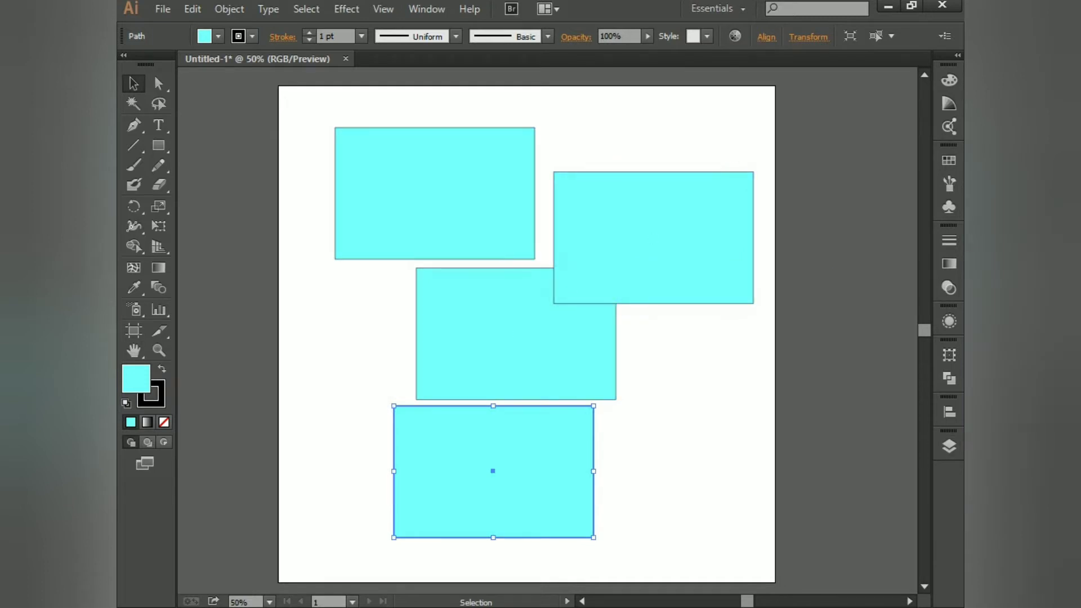
Show the document's layer list beside the artwork, and select and deselect the upper-left rectangle.
{"action": "left_click", "coordinate": [949, 446]}
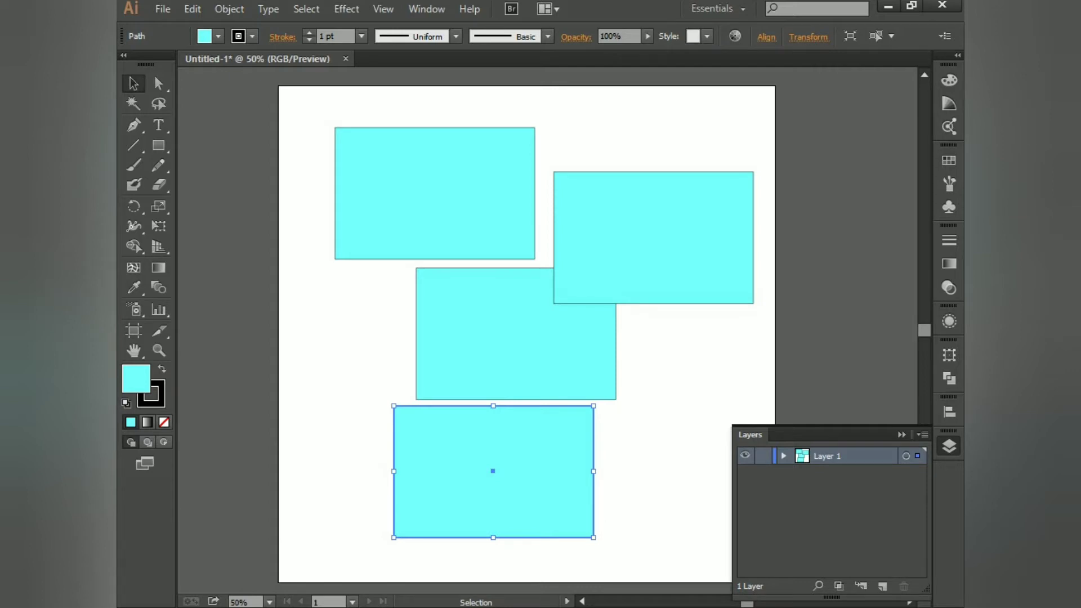
{"action": "left_click_drag", "start_coordinate": [750, 435], "coordinate": [799, 292]}
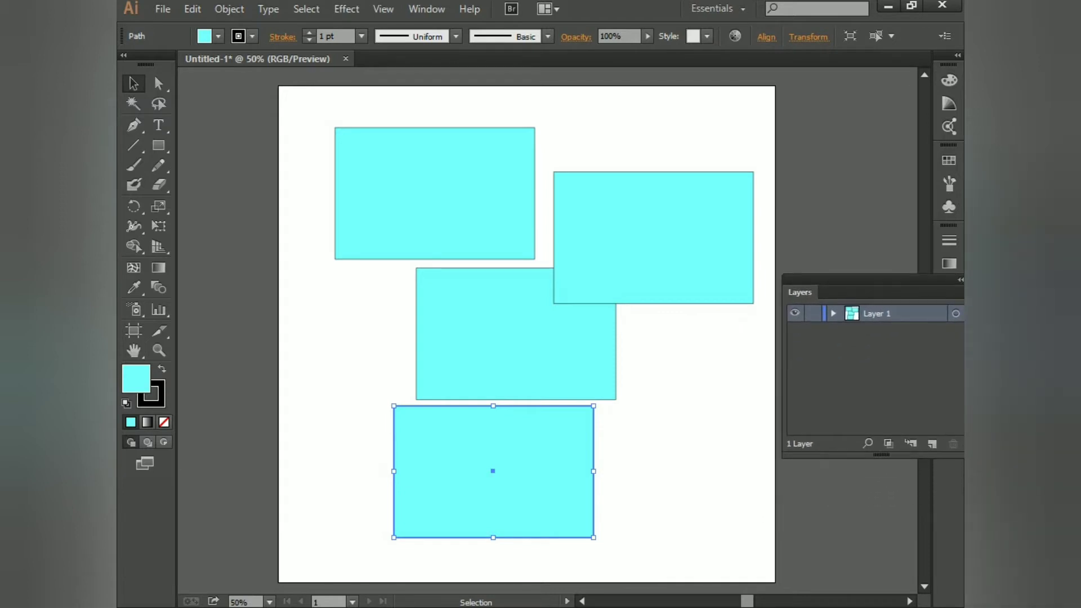
{"action": "left_click", "coordinate": [681, 361]}
{"action": "left_click", "coordinate": [450, 208]}
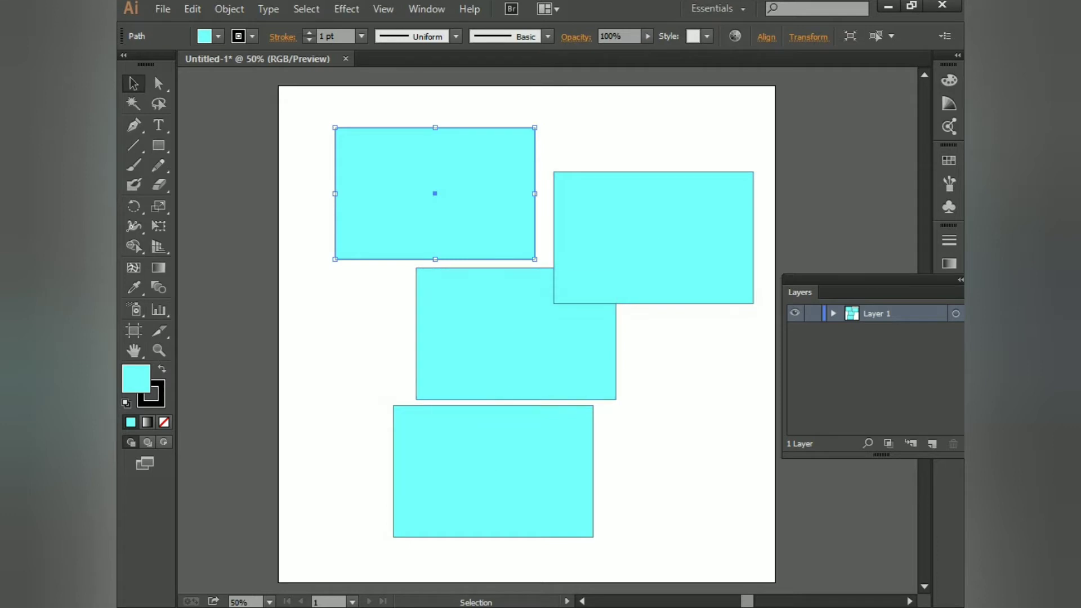
{"action": "left_click", "coordinate": [681, 360]}
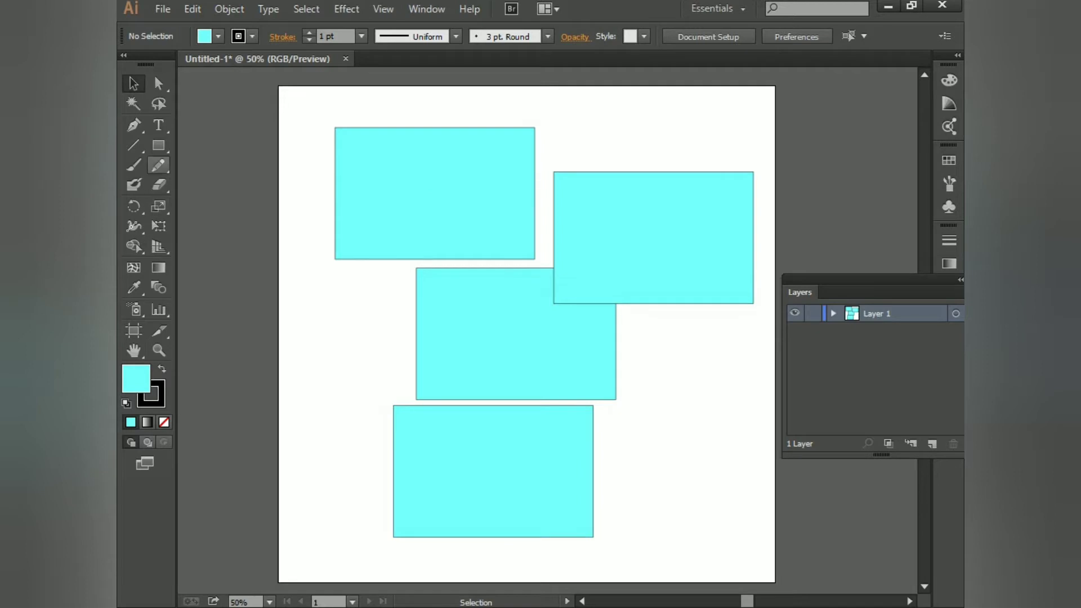
Draw a smaller cyan rectangle straddling the artboard's left edge on Layer 1.
{"action": "left_click", "coordinate": [159, 145]}
{"action": "left_click_drag", "start_coordinate": [208, 167], "coordinate": [298, 274]}
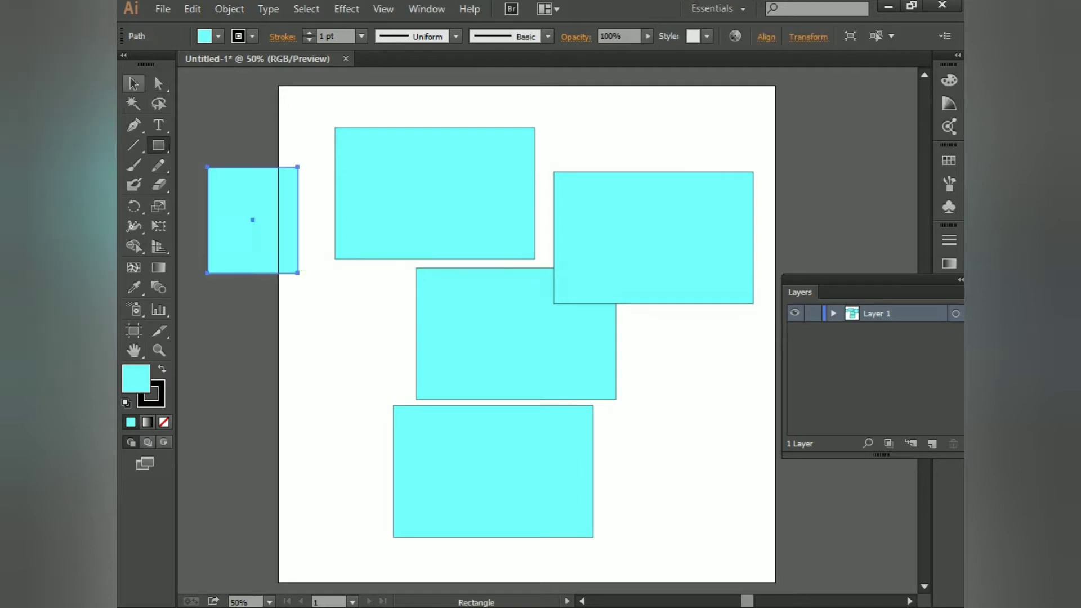
{"action": "left_click", "coordinate": [134, 82]}
Create a new layer above Layer 1 and draw a small cyan rectangle on it at the artboard's left edge.
{"action": "left_click_drag", "start_coordinate": [800, 292], "coordinate": [682, 238]}
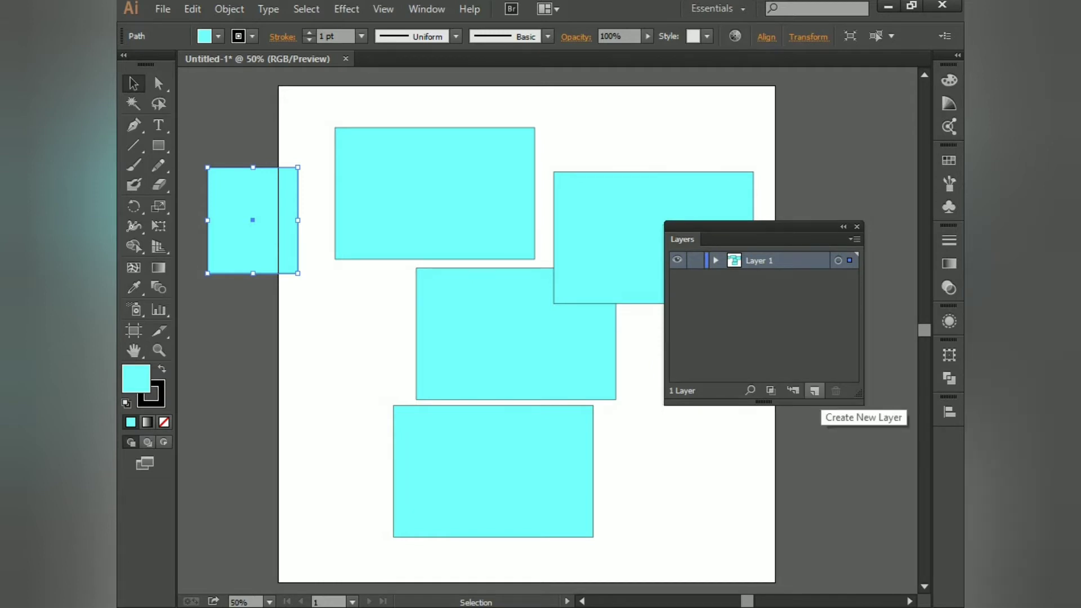
{"action": "left_click", "coordinate": [815, 390]}
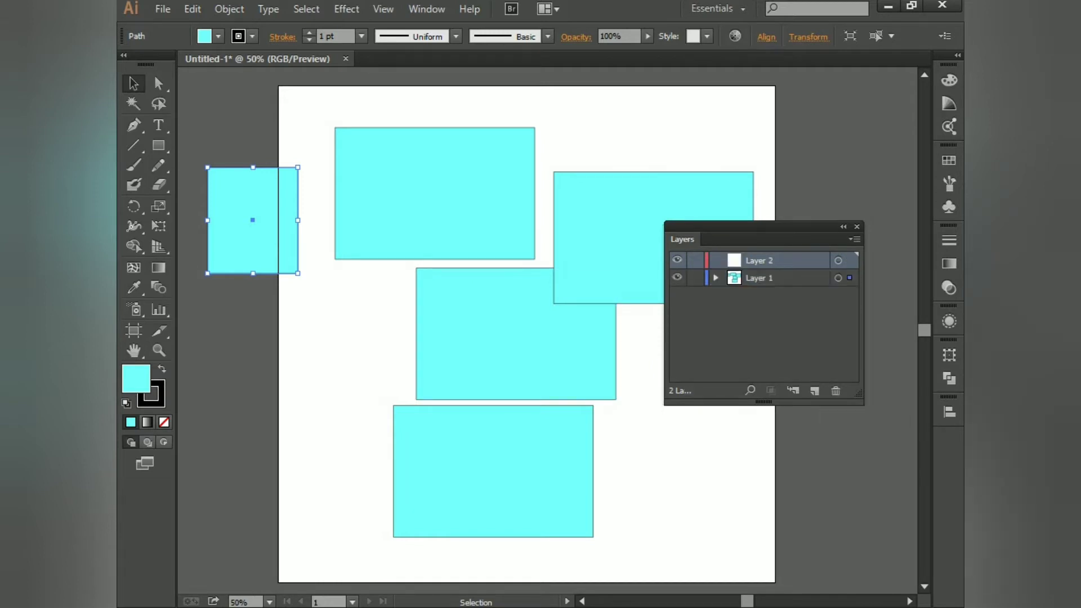
{"action": "left_click", "coordinate": [158, 145]}
{"action": "left_click_drag", "start_coordinate": [277, 352], "coordinate": [379, 450]}
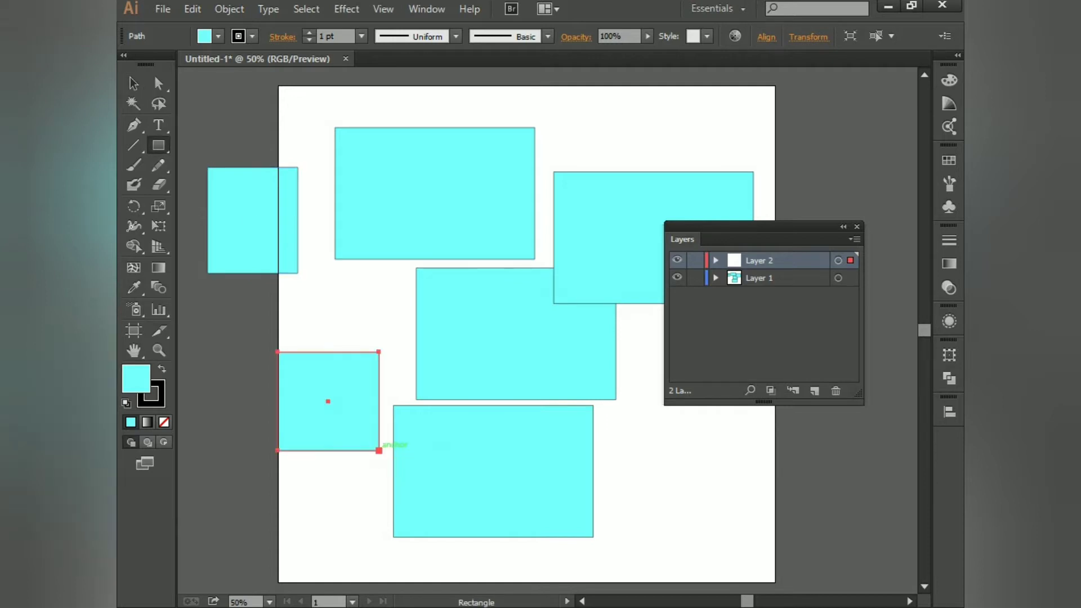
{"action": "key", "text": "v"}
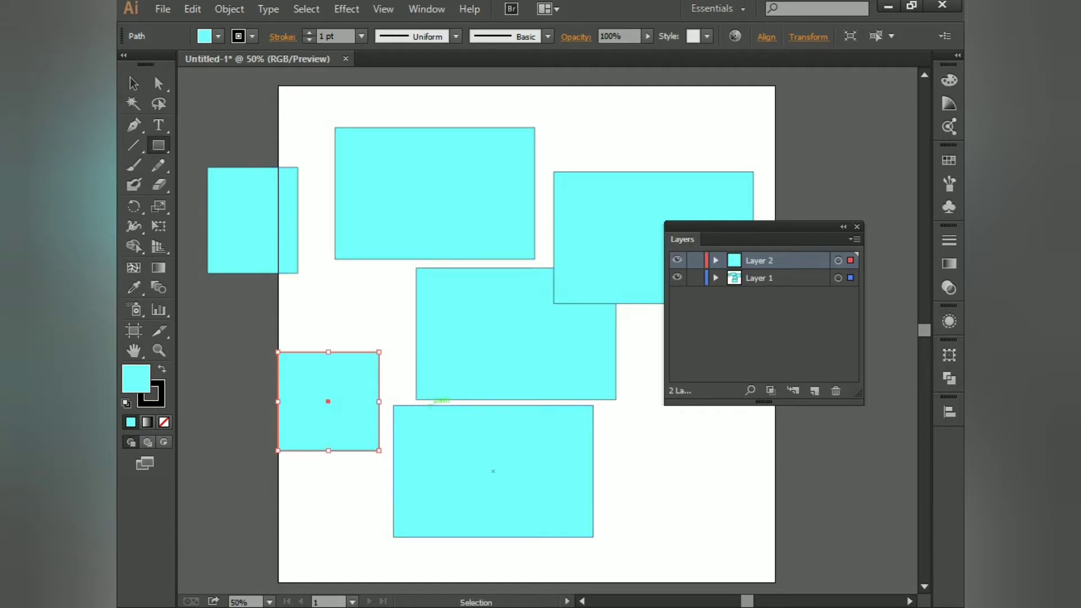
Delete all artwork from both layers and move the layer list toward the artboard's right edge.
{"action": "key", "text": "ctrl+a"}
{"action": "key", "text": "Delete"}
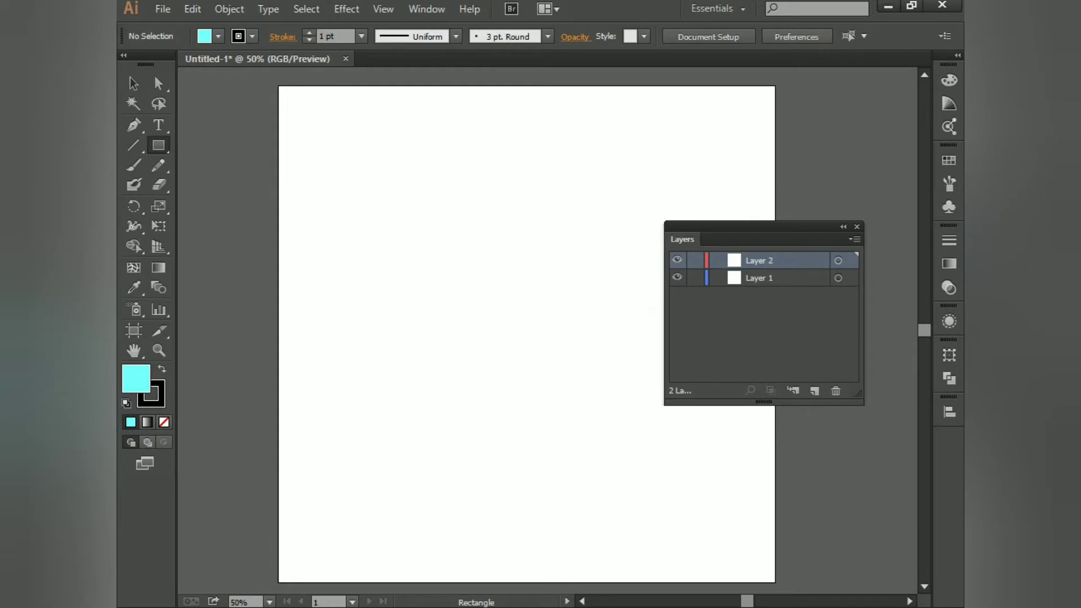
{"action": "left_click_drag", "start_coordinate": [763, 227], "coordinate": [816, 217]}
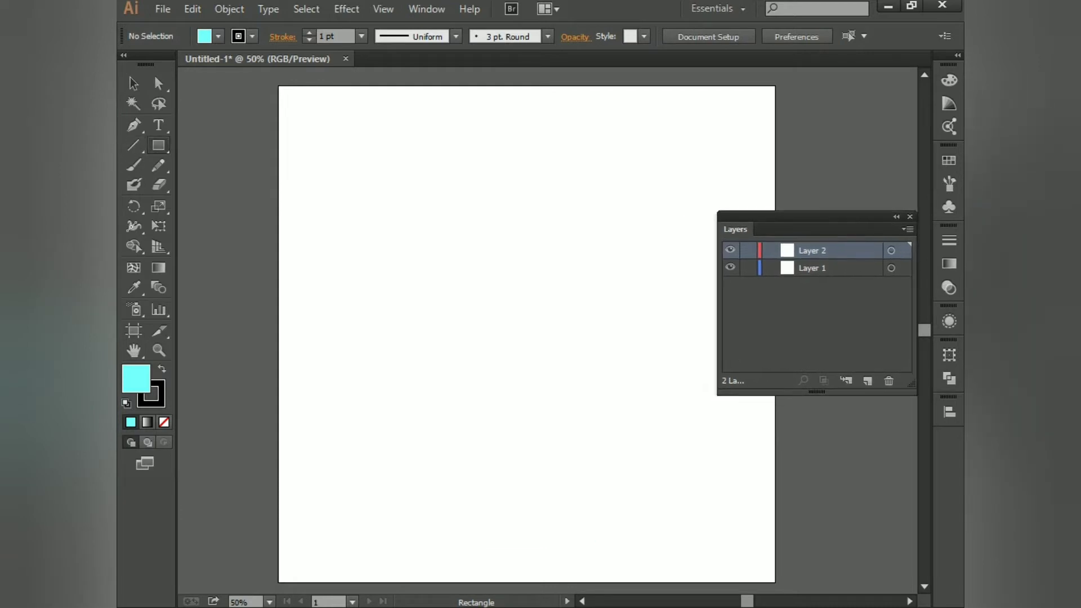
Draw a circle on Layer 2 in the upper part of the artboard and fill it with a medium blue swatch.
{"action": "left_click", "coordinate": [159, 145]}
{"action": "left_click", "coordinate": [236, 185]}
{"action": "left_click_drag", "start_coordinate": [402, 184], "coordinate": [502, 284]}
{"action": "left_click", "coordinate": [133, 84]}
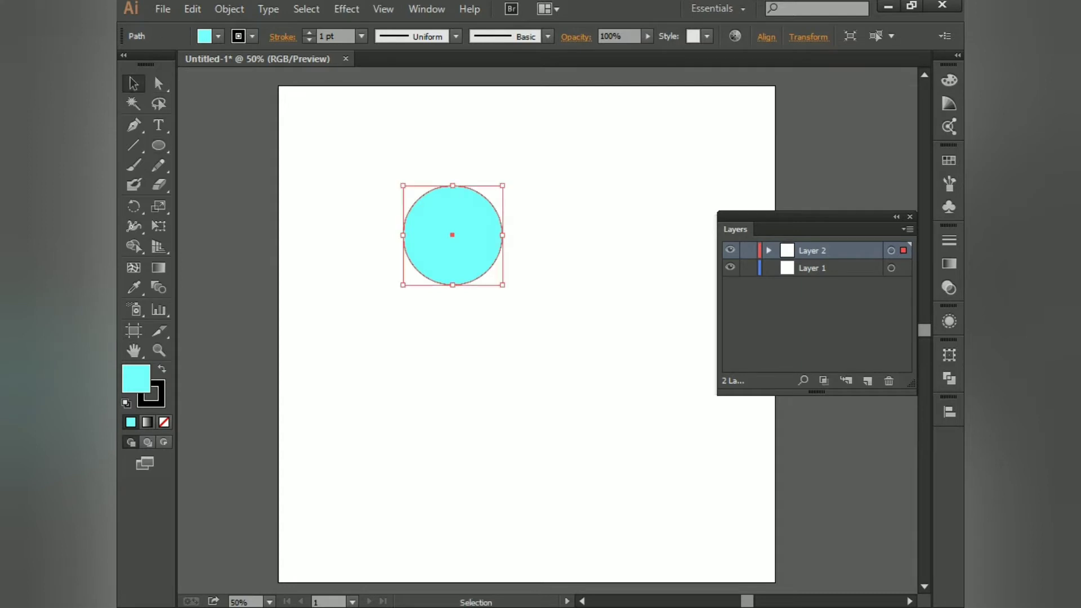
{"action": "left_click", "coordinate": [950, 161]}
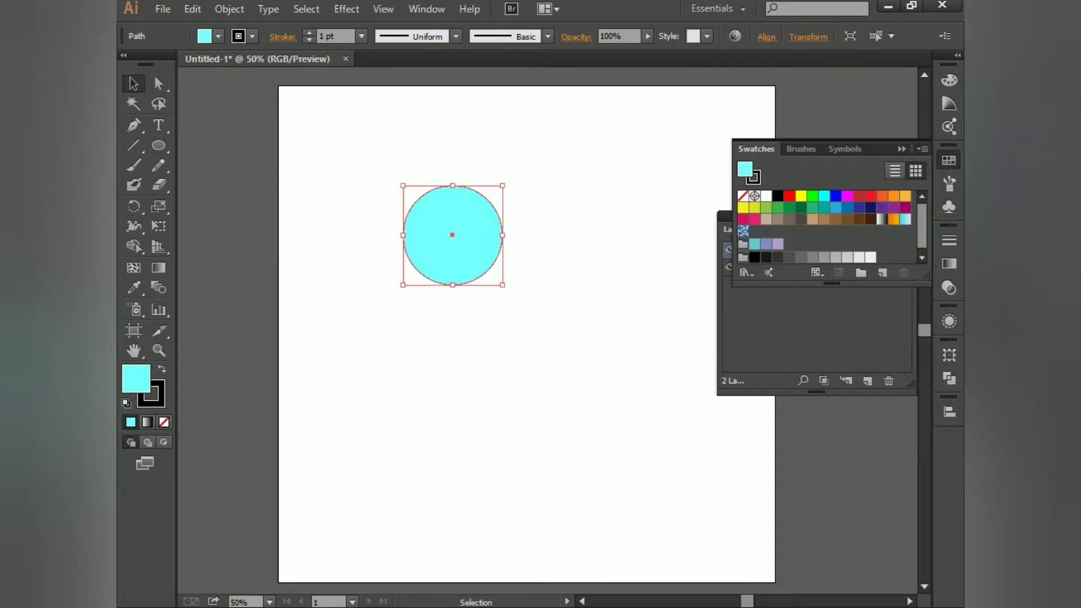
{"action": "left_click", "coordinate": [835, 208]}
Place four copies of the blue circle around the artboard.
{"action": "left_click", "coordinate": [614, 225]}
{"action": "left_click_drag", "start_coordinate": [444, 228], "coordinate": [640, 351]}
{"action": "left_click_drag", "start_coordinate": [640, 351], "coordinate": [405, 382]}
{"action": "left_click", "coordinate": [563, 360]}
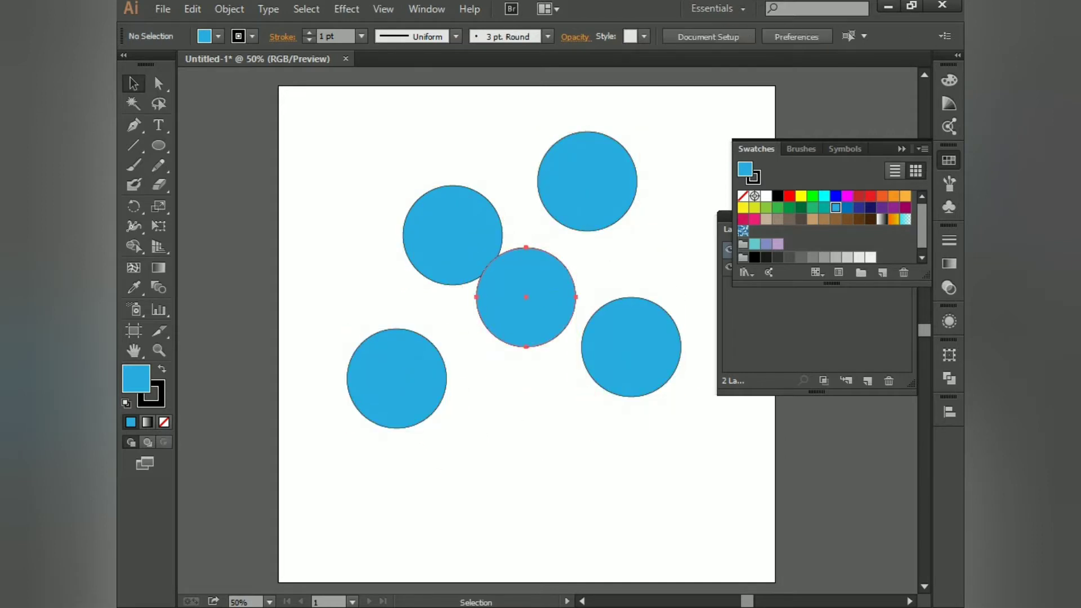
Recolour the centre circle dark green, the upper-right one light green, the lower-right one teal green and the lower-left one purple.
{"action": "left_click", "coordinate": [526, 298]}
{"action": "left_click", "coordinate": [790, 208]}
{"action": "left_click", "coordinate": [587, 181]}
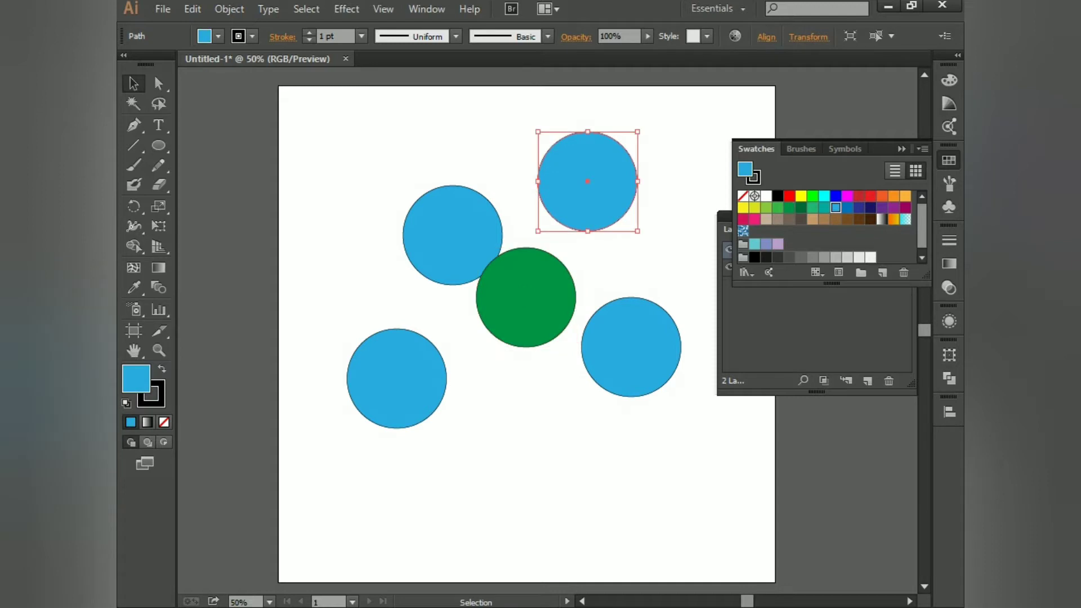
{"action": "left_click", "coordinate": [790, 207]}
{"action": "left_click", "coordinate": [778, 208]}
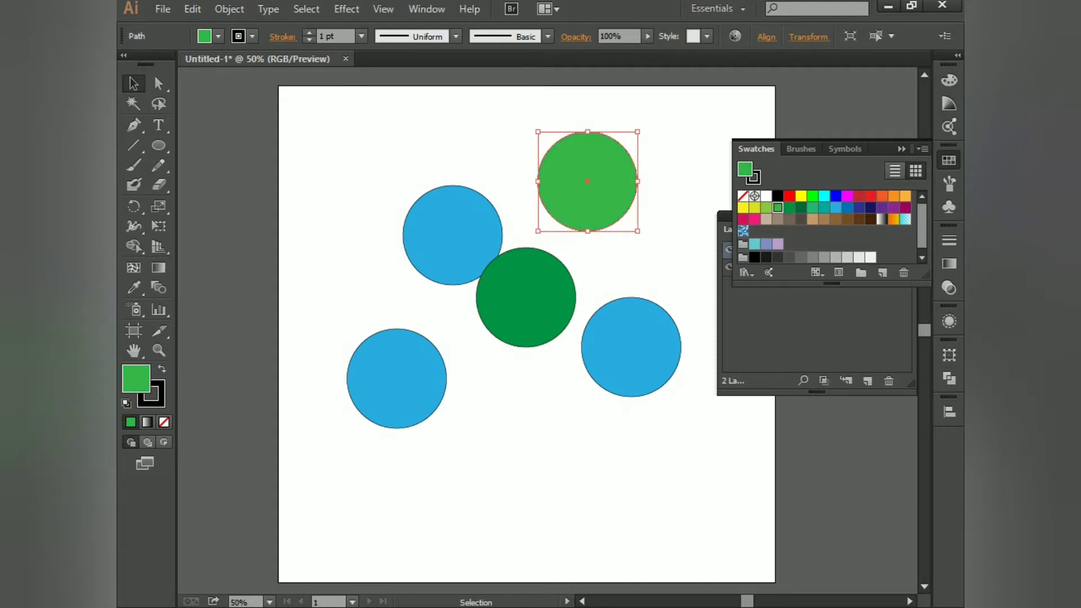
{"action": "left_click", "coordinate": [631, 347]}
{"action": "left_click", "coordinate": [812, 208]}
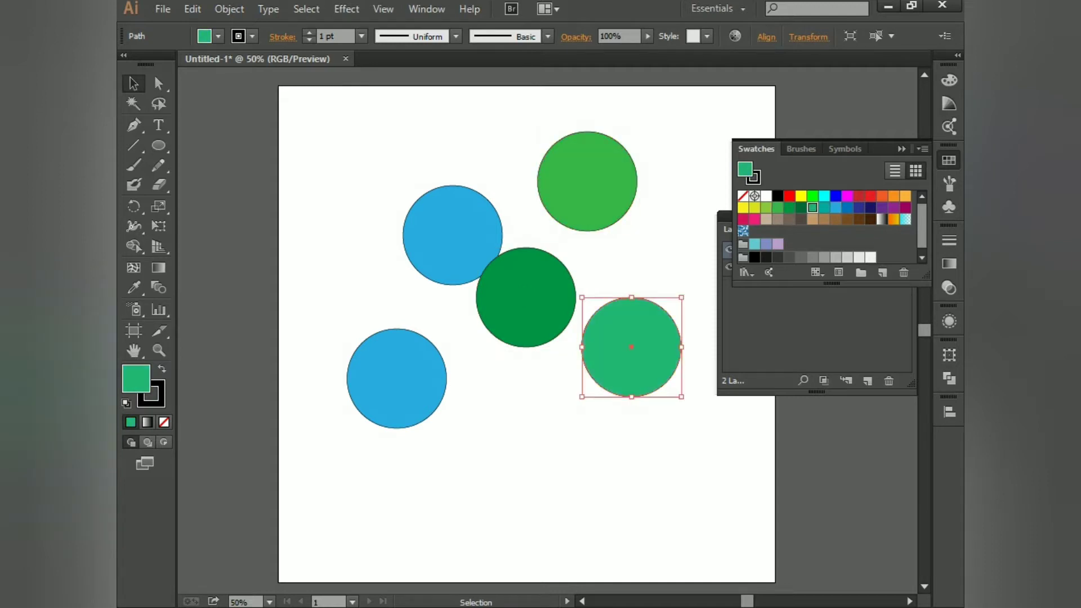
{"action": "left_click", "coordinate": [397, 378]}
{"action": "left_click", "coordinate": [894, 208]}
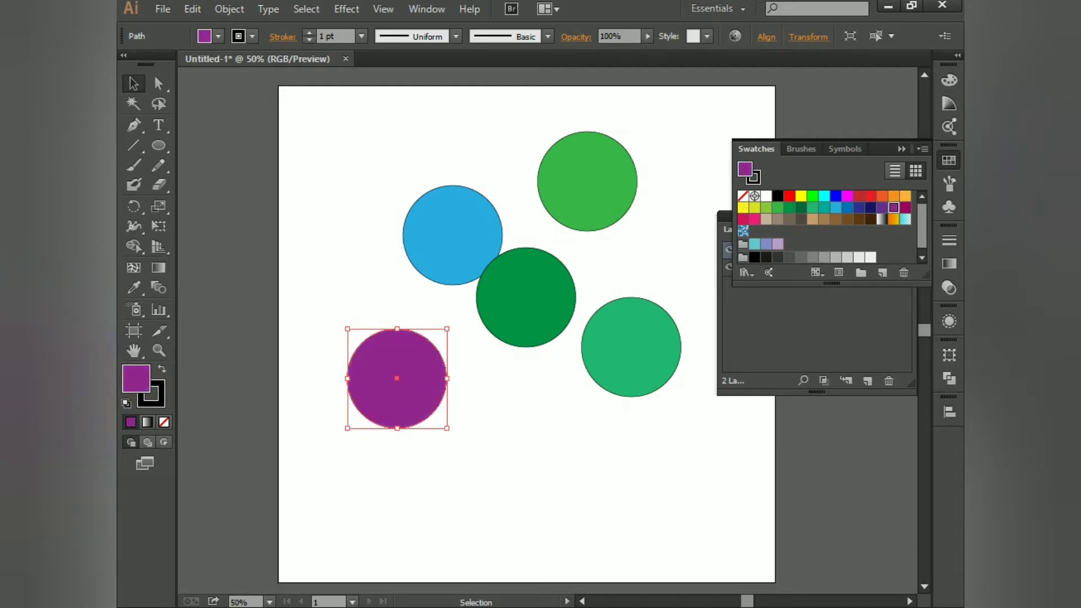
{"action": "key", "text": "ctrl+shift+a"}
{"action": "left_click", "coordinate": [902, 149]}
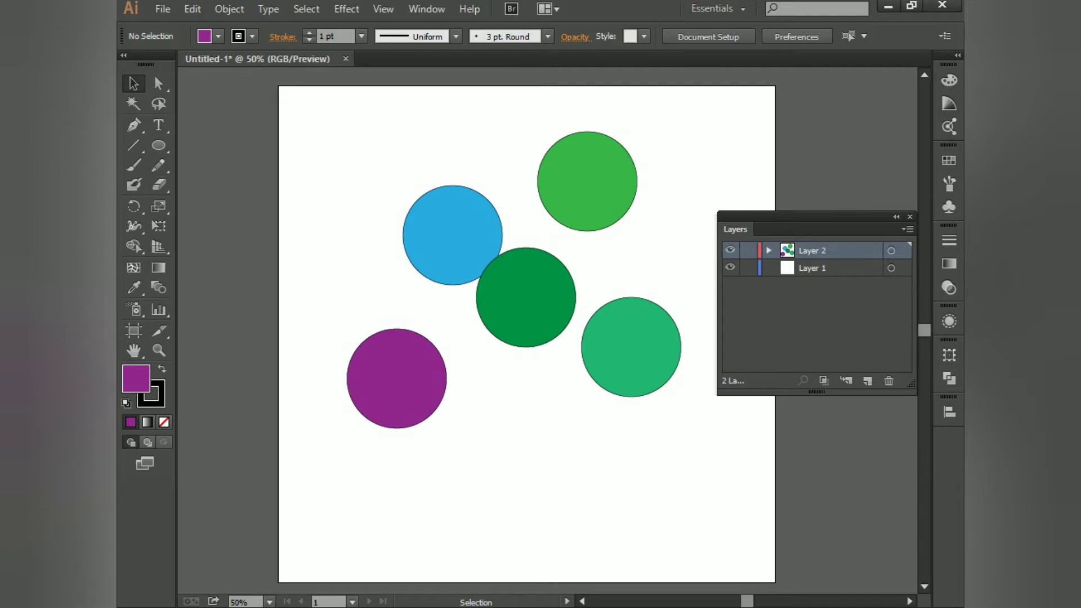
Spread the circles apart by moving the blue, light green, dark green and teal green ones away from each other.
{"action": "left_click_drag", "start_coordinate": [317, 165], "coordinate": [690, 465]}
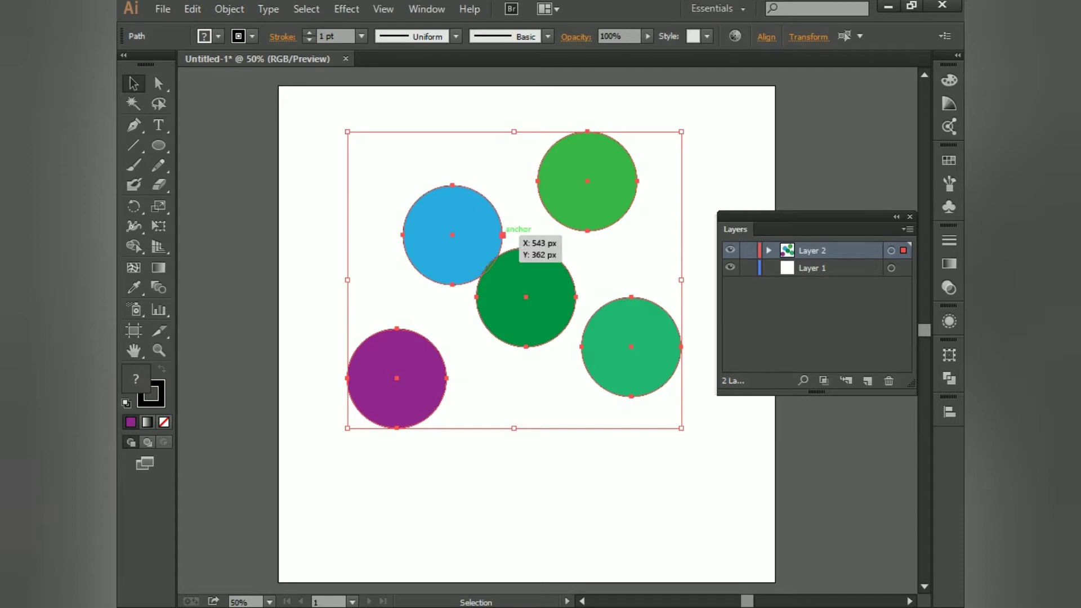
{"action": "left_click", "coordinate": [510, 234]}
{"action": "left_click_drag", "start_coordinate": [445, 231], "coordinate": [409, 205]}
{"action": "left_click_drag", "start_coordinate": [588, 181], "coordinate": [612, 181]}
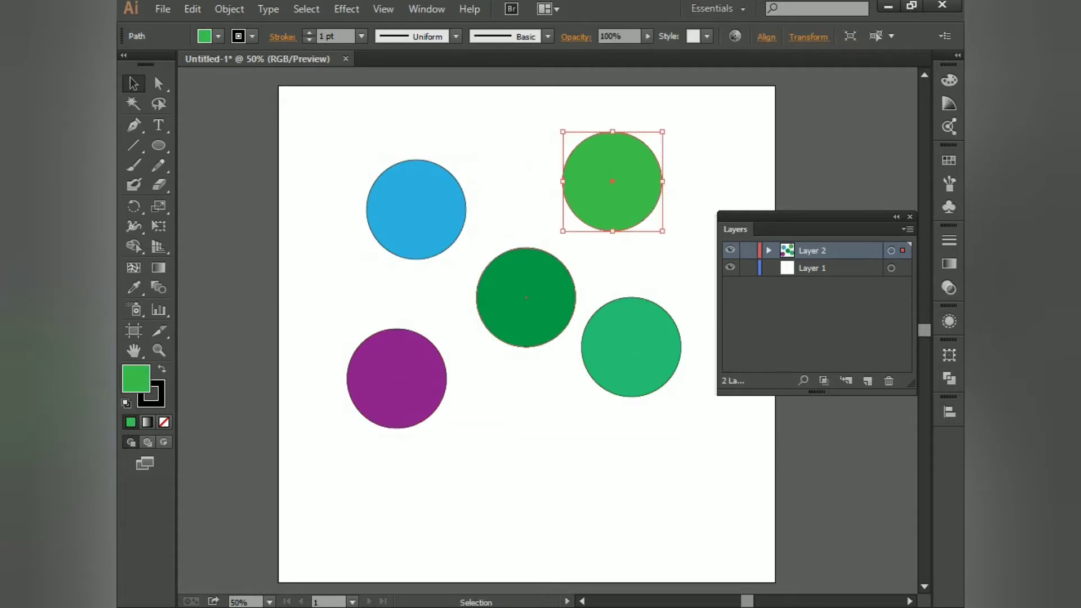
{"action": "left_click_drag", "start_coordinate": [526, 297], "coordinate": [526, 321]}
{"action": "left_click_drag", "start_coordinate": [631, 347], "coordinate": [649, 362]}
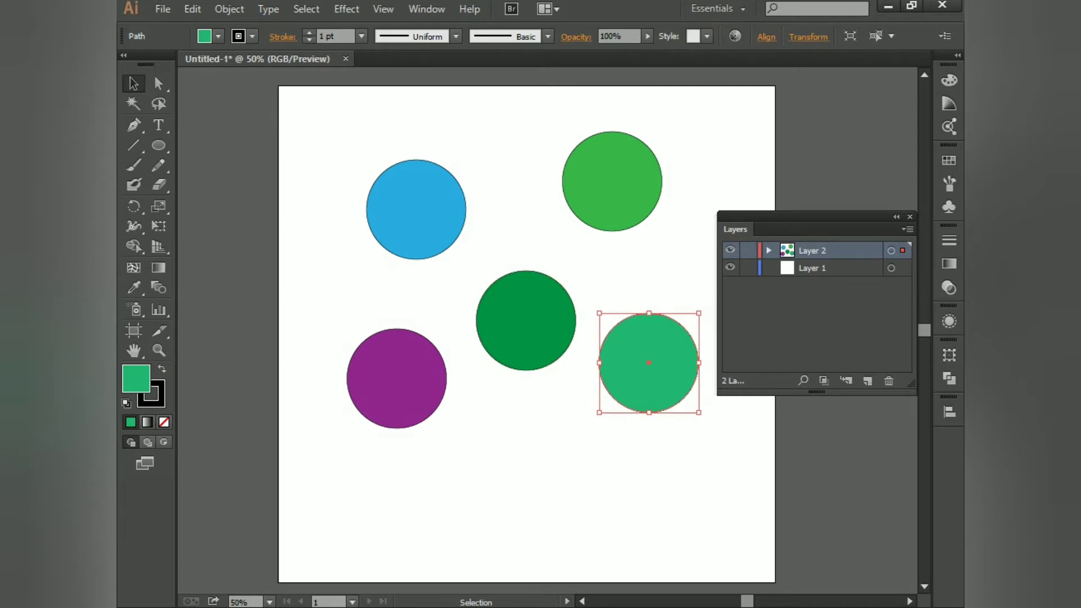
Expand Layer 2 to list its paths and select the blue circle on the artboard.
{"action": "left_click", "coordinate": [769, 250]}
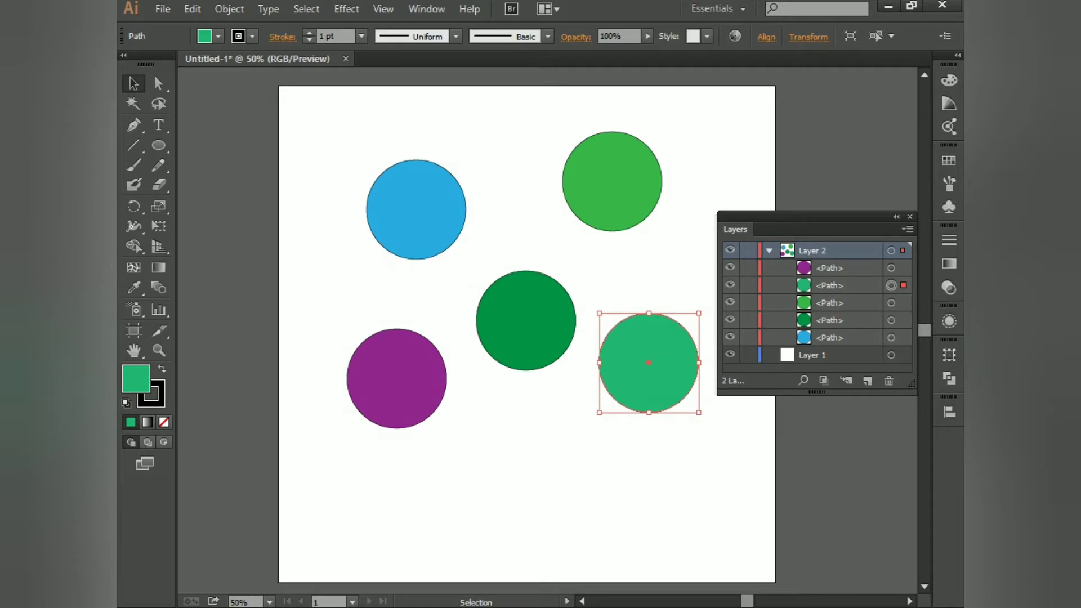
{"action": "left_click", "coordinate": [523, 236]}
{"action": "left_click", "coordinate": [420, 211]}
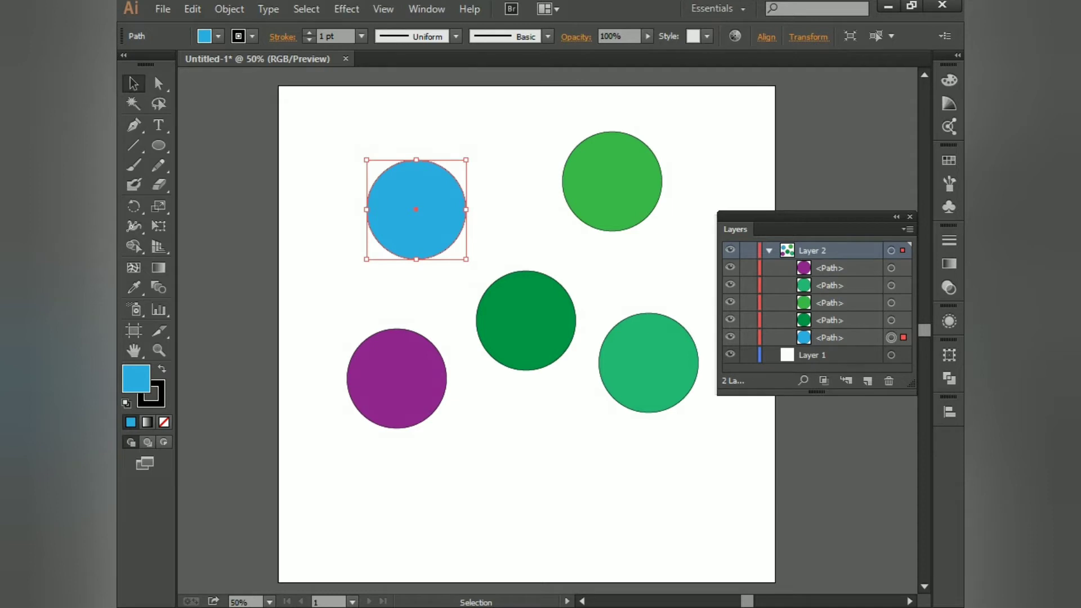
Change Layer 2's identifying color to Pink in its layer options.
{"action": "double_click", "coordinate": [813, 250]}
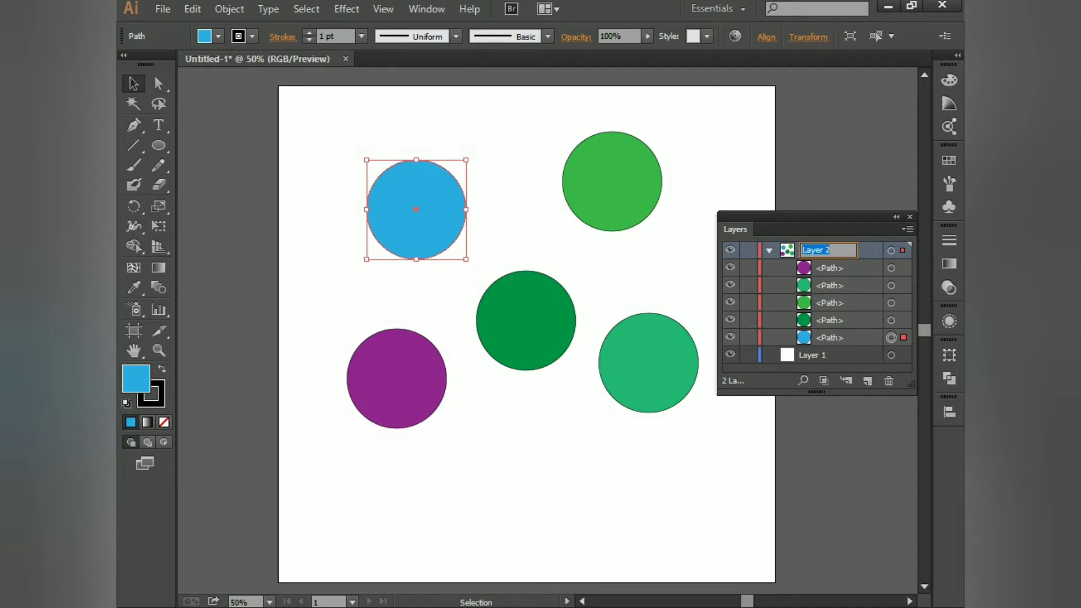
{"action": "double_click", "coordinate": [787, 251]}
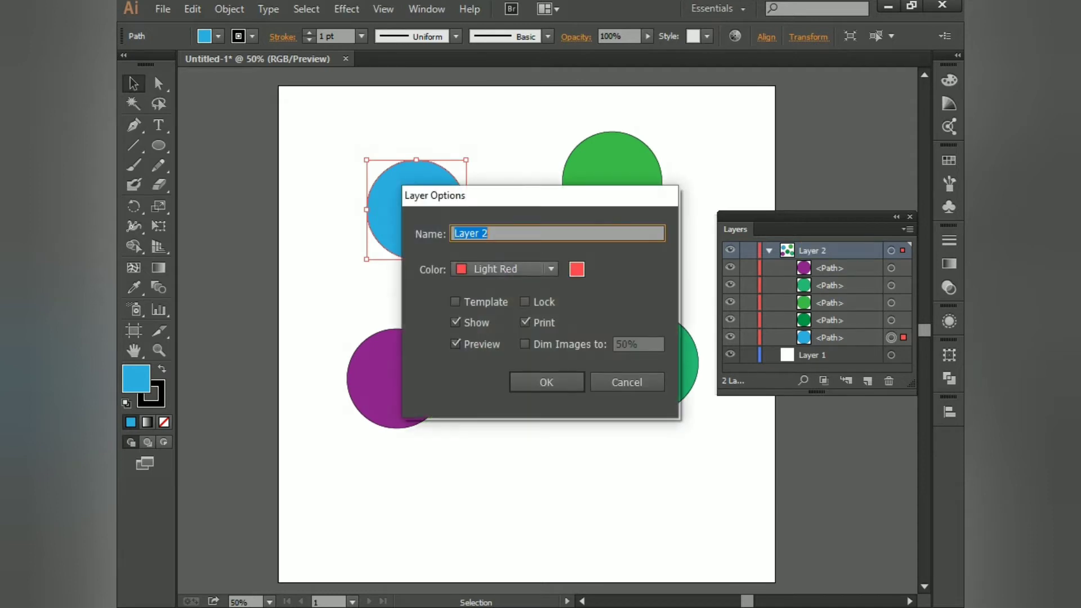
{"action": "left_click", "coordinate": [551, 269]}
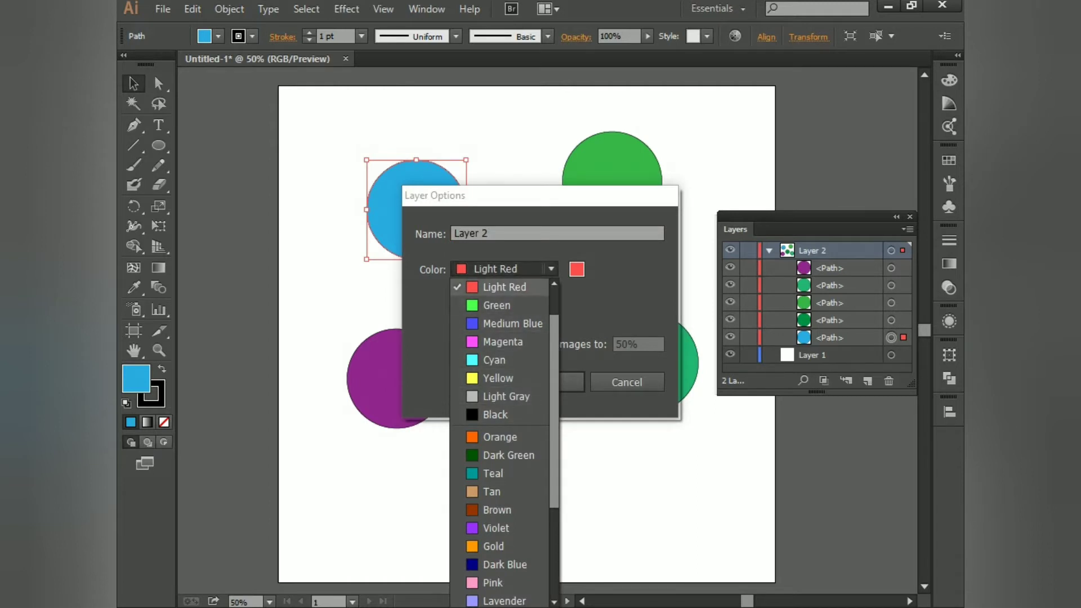
{"action": "scroll", "coordinate": [500, 439], "scroll_direction": "down", "scroll_amount": 3}
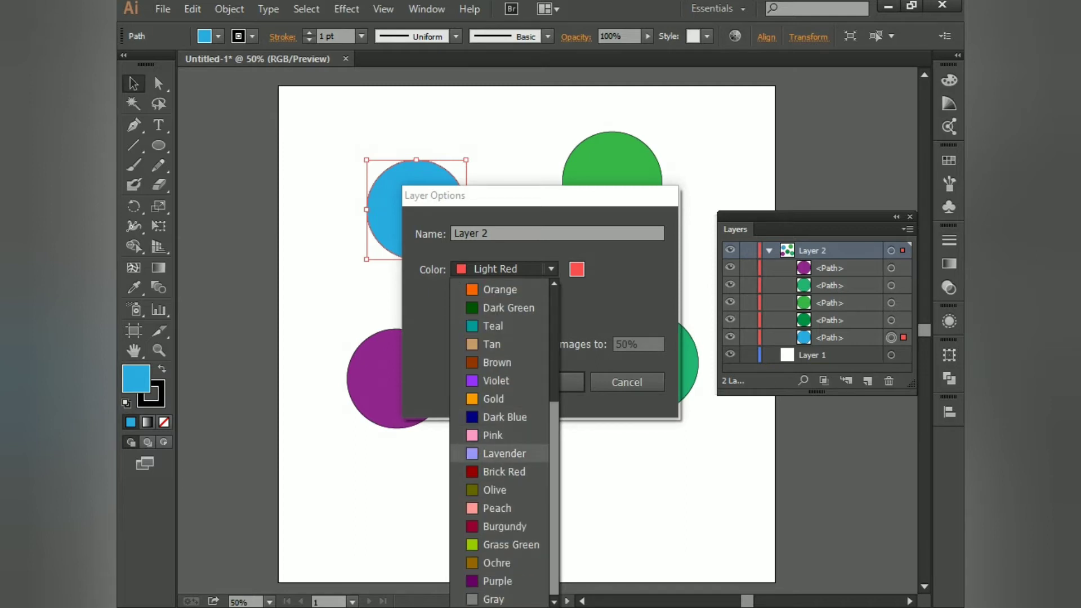
{"action": "left_click", "coordinate": [496, 435]}
{"action": "key", "text": "Return"}
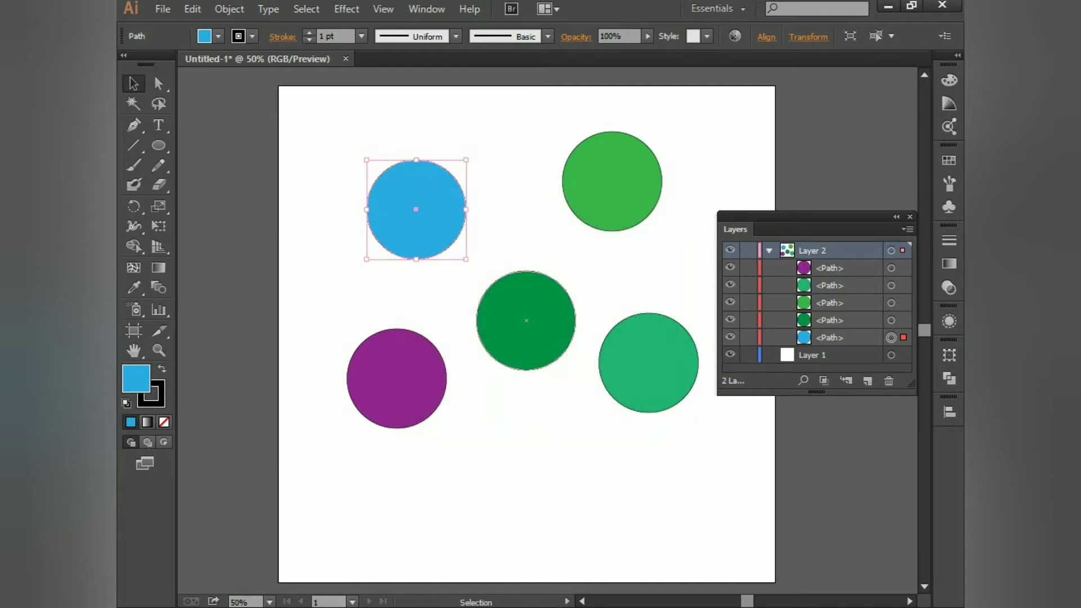
Copy the blue circle into the gap before the light green circle and highlight the original blue circle's path in the layer list.
{"action": "left_click_drag", "start_coordinate": [416, 209], "coordinate": [513, 203]}
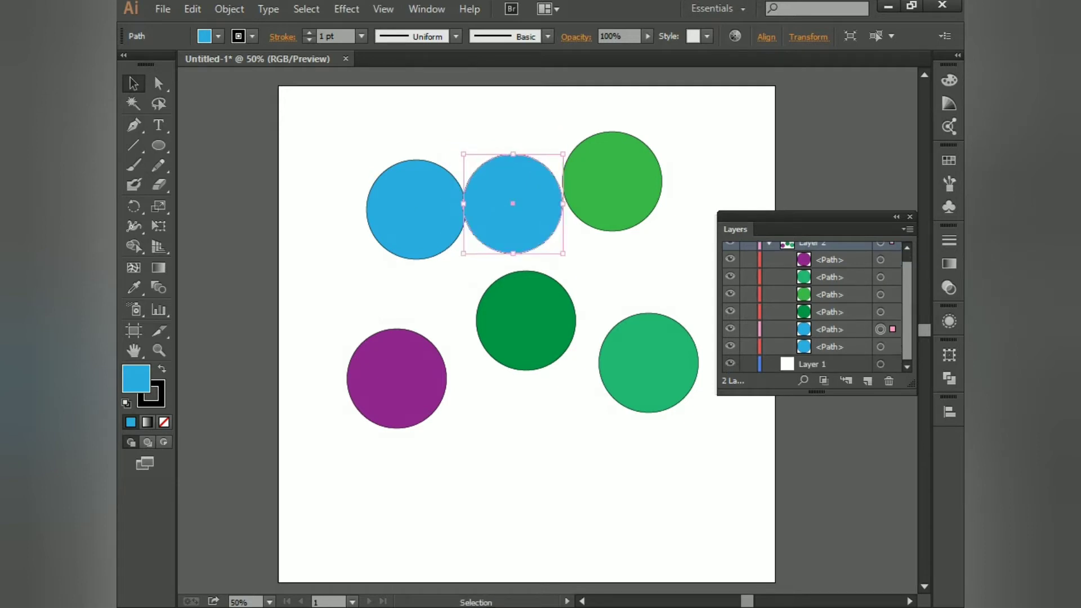
{"action": "scroll", "coordinate": [816, 307], "scroll_direction": "down", "scroll_amount": 1}
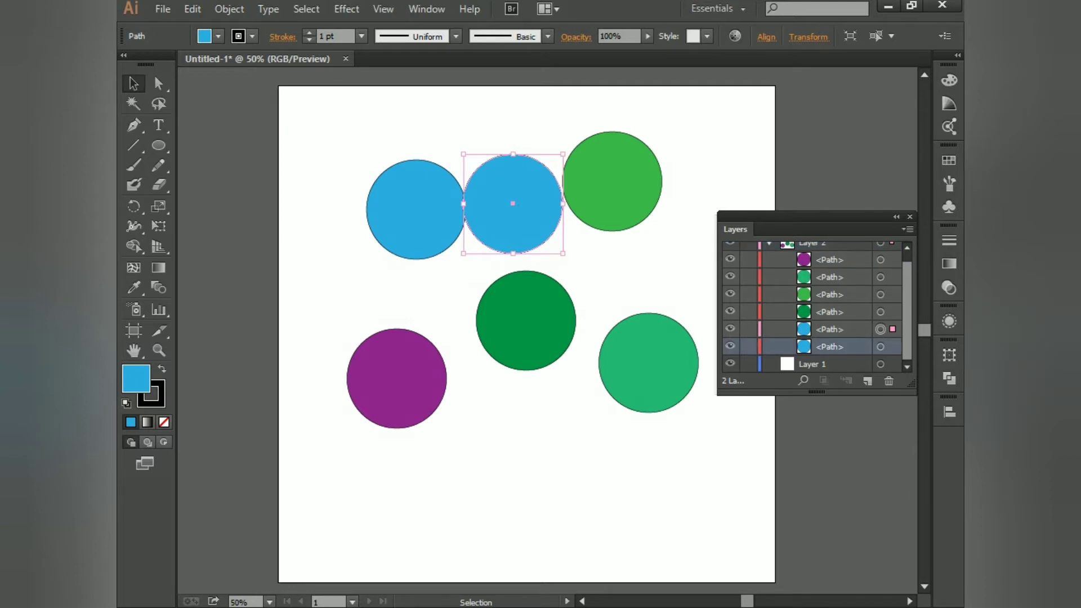
{"action": "scroll", "coordinate": [816, 307], "scroll_direction": "up", "scroll_amount": 1}
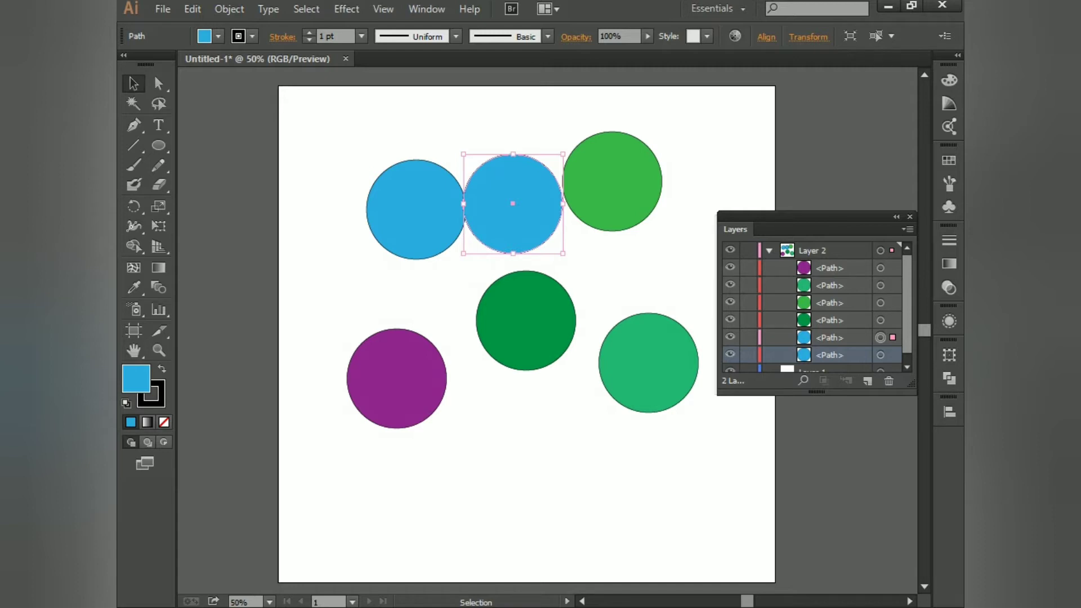
Select the circles on the artboard to view their outlines, and clear the selection.
{"action": "left_click", "coordinate": [439, 290]}
{"action": "left_click_drag", "start_coordinate": [369, 135], "coordinate": [669, 443]}
{"action": "key", "text": "ctrl+shift+a"}
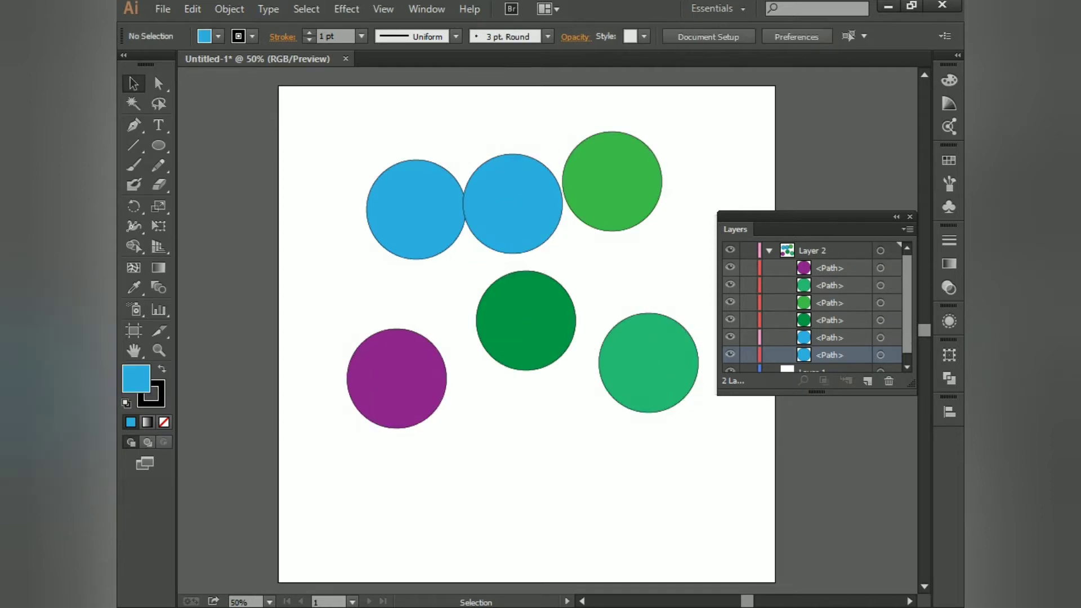
Rename the purple circle's path to "elips 1" and the teal green circle's path to "elisp 02".
{"action": "double_click", "coordinate": [830, 268]}
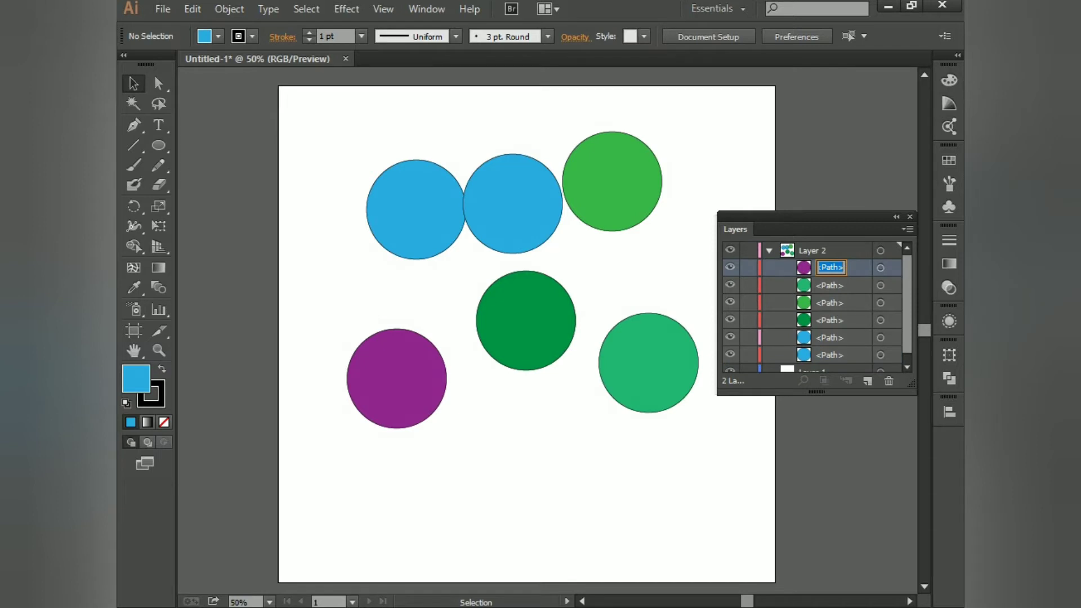
{"action": "type", "text": "elips 1"}
{"action": "key", "text": "Tab"}
{"action": "type", "text": "e"}
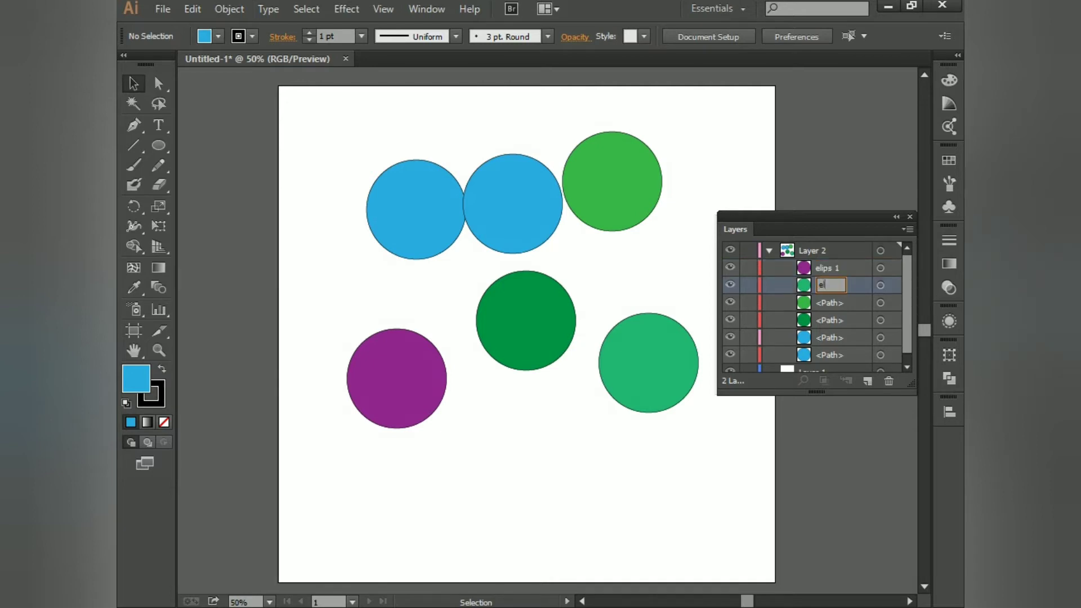
{"action": "type", "text": "lisp 02"}
{"action": "key", "text": "Return"}
Gather the second blue, light green, dark green, purple and teal green circles into an overlapping stack at the first blue circle.
{"action": "left_click_drag", "start_coordinate": [295, 125], "coordinate": [697, 457]}
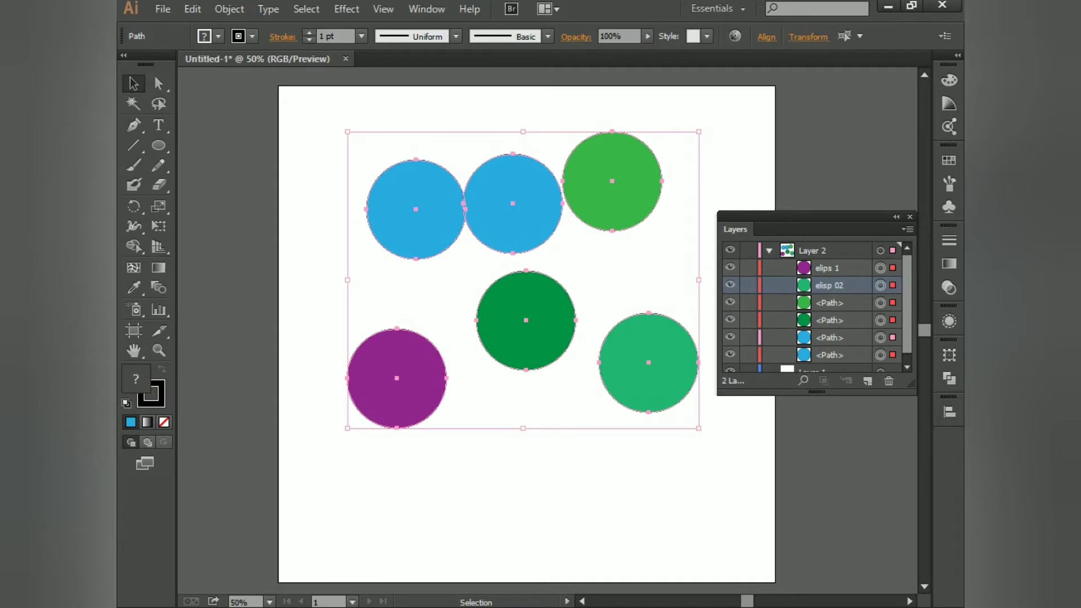
{"action": "left_click", "coordinate": [697, 456]}
{"action": "left_click_drag", "start_coordinate": [531, 181], "coordinate": [444, 187]}
{"action": "left_click_drag", "start_coordinate": [600, 187], "coordinate": [434, 226]}
{"action": "left_click_drag", "start_coordinate": [509, 313], "coordinate": [422, 240]}
{"action": "left_click_drag", "start_coordinate": [389, 411], "coordinate": [444, 288]}
{"action": "left_click_drag", "start_coordinate": [664, 361], "coordinate": [500, 267]}
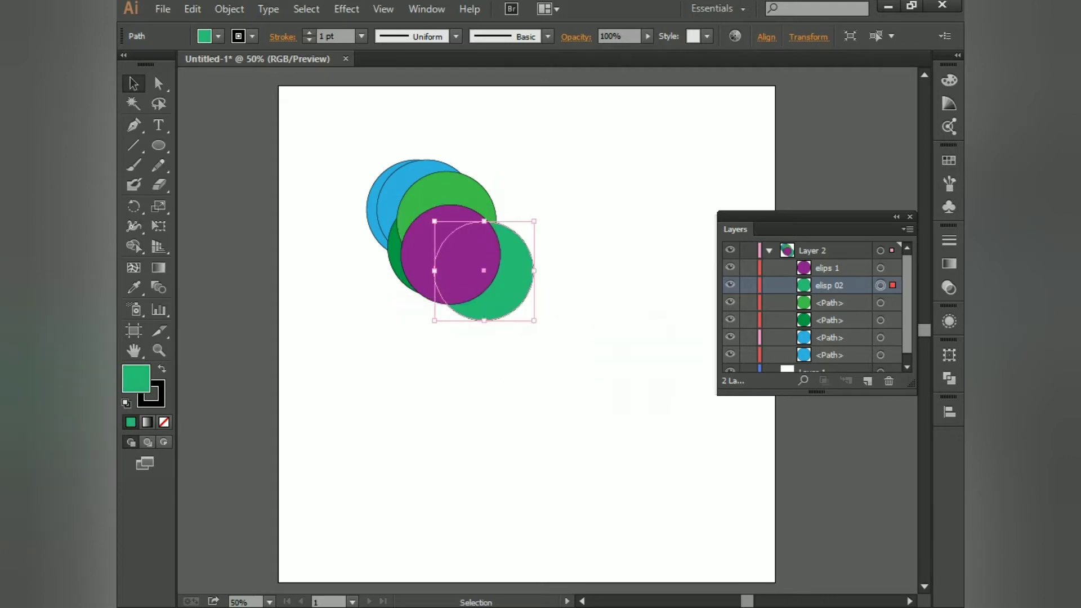
{"action": "left_click", "coordinate": [568, 237]}
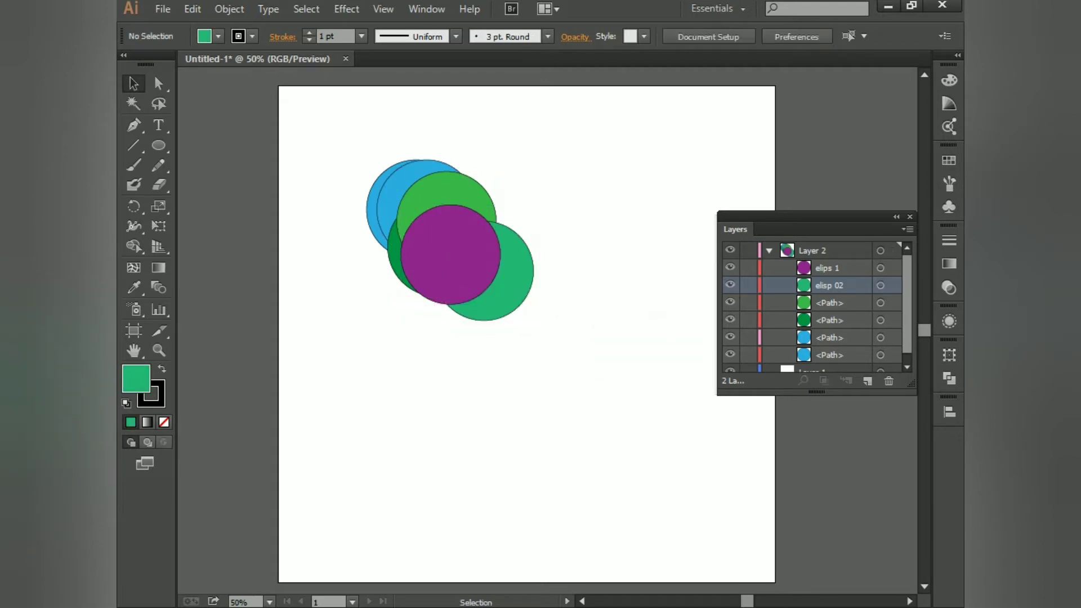
Hide the purple circle and make it visible again through its entry in the layer list.
{"action": "scroll", "coordinate": [746, 363], "scroll_direction": "down", "scroll_amount": 1}
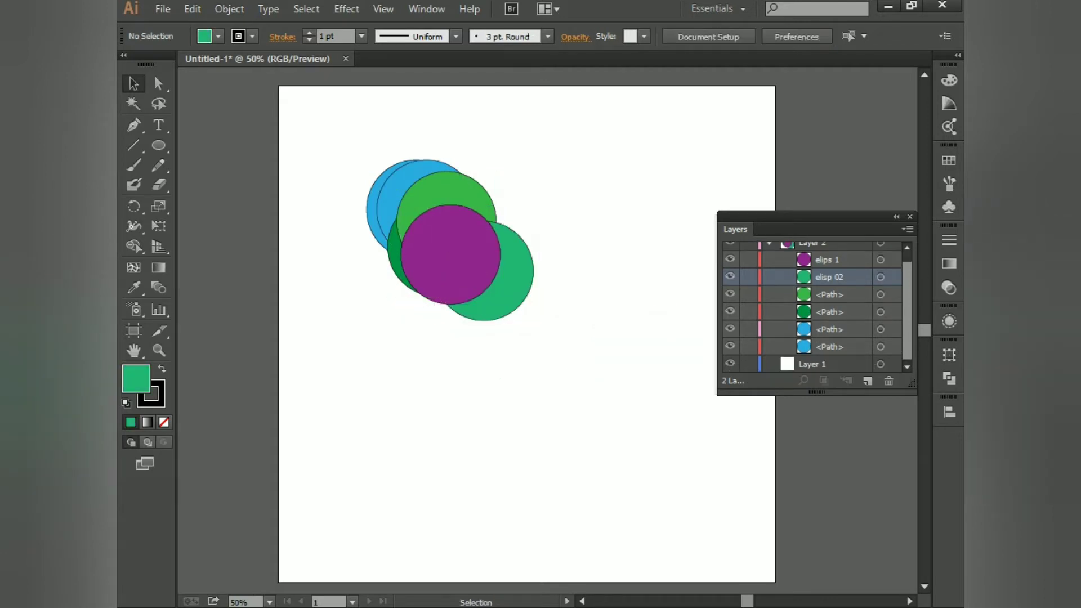
{"action": "left_click", "coordinate": [446, 249]}
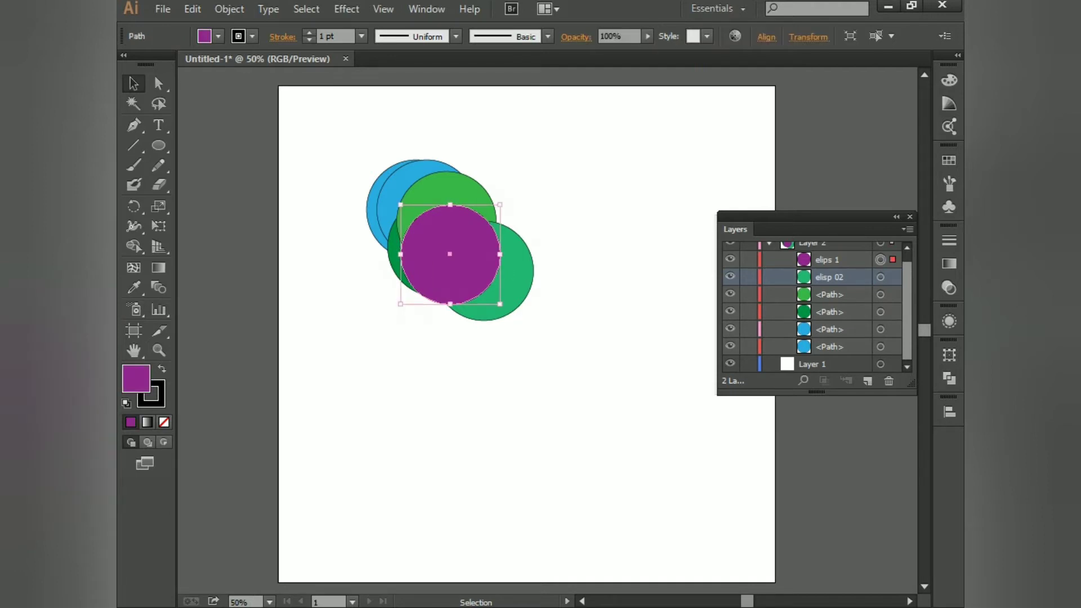
{"action": "key", "text": "ctrl+3"}
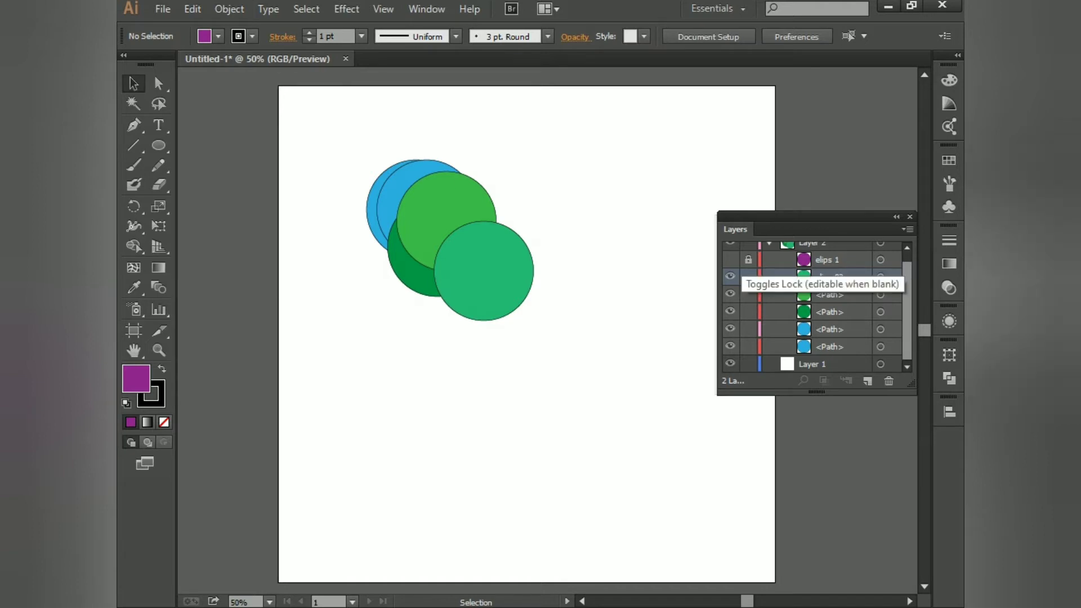
{"action": "left_click", "coordinate": [731, 259]}
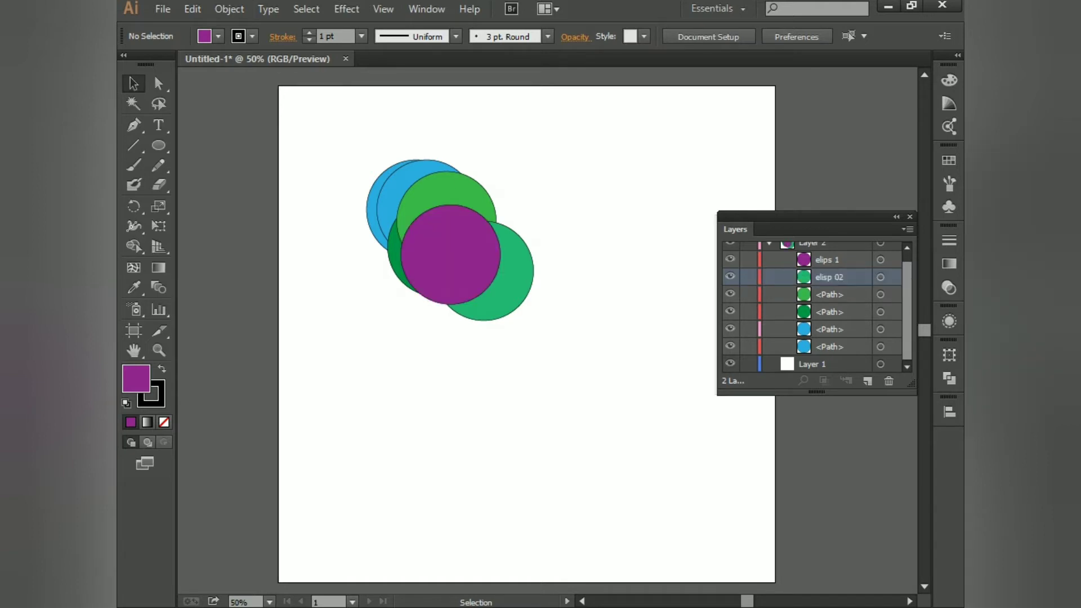
Hide the teal green, light green, dark green and both blue circles, leaving only the purple one visible.
{"action": "left_click", "coordinate": [731, 277]}
{"action": "left_click", "coordinate": [731, 294]}
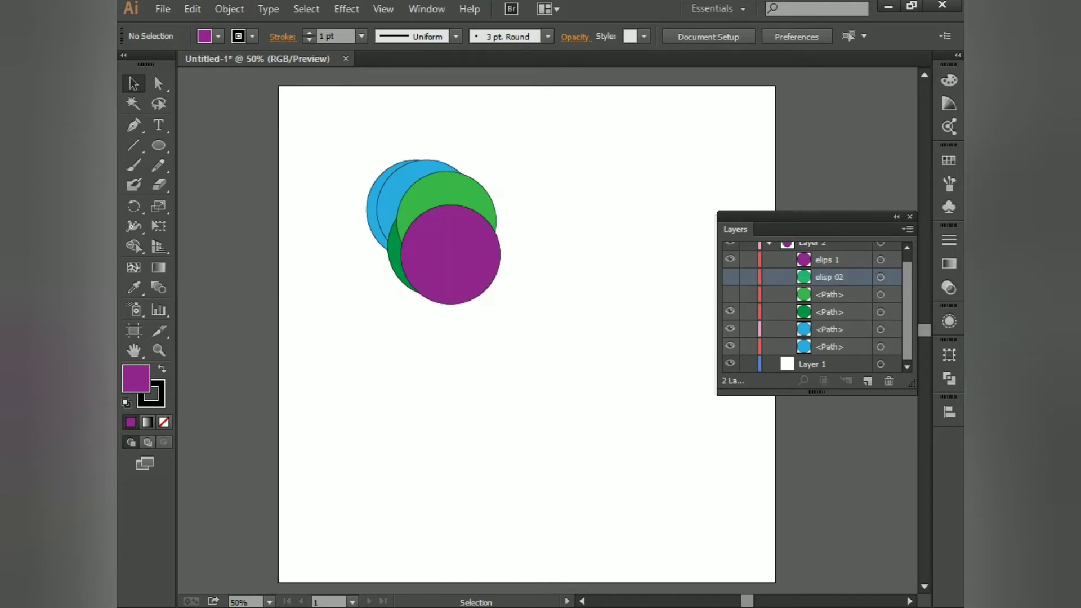
{"action": "left_click", "coordinate": [730, 311]}
{"action": "left_click", "coordinate": [730, 329]}
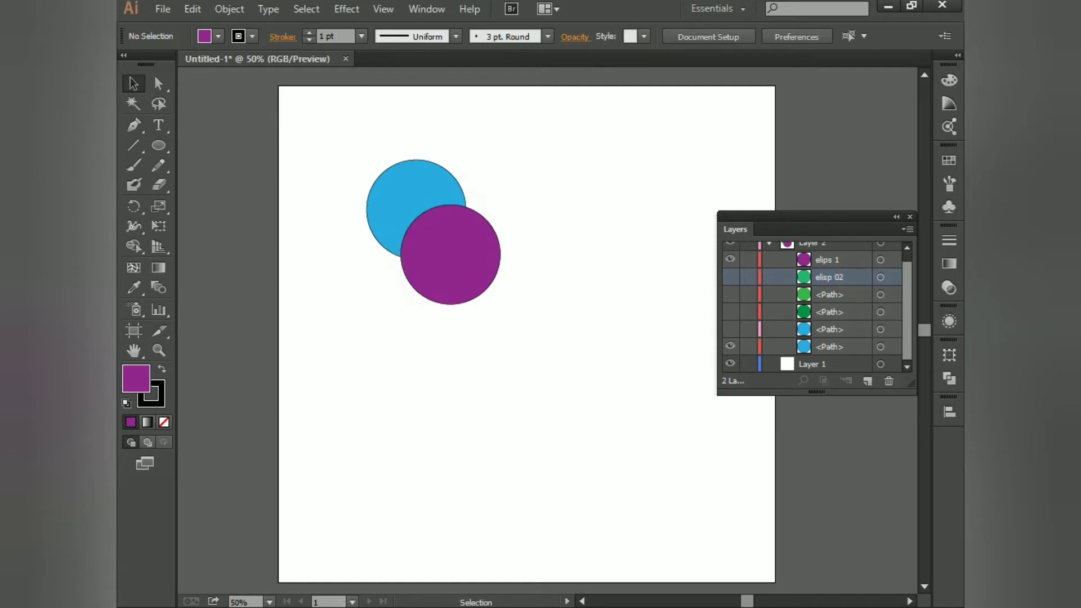
{"action": "left_click", "coordinate": [731, 346]}
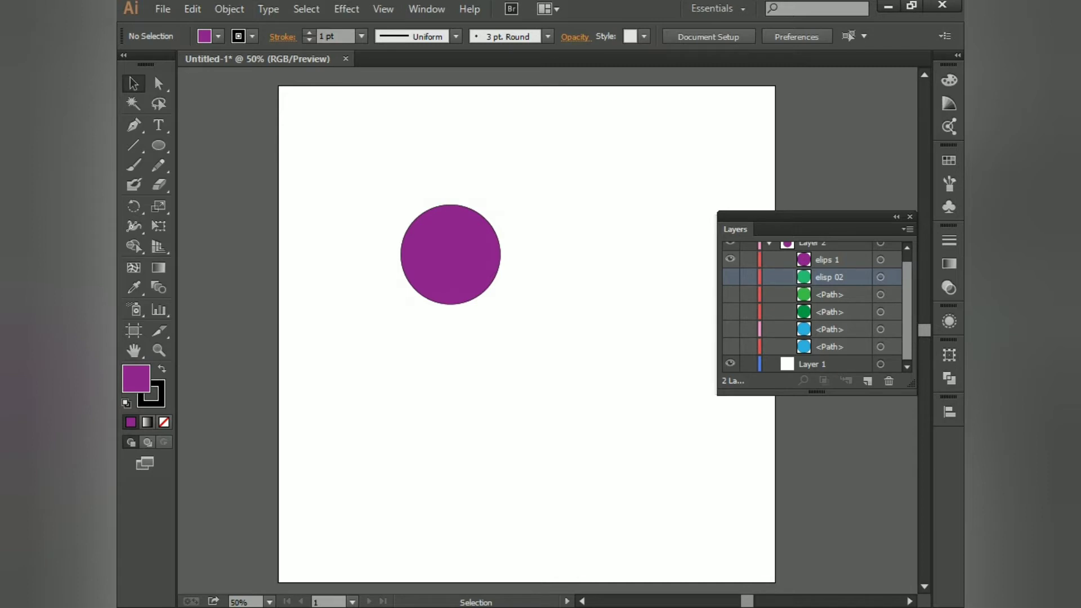
Show the hidden teal green, light green, dark green and both blue circles again.
{"action": "left_click", "coordinate": [731, 276]}
{"action": "left_click", "coordinate": [730, 294]}
{"action": "left_click", "coordinate": [731, 312]}
{"action": "left_click", "coordinate": [730, 329]}
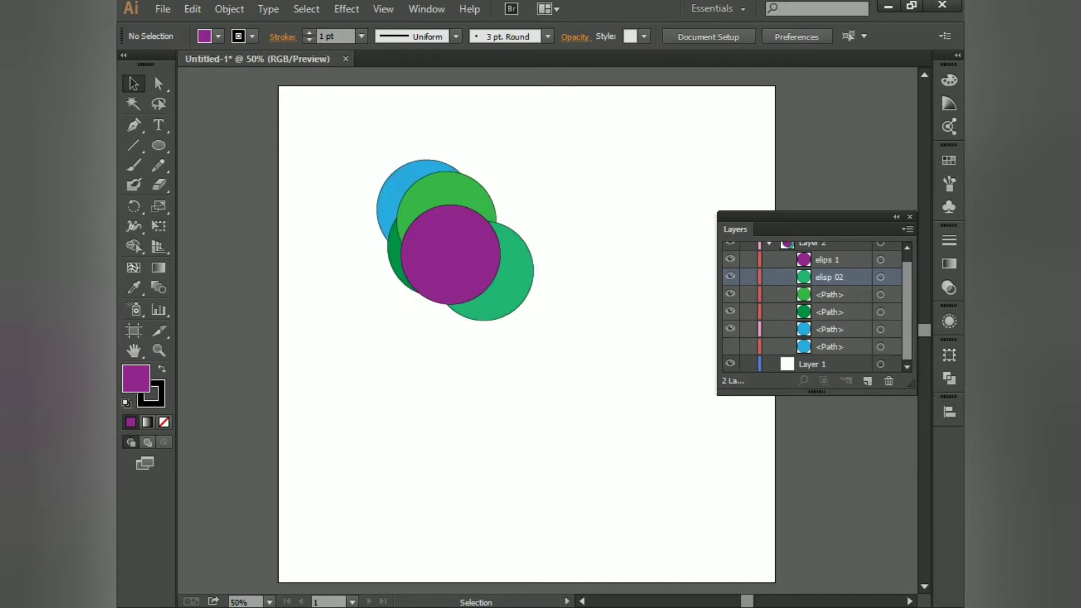
{"action": "left_click", "coordinate": [731, 347]}
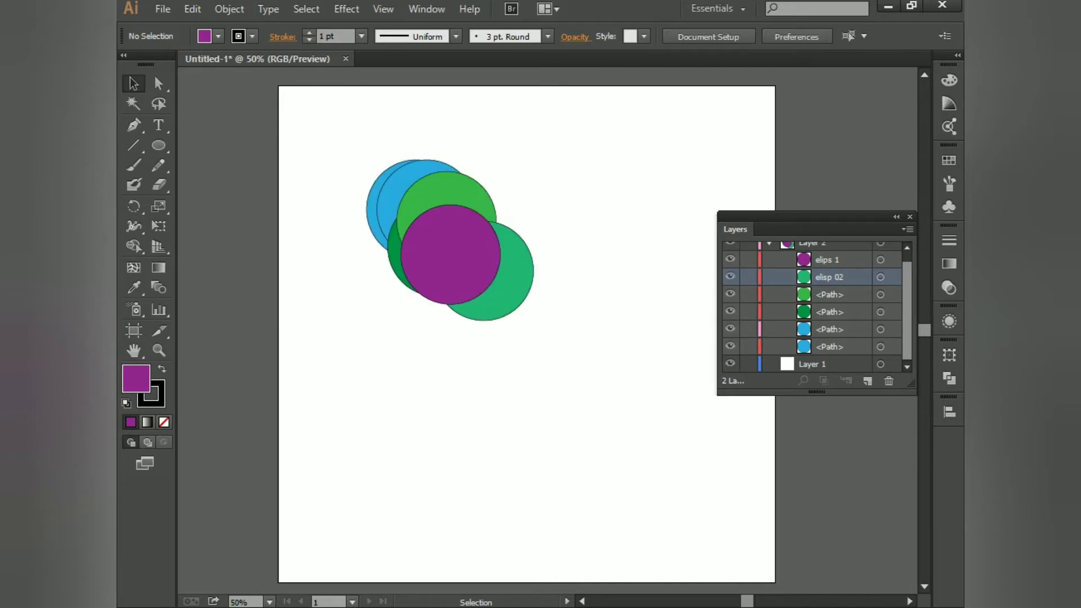
Spread the stack apart by moving the teal green, purple, light green and dark green circles away from the blue ones.
{"action": "left_click_drag", "start_coordinate": [347, 141], "coordinate": [584, 359]}
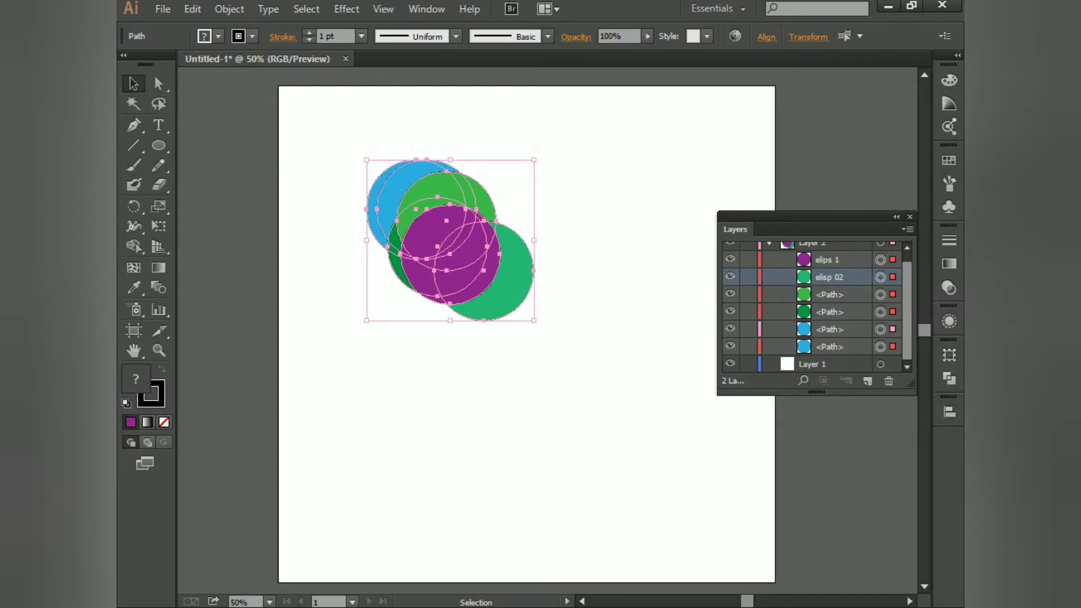
{"action": "key", "text": "ctrl+shift+a"}
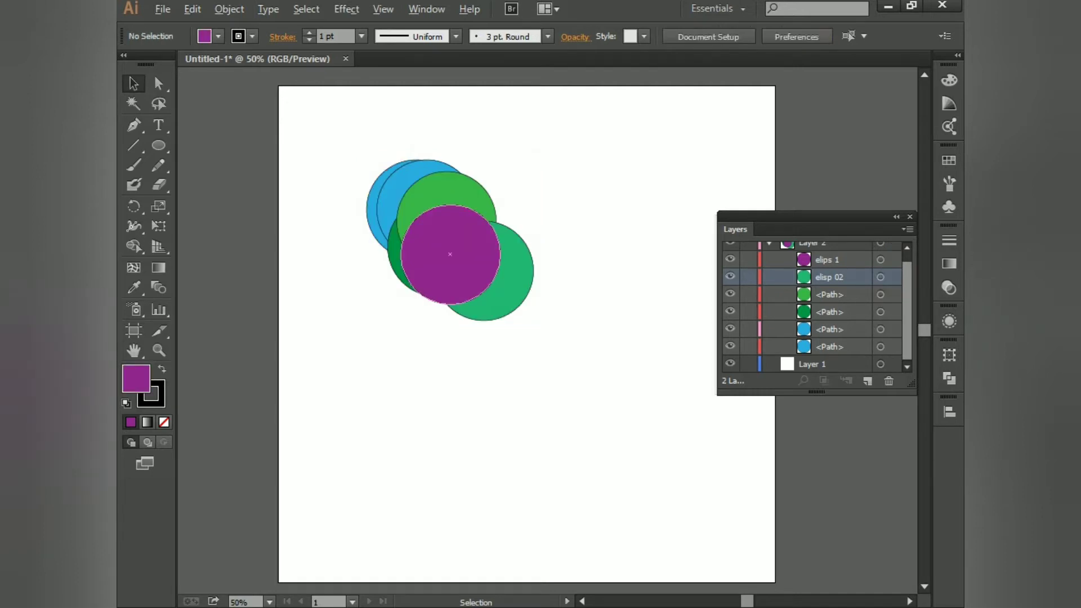
{"action": "scroll", "coordinate": [485, 263], "scroll_direction": "up", "scroll_amount": 2}
{"action": "scroll", "coordinate": [540, 321], "scroll_direction": "down", "scroll_amount": 3}
{"action": "left_click_drag", "start_coordinate": [540, 319], "coordinate": [583, 420]}
{"action": "left_click_drag", "start_coordinate": [498, 296], "coordinate": [420, 369]}
{"action": "left_click_drag", "start_coordinate": [524, 271], "coordinate": [574, 313]}
{"action": "left_click_drag", "start_coordinate": [465, 293], "coordinate": [450, 396]}
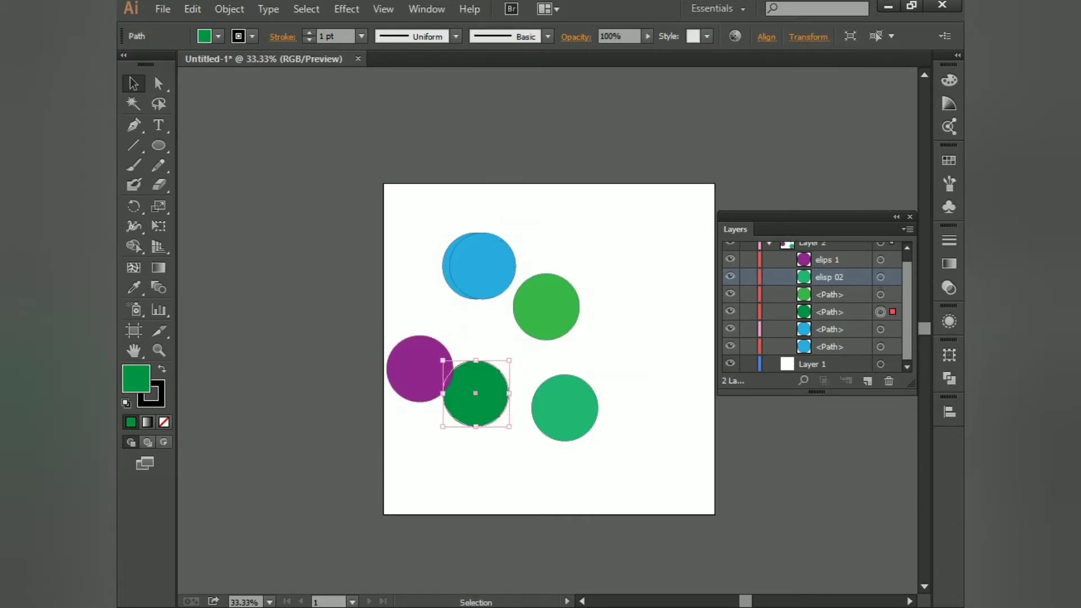
Select the light green circle and lock its path in Layer 2.
{"action": "scroll", "coordinate": [541, 348], "scroll_direction": "up", "scroll_amount": 1}
{"action": "left_click", "coordinate": [548, 299]}
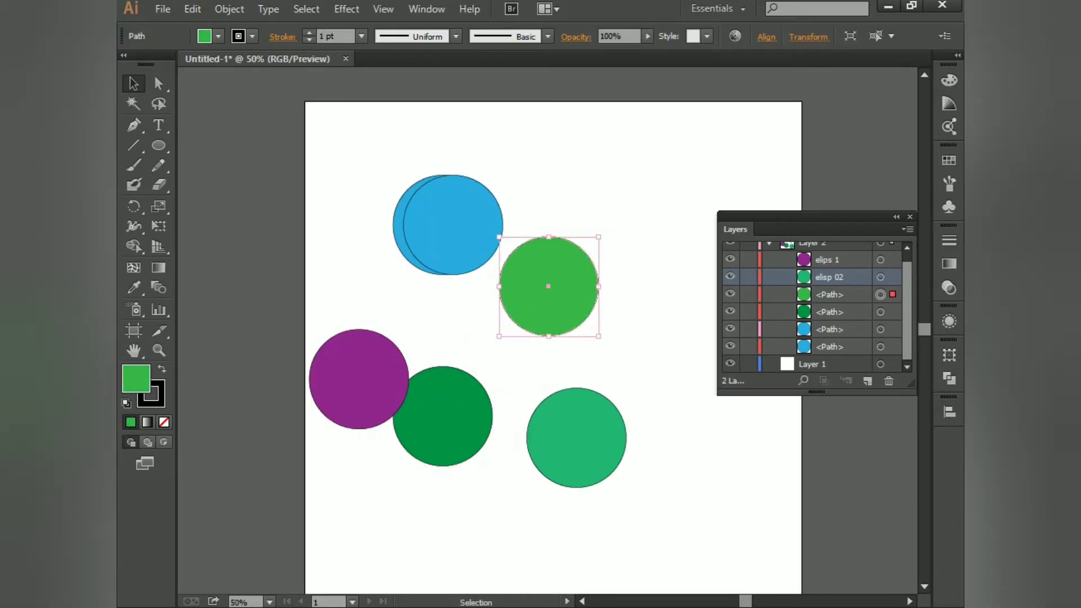
{"action": "left_click", "coordinate": [607, 350]}
{"action": "left_click", "coordinate": [555, 301]}
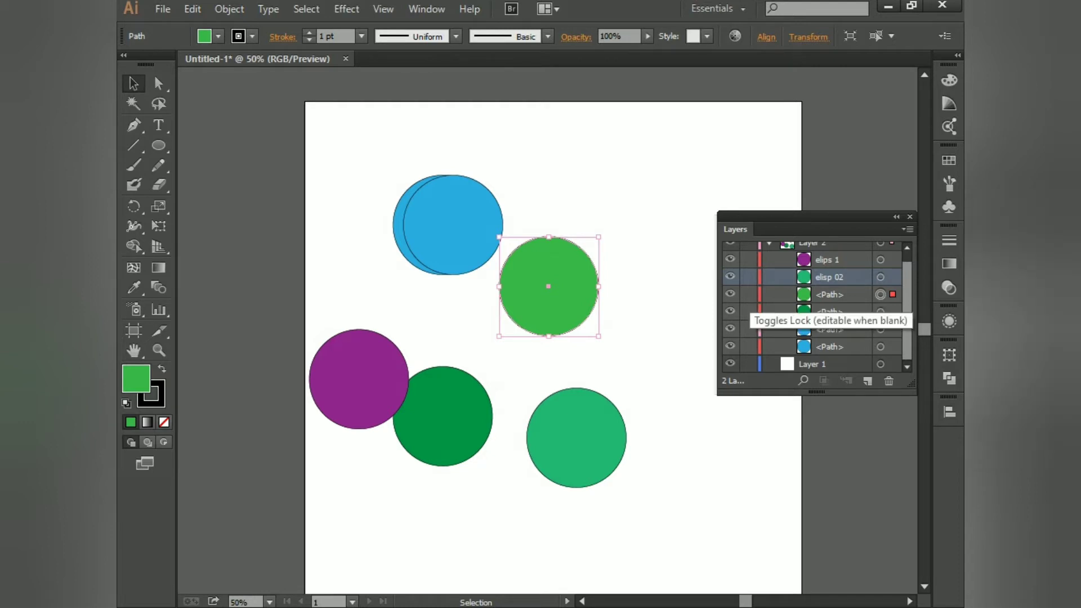
{"action": "left_click", "coordinate": [748, 294]}
Try to move the locked light green circle, and toggle its lock off and on again.
{"action": "left_click_drag", "start_coordinate": [560, 280], "coordinate": [590, 244]}
{"action": "left_click_drag", "start_coordinate": [566, 283], "coordinate": [617, 247]}
{"action": "left_click_drag", "start_coordinate": [575, 285], "coordinate": [635, 242]}
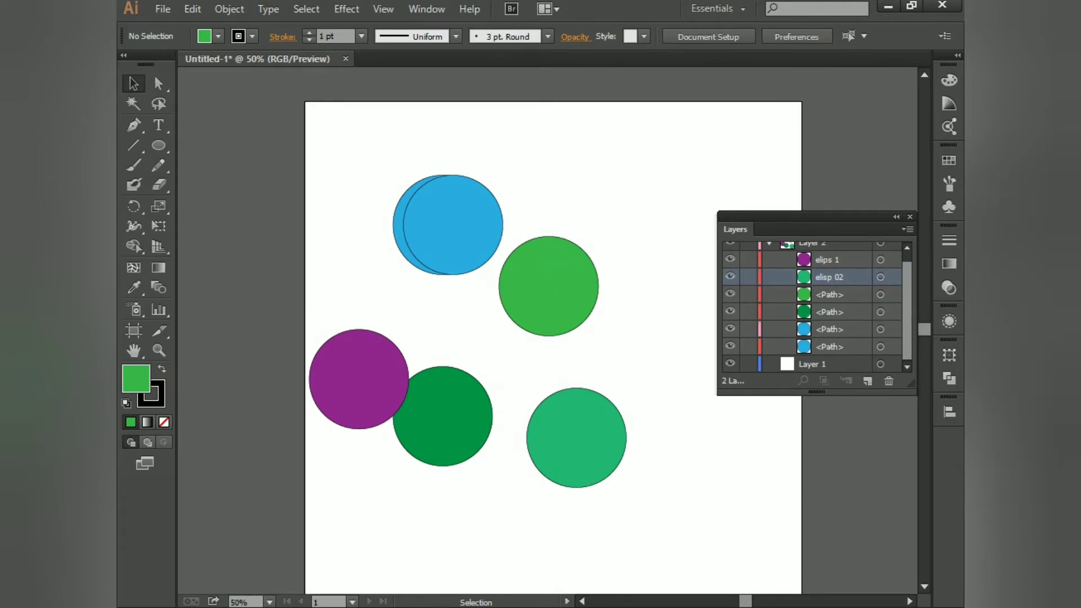
{"action": "left_click", "coordinate": [748, 294]}
{"action": "left_click", "coordinate": [748, 294]}
Collapse Layer 2's path list and delete the empty Layer 1.
{"action": "scroll", "coordinate": [817, 307], "scroll_direction": "up", "scroll_amount": 1}
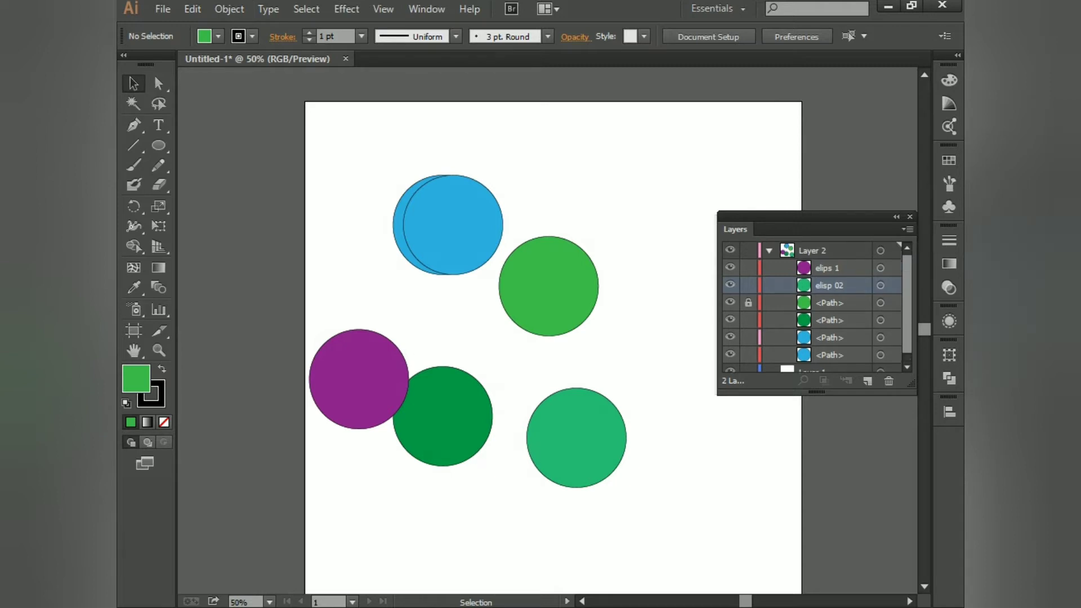
{"action": "left_click", "coordinate": [769, 250]}
{"action": "left_click", "coordinate": [812, 268]}
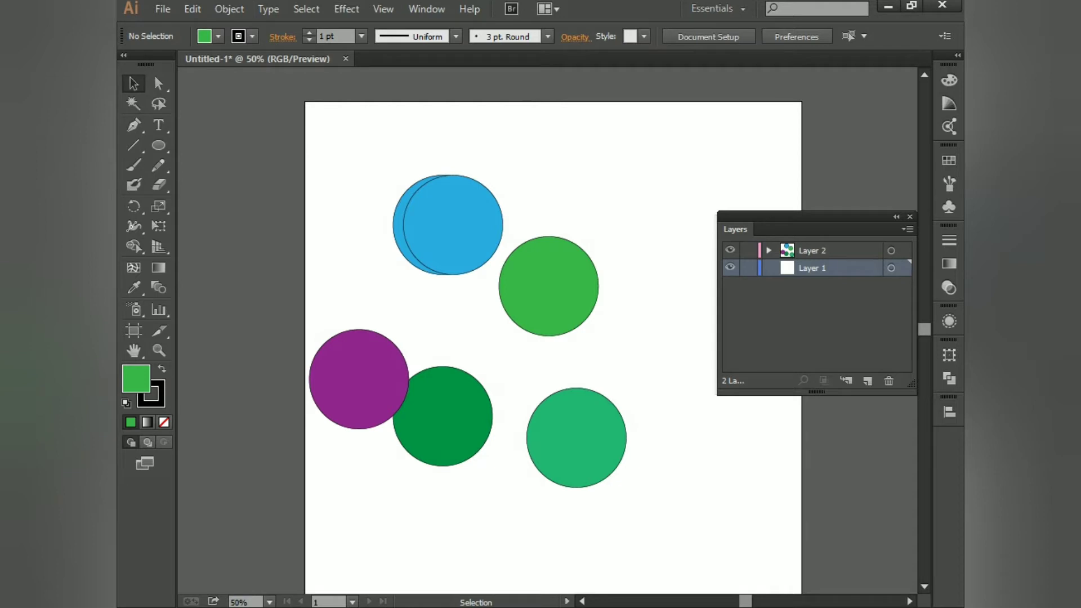
{"action": "left_click_drag", "start_coordinate": [813, 268], "coordinate": [888, 381]}
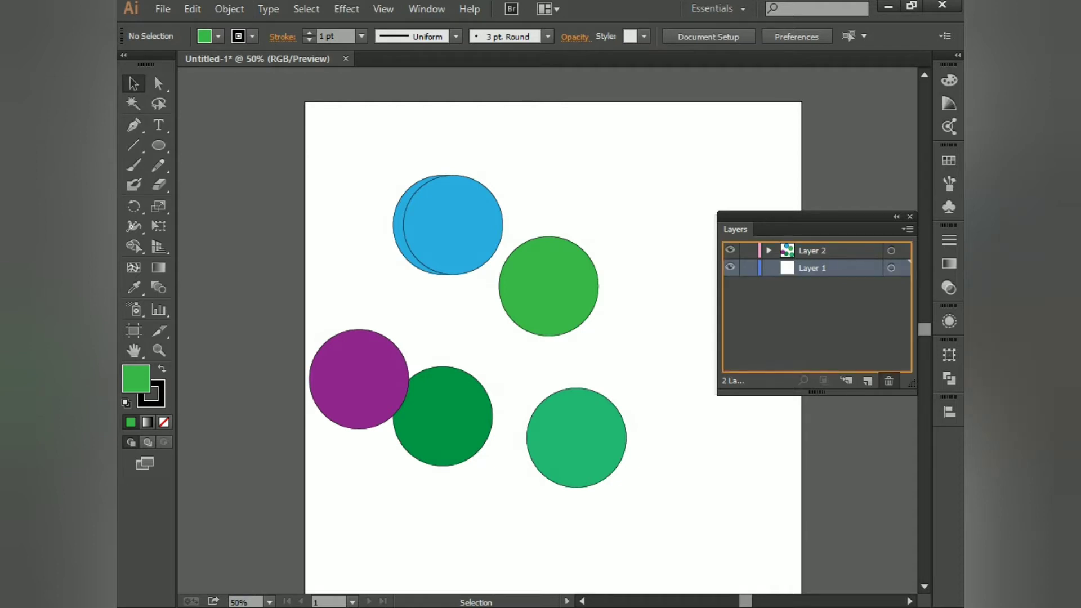
{"action": "left_click_drag", "start_coordinate": [889, 380], "coordinate": [888, 404]}
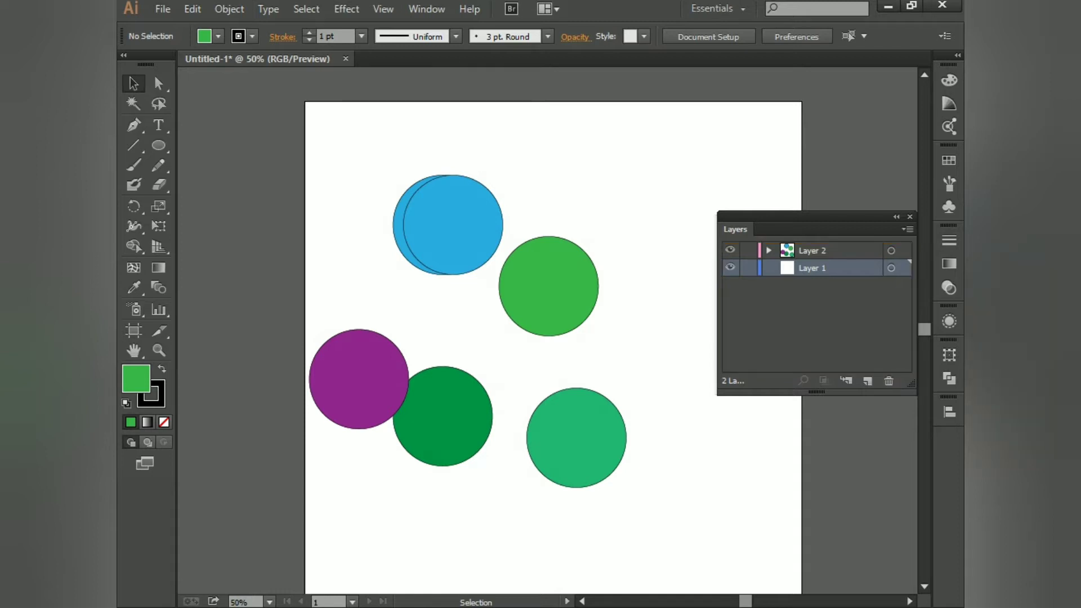
{"action": "left_click_drag", "start_coordinate": [813, 268], "coordinate": [889, 381]}
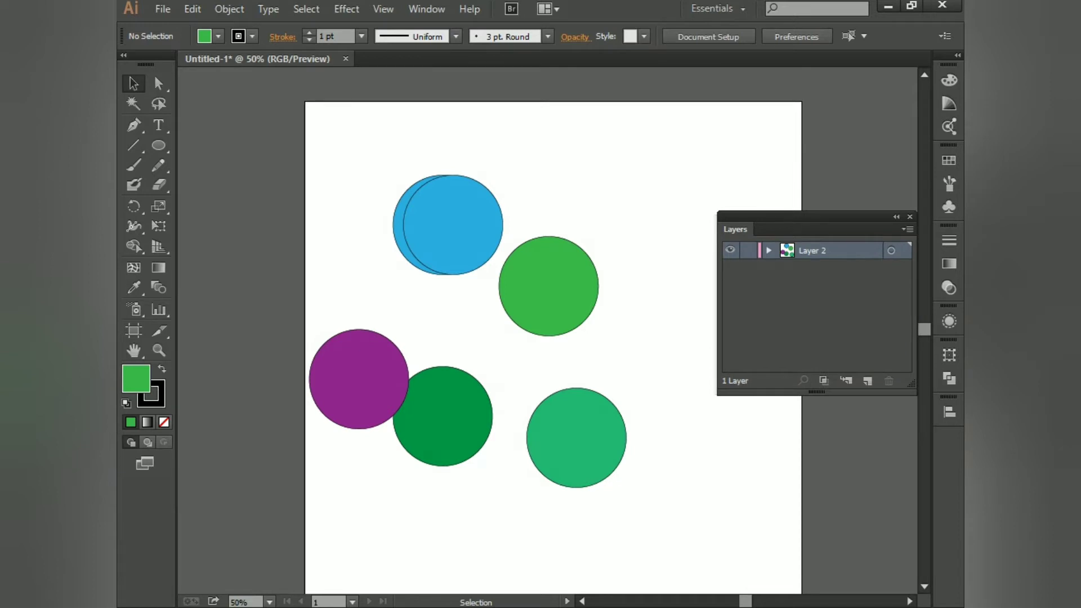
{"action": "left_click", "coordinate": [908, 229]}
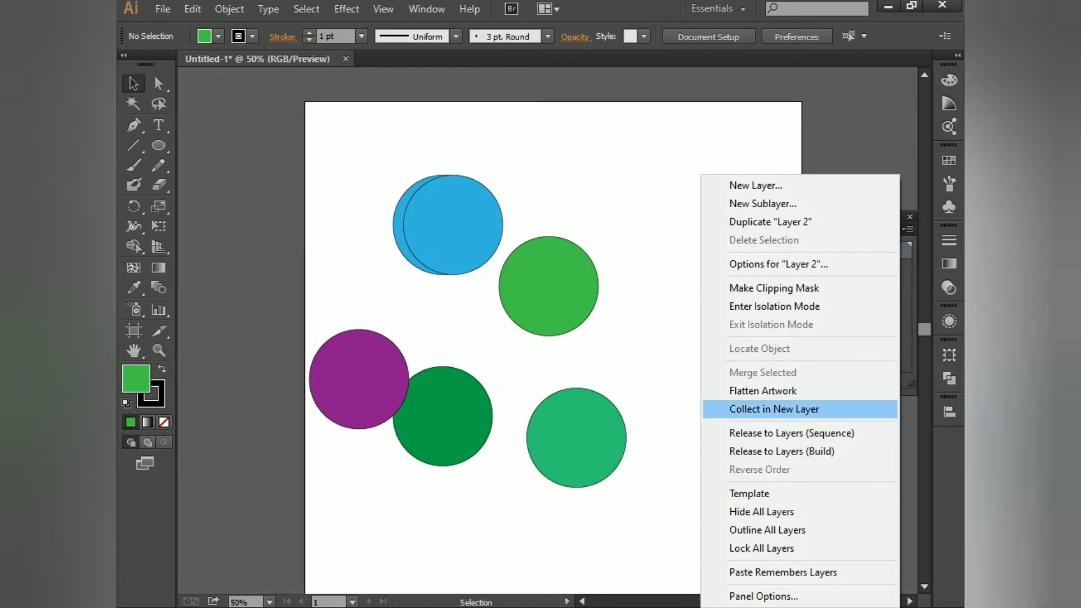
{"action": "key", "text": "Escape"}
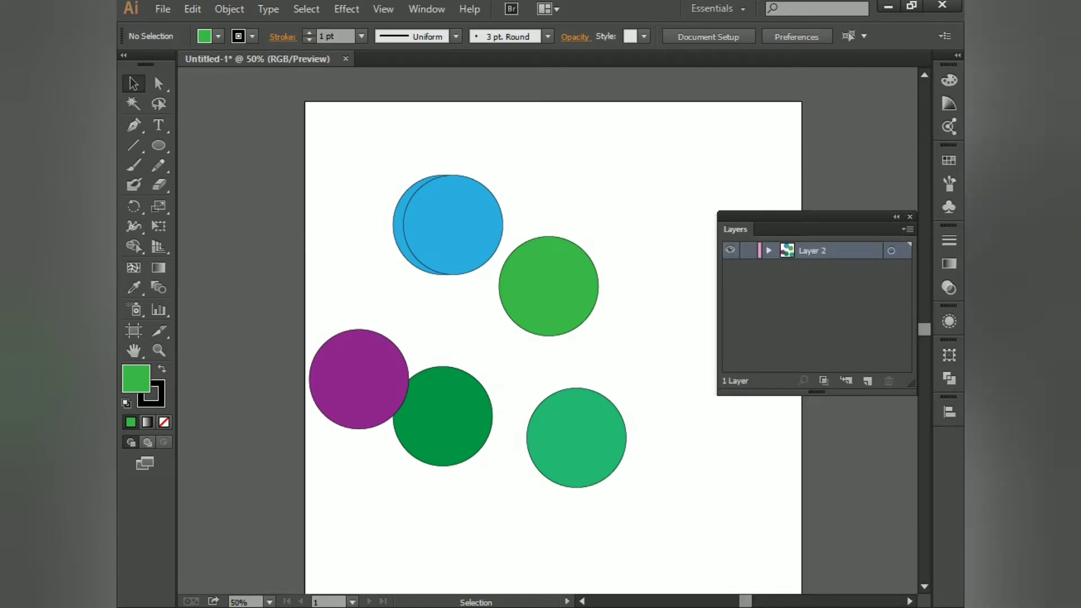
{"action": "left_click", "coordinate": [908, 229]}
{"action": "key", "text": "Escape"}
Create a new layer named "layer 02" with a custom bright green identifying color (RGB 0, 255, 0).
{"action": "left_click", "coordinate": [908, 229]}
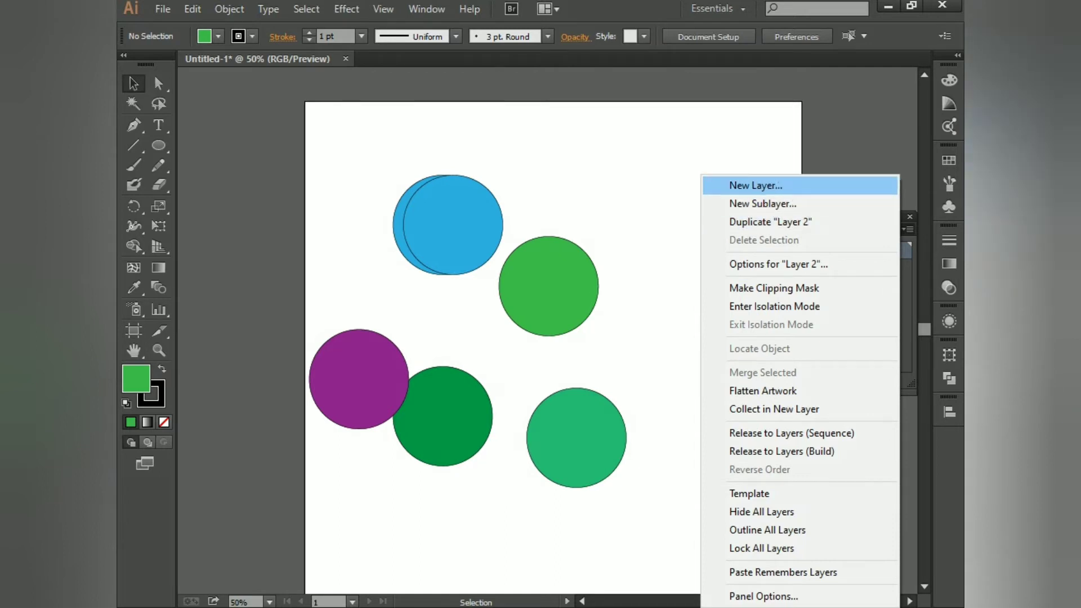
{"action": "left_click", "coordinate": [756, 186]}
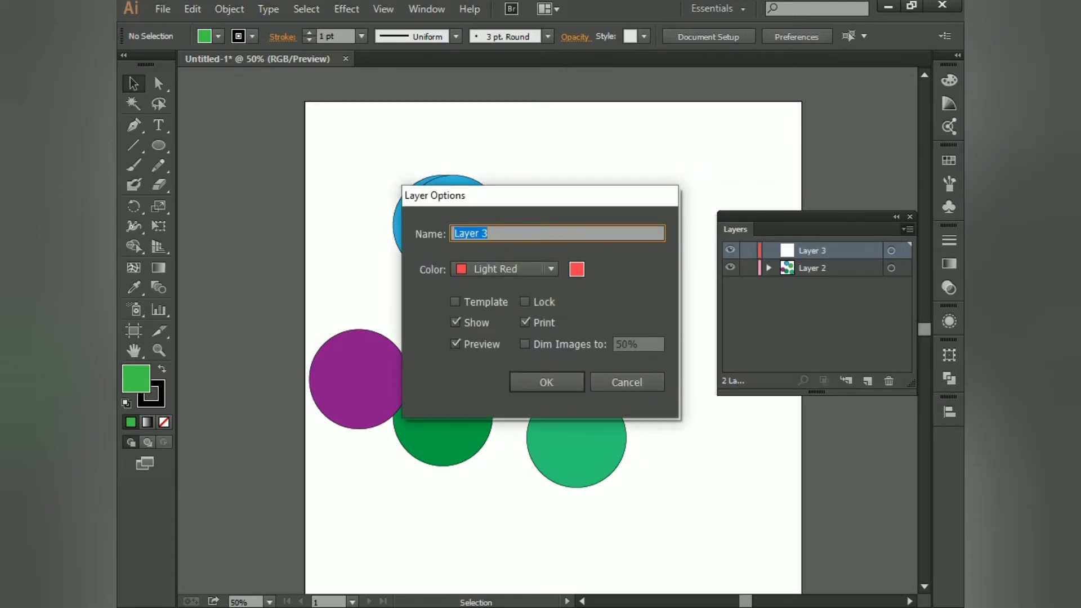
{"action": "left_click", "coordinate": [577, 269]}
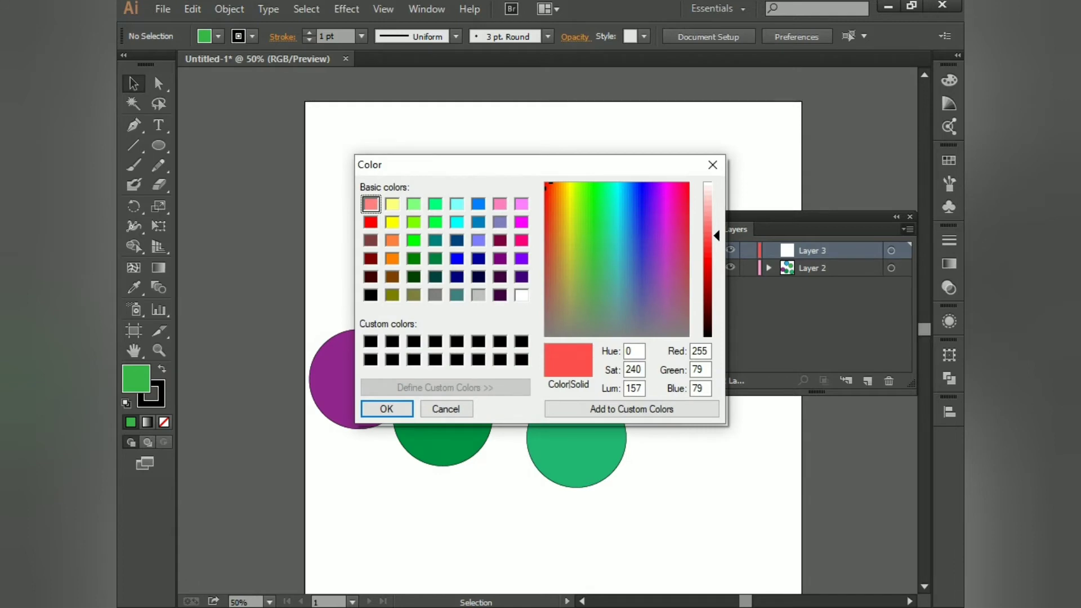
{"action": "left_click", "coordinate": [414, 241]}
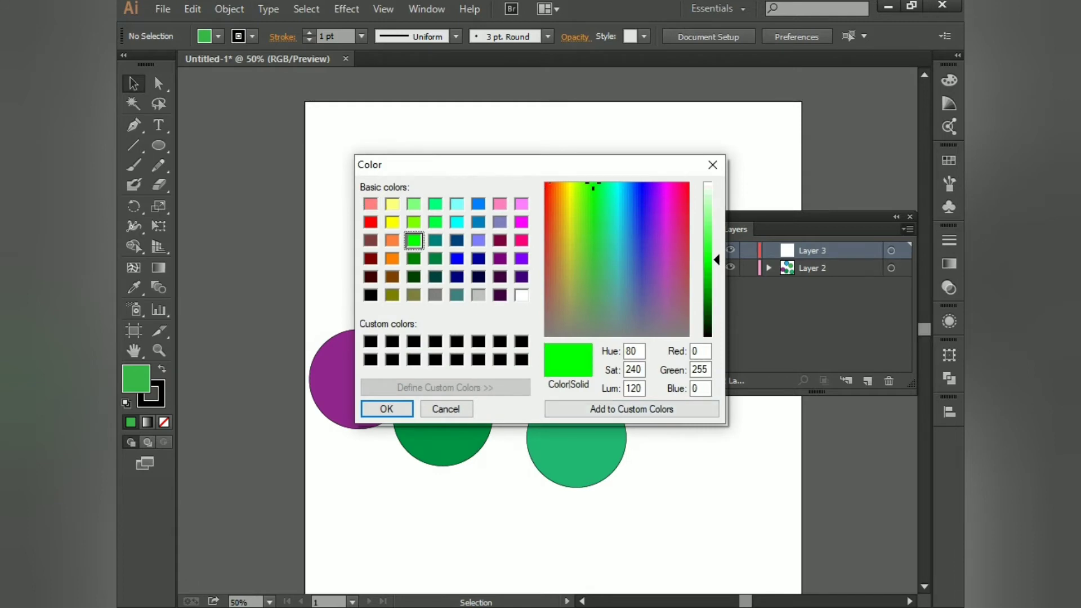
{"action": "left_click", "coordinate": [387, 408]}
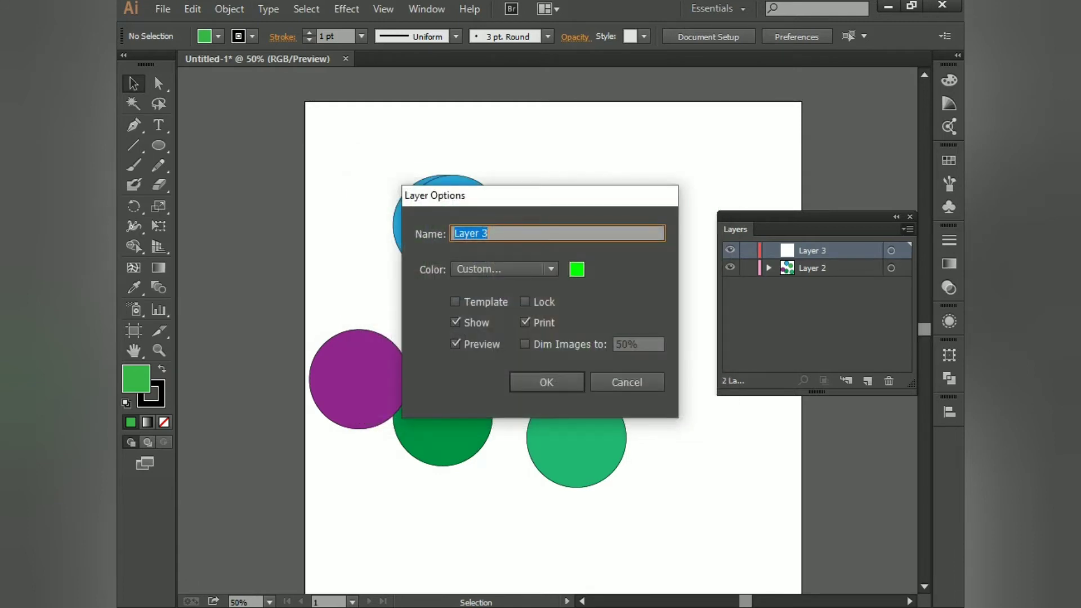
{"action": "type", "text": "layer 02"}
{"action": "left_click", "coordinate": [547, 383]}
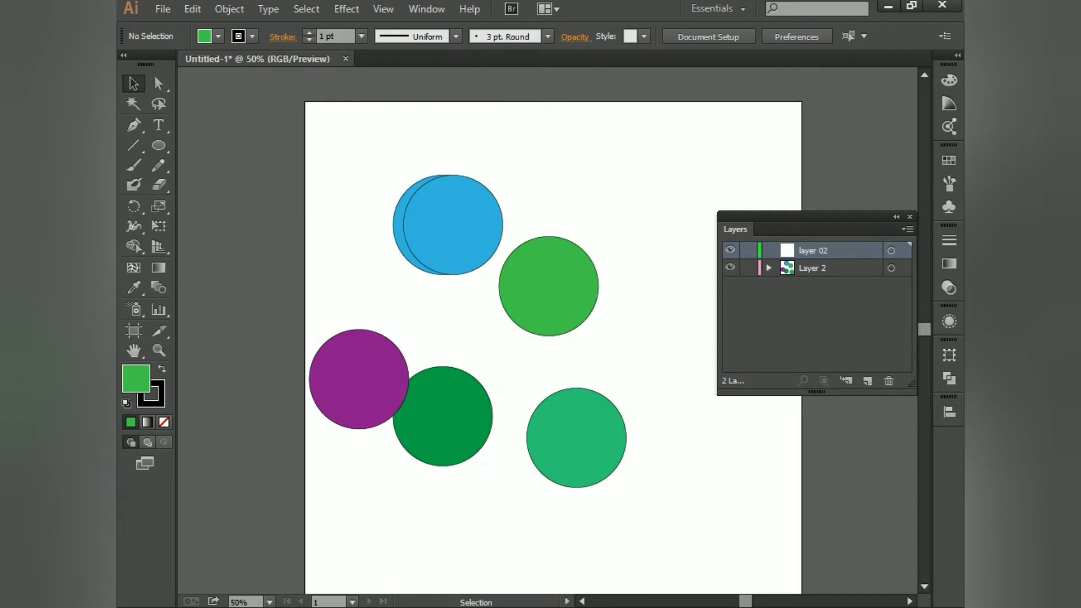
Create a sublayer named "05" inside layer 02 with Magenta as its identifying color.
{"action": "left_click", "coordinate": [907, 229]}
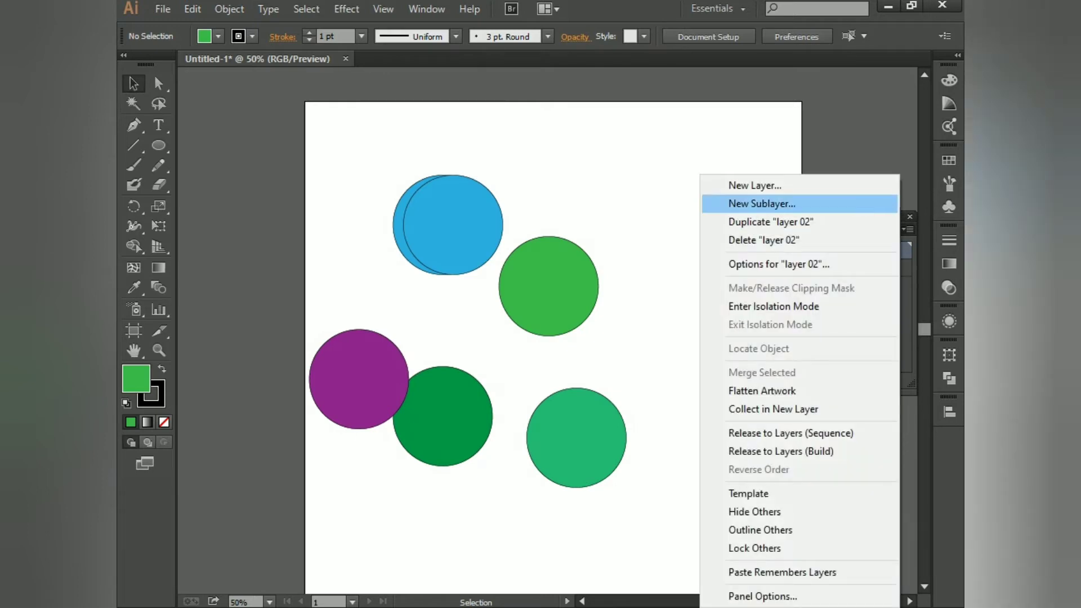
{"action": "left_click", "coordinate": [762, 204]}
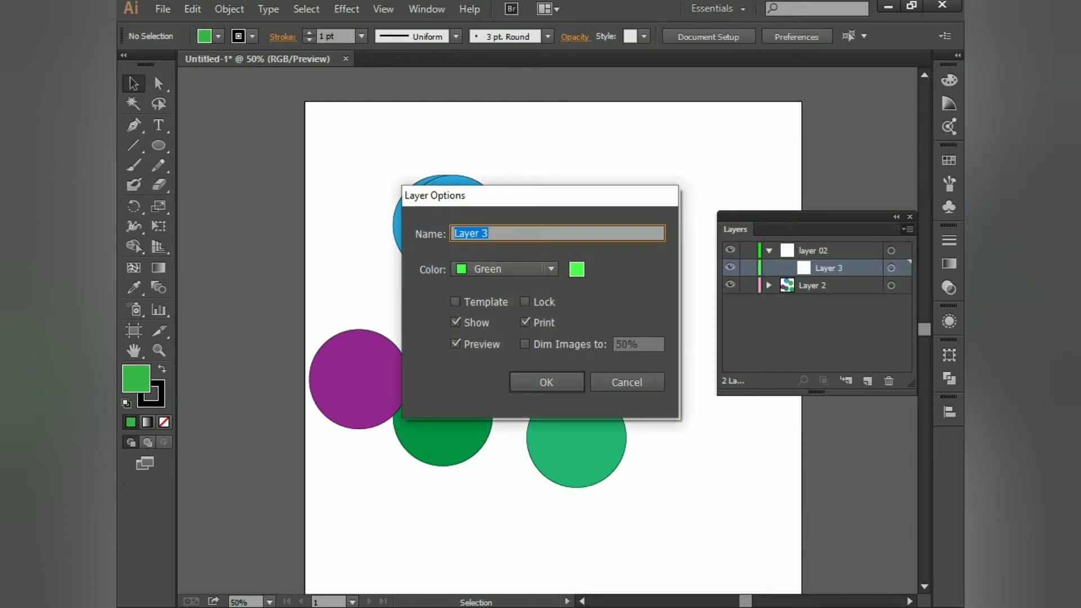
{"action": "type", "text": "05"}
{"action": "left_click", "coordinate": [504, 269]}
{"action": "left_click", "coordinate": [495, 323]}
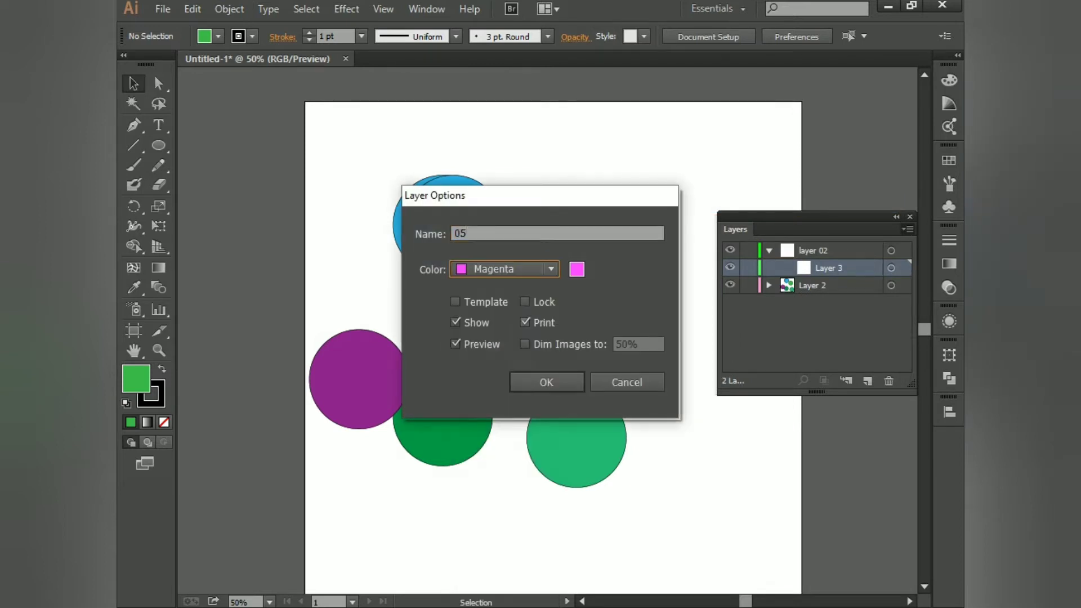
{"action": "key", "text": "Return"}
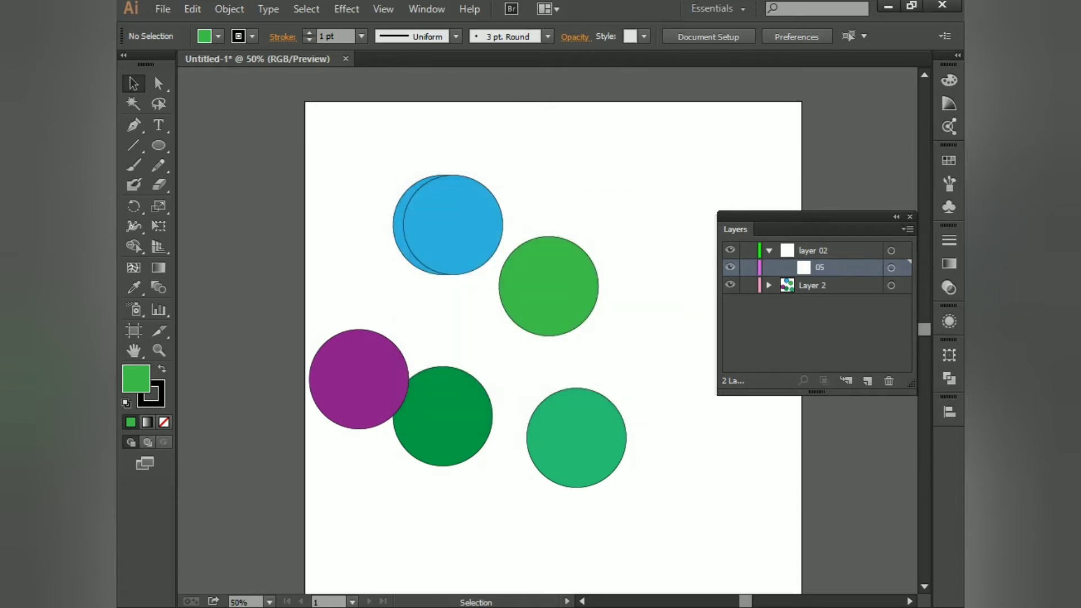
{"action": "left_click", "coordinate": [816, 332]}
{"action": "left_click", "coordinate": [769, 251]}
{"action": "left_click", "coordinate": [769, 250]}
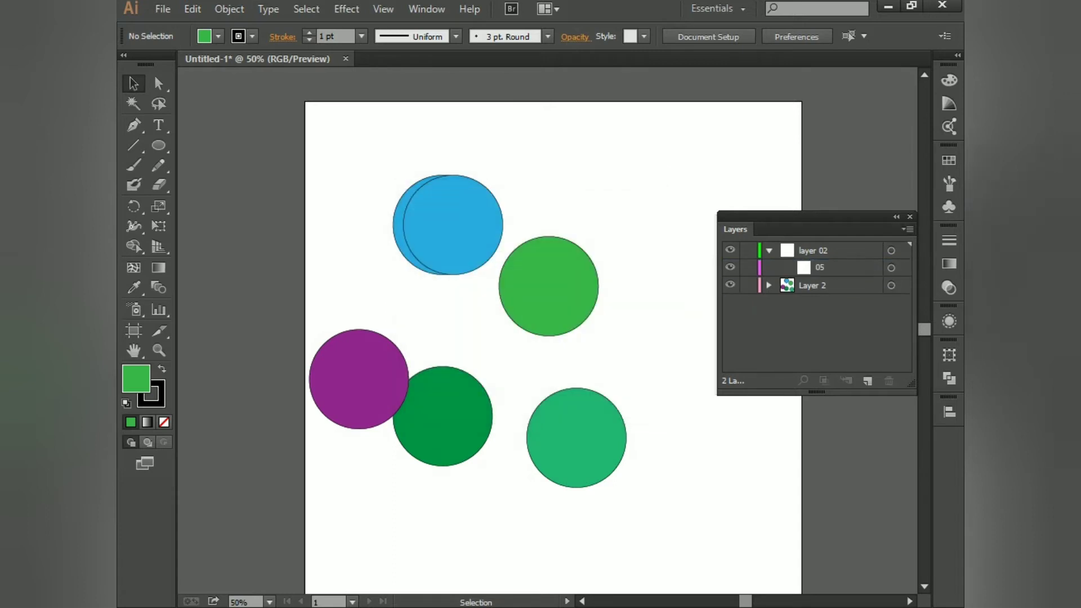
Create a sublayer named "55" inside Layer 2, keeping the default Medium Blue color.
{"action": "left_click", "coordinate": [833, 267]}
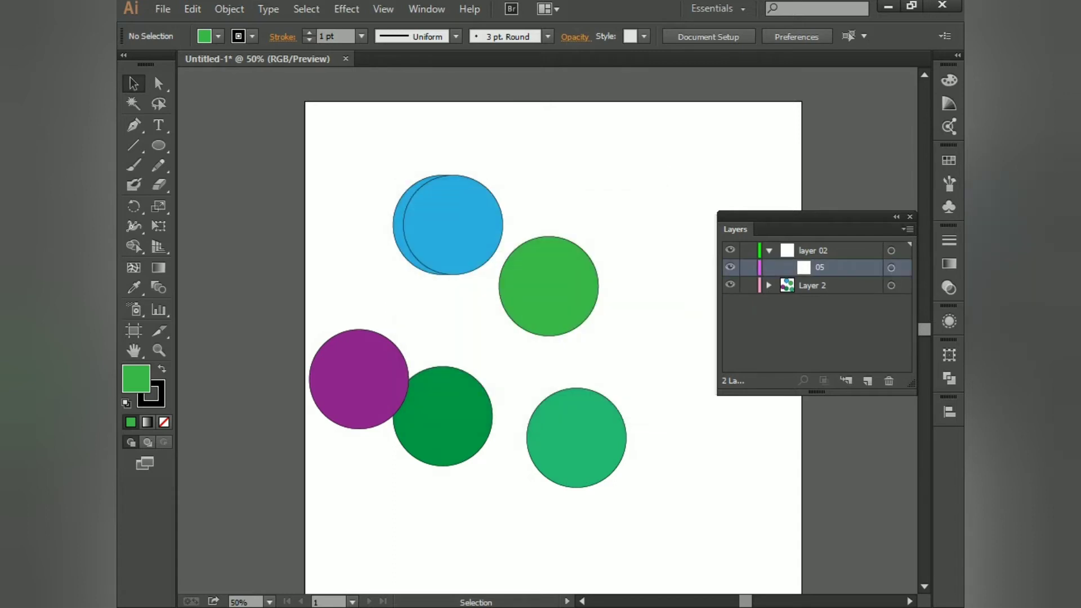
{"action": "left_click", "coordinate": [833, 251]}
{"action": "left_click", "coordinate": [833, 286]}
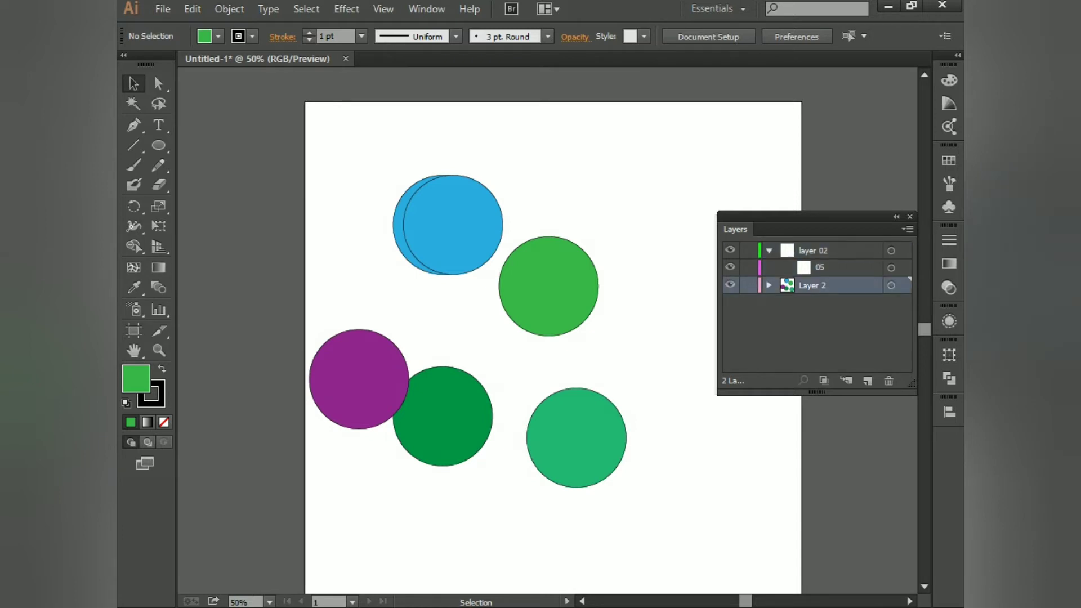
{"action": "left_click", "coordinate": [907, 229]}
{"action": "left_click", "coordinate": [767, 202]}
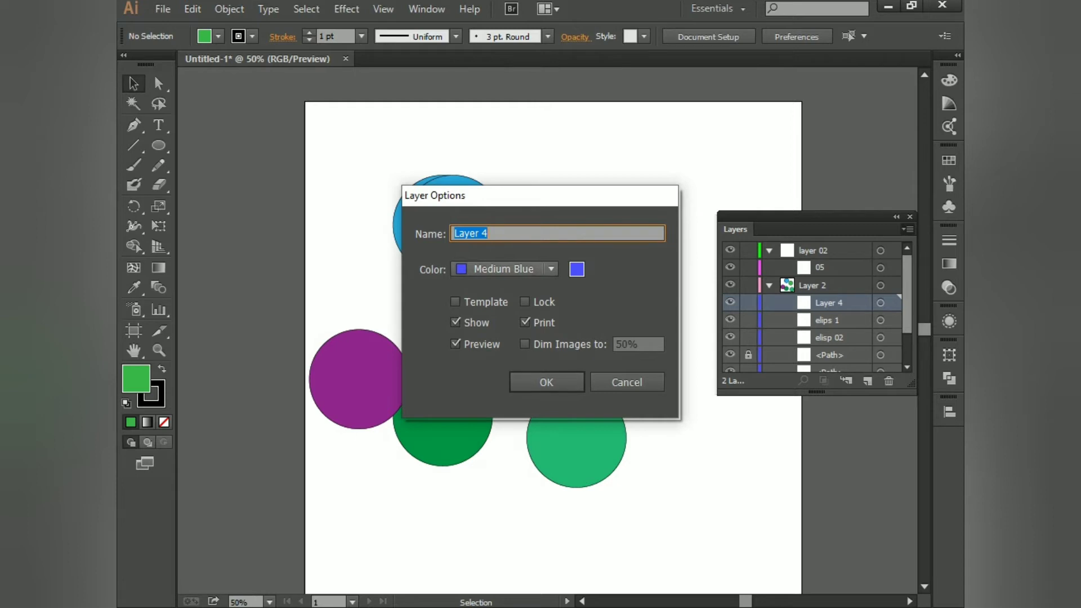
{"action": "type", "text": "55"}
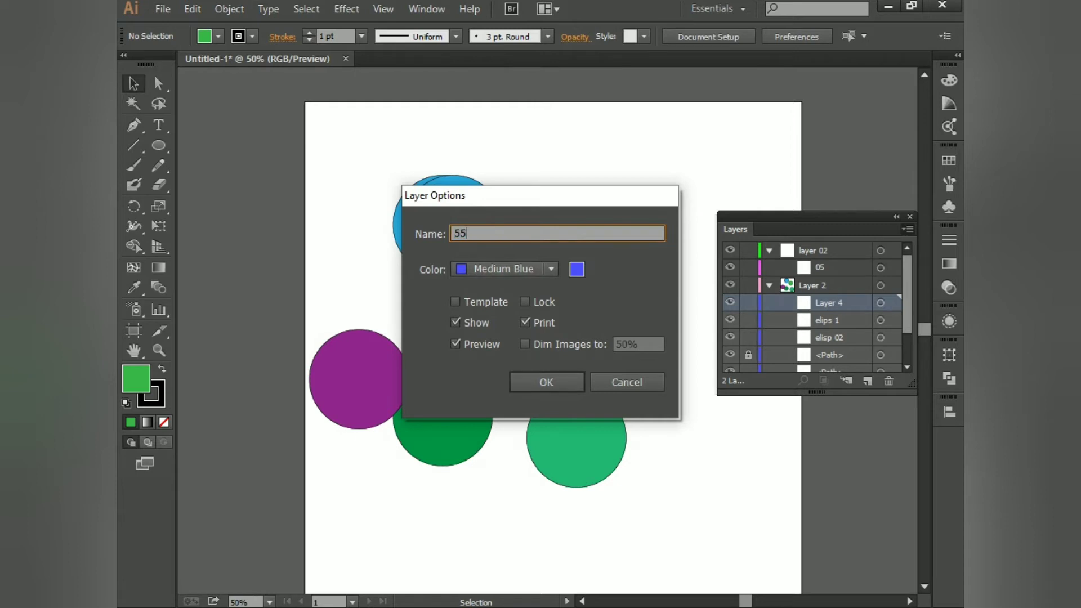
{"action": "key", "text": "Return"}
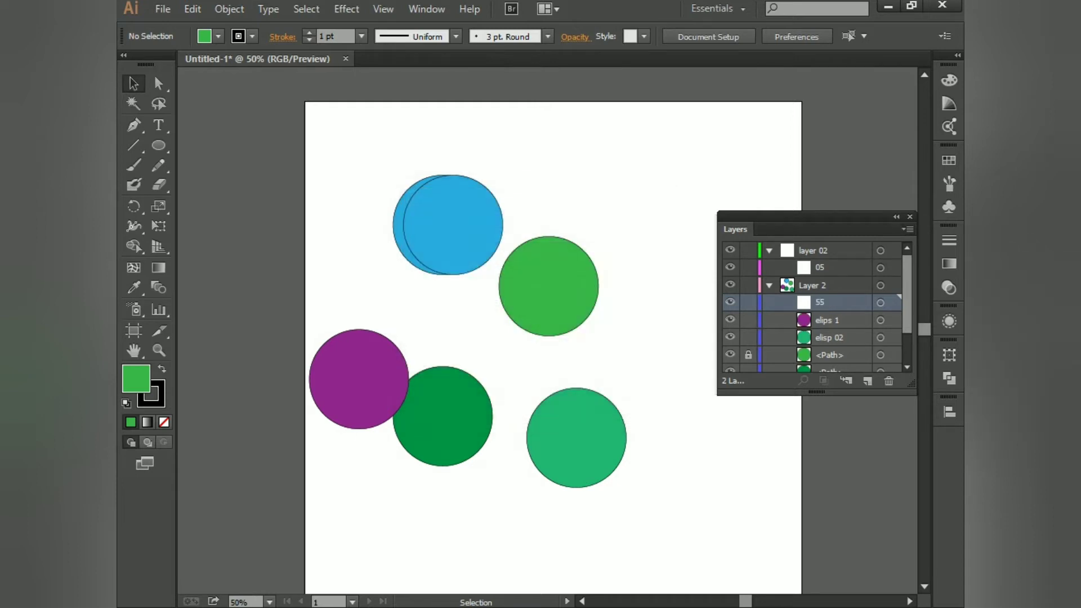
Collapse Layer 2 and delete it together with all its circles.
{"action": "left_click", "coordinate": [769, 286]}
{"action": "left_click", "coordinate": [827, 285]}
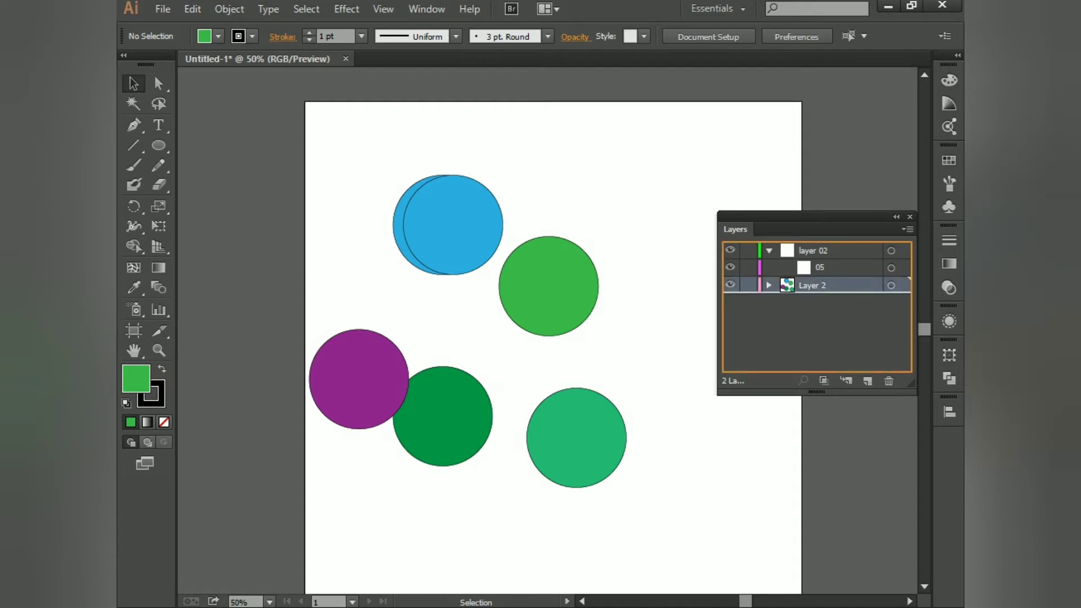
{"action": "left_click", "coordinate": [889, 381]}
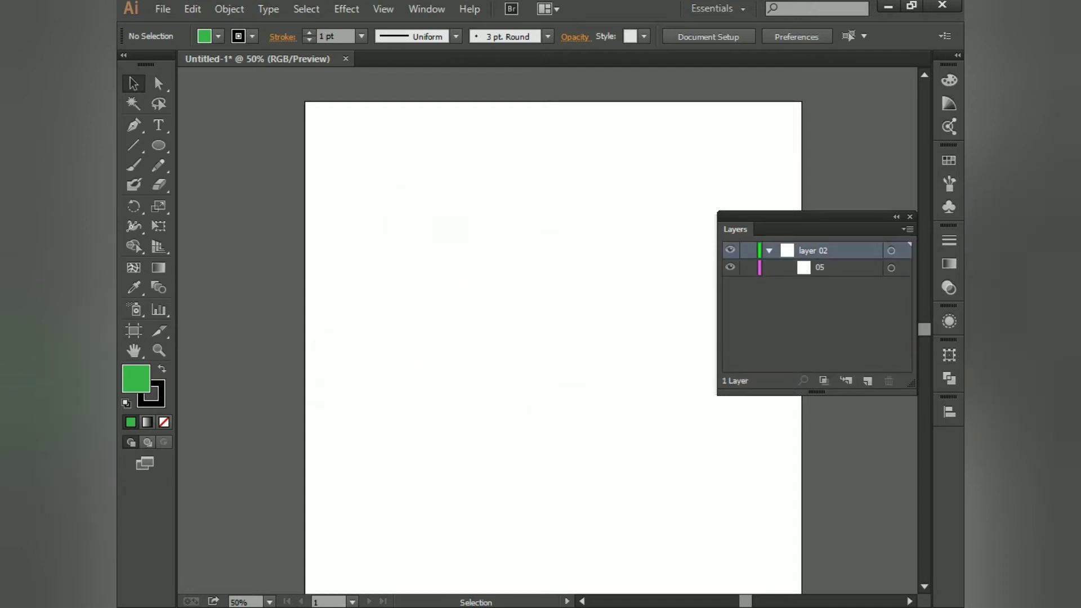
Draw a large green ellipse on layer 02, shift it slightly to the right, and collapse the layer.
{"action": "left_click", "coordinate": [907, 230]}
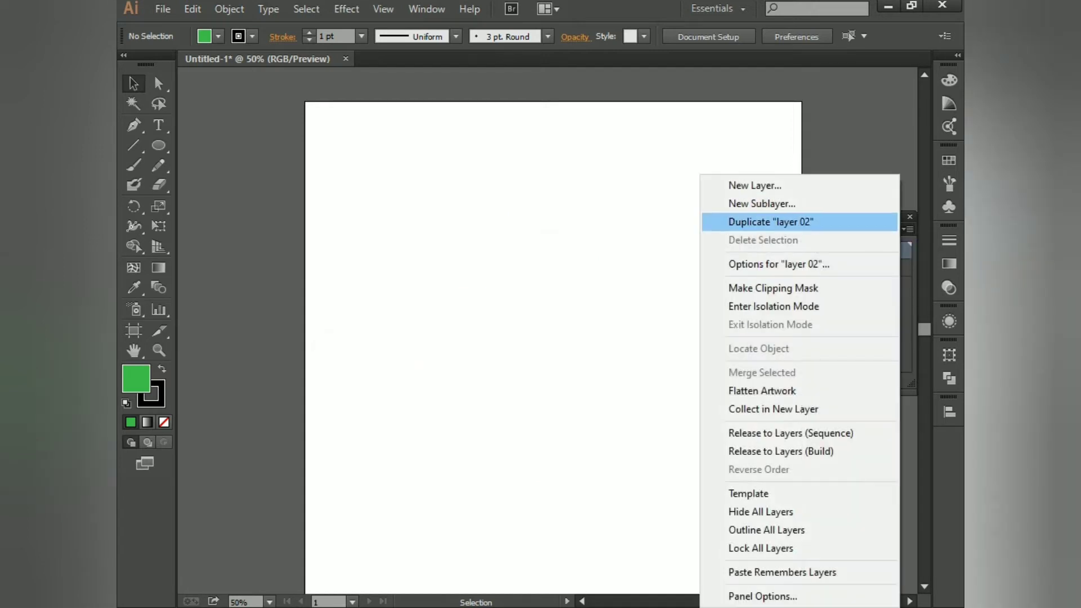
{"action": "left_click", "coordinate": [908, 229]}
{"action": "key", "text": "l"}
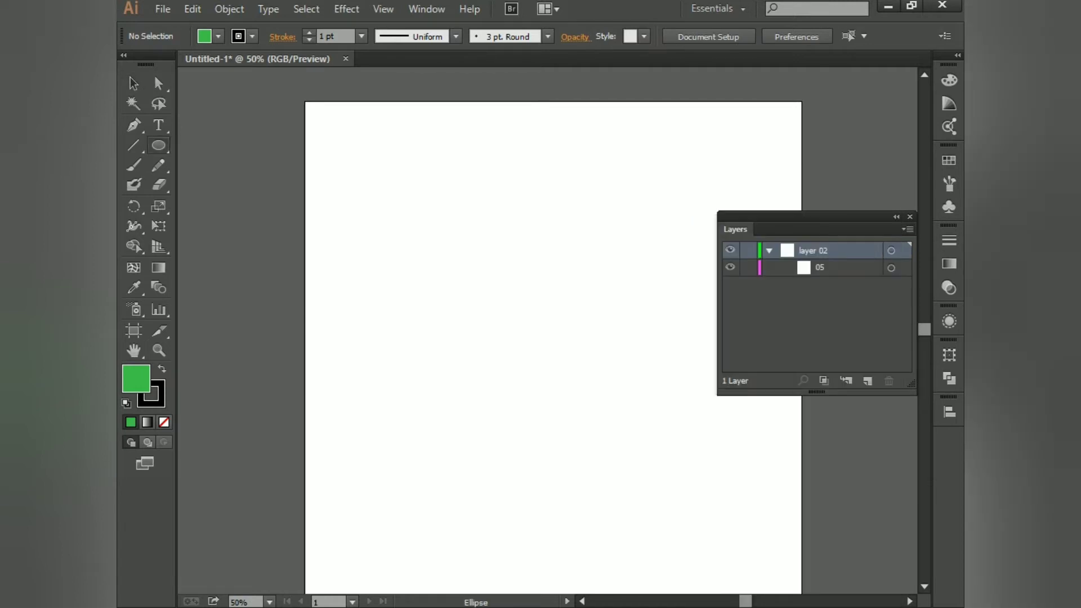
{"action": "left_click_drag", "start_coordinate": [325, 189], "coordinate": [600, 423]}
{"action": "key", "text": "v"}
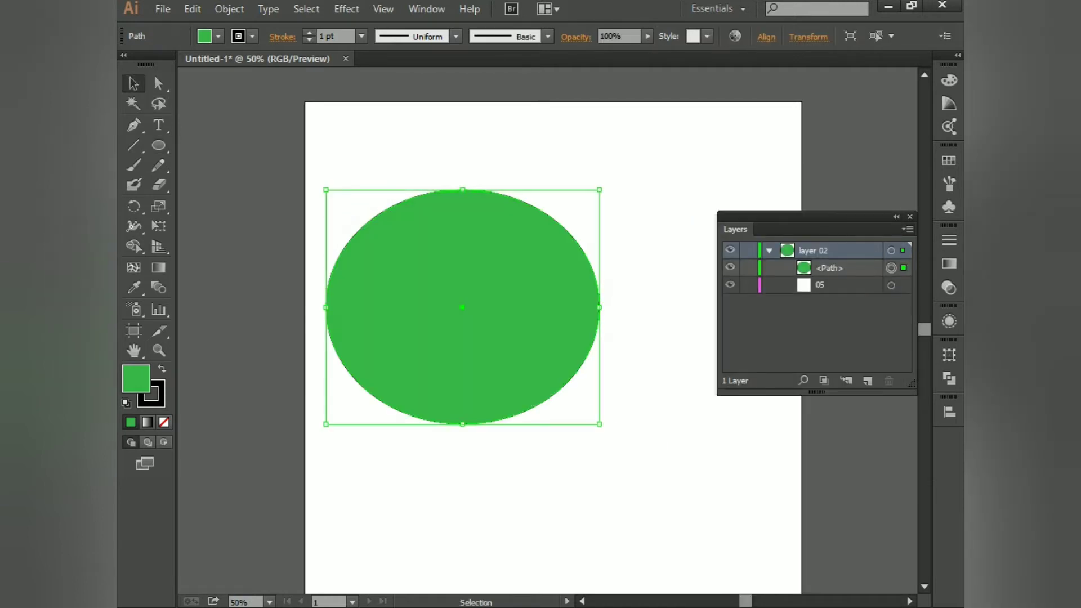
{"action": "left_click_drag", "start_coordinate": [434, 304], "coordinate": [461, 304]}
{"action": "left_click", "coordinate": [769, 251]}
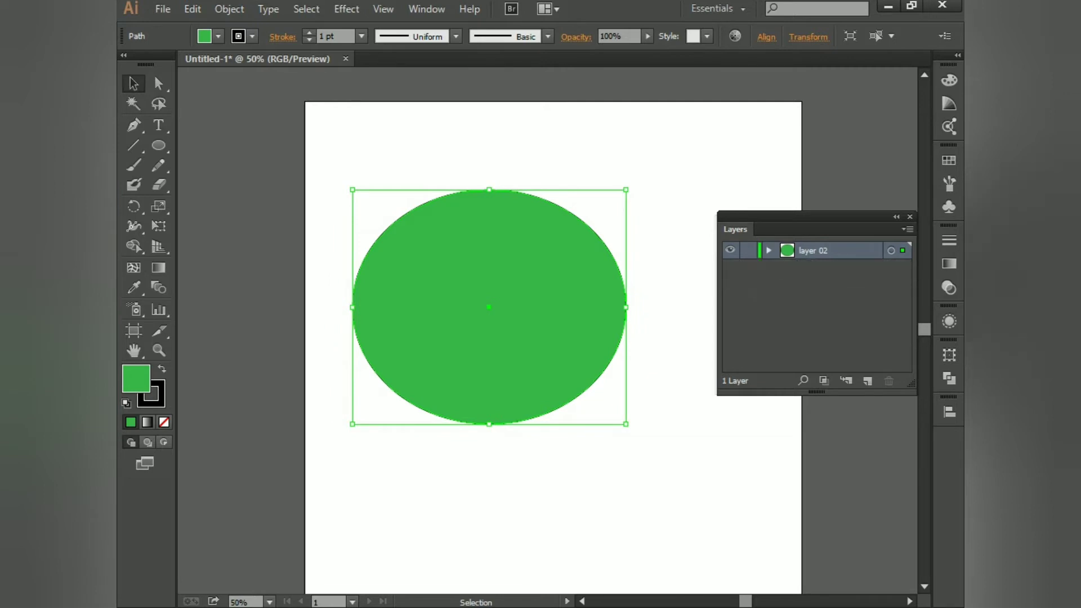
Expand layer 02 and duplicate the ellipse's path with the Duplicate command.
{"action": "left_click", "coordinate": [907, 229]}
{"action": "left_click", "coordinate": [663, 361]}
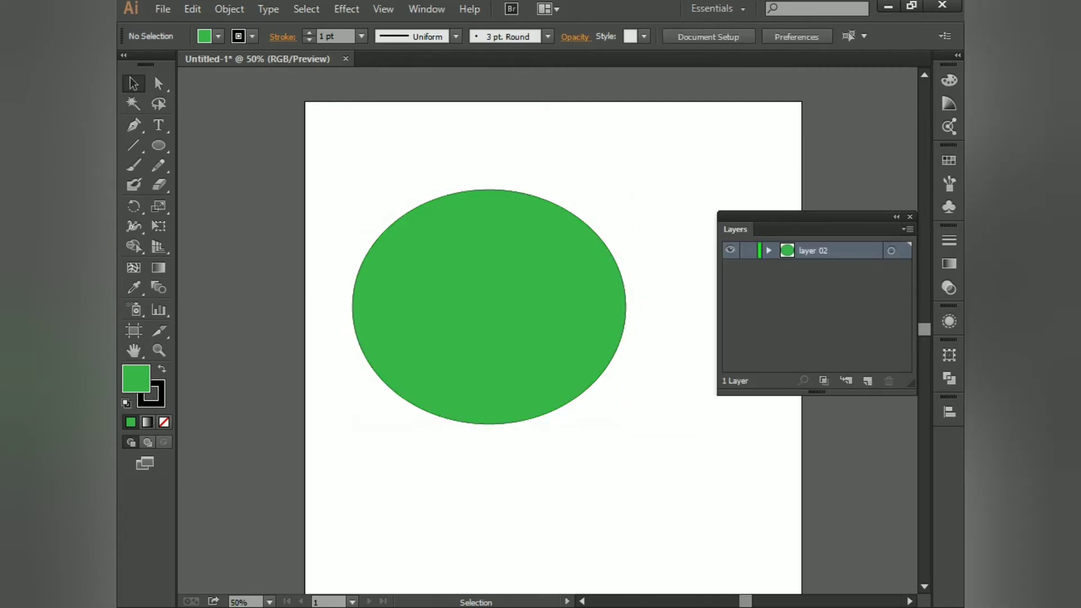
{"action": "left_click", "coordinate": [769, 250]}
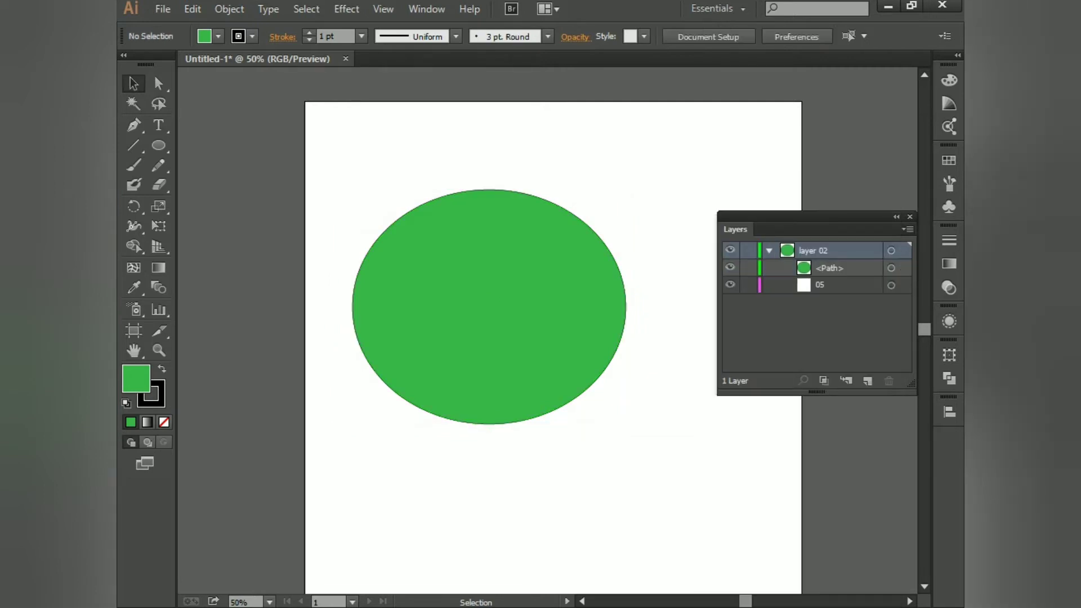
{"action": "left_click", "coordinate": [830, 268]}
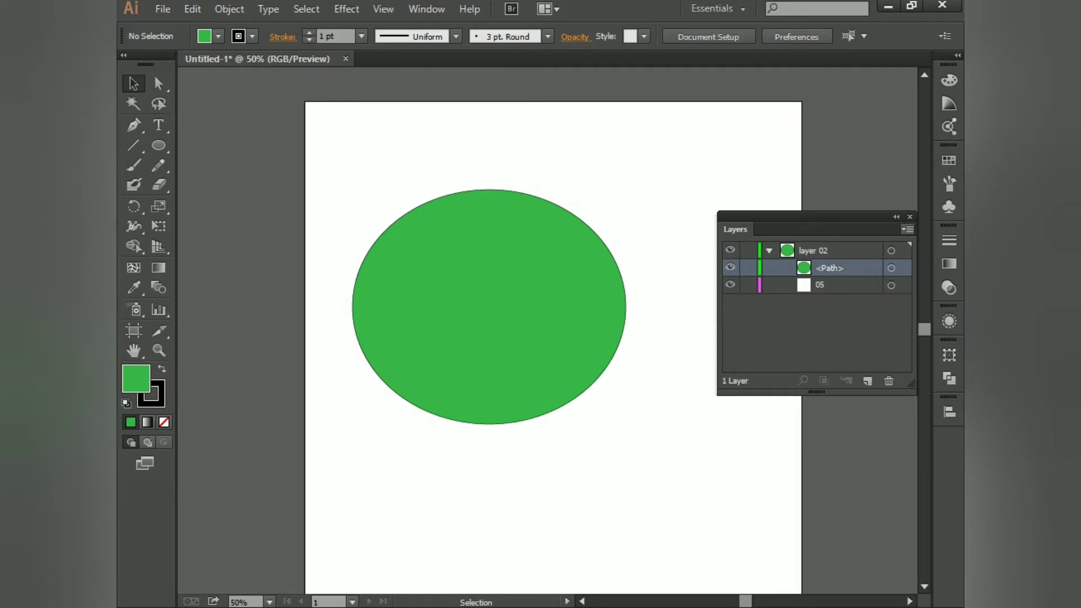
{"action": "left_click", "coordinate": [907, 230]}
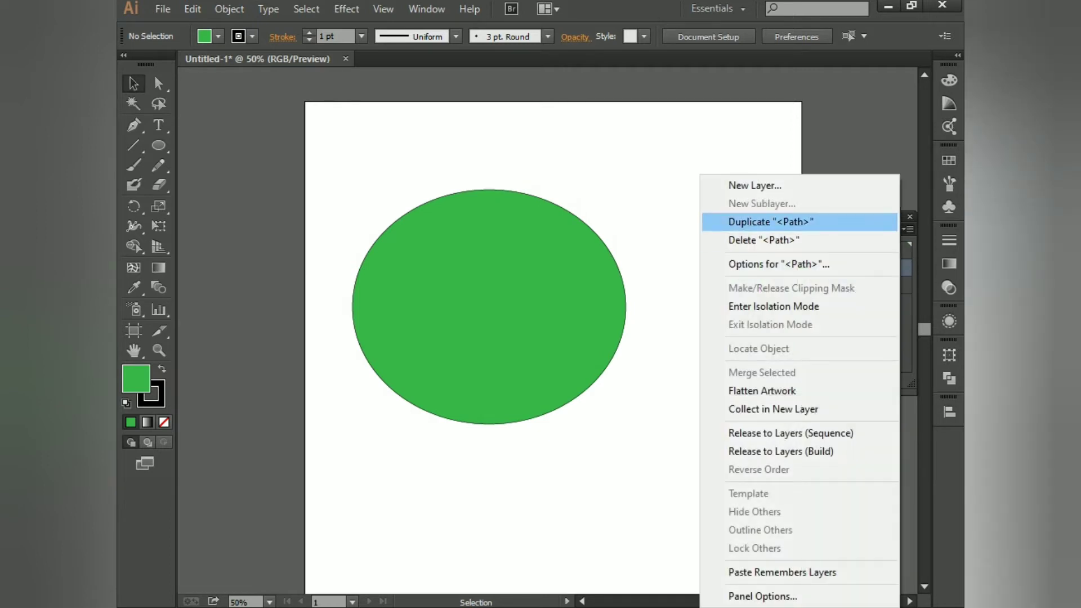
{"action": "left_click", "coordinate": [771, 222]}
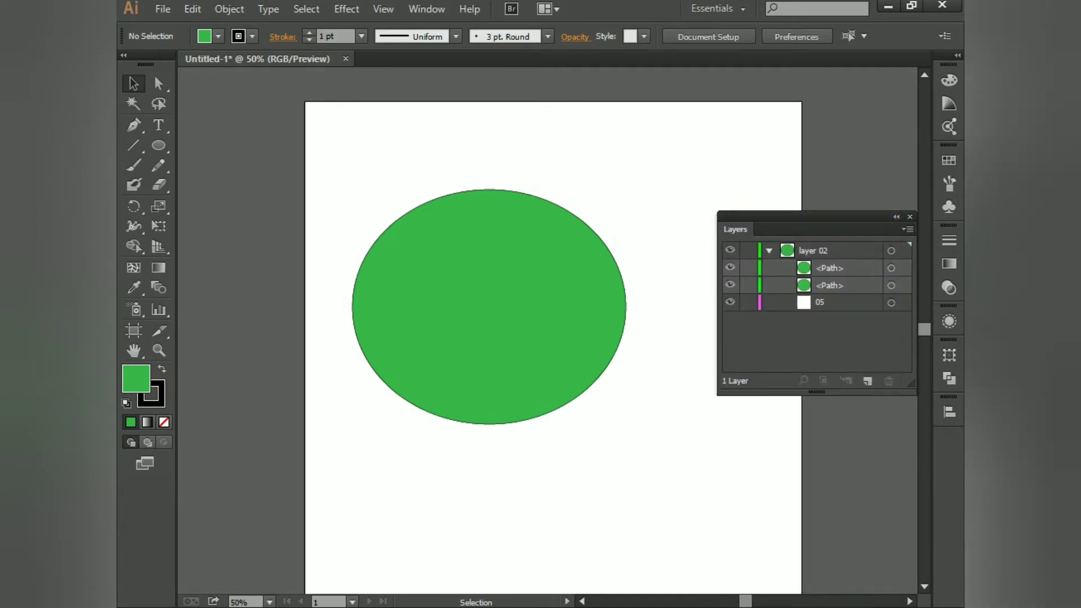
Separate the two stacked ellipses, placing one toward the artboard's upper right and the other toward its left edge.
{"action": "left_click_drag", "start_coordinate": [465, 323], "coordinate": [585, 248]}
{"action": "left_click_drag", "start_coordinate": [487, 337], "coordinate": [395, 385]}
{"action": "left_click_drag", "start_coordinate": [628, 264], "coordinate": [664, 316]}
Examine the layer commands available with each ellipse selected, and move the left ellipse slightly further left.
{"action": "left_click", "coordinate": [907, 229]}
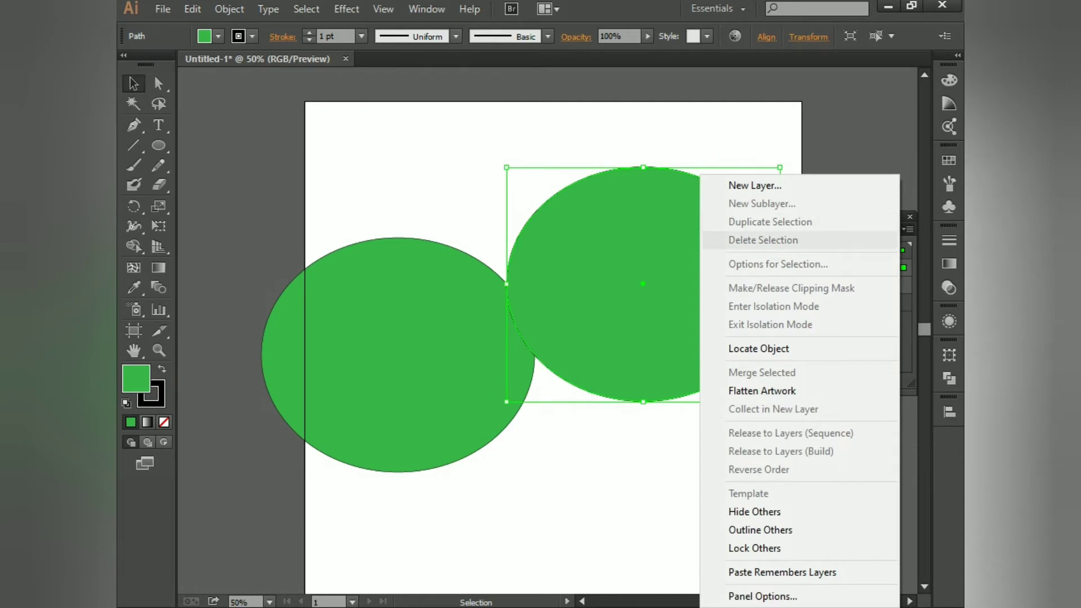
{"action": "left_click", "coordinate": [563, 141]}
{"action": "left_click_drag", "start_coordinate": [562, 141], "coordinate": [679, 272]}
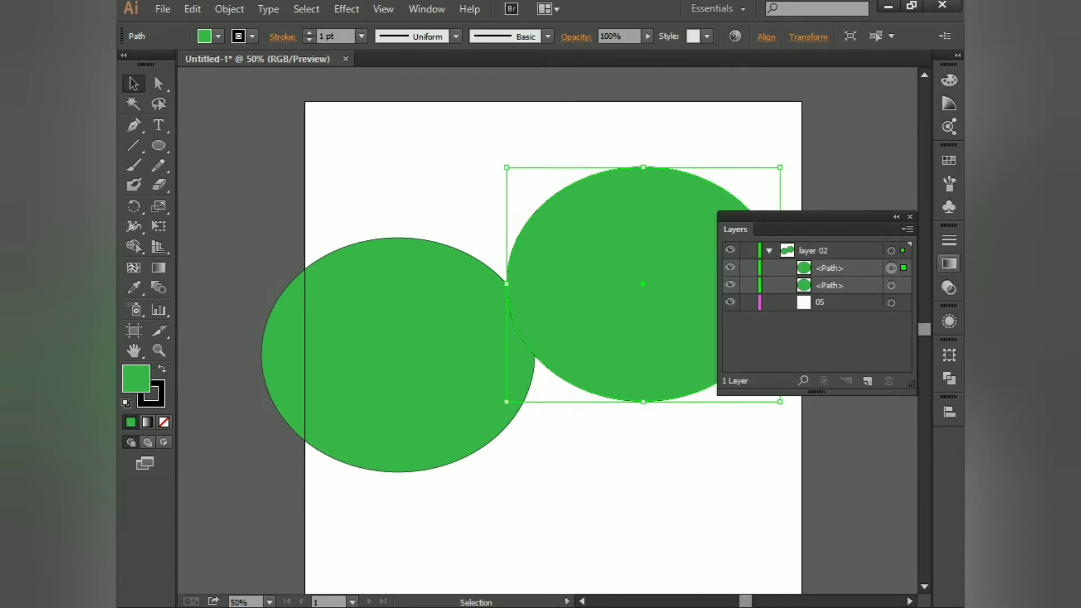
{"action": "left_click", "coordinate": [908, 230]}
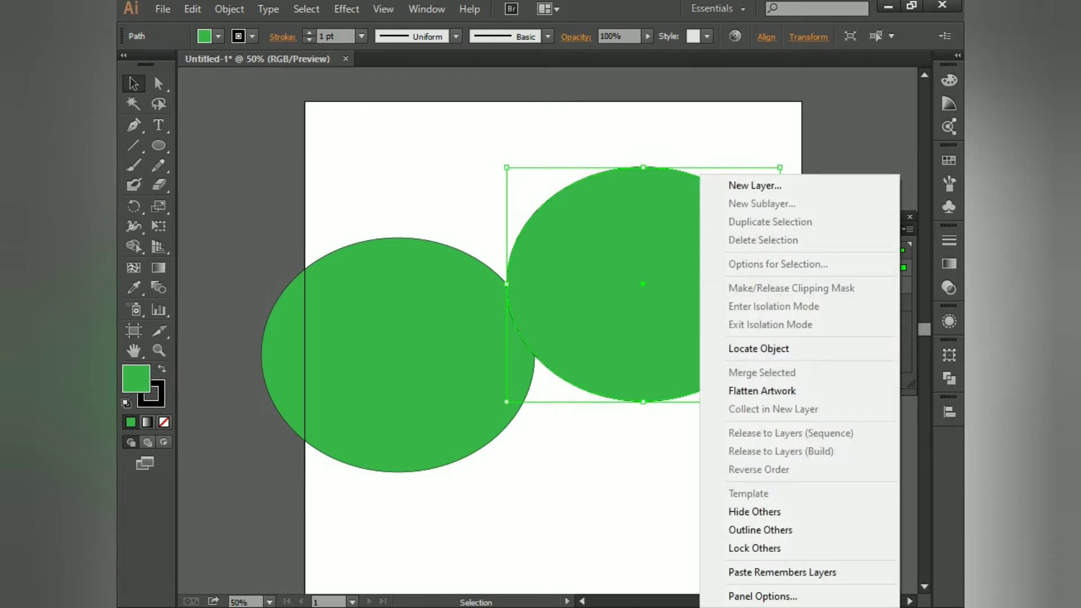
{"action": "left_click", "coordinate": [608, 442]}
{"action": "left_click_drag", "start_coordinate": [468, 355], "coordinate": [434, 356]}
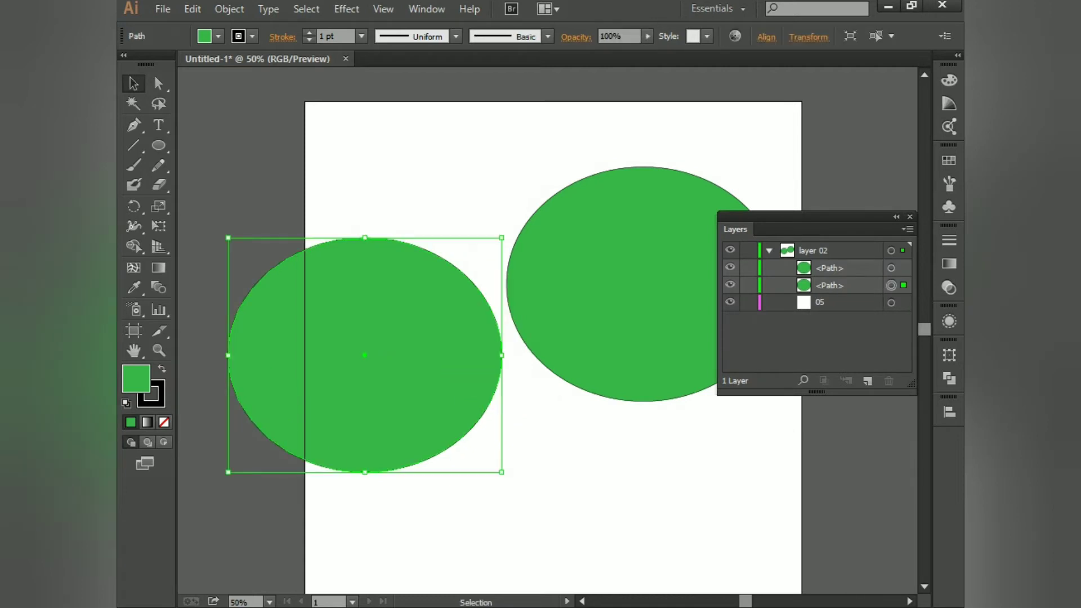
{"action": "left_click", "coordinate": [907, 230]}
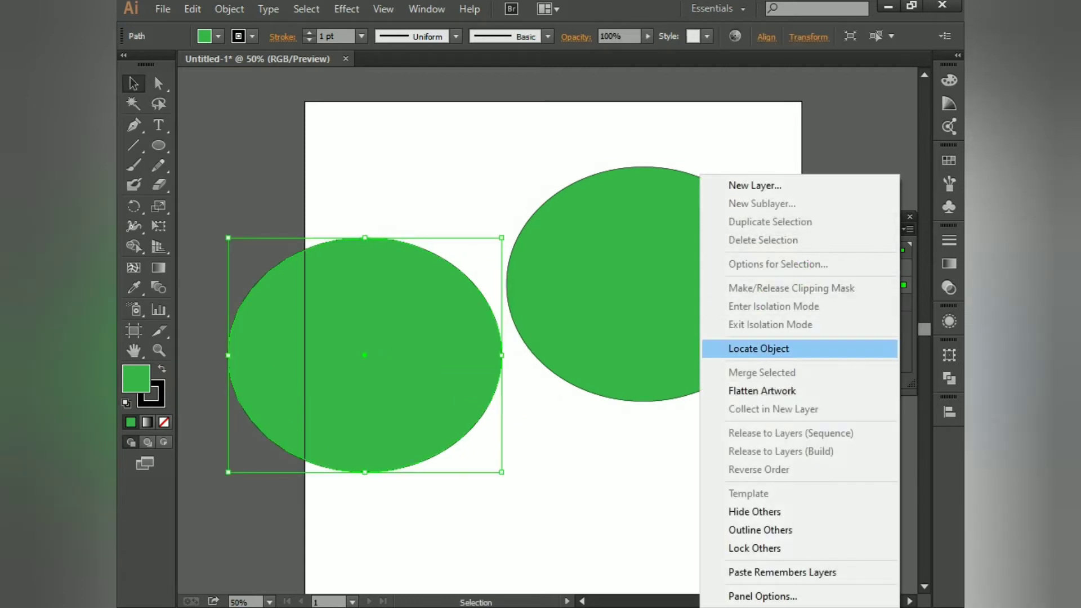
{"action": "left_click", "coordinate": [611, 439]}
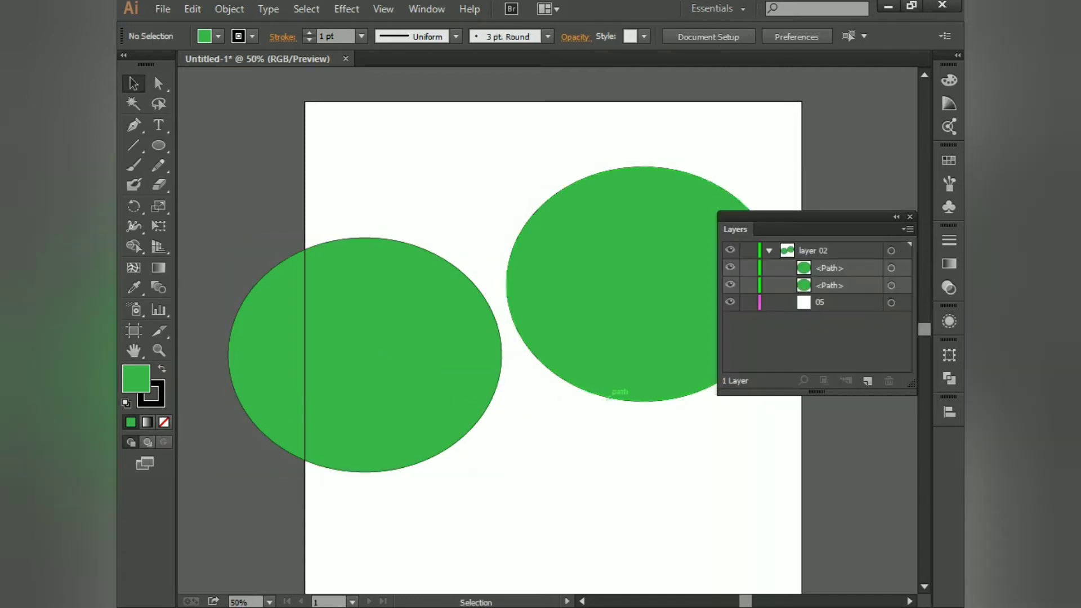
Make three more overlapping copies of the green ellipses across the artboard.
{"action": "scroll", "coordinate": [595, 365], "scroll_direction": "down", "scroll_amount": 2}
{"action": "left_click_drag", "start_coordinate": [451, 394], "coordinate": [525, 347]}
{"action": "left_click_drag", "start_coordinate": [635, 344], "coordinate": [635, 414]}
{"action": "left_click_drag", "start_coordinate": [647, 404], "coordinate": [539, 354]}
{"action": "left_click", "coordinate": [544, 243]}
{"action": "scroll", "coordinate": [550, 270], "scroll_direction": "up", "scroll_amount": 1}
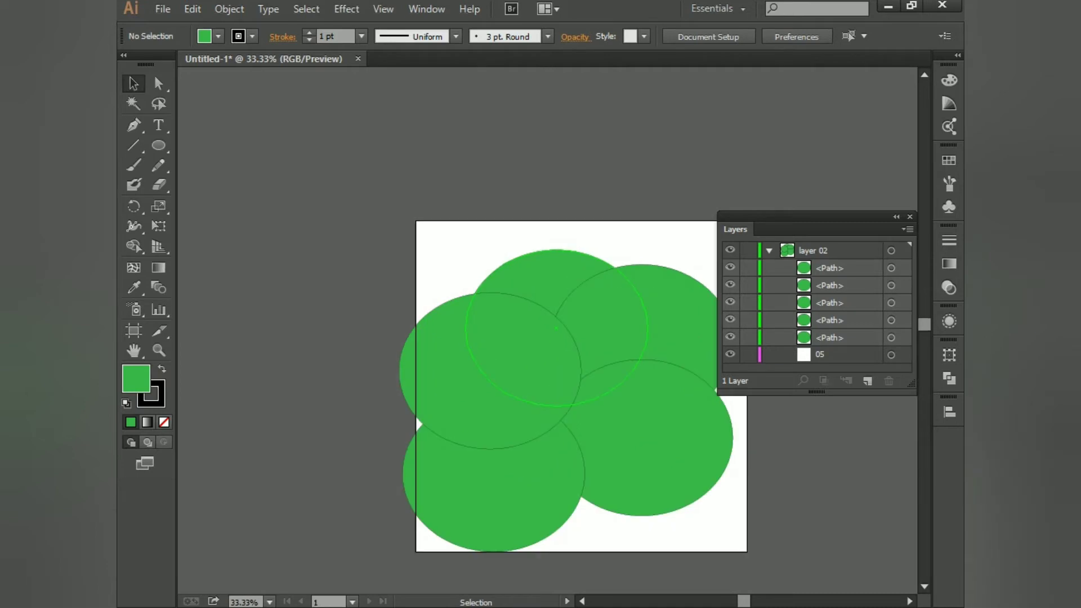
Move the topmost ellipse up to the artboard's top edge with layer 02 collapsed, and expand the layer again.
{"action": "left_click", "coordinate": [551, 271]}
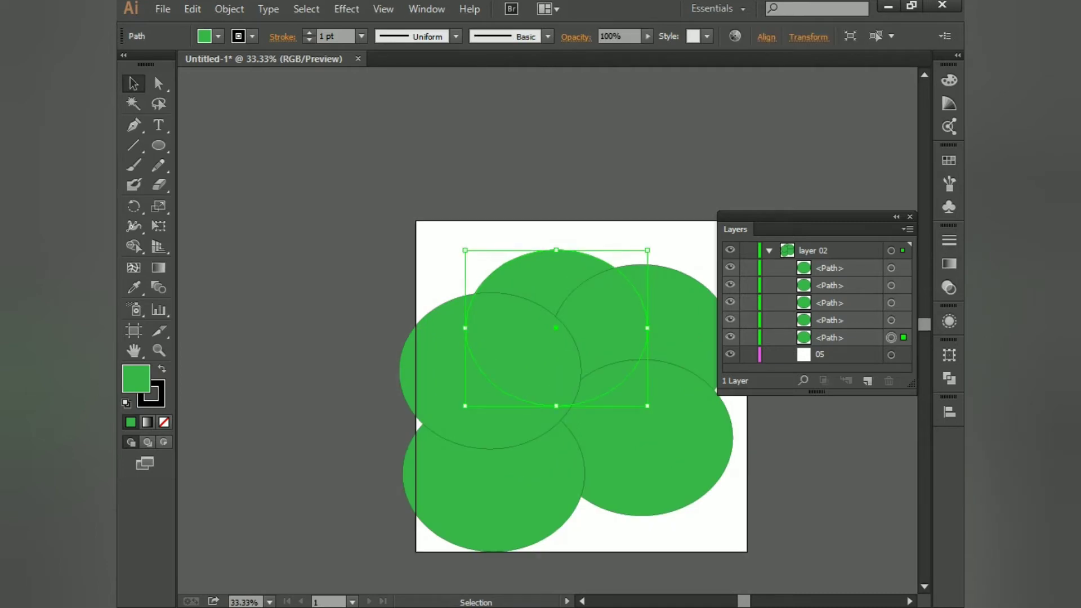
{"action": "left_click", "coordinate": [769, 250]}
{"action": "left_click_drag", "start_coordinate": [557, 249], "coordinate": [557, 219]}
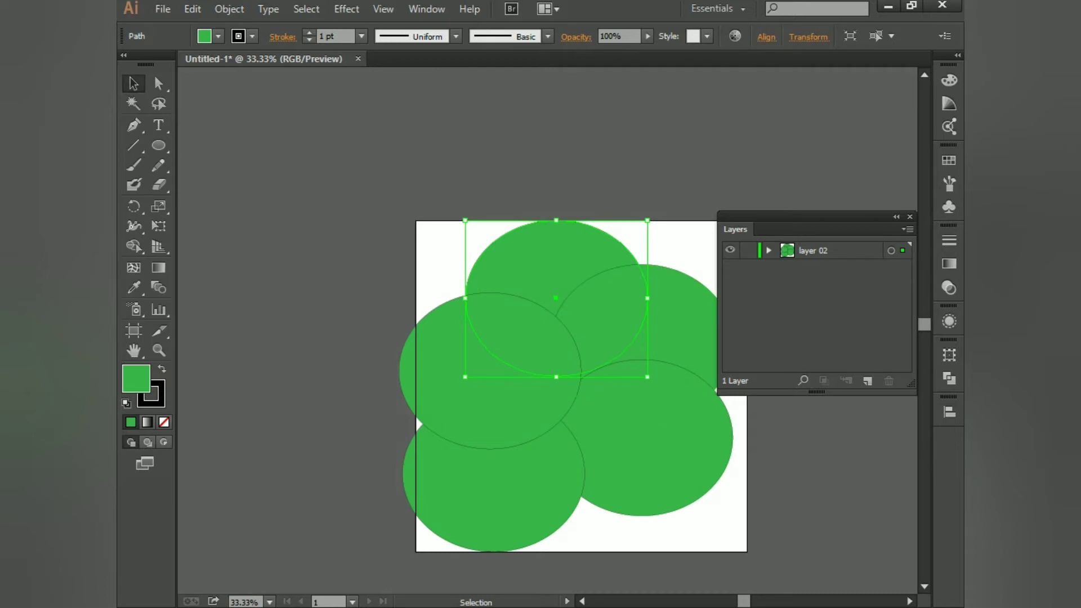
{"action": "left_click", "coordinate": [769, 250]}
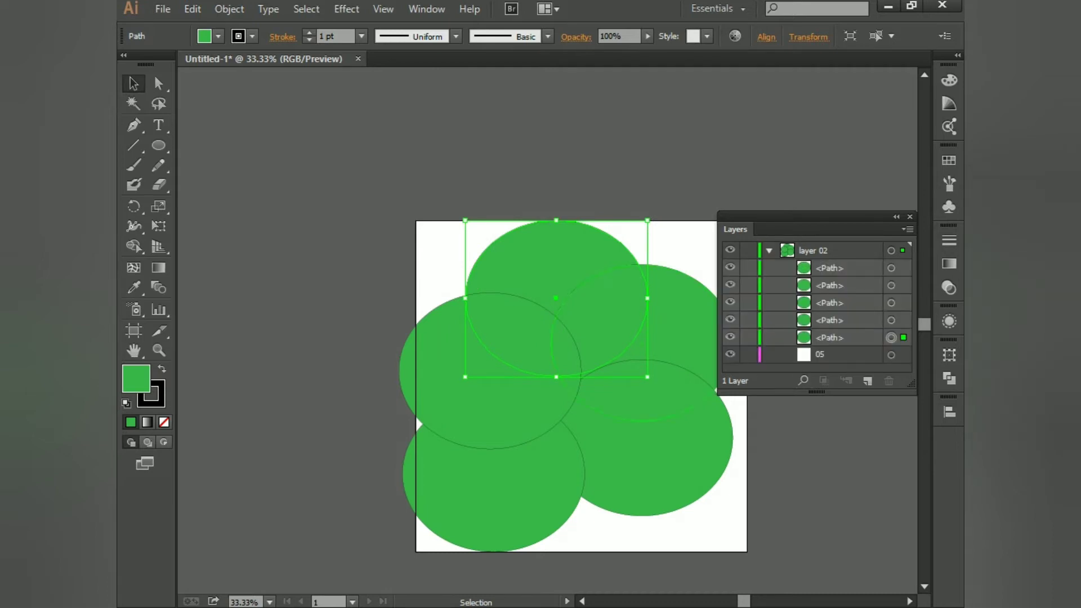
Move the upper-right ellipse slightly up and right, collapse layer 02, and find the ellipse's path with Locate Object.
{"action": "left_click", "coordinate": [676, 180]}
{"action": "left_click", "coordinate": [653, 315]}
{"action": "left_click", "coordinate": [829, 337]}
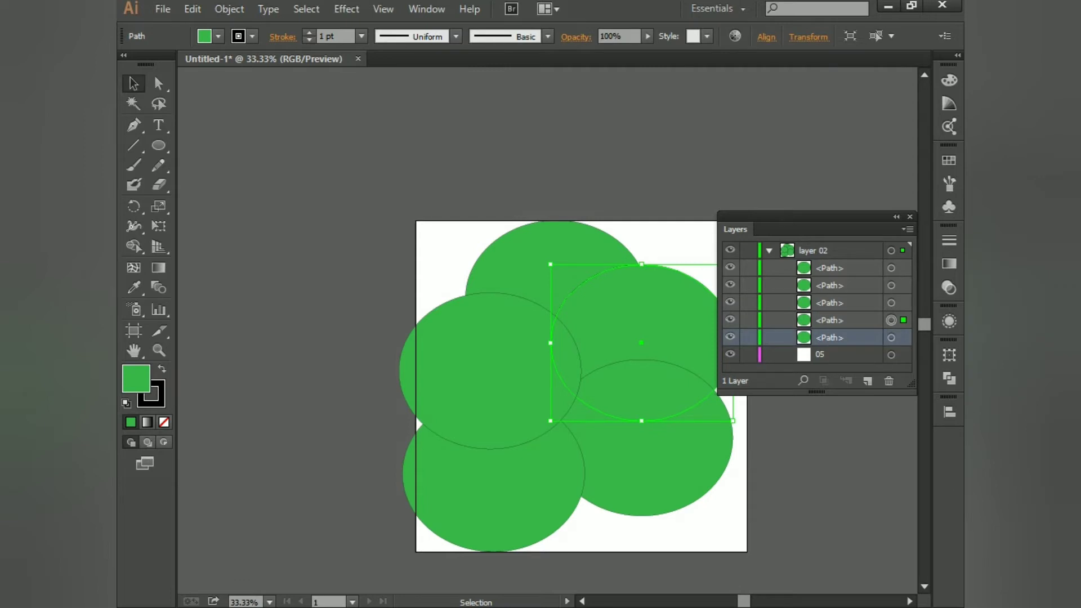
{"action": "left_click_drag", "start_coordinate": [662, 304], "coordinate": [668, 286]}
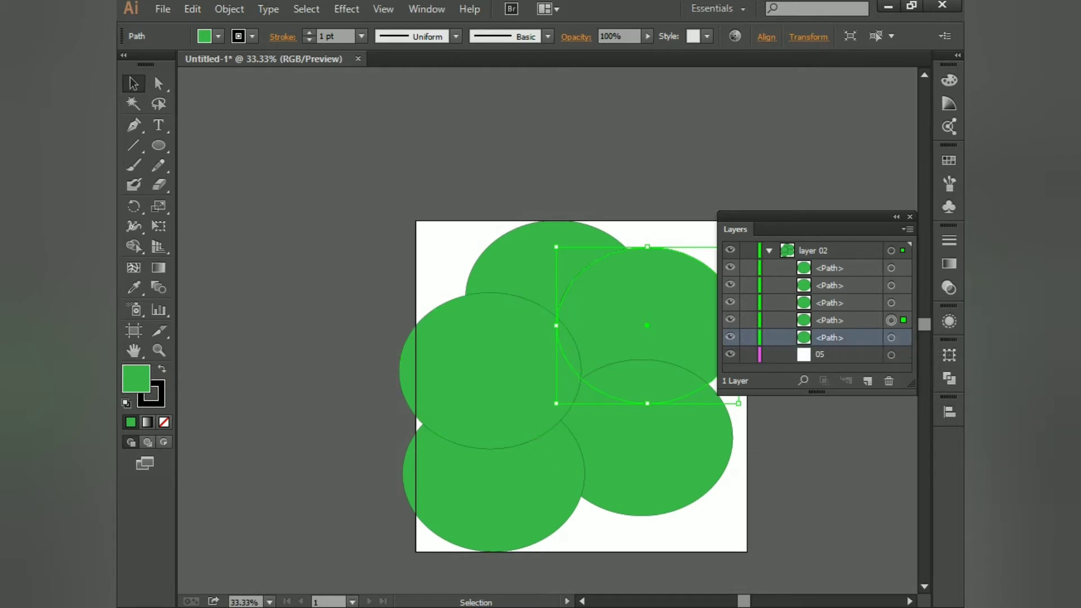
{"action": "left_click", "coordinate": [769, 250]}
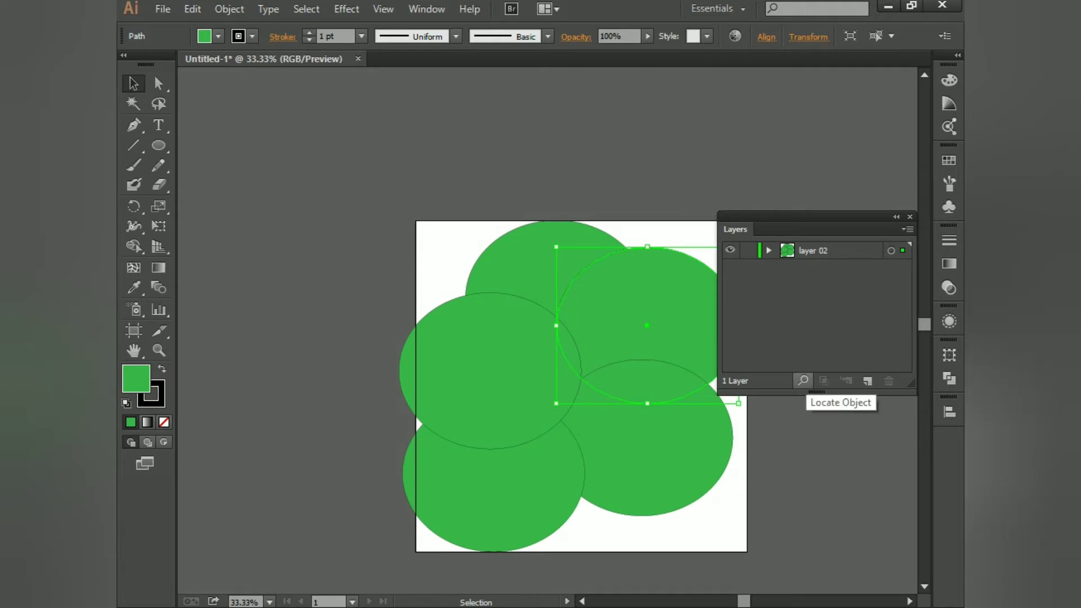
{"action": "left_click", "coordinate": [803, 381]}
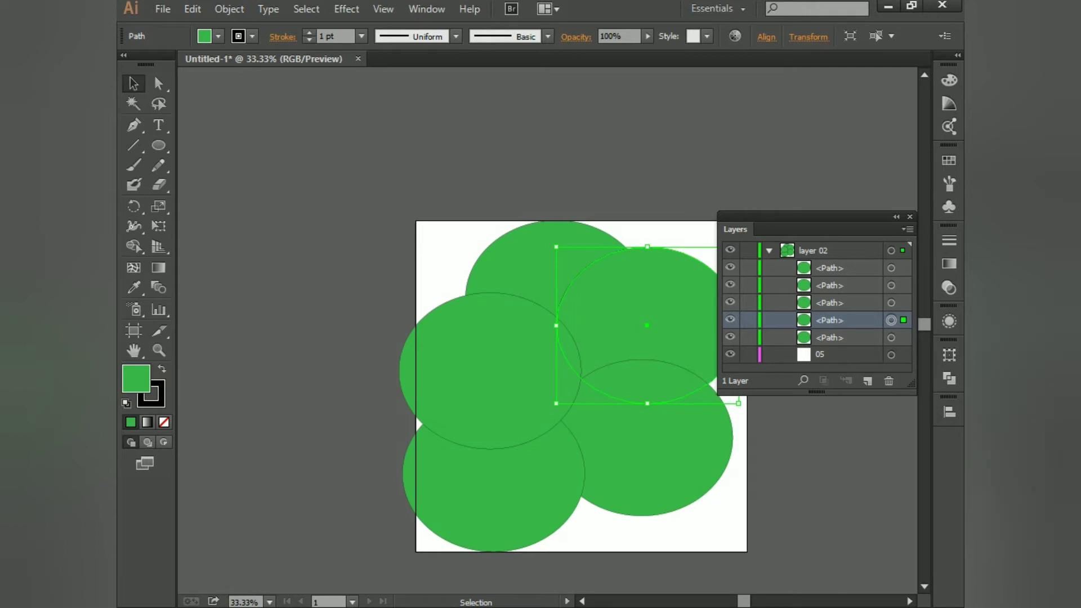
Fill the left ellipse with cyan (#00E4E7).
{"action": "key", "text": "ctrl+shift+a"}
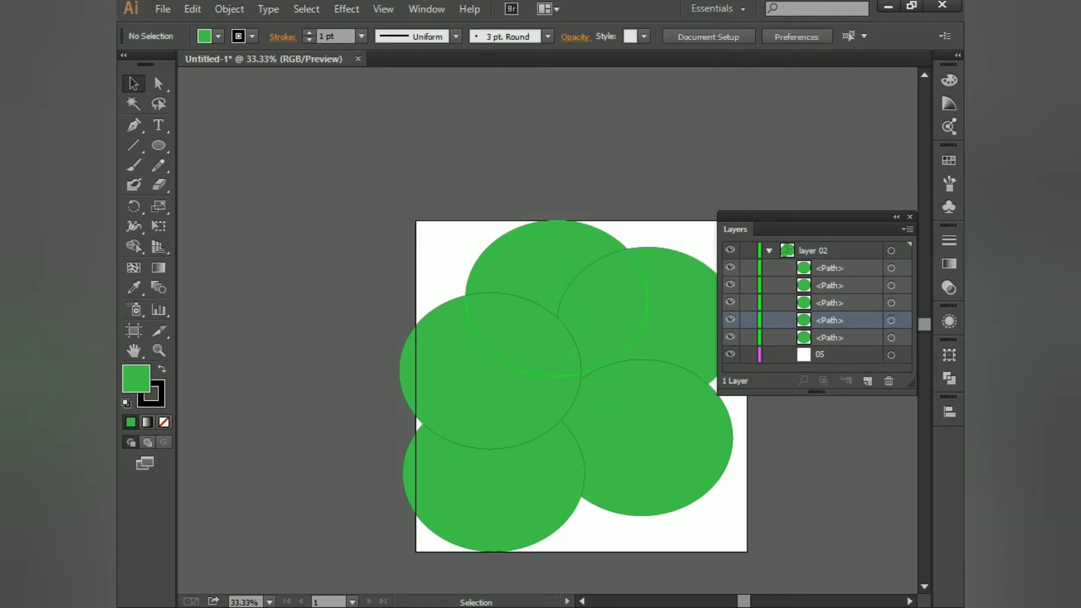
{"action": "scroll", "coordinate": [543, 318], "scroll_direction": "down", "scroll_amount": 2}
{"action": "left_click_drag", "start_coordinate": [542, 318], "coordinate": [532, 292]}
{"action": "left_click", "coordinate": [528, 299]}
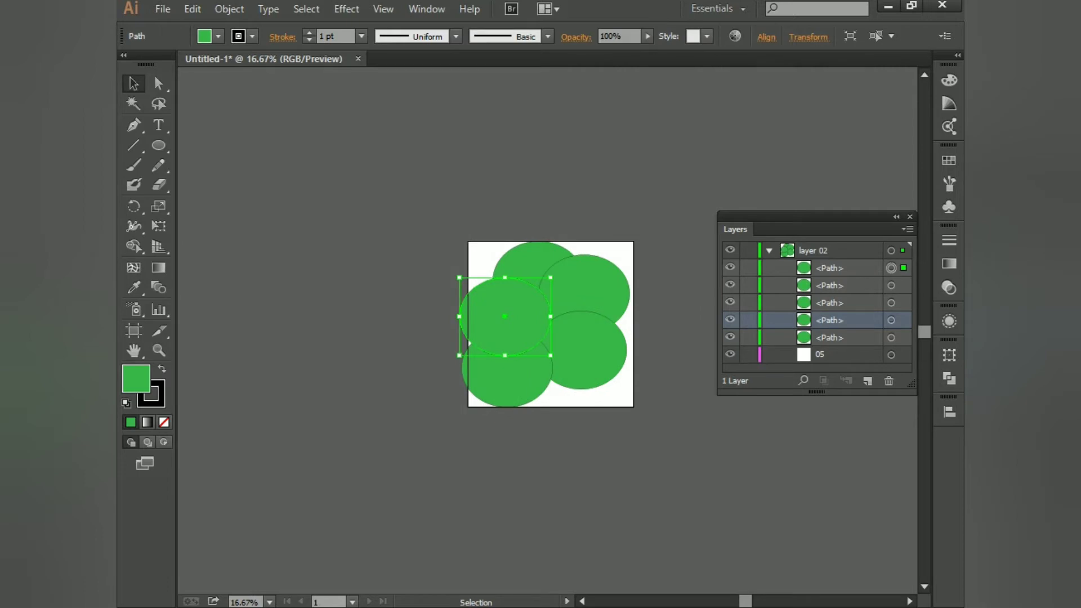
{"action": "left_click", "coordinate": [949, 80]}
{"action": "left_click", "coordinate": [828, 199]}
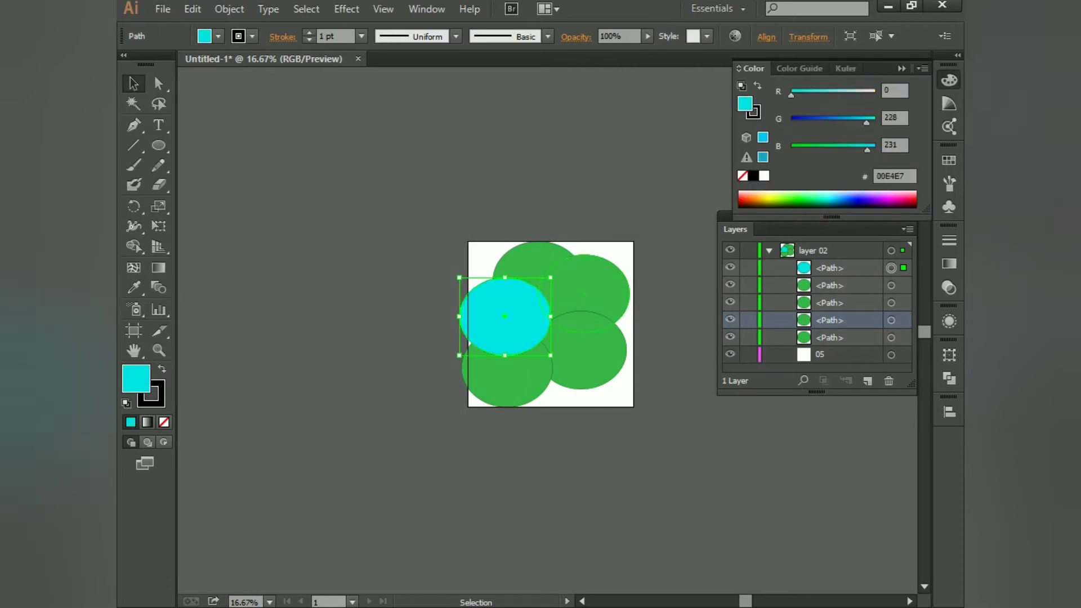
Fill the upper-right ellipse with purple (#8A00A2), the lower-right one with brown (#8B2A00) and the lower-left one with red (#E70006).
{"action": "left_click", "coordinate": [586, 293], "text": "ctrl"}
{"action": "left_click", "coordinate": [882, 202]}
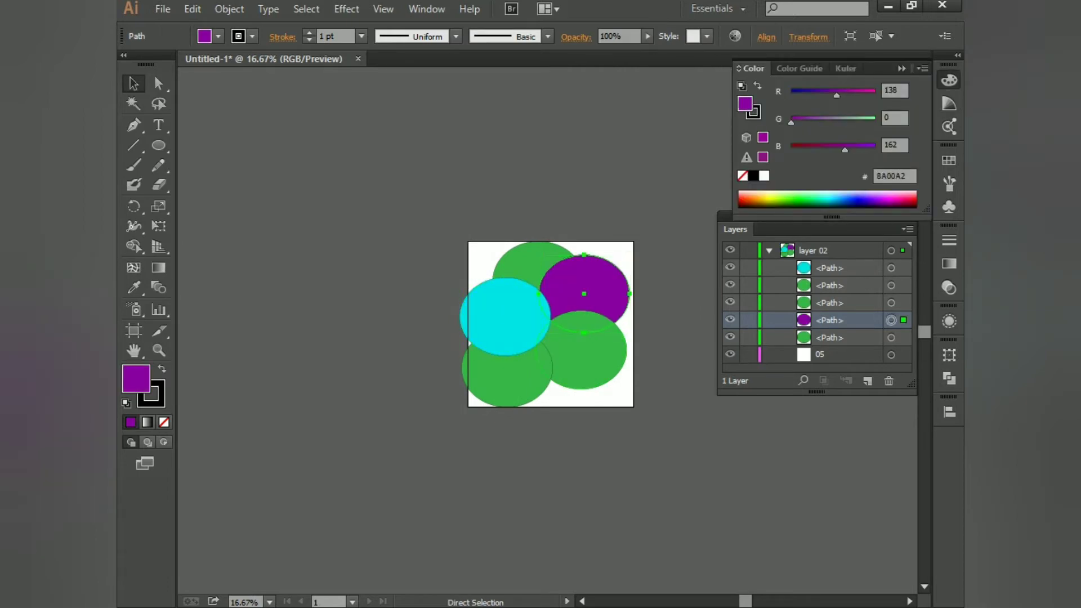
{"action": "left_click", "coordinate": [585, 350], "text": "ctrl"}
{"action": "left_click", "coordinate": [748, 204]}
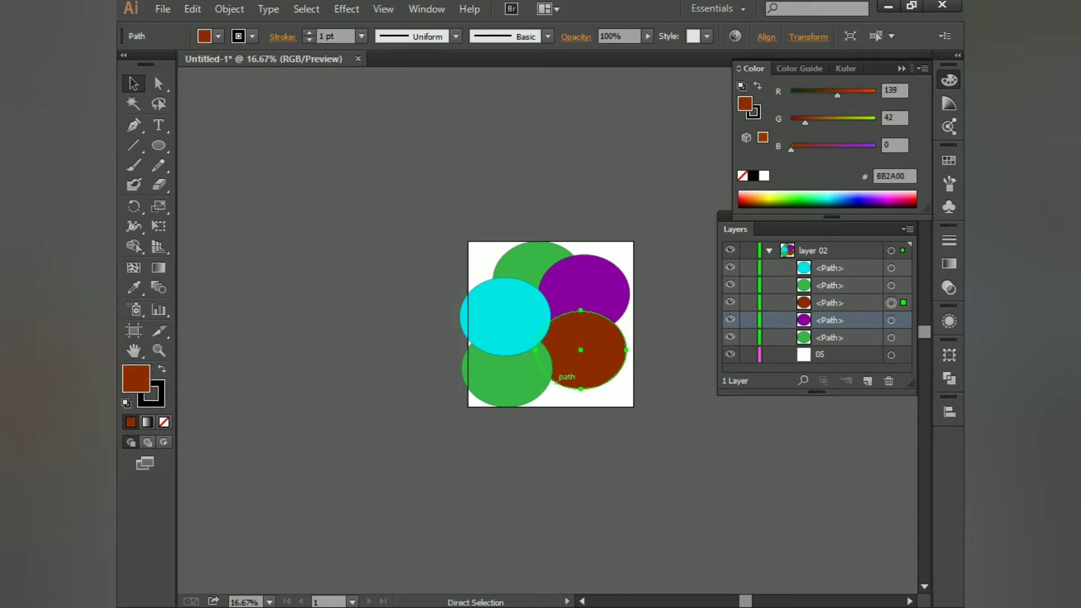
{"action": "left_click", "coordinate": [514, 377], "text": "ctrl"}
{"action": "left_click", "coordinate": [740, 202]}
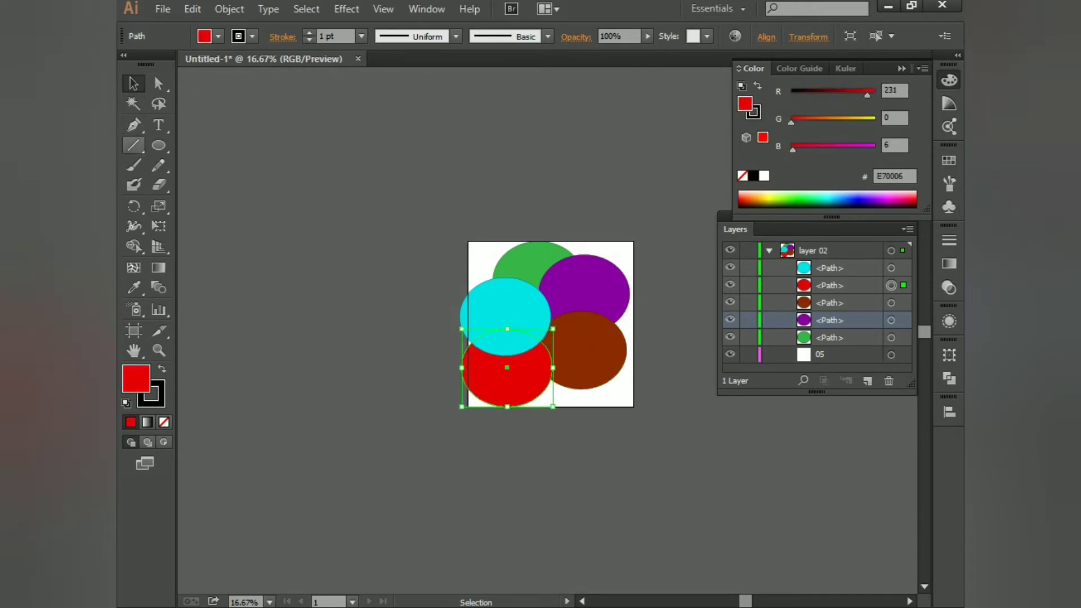
Draw a red circle over the centre of the five ellipses on layer 02.
{"action": "left_click", "coordinate": [159, 145]}
{"action": "left_click_drag", "start_coordinate": [550, 321], "coordinate": [606, 350]}
{"action": "left_click", "coordinate": [134, 84]}
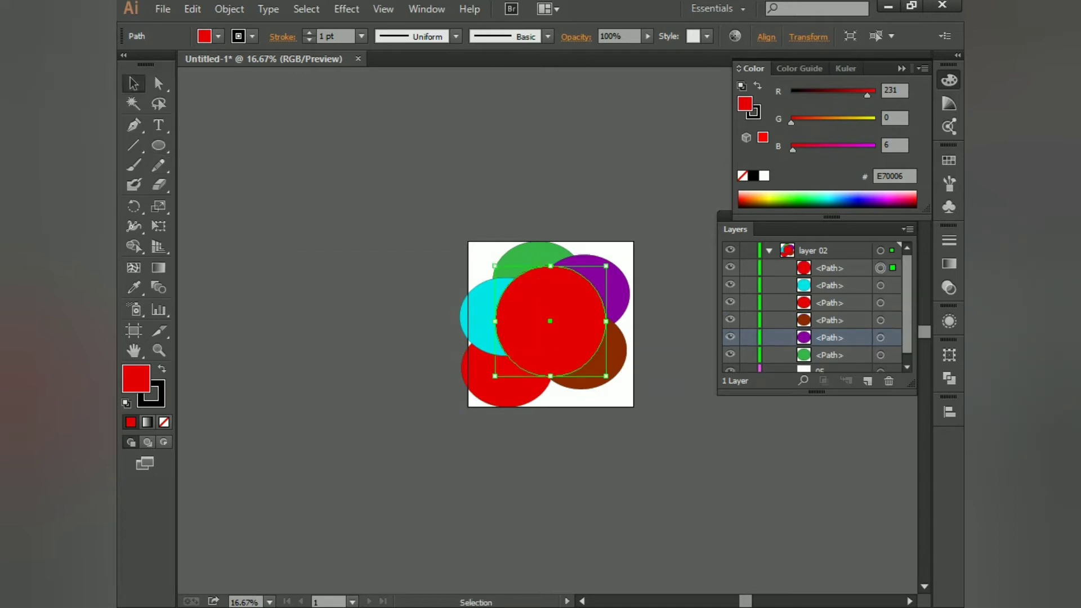
Make a clipping mask from the central circle over the five ellipses, and undo it.
{"action": "left_click_drag", "start_coordinate": [650, 244], "coordinate": [351, 396]}
{"action": "right_click", "coordinate": [553, 316]}
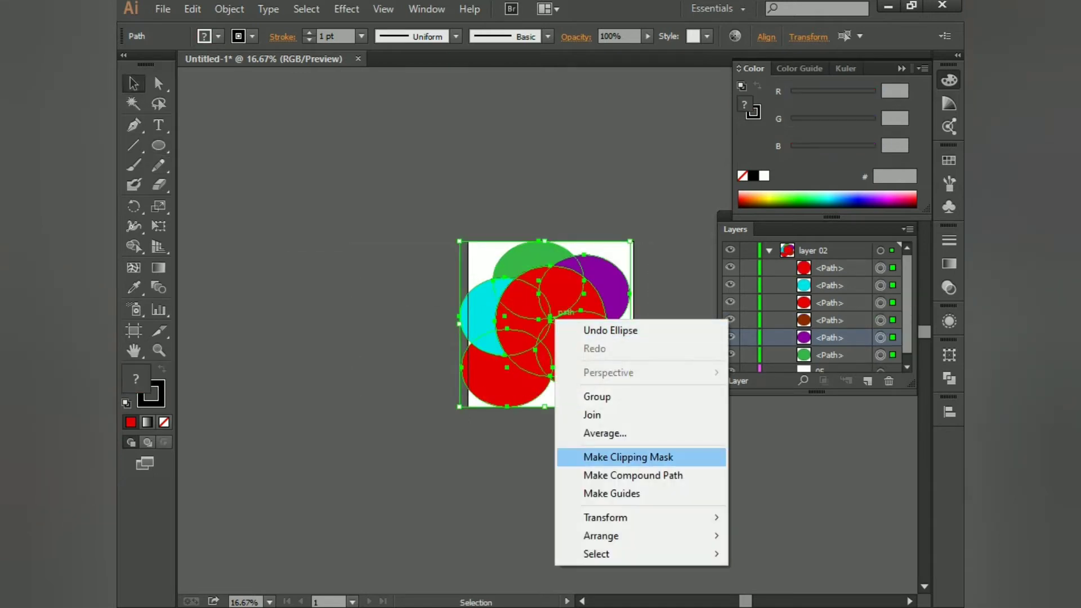
{"action": "left_click", "coordinate": [639, 453]}
{"action": "left_click", "coordinate": [639, 453]}
{"action": "scroll", "coordinate": [570, 341], "scroll_direction": "up", "scroll_amount": 2}
{"action": "left_click", "coordinate": [569, 341]}
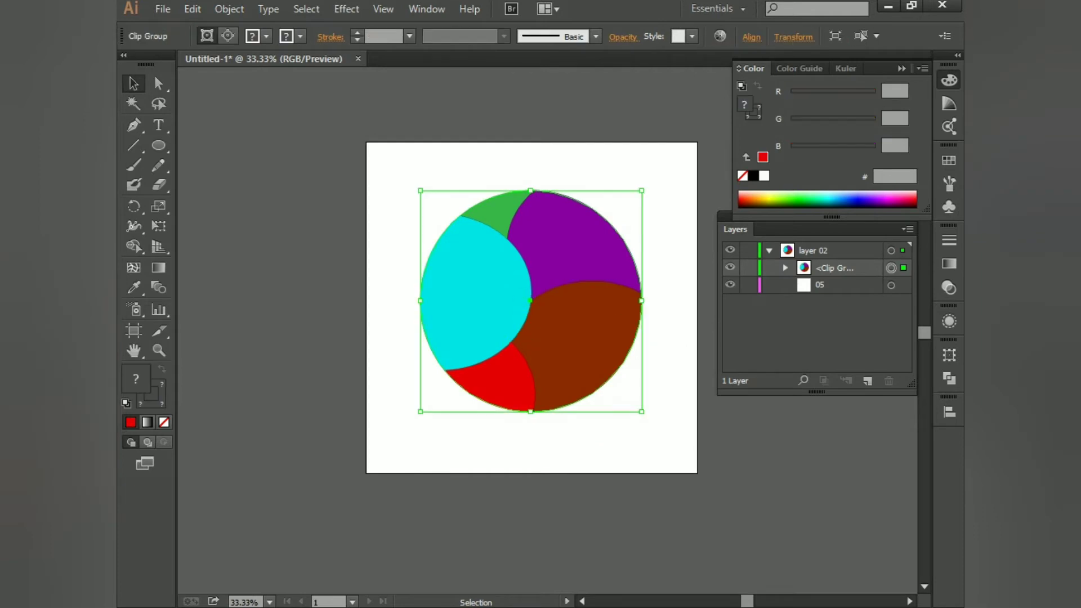
{"action": "key", "text": "ctrl+z"}
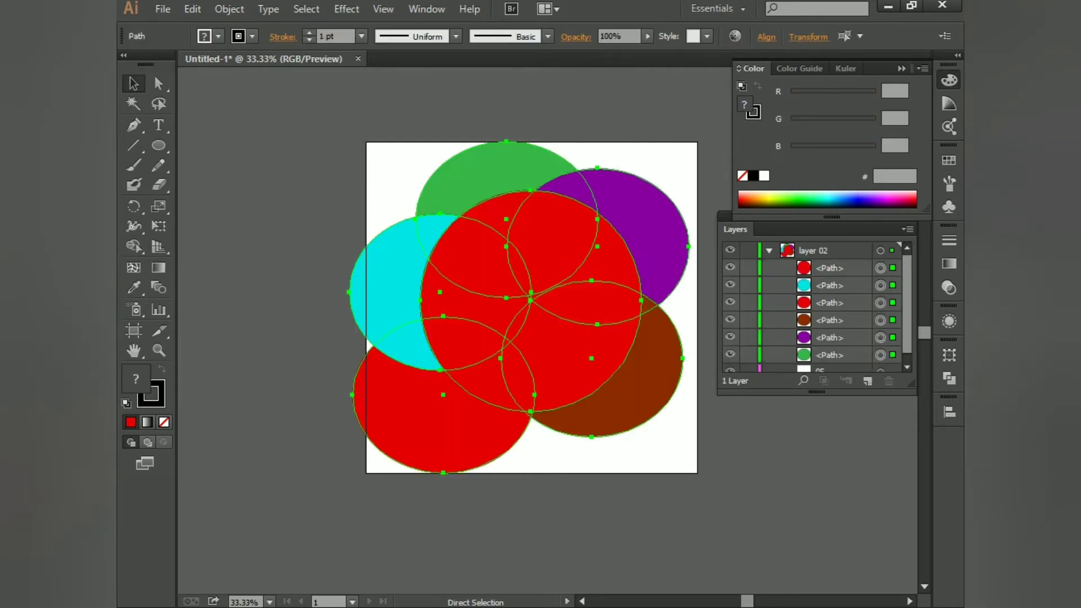
Check whether the layer clipping mask command is available with all shapes, only the central circle, and its path row selected.
{"action": "key", "text": "ctrl+shift+a"}
{"action": "left_click_drag", "start_coordinate": [319, 143], "coordinate": [638, 452]}
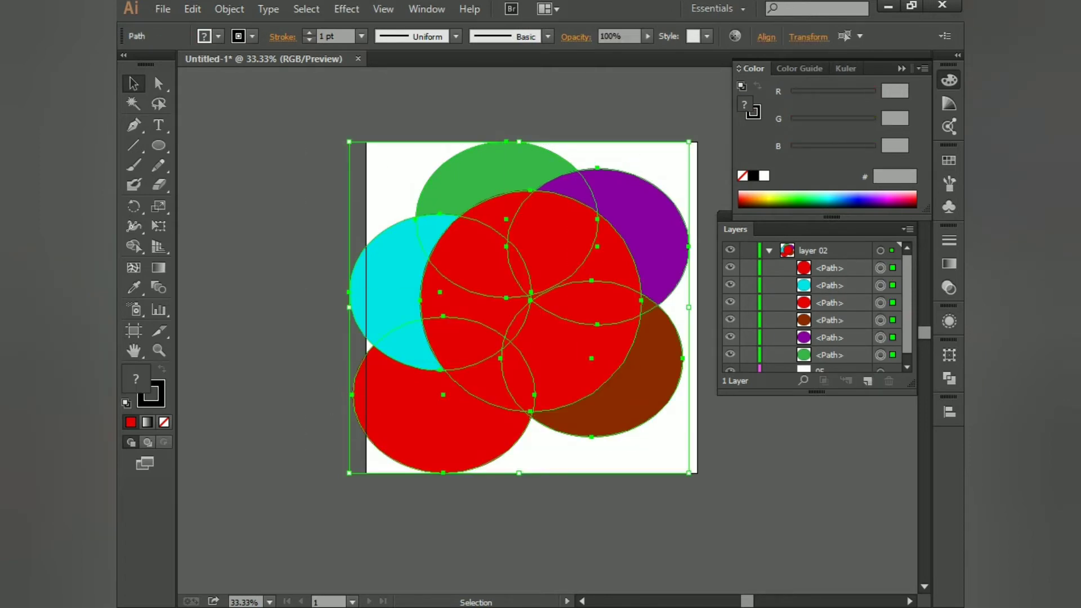
{"action": "key", "text": "ctrl+shift+a"}
{"action": "left_click", "coordinate": [529, 301]}
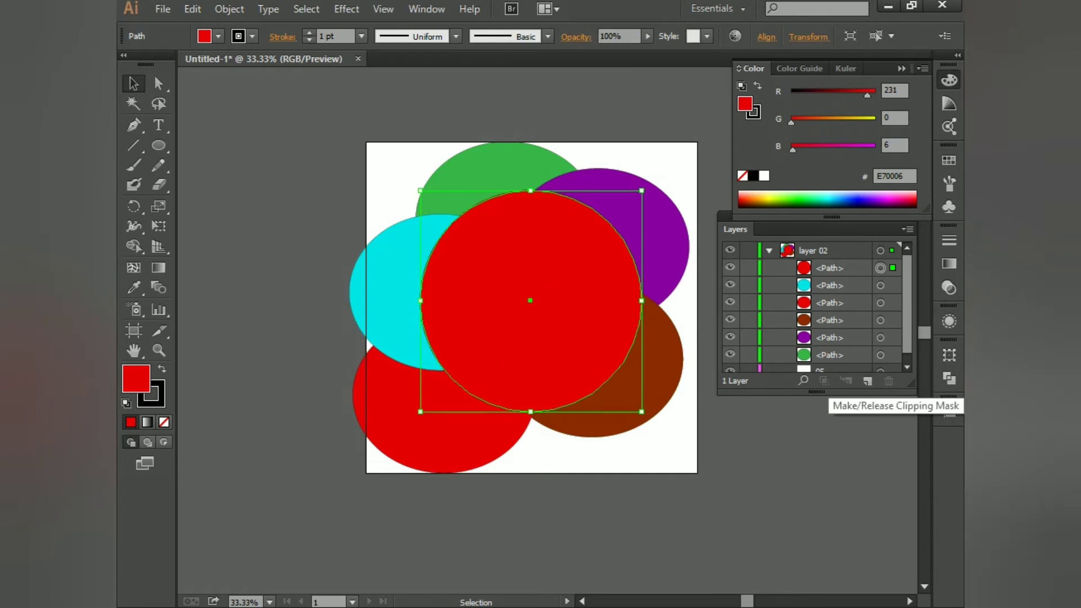
{"action": "key", "text": "ctrl+a"}
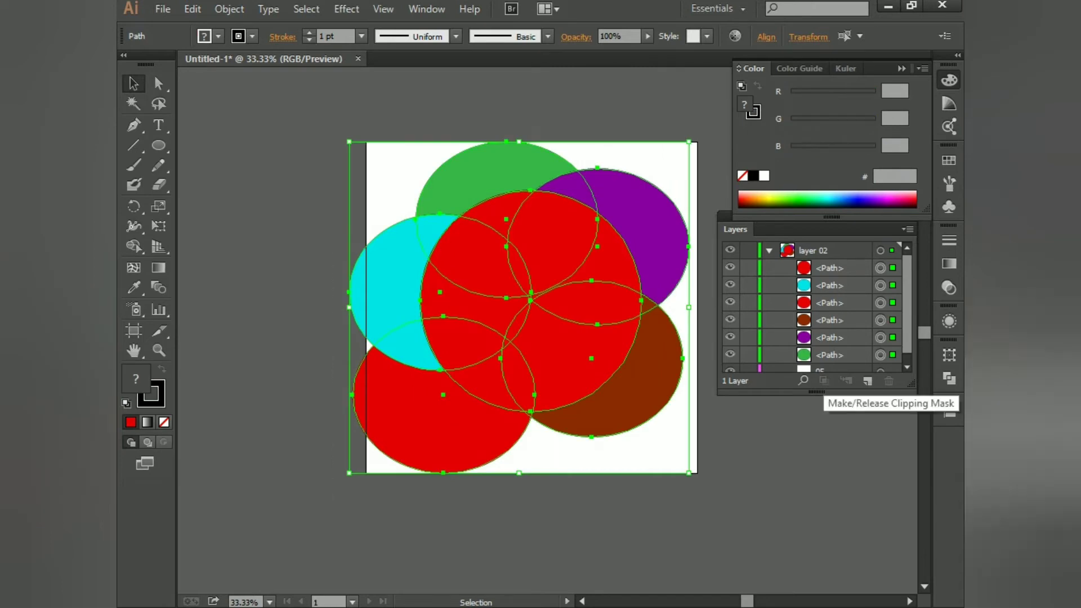
{"action": "left_click", "coordinate": [844, 268]}
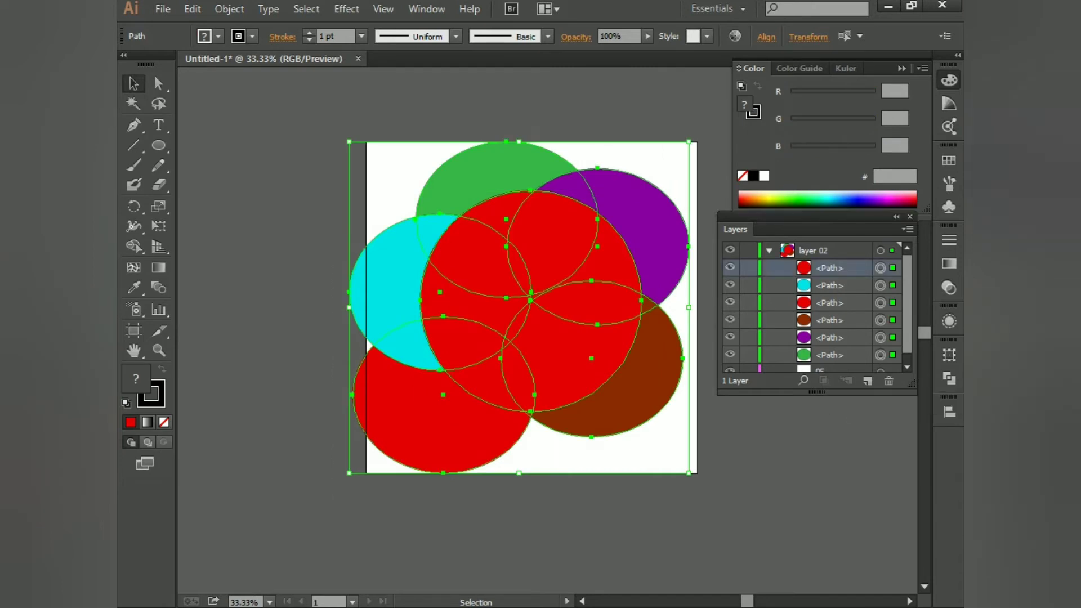
{"action": "key", "text": "ctrl+shift+a"}
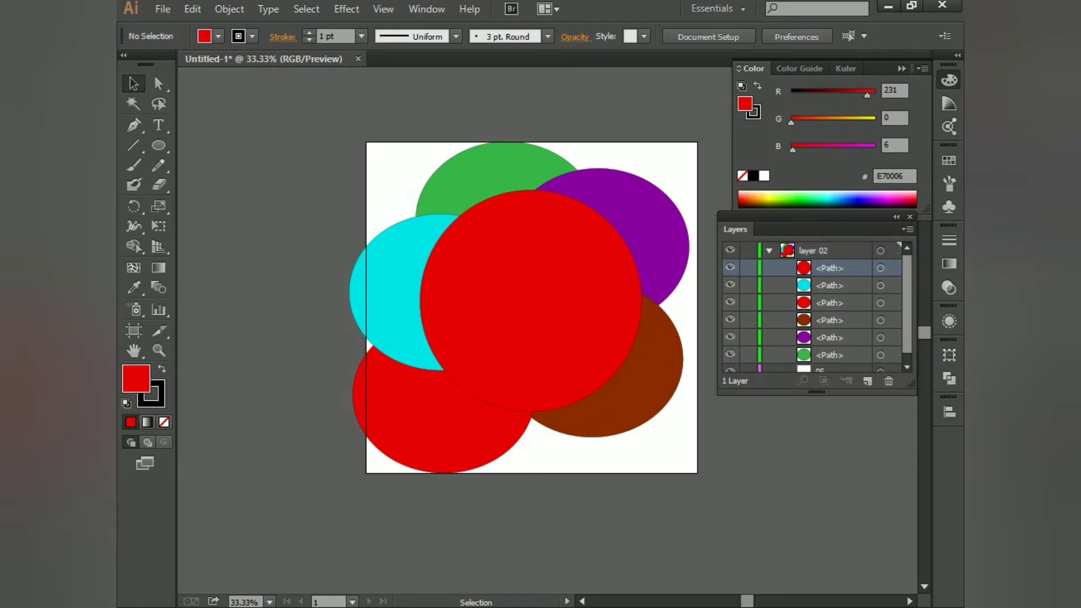
Replace the central red circle with another one drawn on a new layer above layer 02.
{"action": "left_click", "coordinate": [530, 301]}
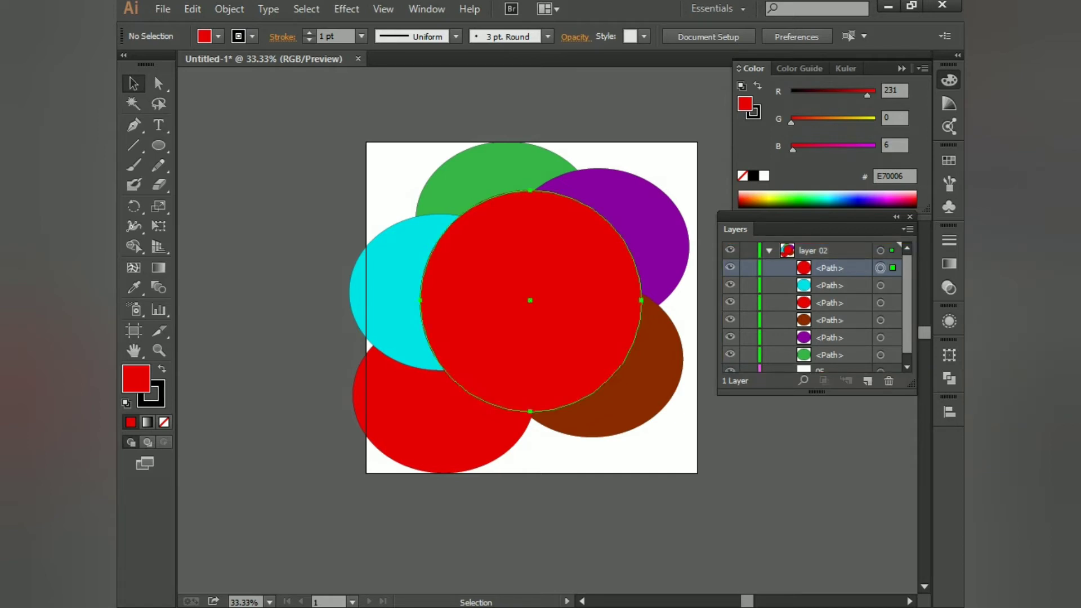
{"action": "key", "text": "Delete"}
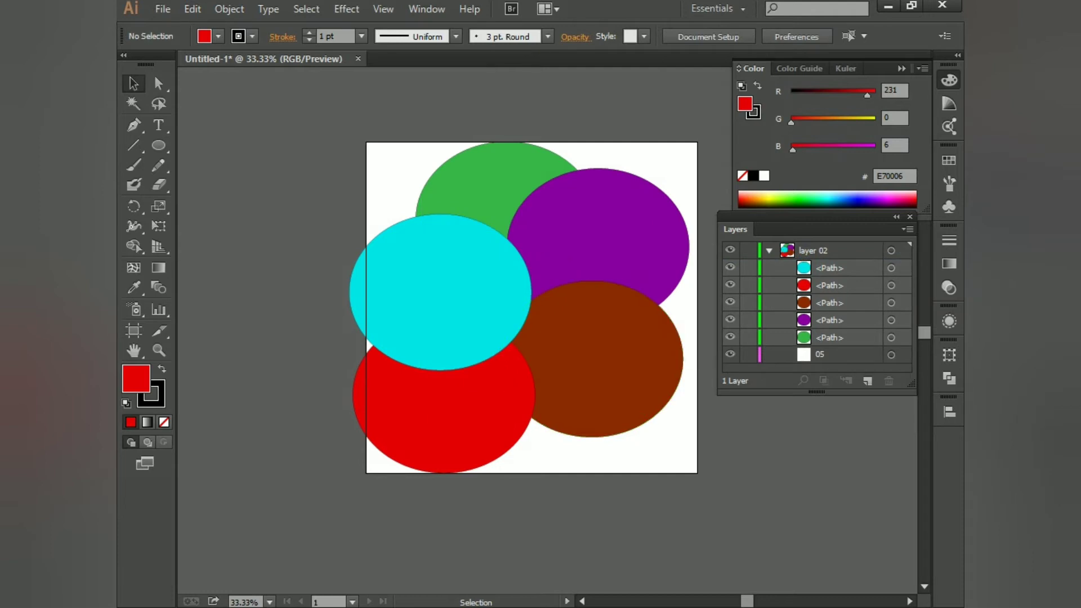
{"action": "left_click", "coordinate": [868, 381]}
{"action": "left_click", "coordinate": [158, 145]}
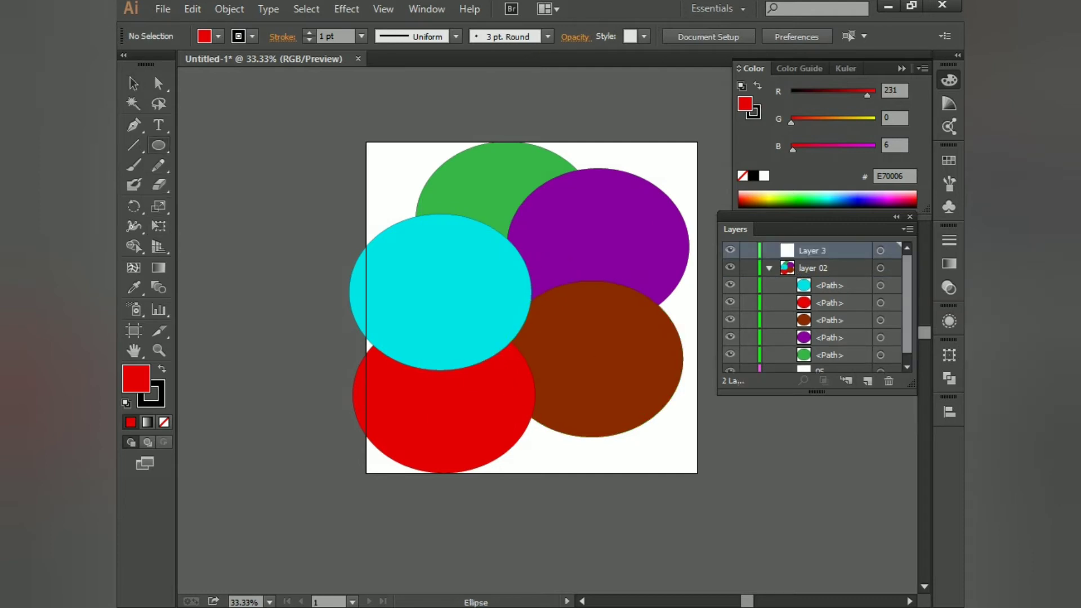
{"action": "left_click_drag", "start_coordinate": [531, 292], "coordinate": [638, 399]}
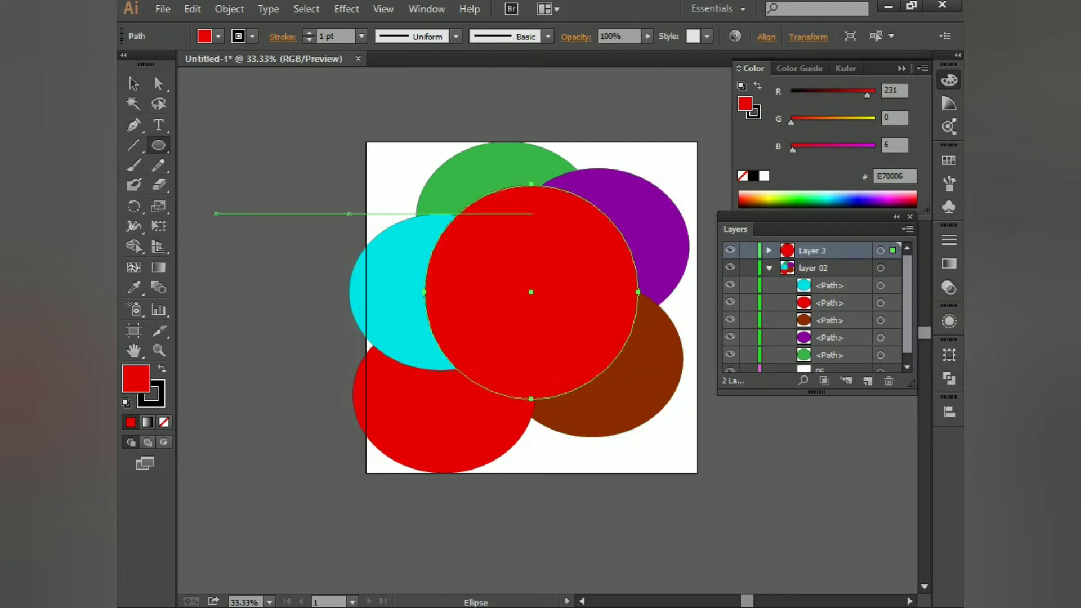
{"action": "key", "text": "v"}
{"action": "left_click", "coordinate": [270, 169]}
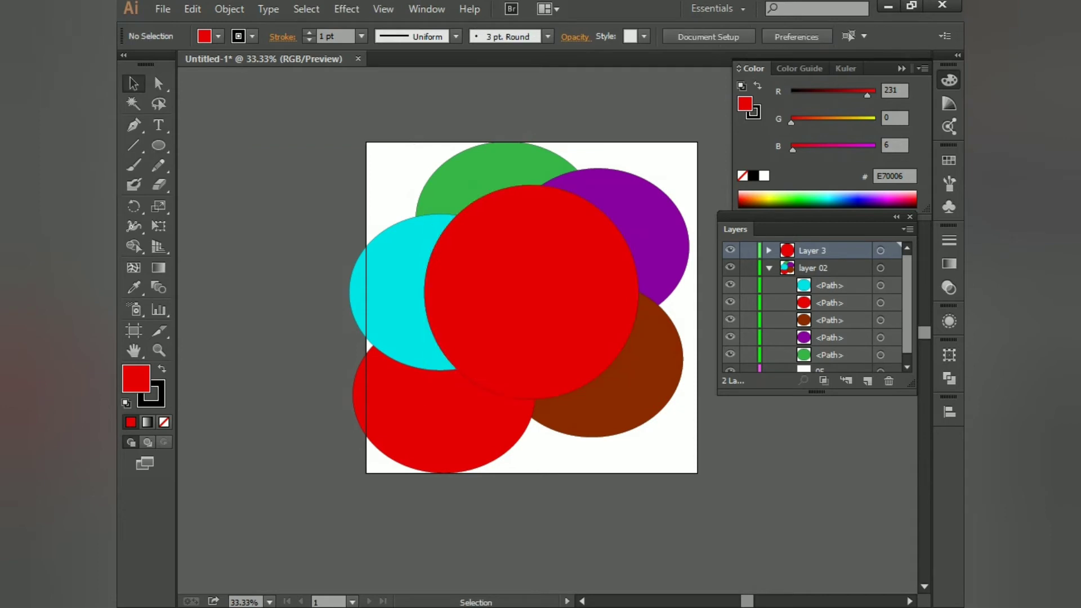
Collapse layer 02, try the layer clipping mask on Layer 3 with all shapes selected, and undo it.
{"action": "left_click", "coordinate": [769, 268]}
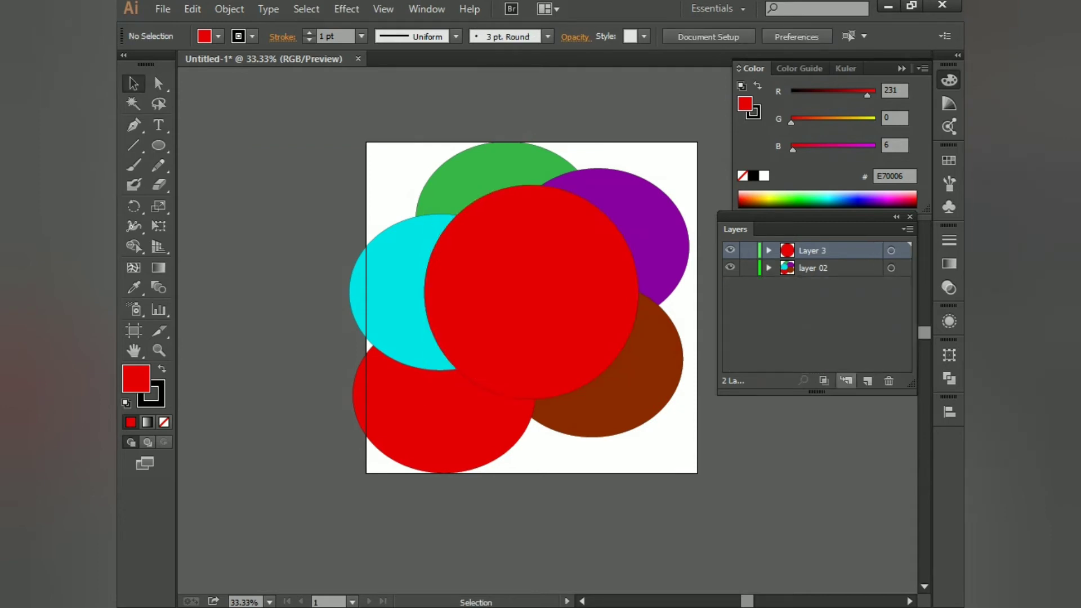
{"action": "left_click_drag", "start_coordinate": [320, 138], "coordinate": [554, 486]}
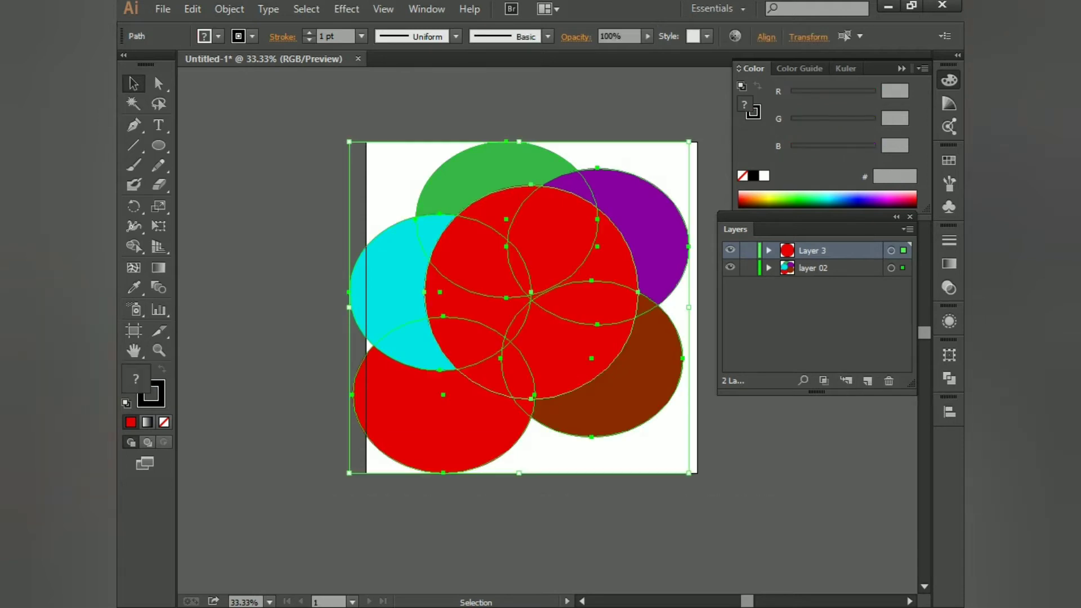
{"action": "left_click", "coordinate": [823, 380]}
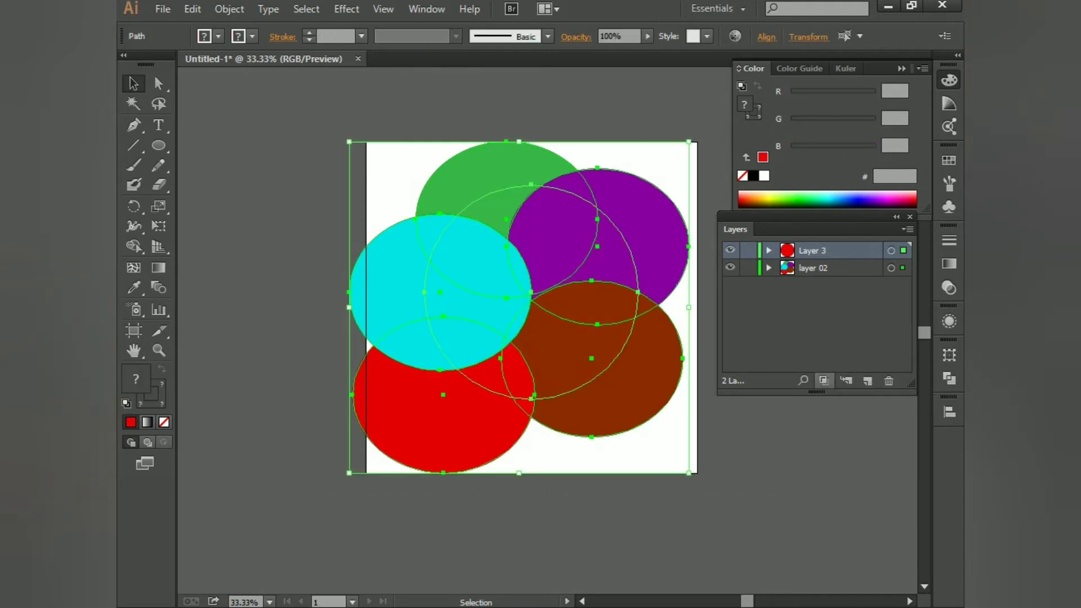
{"action": "key", "text": "ctrl+z"}
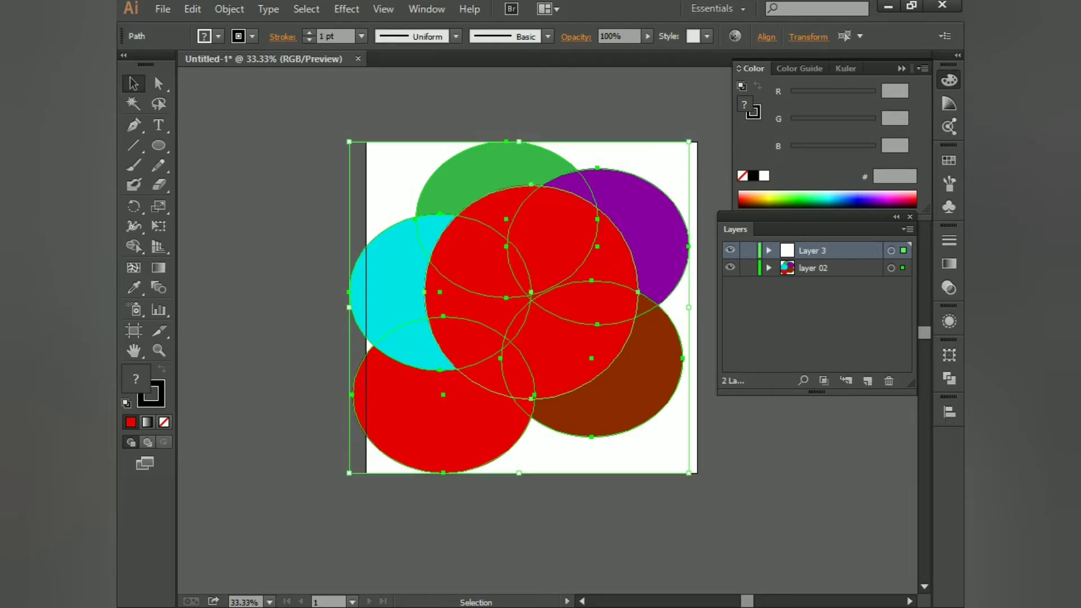
{"action": "left_click", "coordinate": [728, 431]}
Inspect the red circle's path inside Layer 3, collapse the layer again and clear the selection.
{"action": "left_click", "coordinate": [583, 332]}
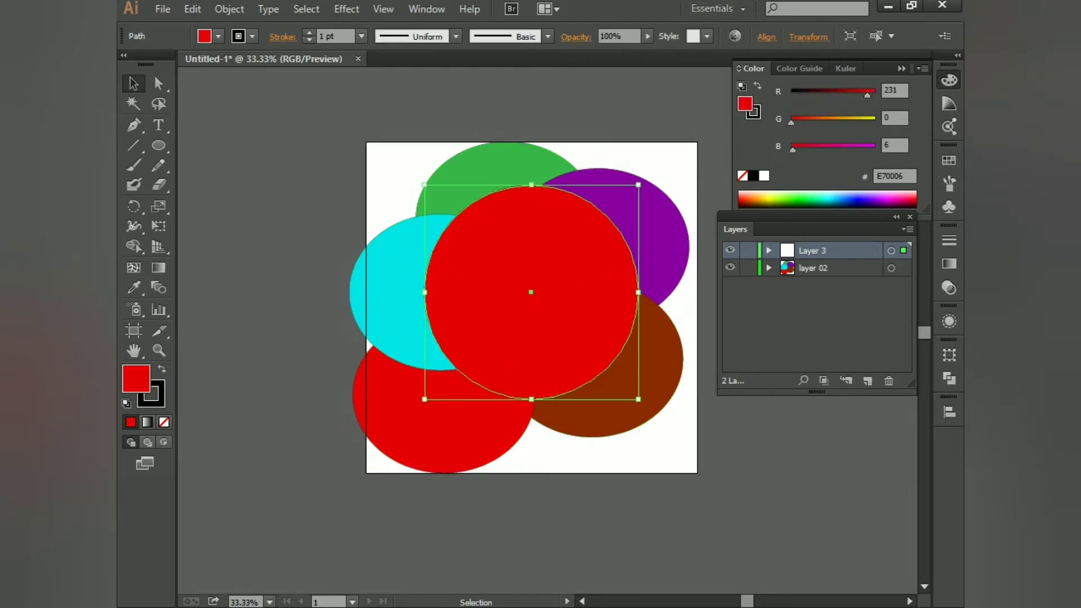
{"action": "left_click", "coordinate": [769, 251]}
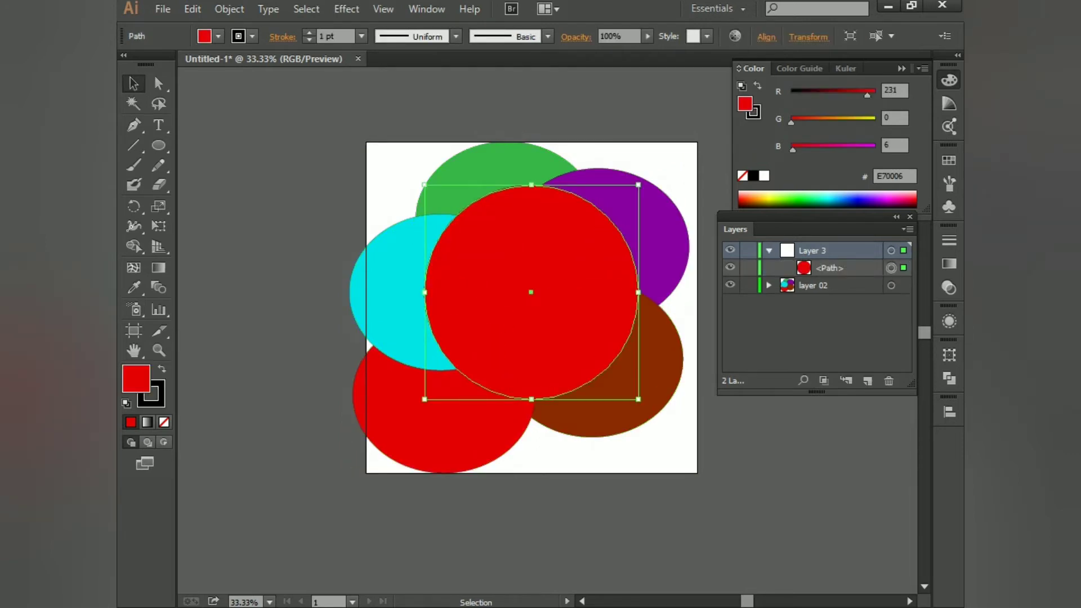
{"action": "left_click", "coordinate": [831, 268]}
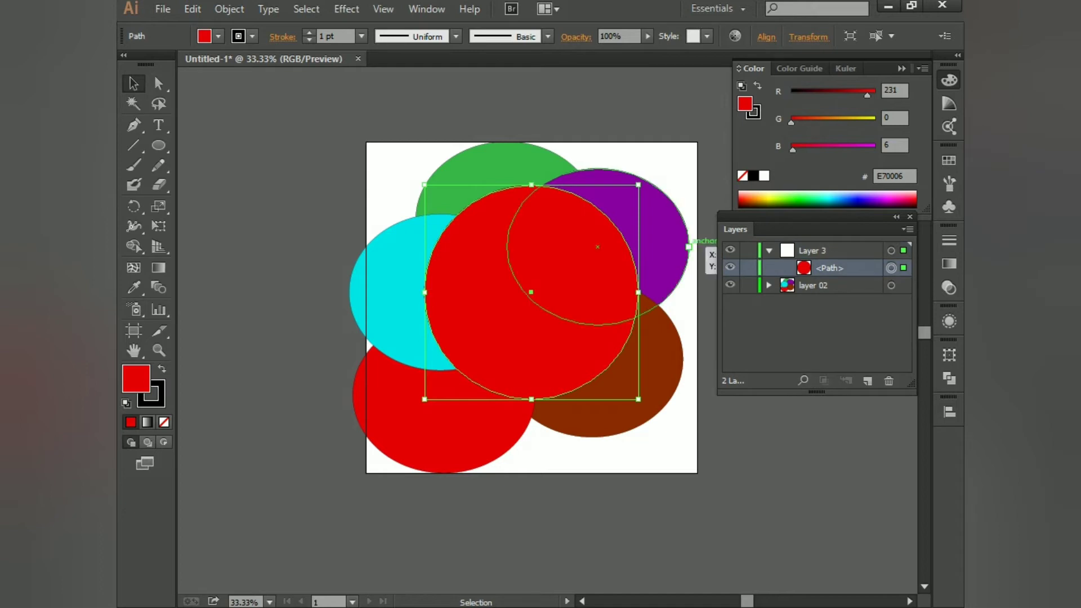
{"action": "left_click", "coordinate": [769, 250]}
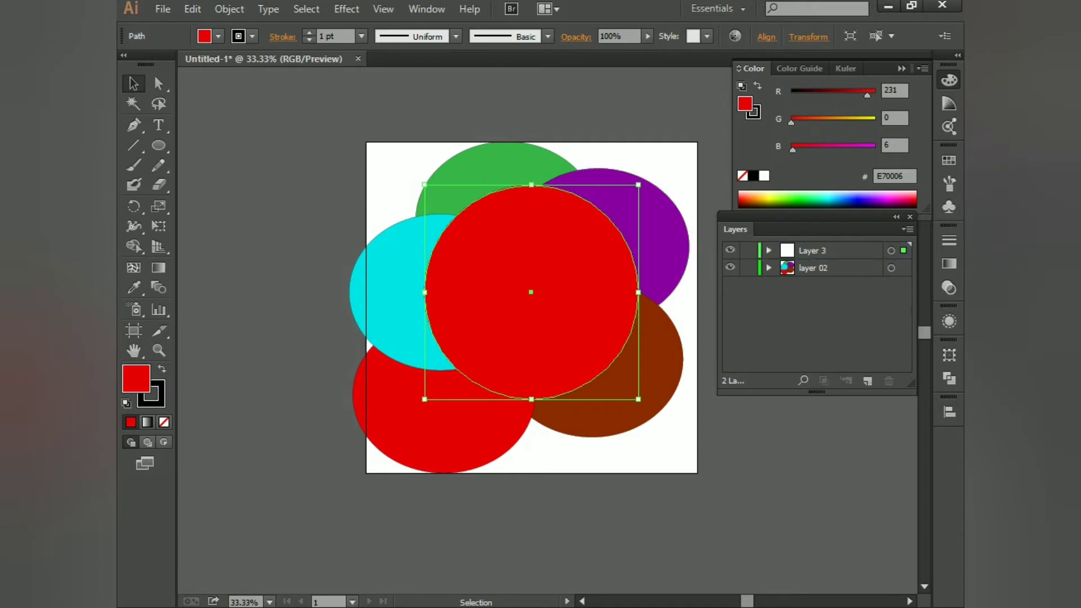
{"action": "left_click_drag", "start_coordinate": [346, 162], "coordinate": [529, 310]}
{"action": "key", "text": "ctrl+shift+a"}
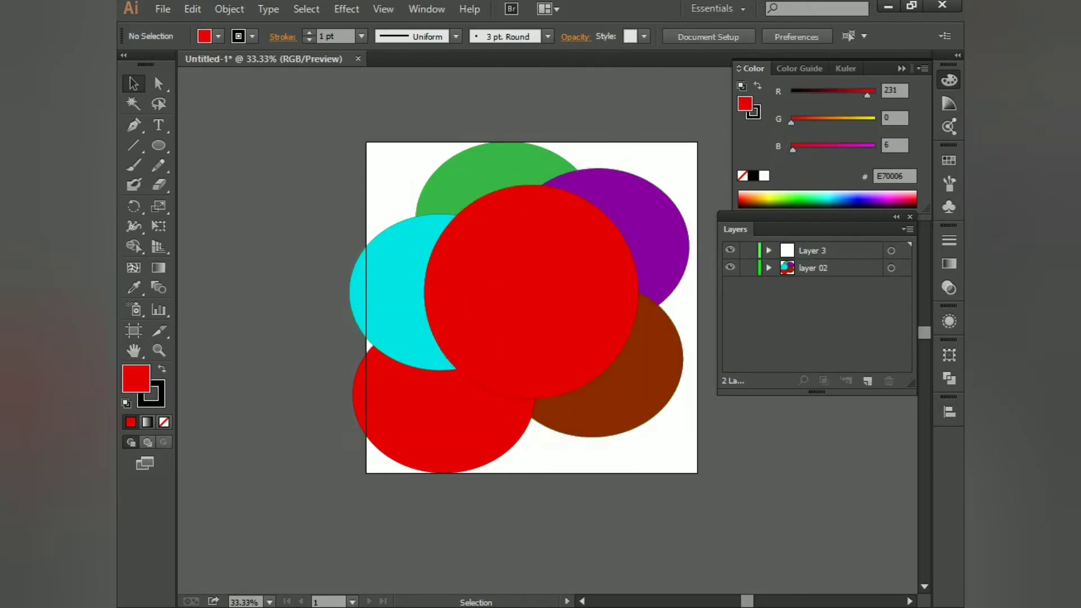
Apply the layer clipping mask to layer 02, and undo it together with the circle drawn on Layer 3.
{"action": "left_click", "coordinate": [813, 268]}
{"action": "left_click", "coordinate": [813, 251], "text": "ctrl"}
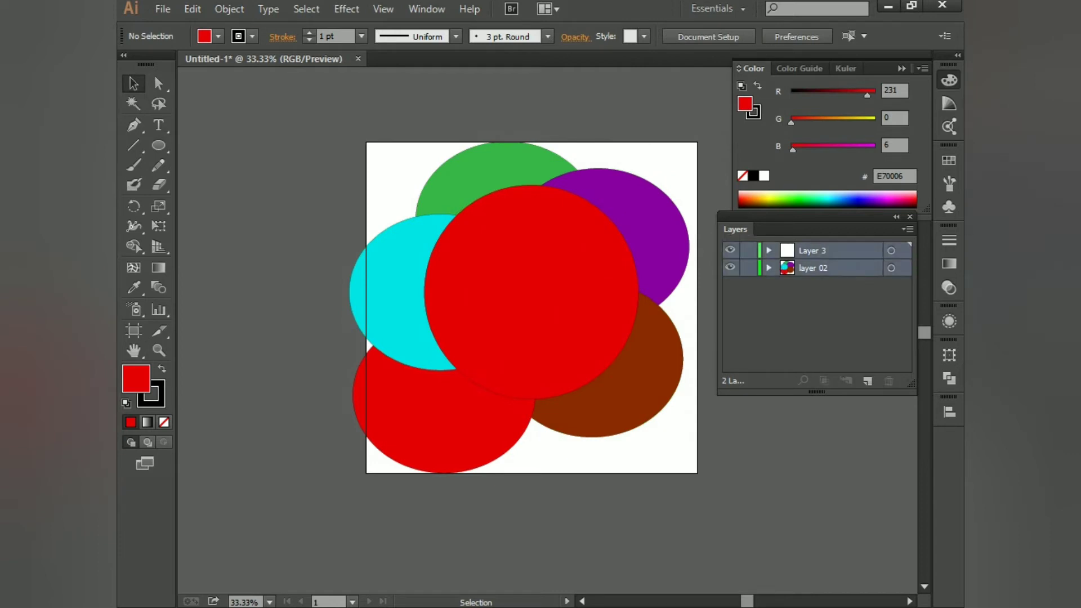
{"action": "left_click", "coordinate": [814, 268]}
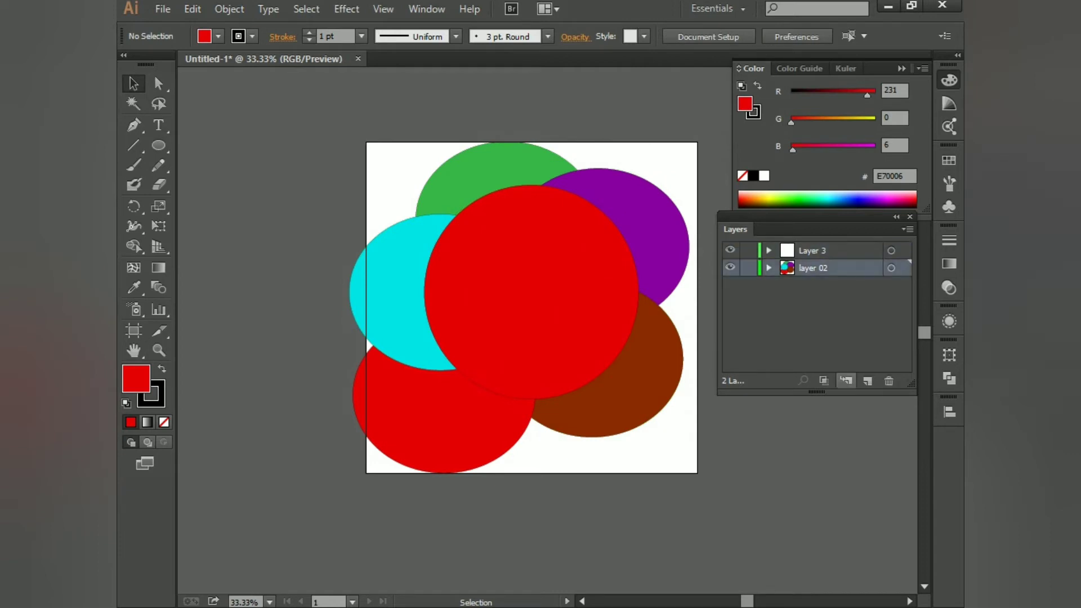
{"action": "left_click", "coordinate": [824, 381]}
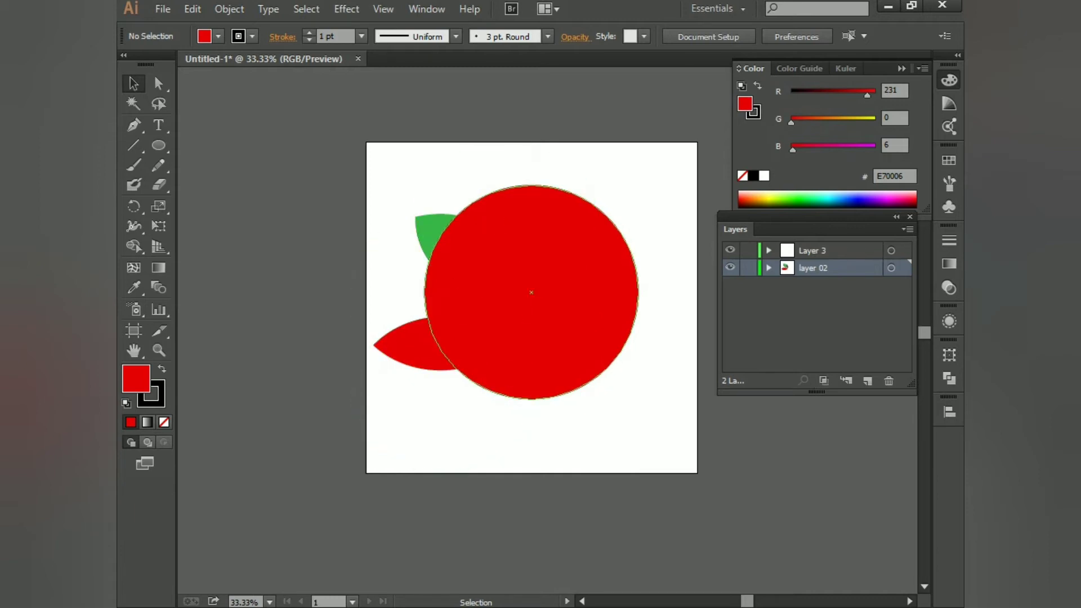
{"action": "key", "text": "ctrl+z"}
{"action": "key", "text": "ctrl+z"}
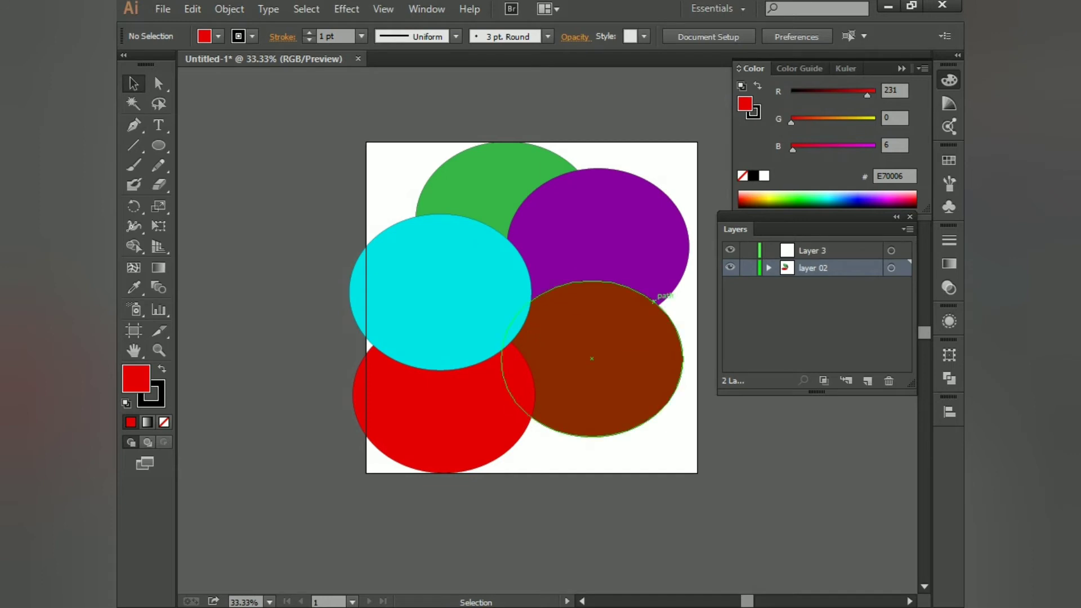
Draw a red circle over the middle of the ellipses on layer 02, and select all the shapes.
{"action": "key", "text": "l"}
{"action": "left_click_drag", "start_coordinate": [522, 280], "coordinate": [555, 352]}
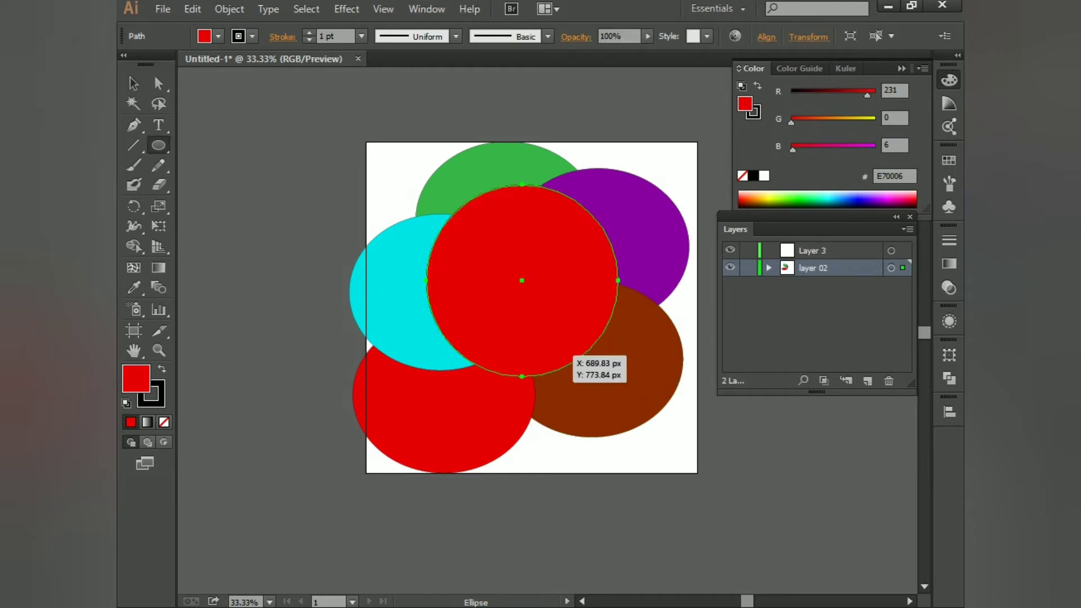
{"action": "left_click", "coordinate": [134, 83]}
{"action": "key", "text": "ctrl+a"}
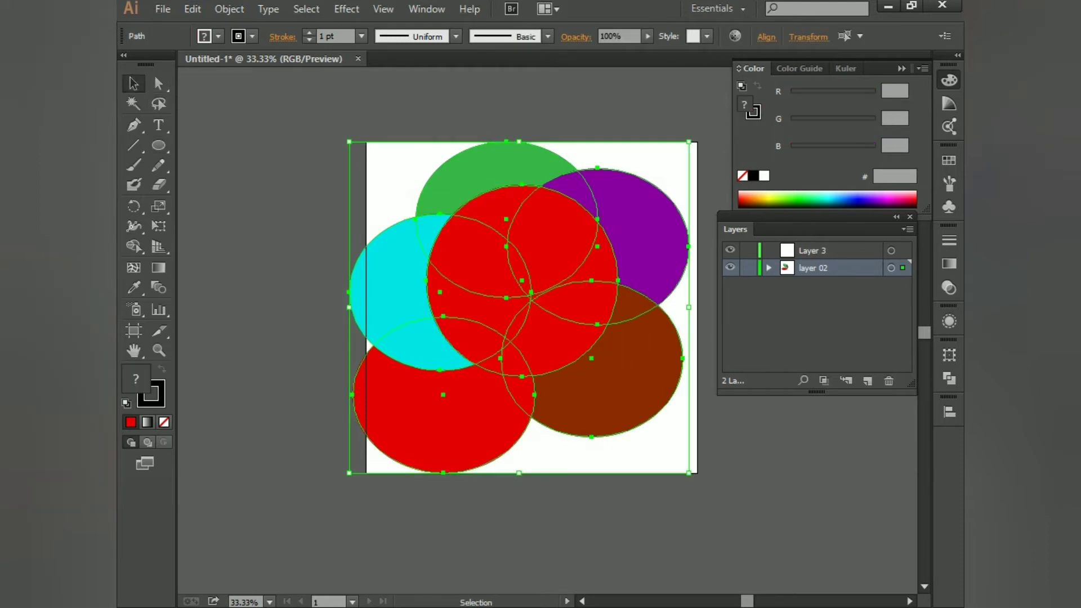
Make a clipping mask from the selected ellipses with the central red circle, and isolate the resulting clip group.
{"action": "right_click", "coordinate": [504, 279]}
{"action": "left_click", "coordinate": [579, 415]}
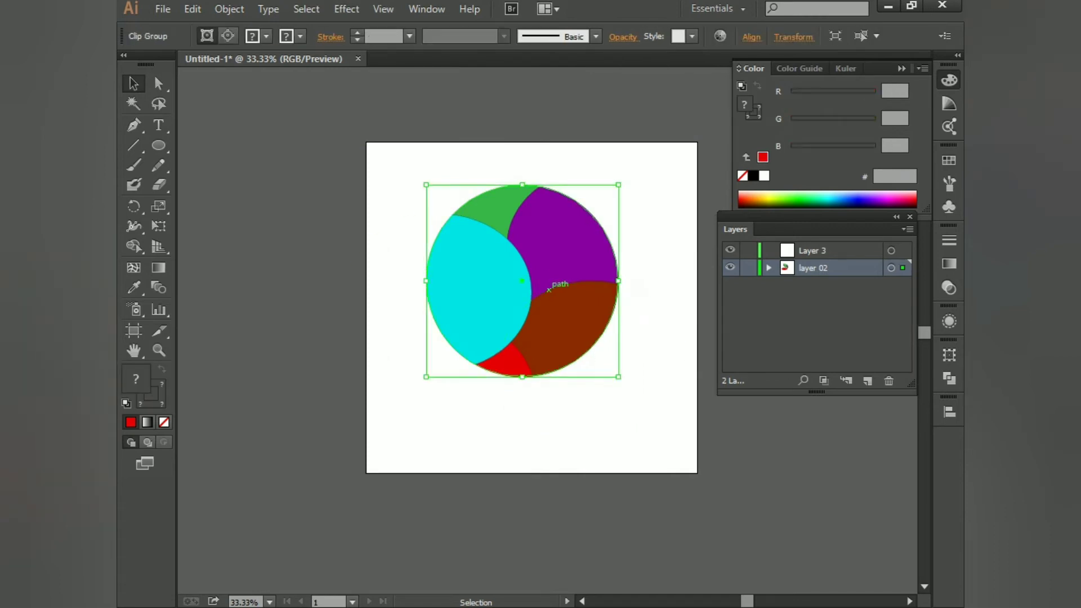
{"action": "right_click", "coordinate": [549, 290]}
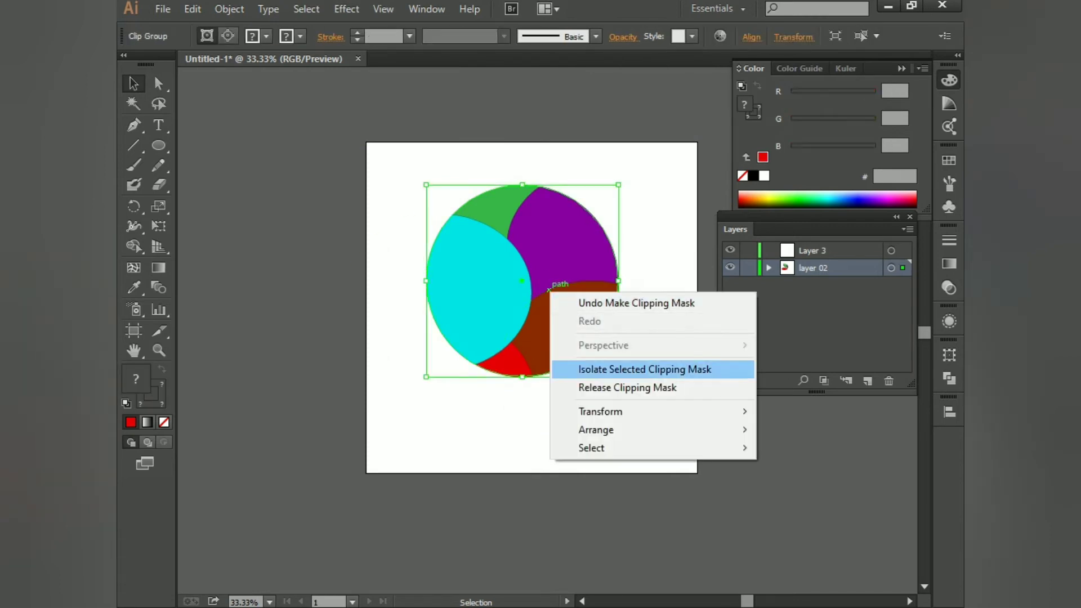
{"action": "left_click", "coordinate": [620, 370]}
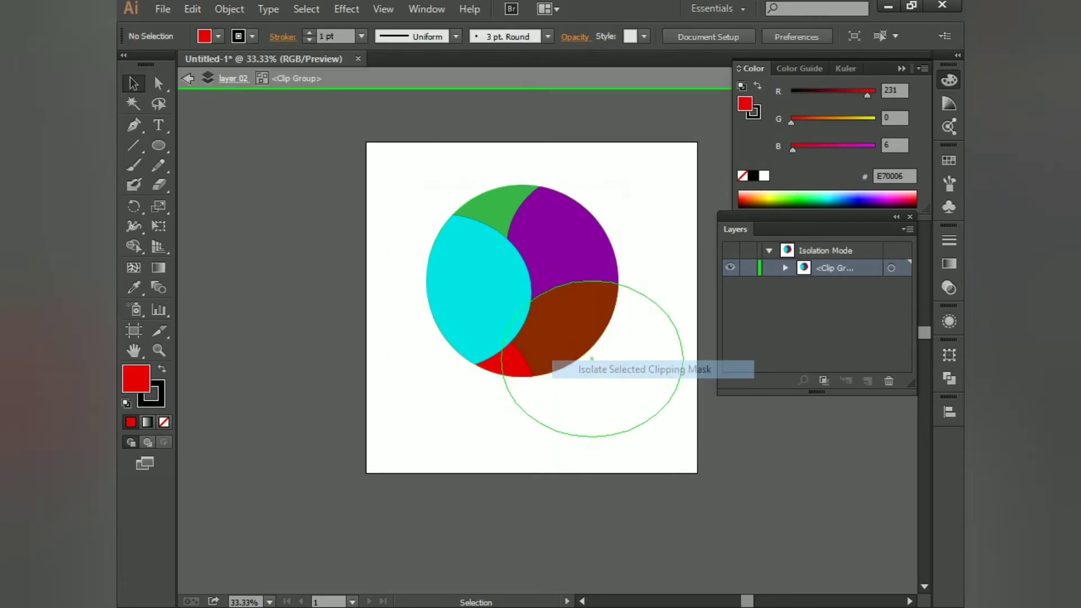
Reposition the coloured ellipses inside the isolated clip group, and exit isolation mode.
{"action": "left_click_drag", "start_coordinate": [509, 317], "coordinate": [492, 315]}
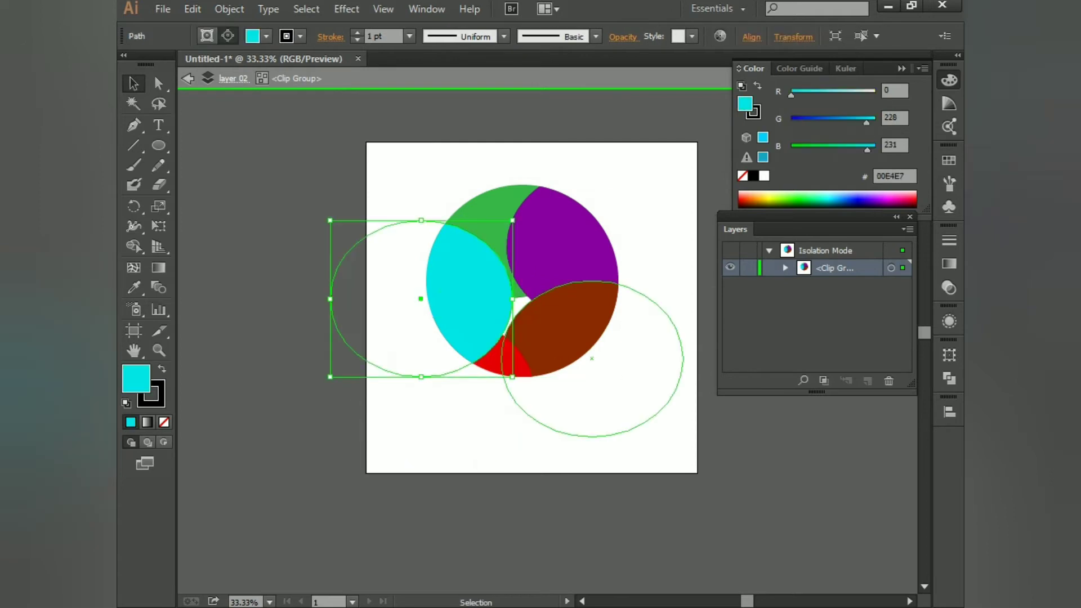
{"action": "left_click_drag", "start_coordinate": [569, 327], "coordinate": [590, 356]}
{"action": "left_click_drag", "start_coordinate": [569, 245], "coordinate": [577, 218]}
{"action": "left_click_drag", "start_coordinate": [502, 214], "coordinate": [496, 210]}
{"action": "left_click_drag", "start_coordinate": [509, 348], "coordinate": [527, 313]}
{"action": "left_click_drag", "start_coordinate": [598, 321], "coordinate": [598, 291]}
{"action": "double_click", "coordinate": [541, 419]}
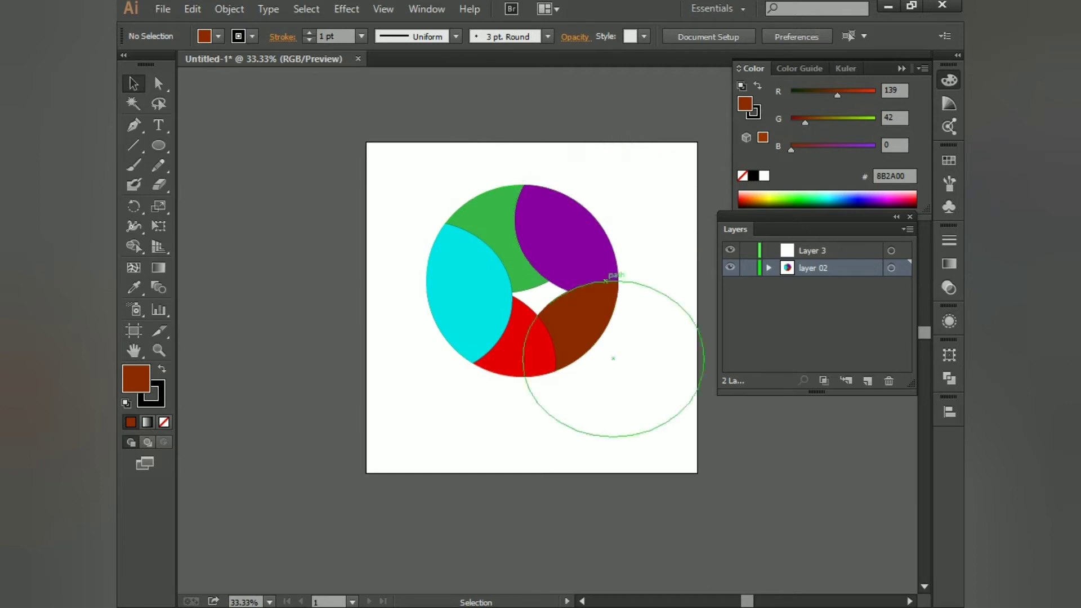
Apply the layer clipping mask to layer 02, and delete the clip group containing the ellipses.
{"action": "left_click", "coordinate": [824, 380]}
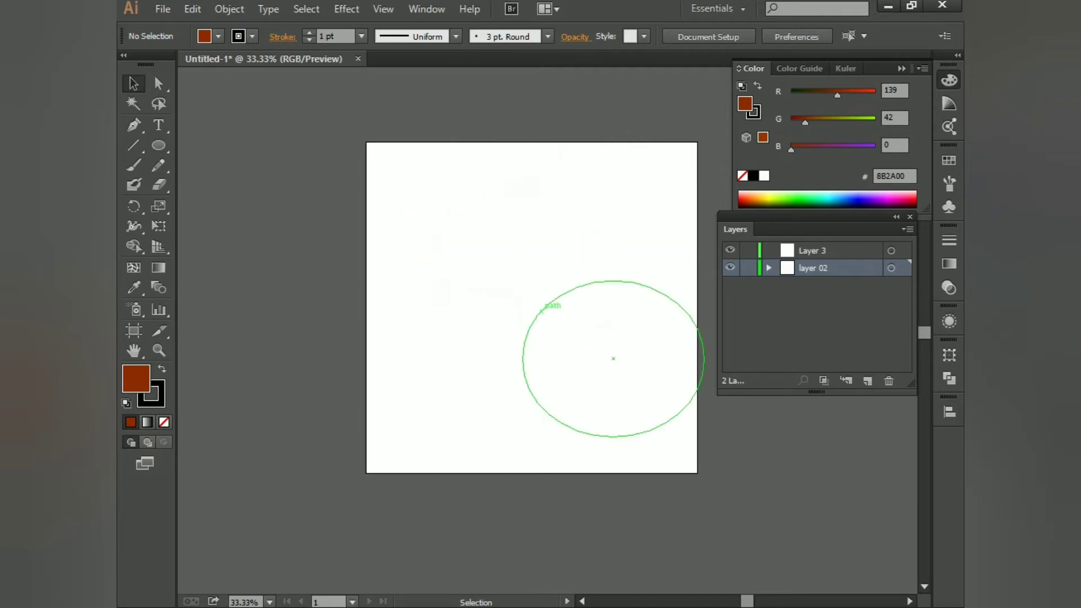
{"action": "left_click_drag", "start_coordinate": [430, 285], "coordinate": [167, 239]}
{"action": "left_click_drag", "start_coordinate": [563, 270], "coordinate": [305, 251]}
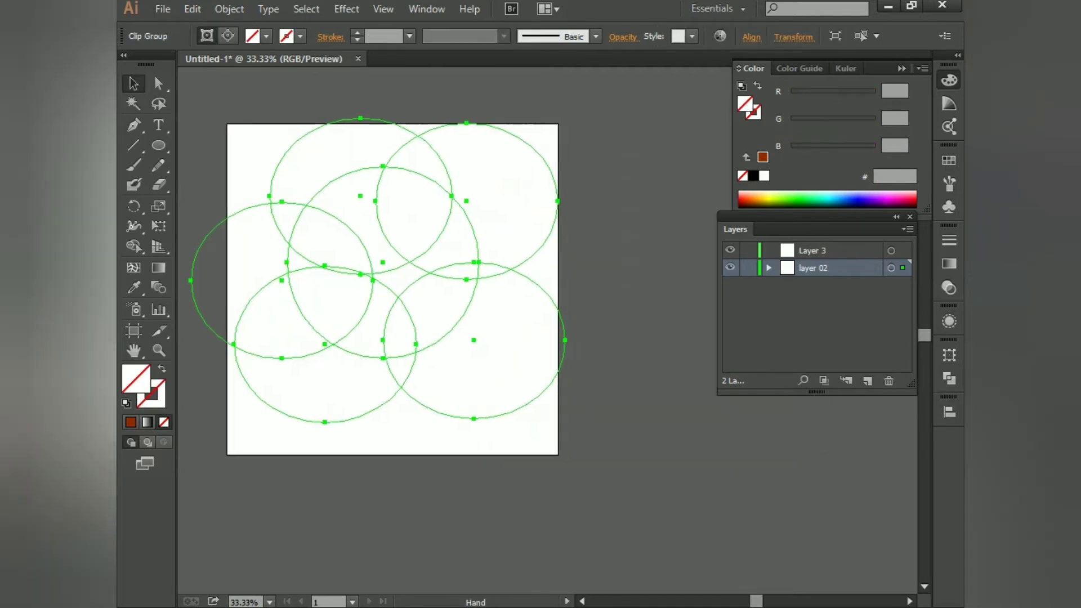
{"action": "left_click", "coordinate": [619, 338]}
Draw two squares one above the other on layer 02, and fill both with the orange-yellow D09700.
{"action": "key", "text": "m"}
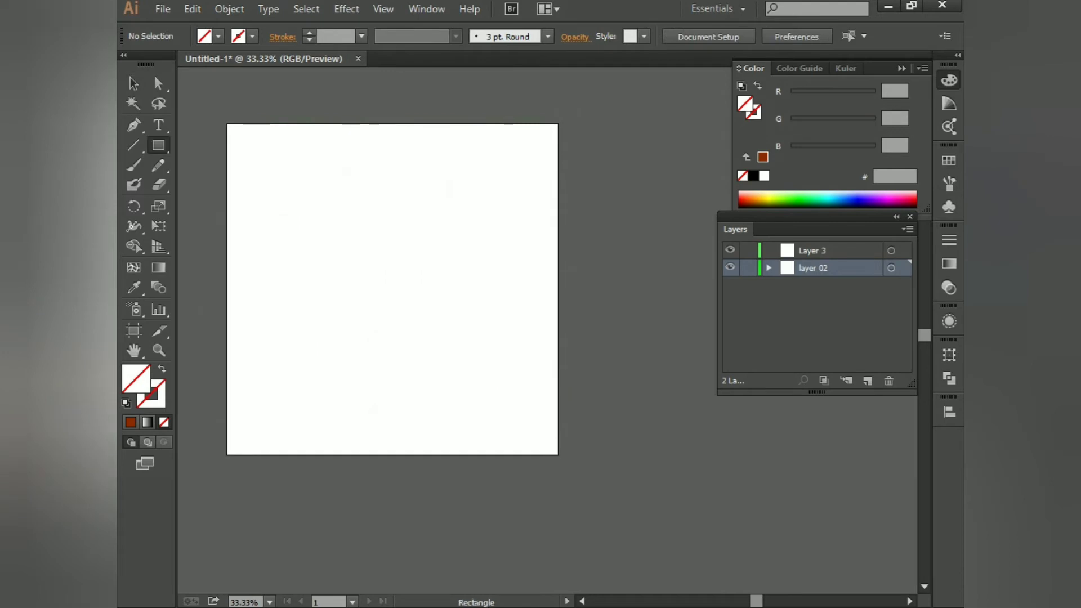
{"action": "left_click_drag", "start_coordinate": [320, 165], "coordinate": [429, 275]}
{"action": "left_click_drag", "start_coordinate": [320, 312], "coordinate": [452, 443]}
{"action": "key", "text": "v"}
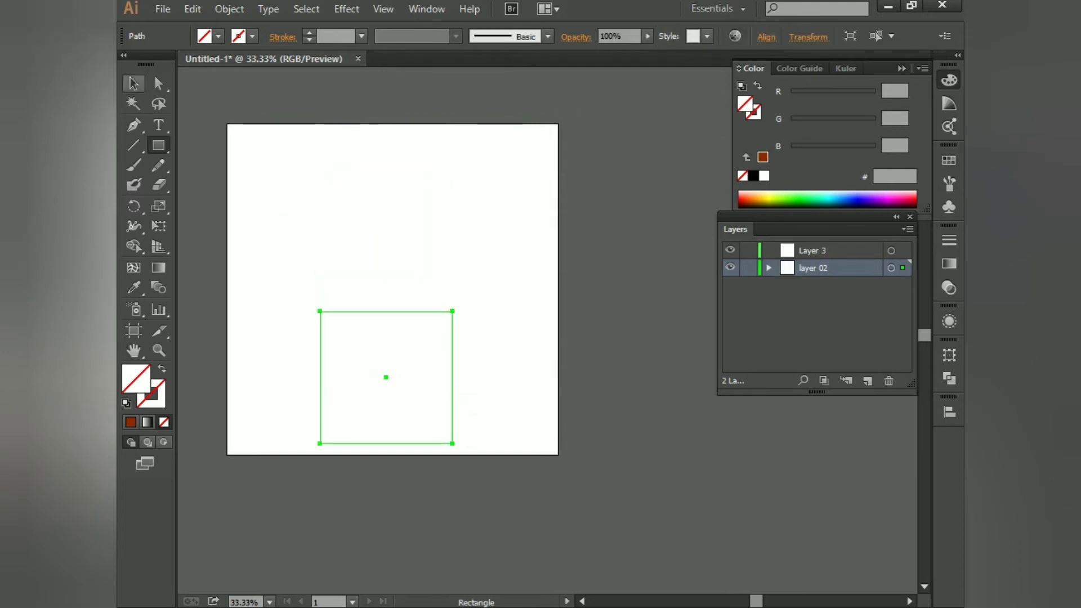
{"action": "key", "text": "ctrl+a"}
{"action": "left_click", "coordinate": [760, 201]}
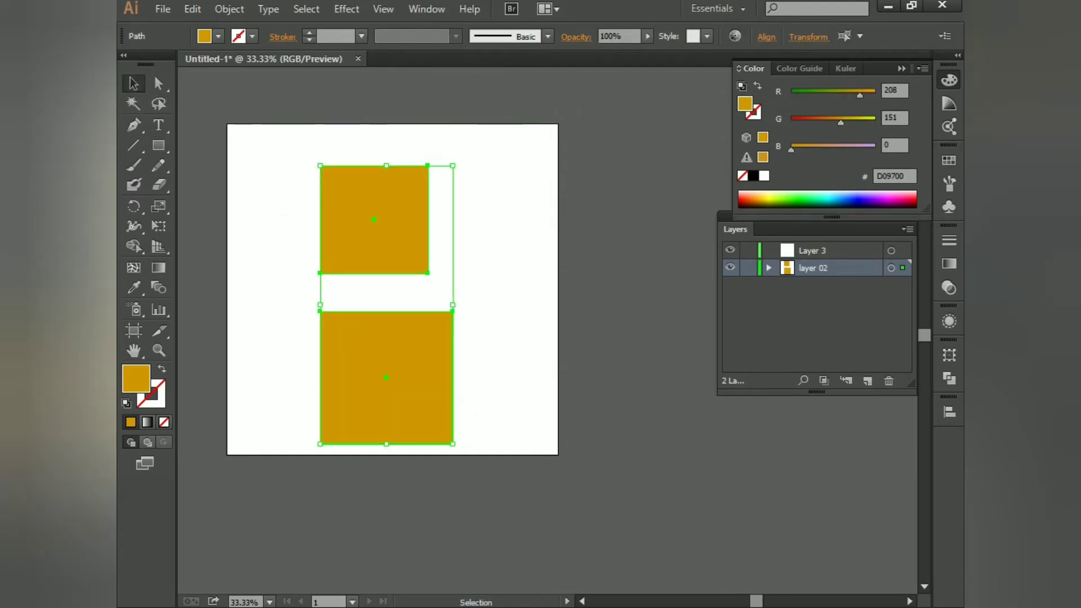
Duplicate the larger square twice, placing the two copies one above the other across the artboard's right edge.
{"action": "left_click", "coordinate": [620, 338]}
{"action": "left_click_drag", "start_coordinate": [386, 377], "coordinate": [580, 231]}
{"action": "left_click_drag", "start_coordinate": [579, 231], "coordinate": [556, 353]}
{"action": "key", "text": "space"}
Expand layer 02, hide the smaller square through its path entry, and show it again.
{"action": "left_click_drag", "start_coordinate": [266, 127], "coordinate": [319, 194]}
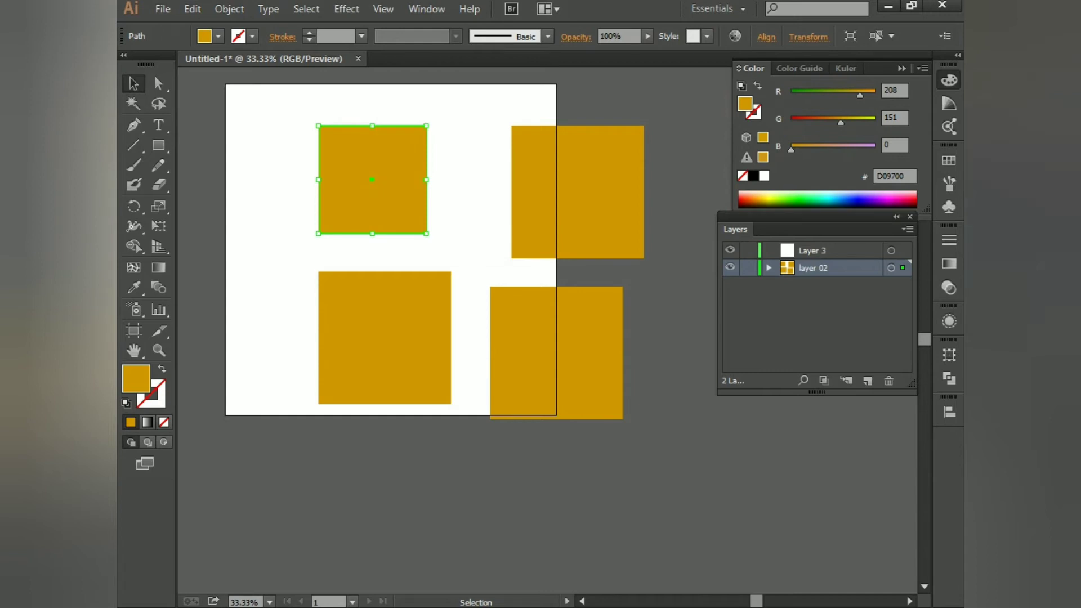
{"action": "left_click", "coordinate": [768, 268]}
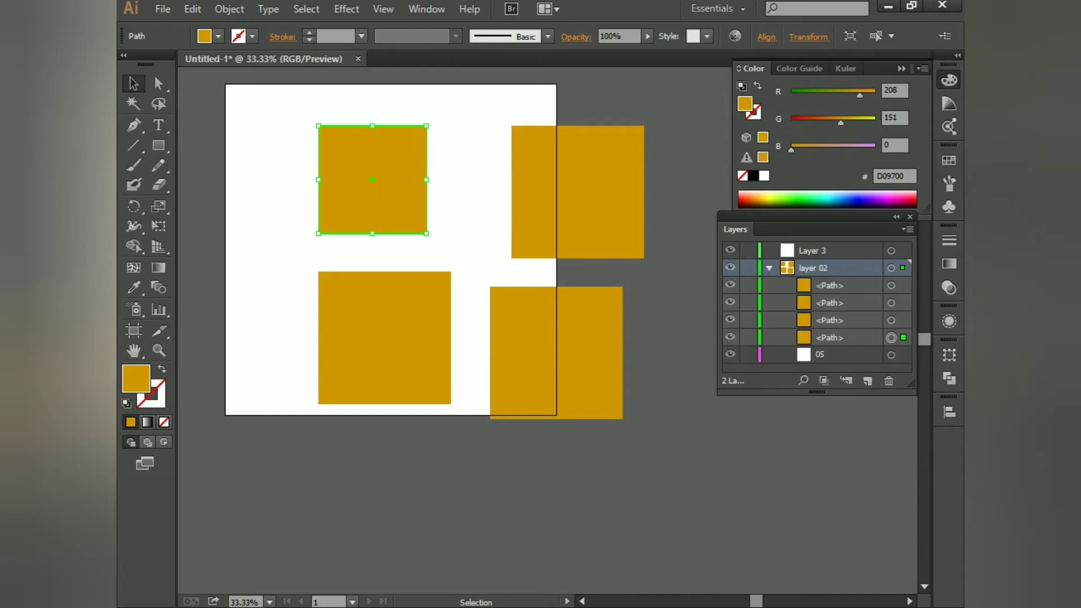
{"action": "left_click", "coordinate": [816, 368]}
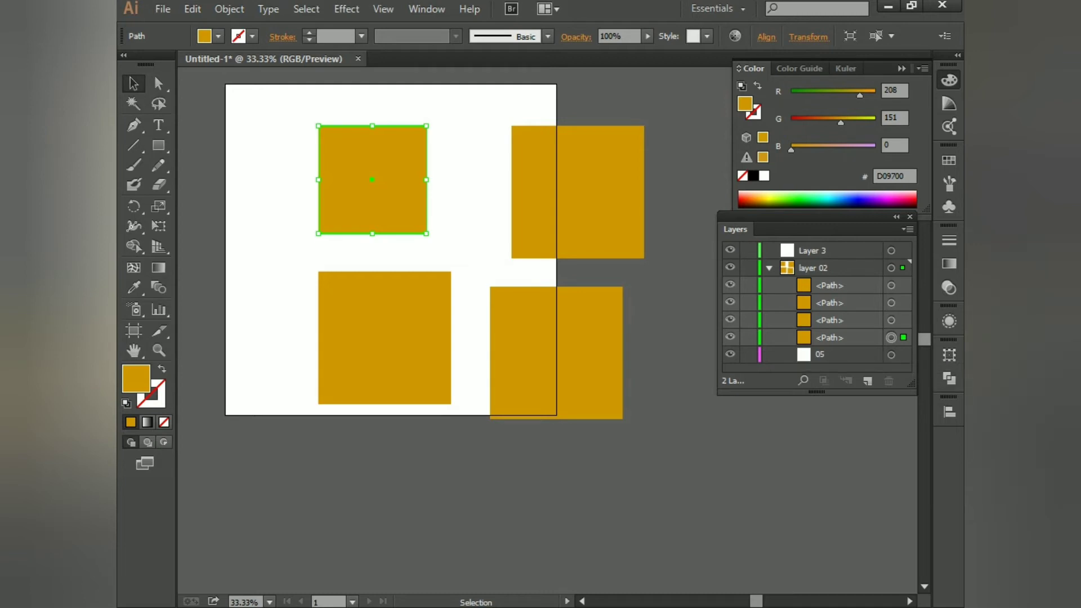
{"action": "left_click", "coordinate": [845, 338]}
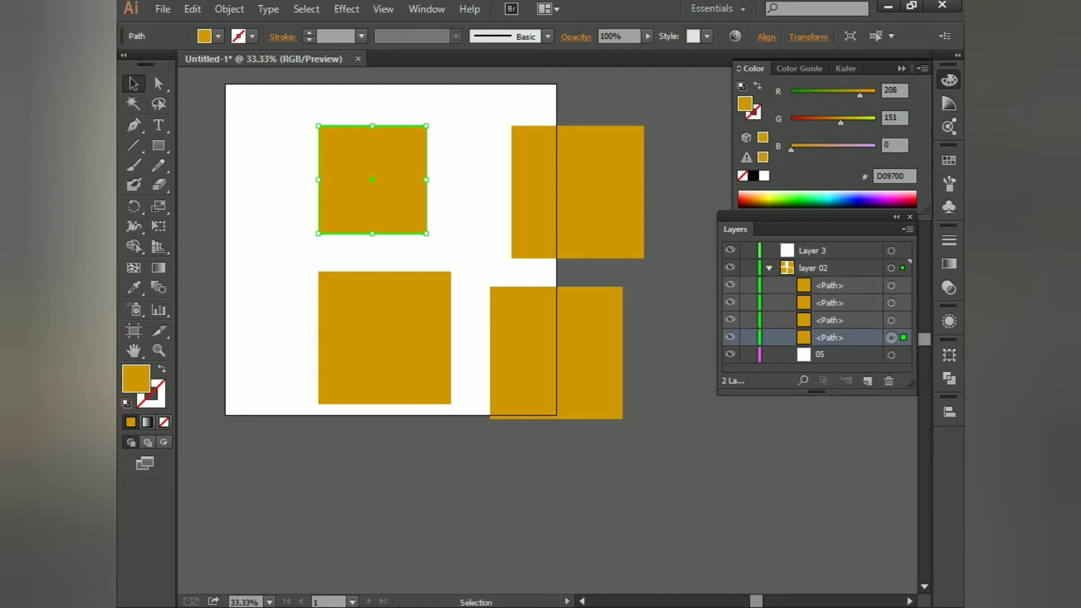
{"action": "key", "text": "ctrl+3"}
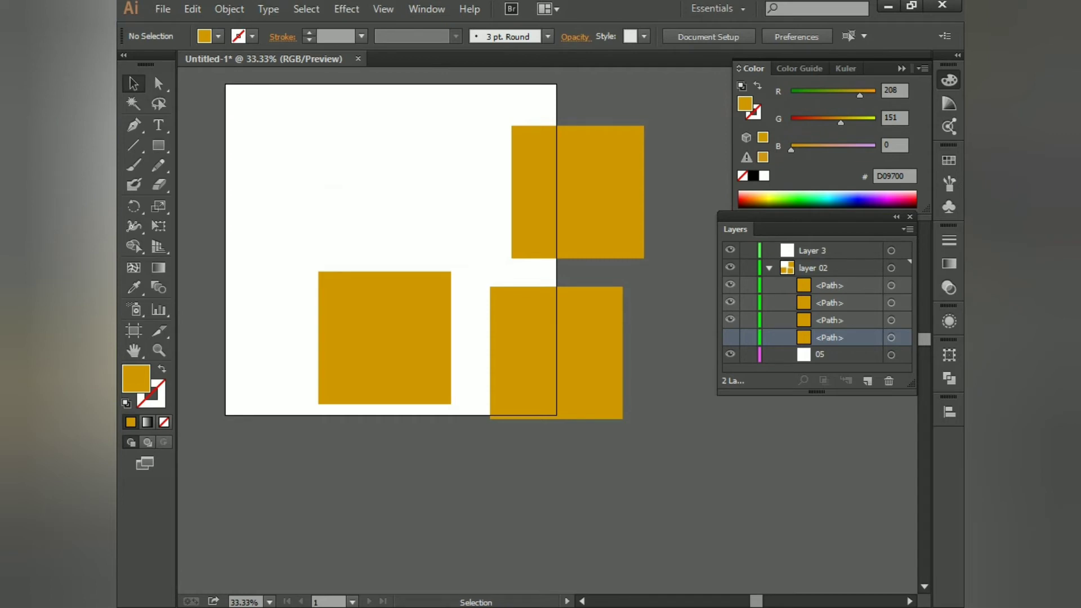
{"action": "left_click", "coordinate": [730, 337]}
{"action": "left_click", "coordinate": [731, 337]}
{"action": "left_click", "coordinate": [730, 337]}
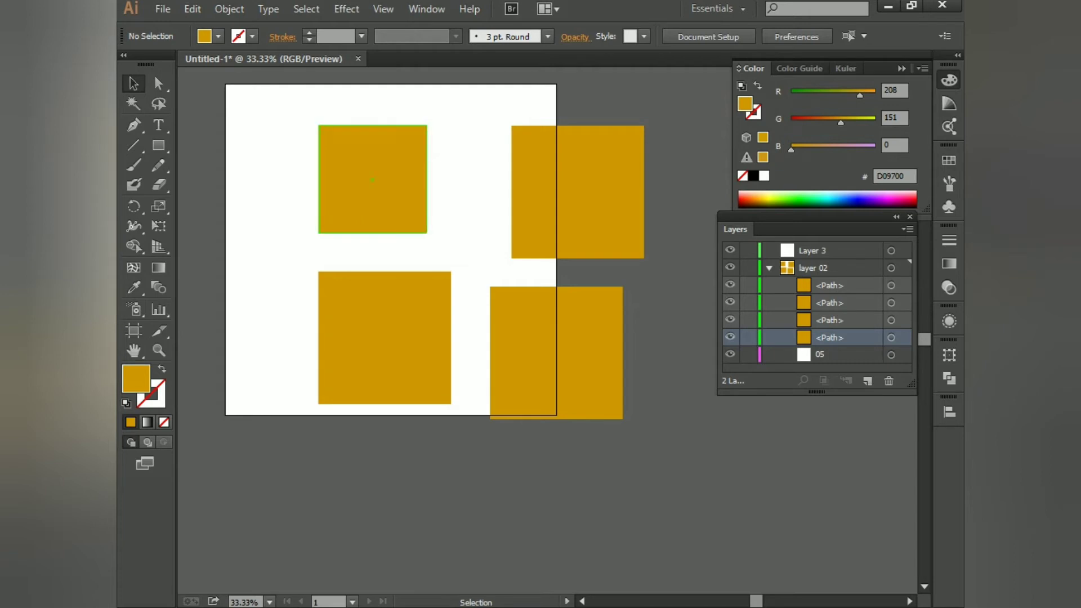
Move the smaller square slightly down and to the right, and switch the artwork to outline view.
{"action": "left_click_drag", "start_coordinate": [372, 179], "coordinate": [384, 184]}
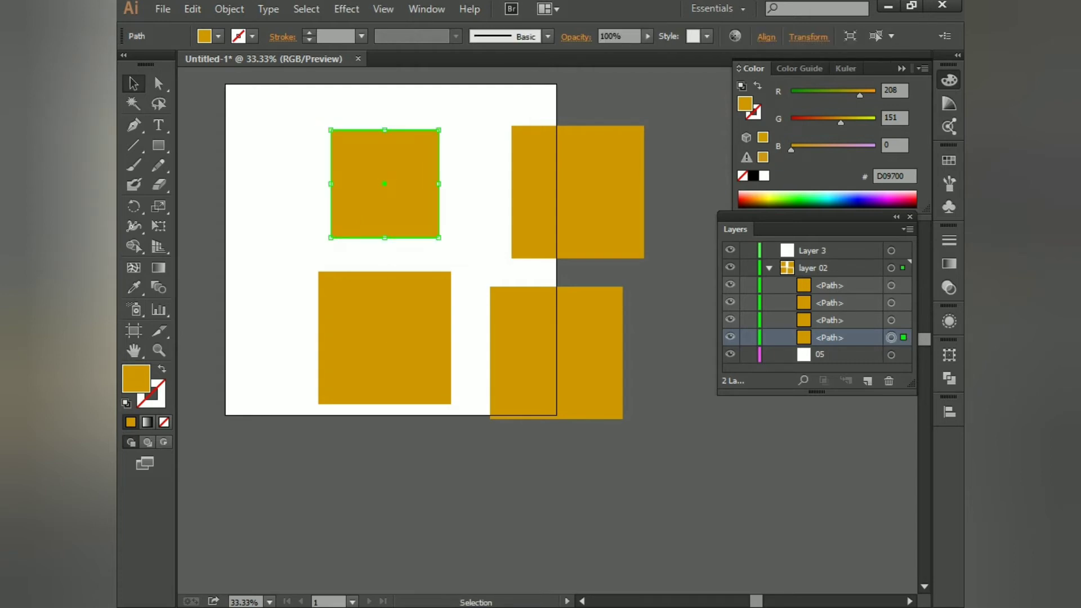
{"action": "key", "text": "a"}
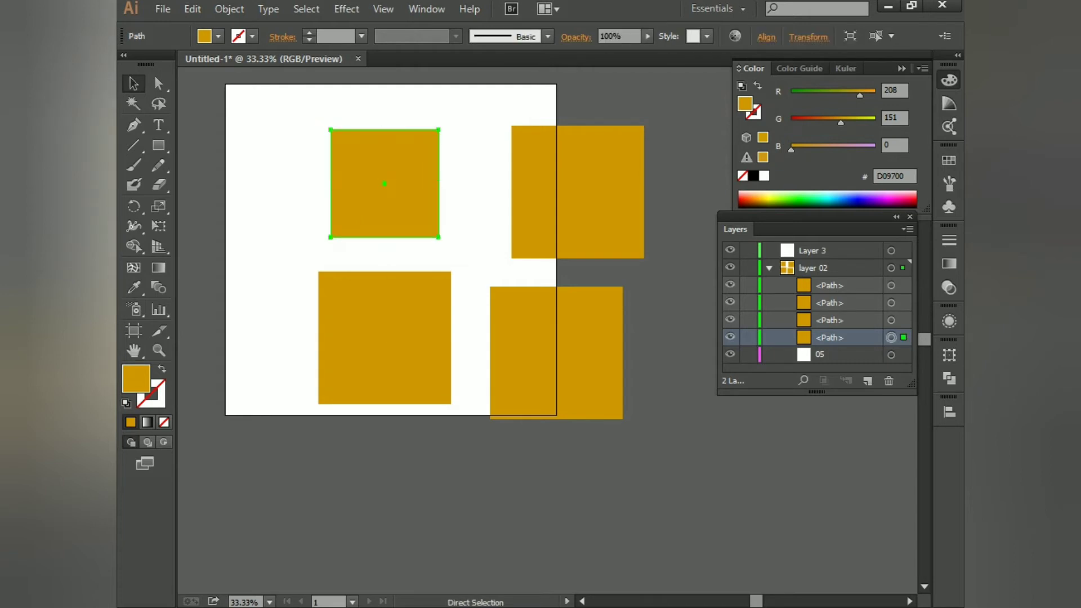
{"action": "key", "text": "ctrl+y"}
{"action": "key", "text": "v"}
{"action": "left_click_drag", "start_coordinate": [302, 113], "coordinate": [496, 293]}
{"action": "left_click", "coordinate": [397, 165]}
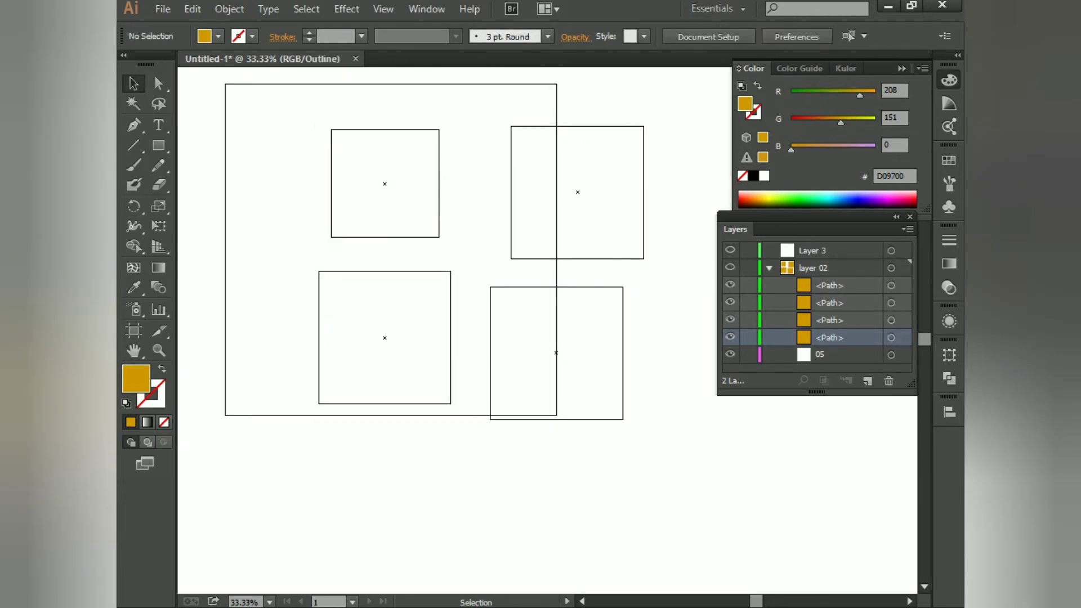
Rearrange the outlined squares into a row of three with one below the middle, and return to preview view.
{"action": "scroll", "coordinate": [397, 165], "scroll_direction": "up", "scroll_amount": 3}
{"action": "left_click_drag", "start_coordinate": [359, 221], "coordinate": [268, 224]}
{"action": "scroll", "coordinate": [399, 221], "scroll_direction": "down", "scroll_amount": 3}
{"action": "scroll", "coordinate": [399, 221], "scroll_direction": "right", "scroll_amount": 2}
{"action": "left_click_drag", "start_coordinate": [551, 394], "coordinate": [391, 372]}
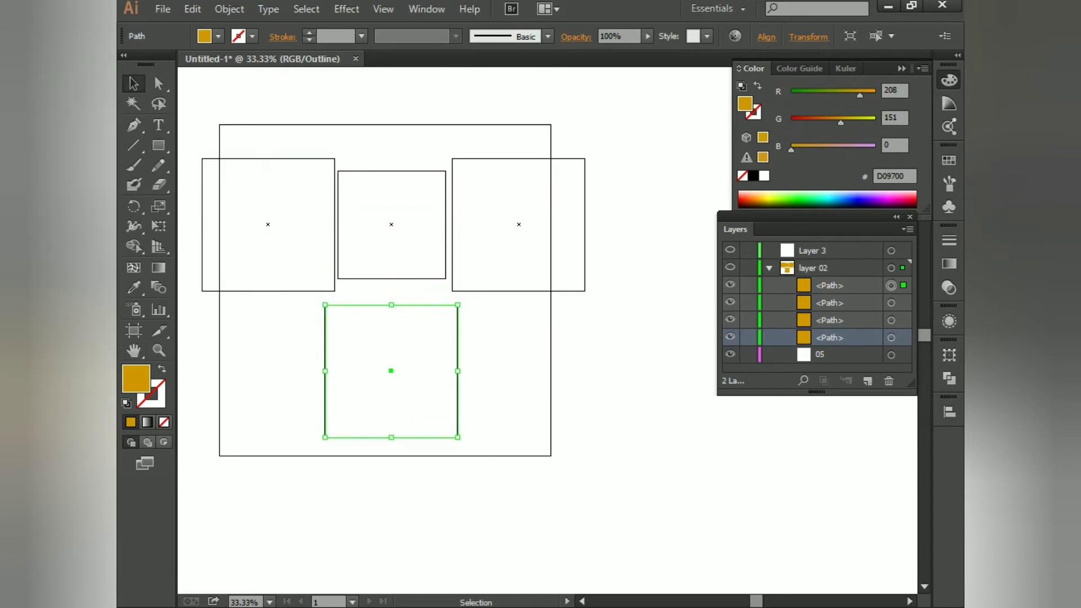
{"action": "left_click", "coordinate": [496, 372]}
{"action": "key", "text": "space"}
{"action": "left_click_drag", "start_coordinate": [496, 372], "coordinate": [545, 372]}
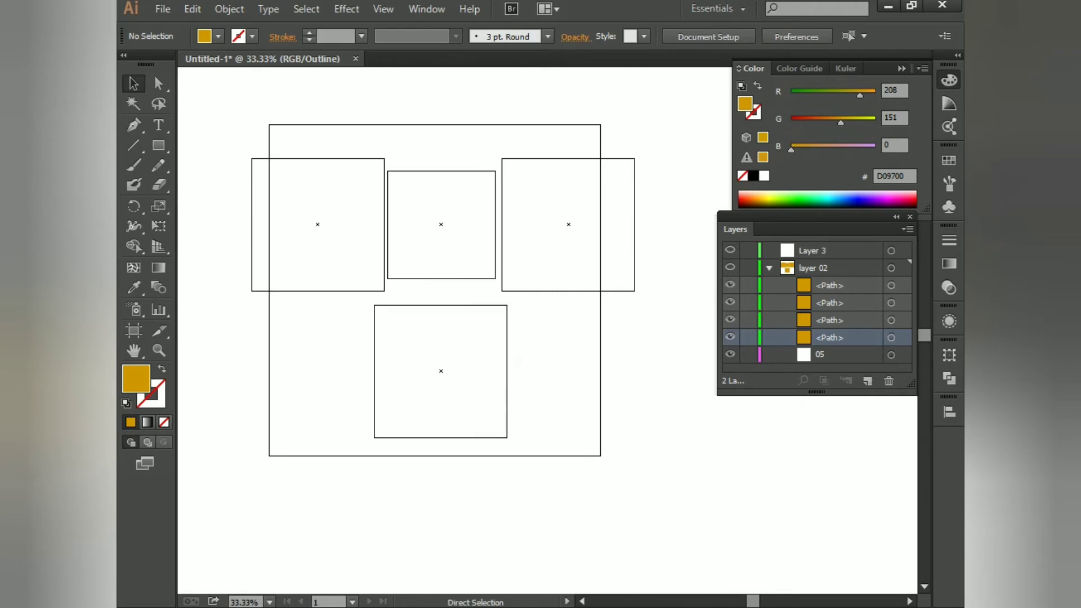
{"action": "key", "text": "ctrl+y"}
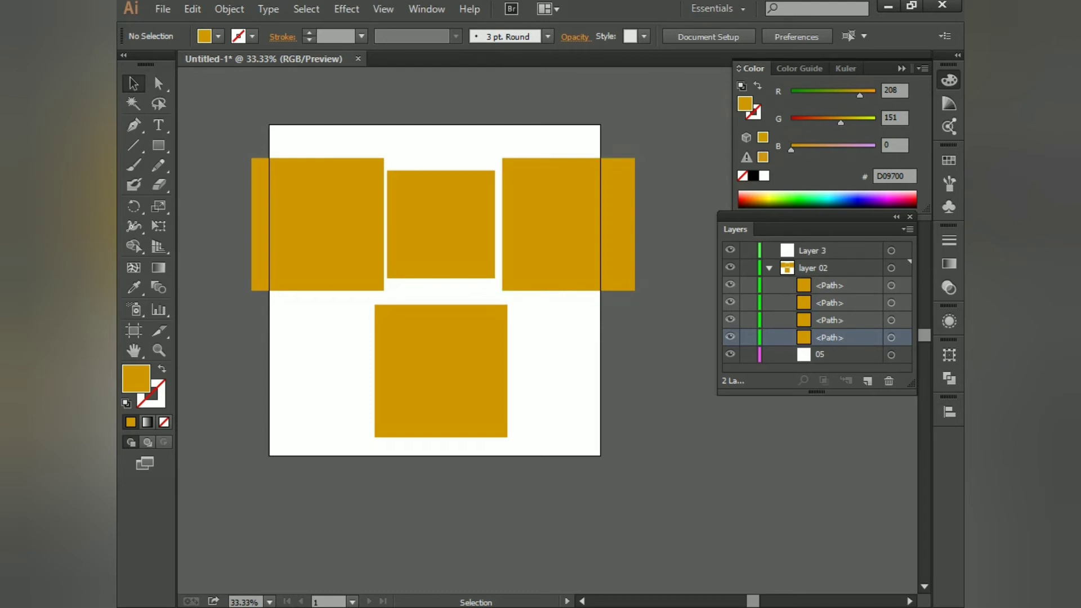
Space the three upper squares apart, and move the fourth down over the artboard's lower edge.
{"action": "double_click", "coordinate": [826, 285]}
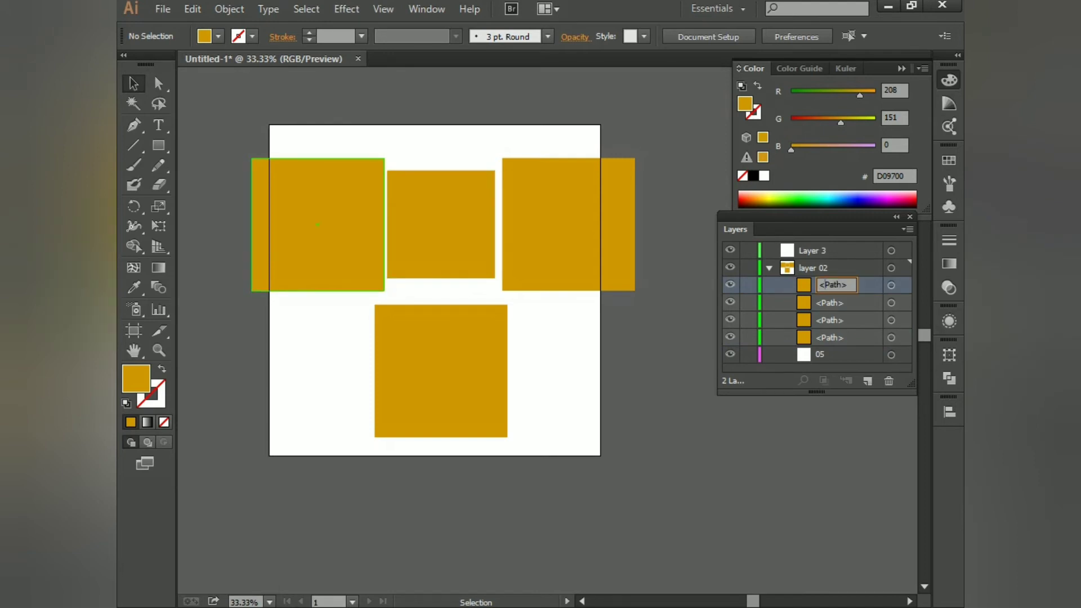
{"action": "left_click_drag", "start_coordinate": [330, 215], "coordinate": [303, 227]}
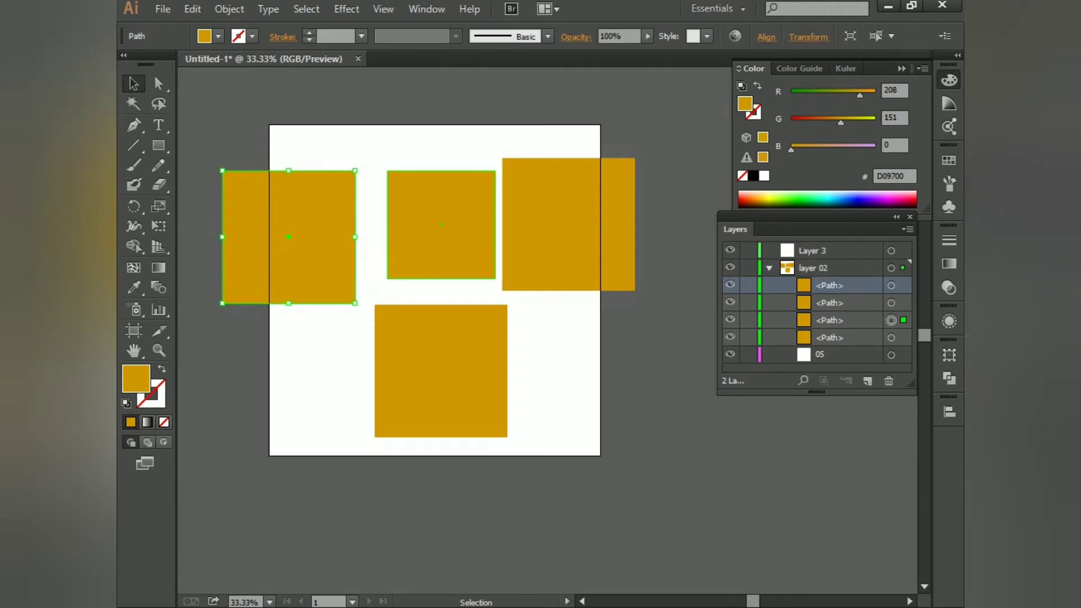
{"action": "left_click_drag", "start_coordinate": [437, 233], "coordinate": [421, 233]}
{"action": "left_click_drag", "start_coordinate": [578, 225], "coordinate": [555, 232]}
{"action": "left_click_drag", "start_coordinate": [441, 370], "coordinate": [409, 409]}
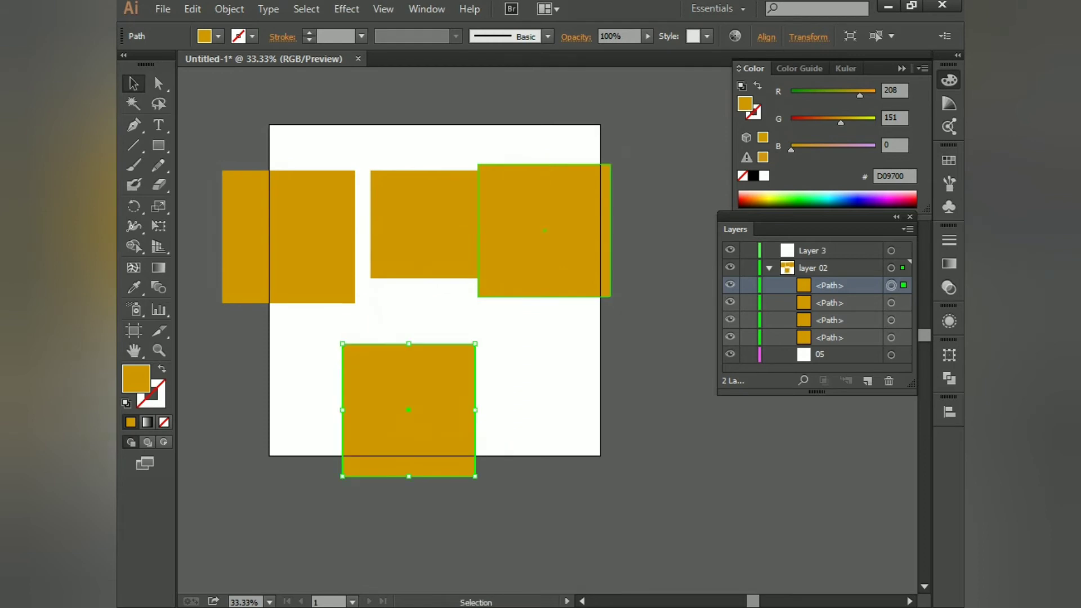
{"action": "left_click_drag", "start_coordinate": [543, 230], "coordinate": [570, 238]}
{"action": "left_click_drag", "start_coordinate": [424, 278], "coordinate": [425, 311]}
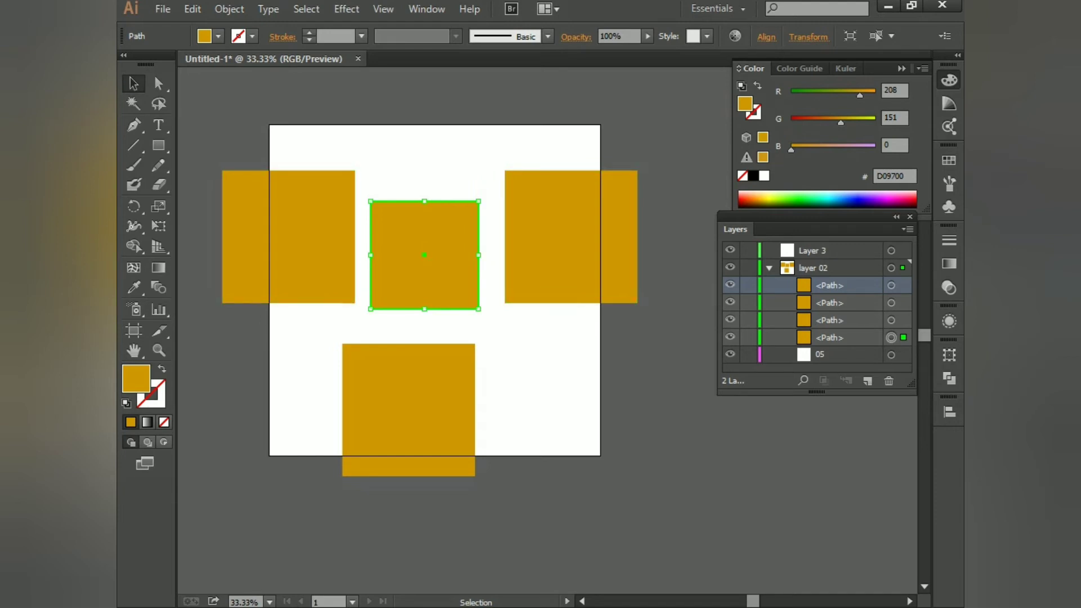
{"action": "left_click_drag", "start_coordinate": [434, 278], "coordinate": [434, 243]}
{"action": "left_click_drag", "start_coordinate": [609, 239], "coordinate": [609, 245]}
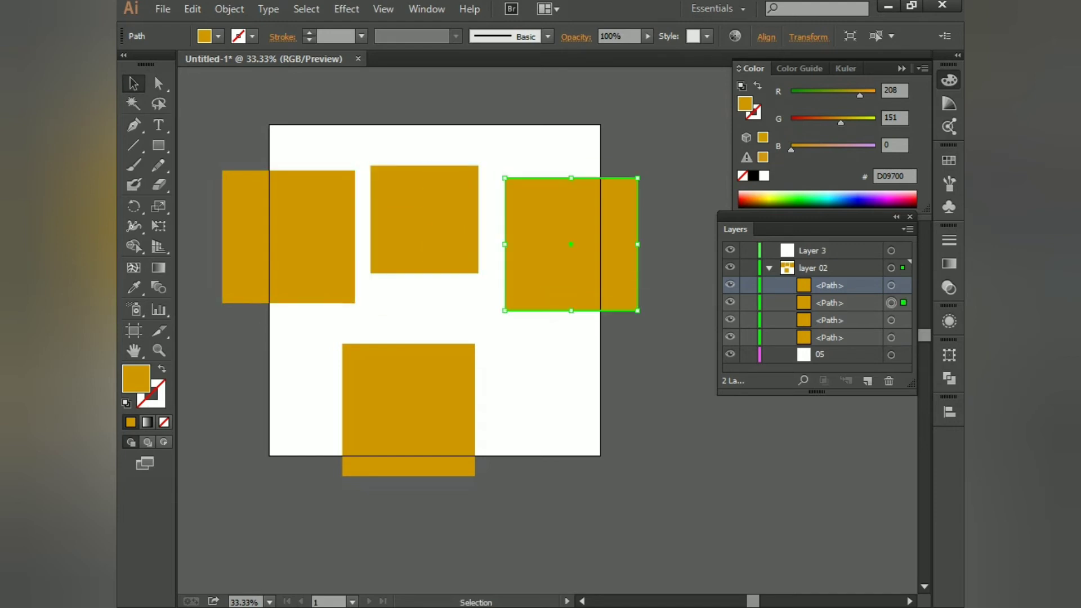
{"action": "left_click", "coordinate": [485, 322]}
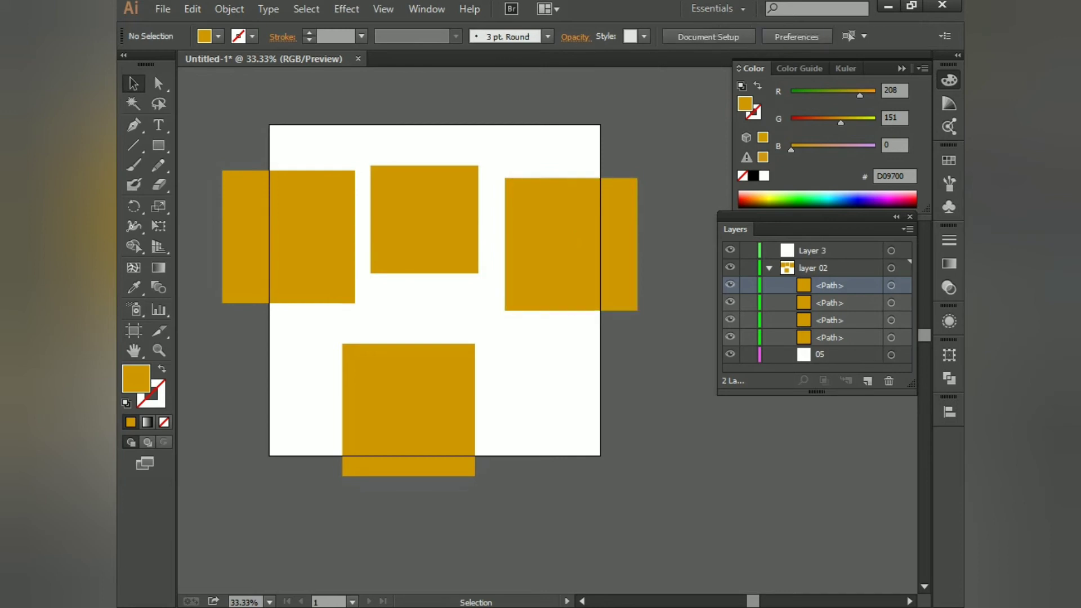
Select all four squares and try Release to Layers (Build) on them.
{"action": "left_click_drag", "start_coordinate": [242, 121], "coordinate": [614, 456]}
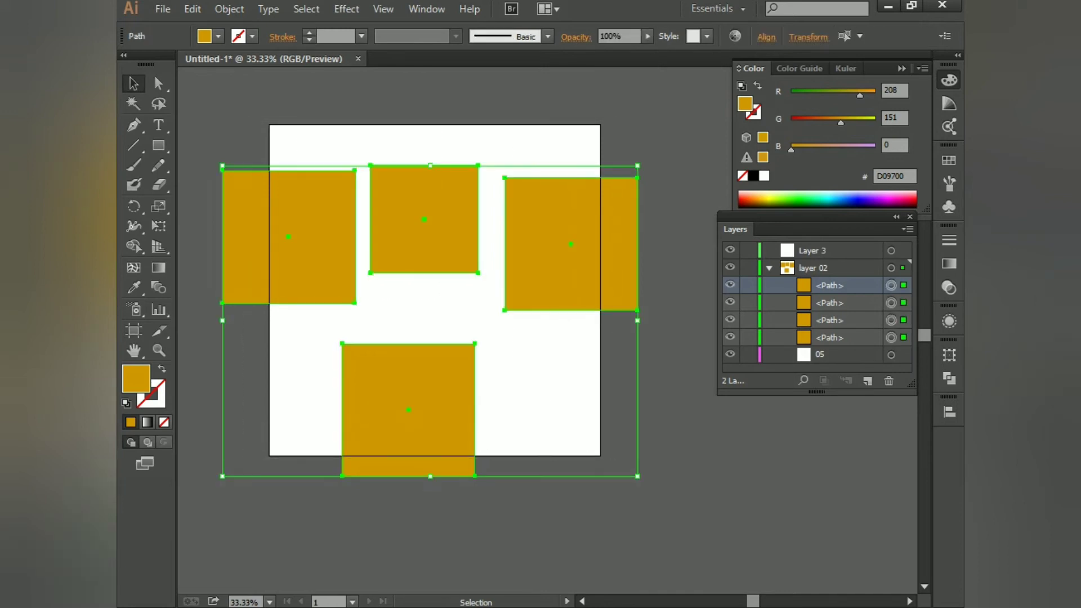
{"action": "left_click", "coordinate": [907, 229]}
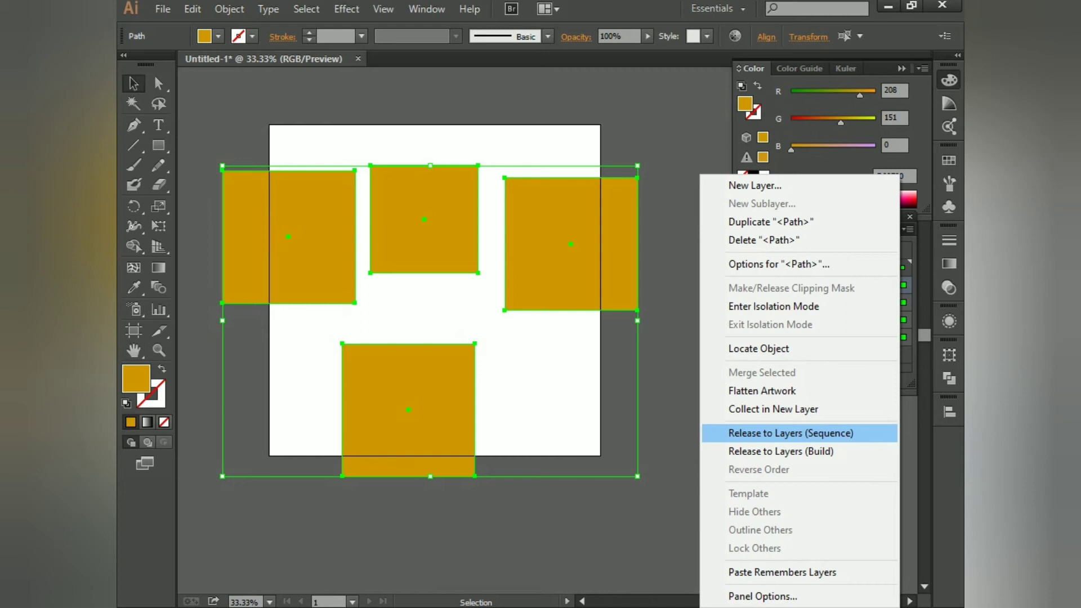
{"action": "left_click", "coordinate": [781, 451]}
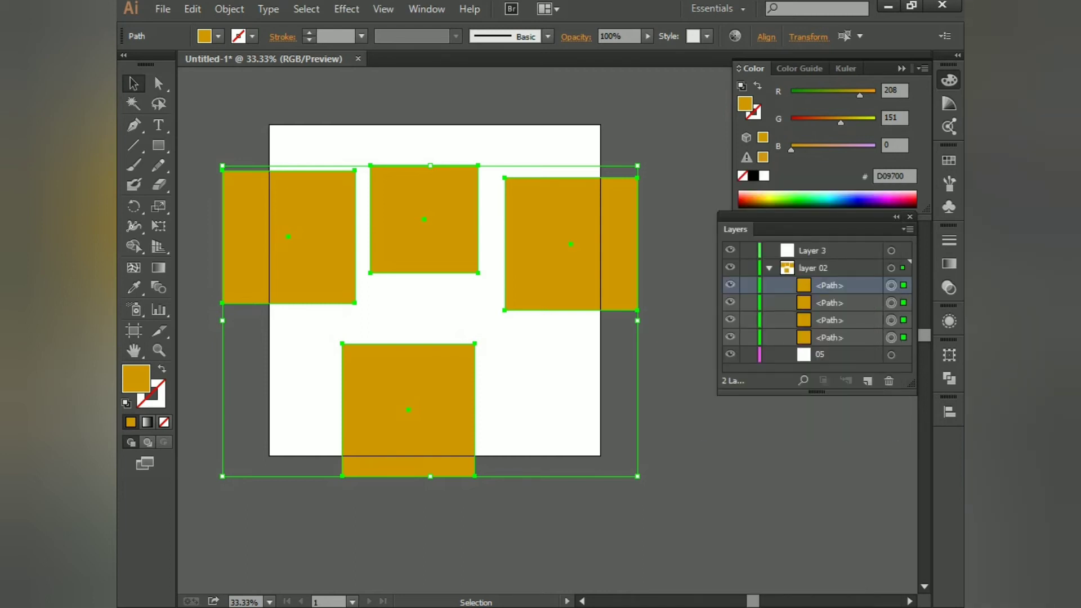
Clear the selection, and hide the smaller square's path and sublayer 05 inside layer 02.
{"action": "left_click", "coordinate": [731, 337]}
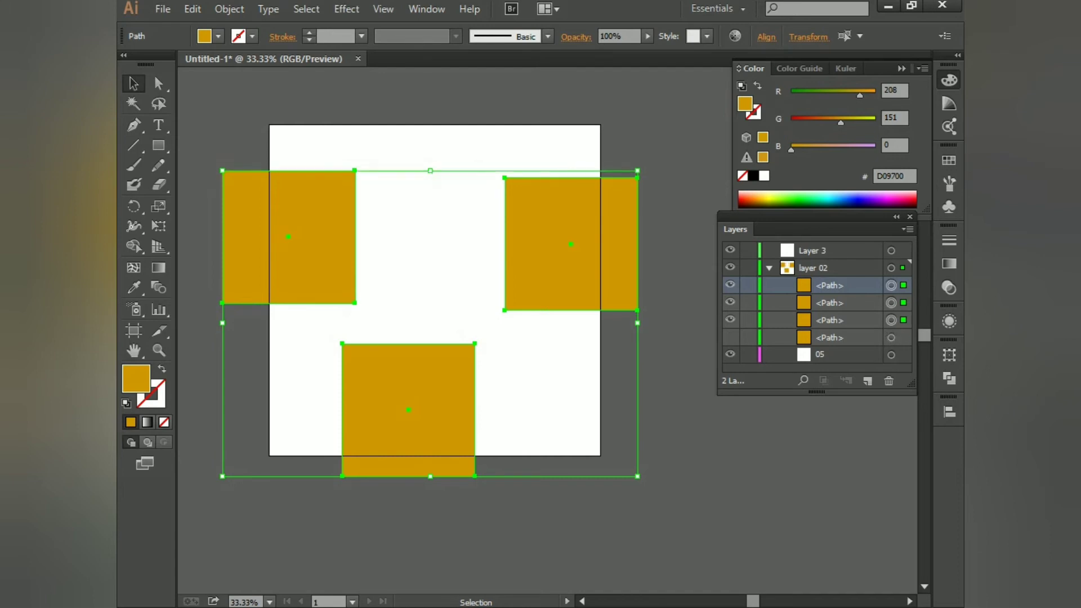
{"action": "key", "text": "ctrl+shift+a"}
{"action": "left_click", "coordinate": [730, 337]}
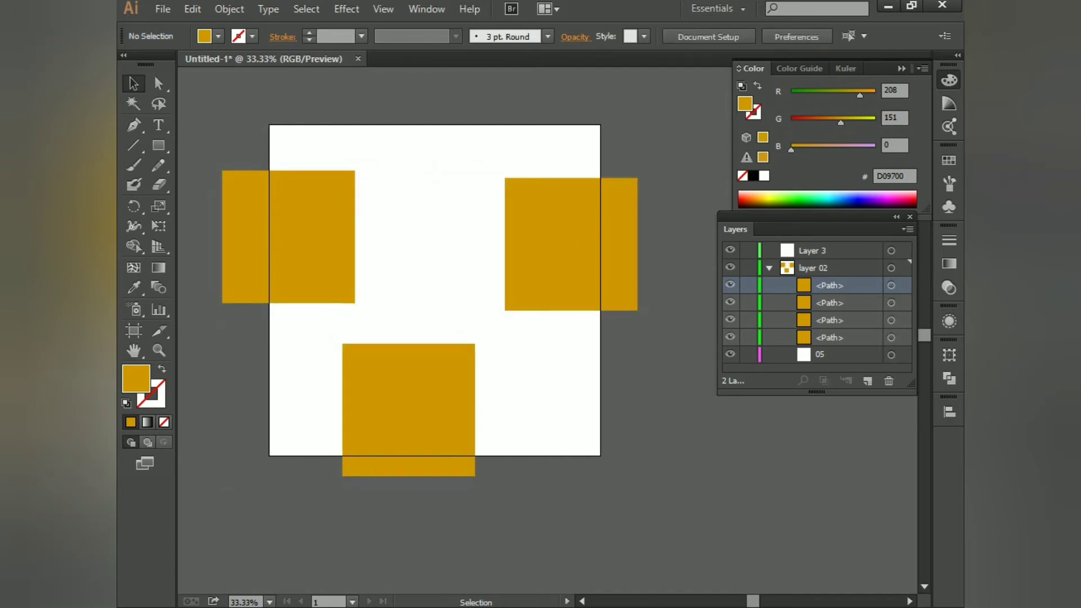
{"action": "left_click", "coordinate": [730, 354]}
{"action": "left_click", "coordinate": [731, 337]}
{"action": "left_click", "coordinate": [731, 337]}
{"action": "left_click", "coordinate": [730, 338]}
Toggle the visibility of the three larger squares' paths off and on, and hide the whole of layer 02.
{"action": "left_click", "coordinate": [731, 319]}
{"action": "left_click", "coordinate": [730, 320]}
{"action": "left_click", "coordinate": [731, 302]}
{"action": "left_click", "coordinate": [731, 303]}
{"action": "left_click", "coordinate": [731, 285]}
{"action": "left_click", "coordinate": [731, 285]}
{"action": "left_click", "coordinate": [730, 268]}
{"action": "left_click", "coordinate": [731, 267]}
{"action": "left_click", "coordinate": [730, 267]}
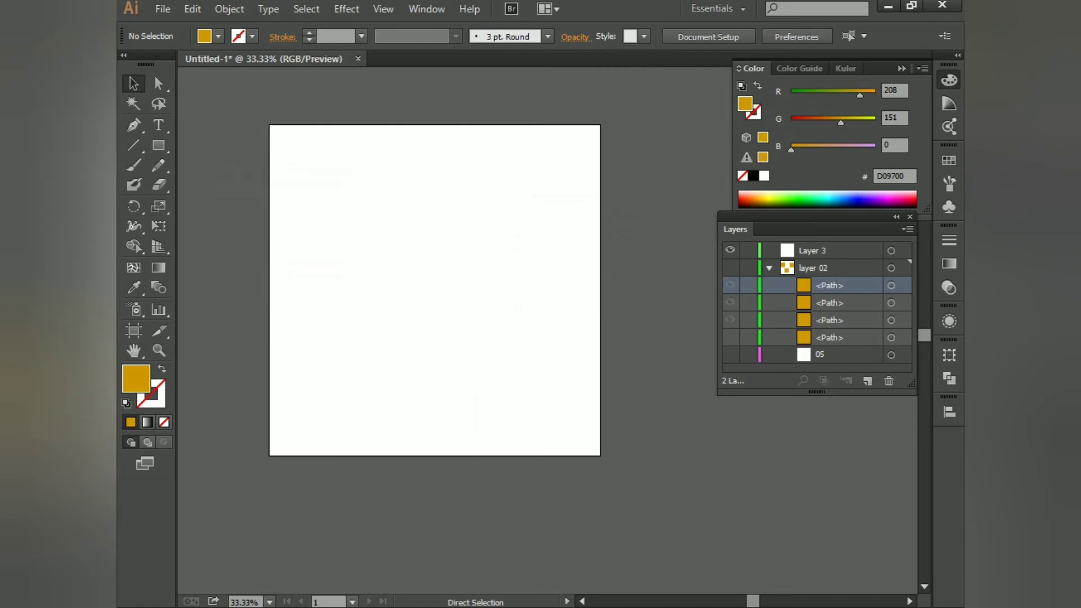
Delete layer 02 together with its paths and sublayer 05, keeping its name unchanged.
{"action": "double_click", "coordinate": [816, 268]}
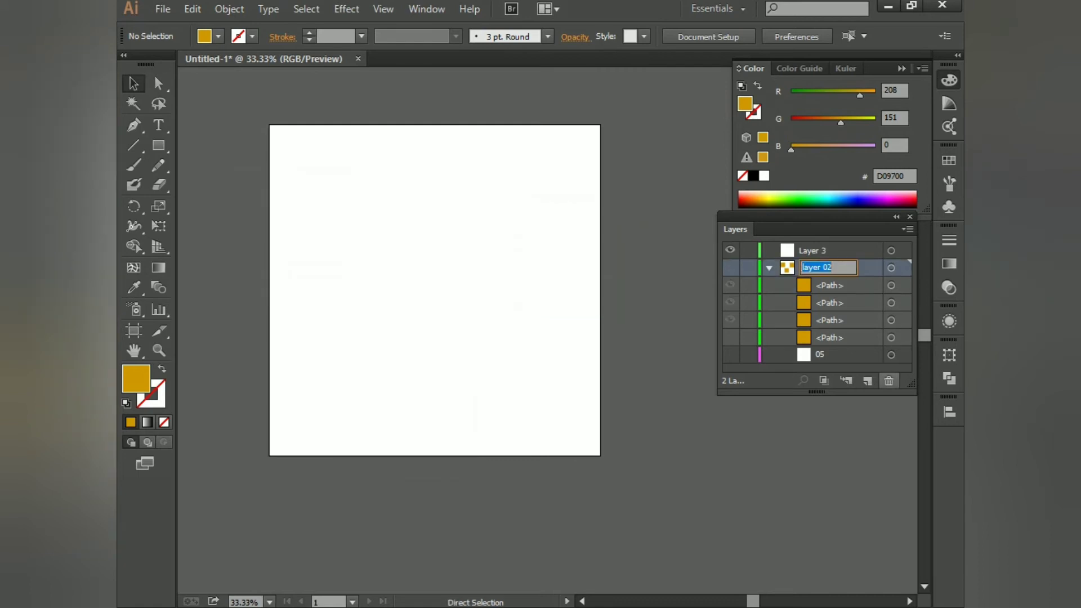
{"action": "key", "text": "Return"}
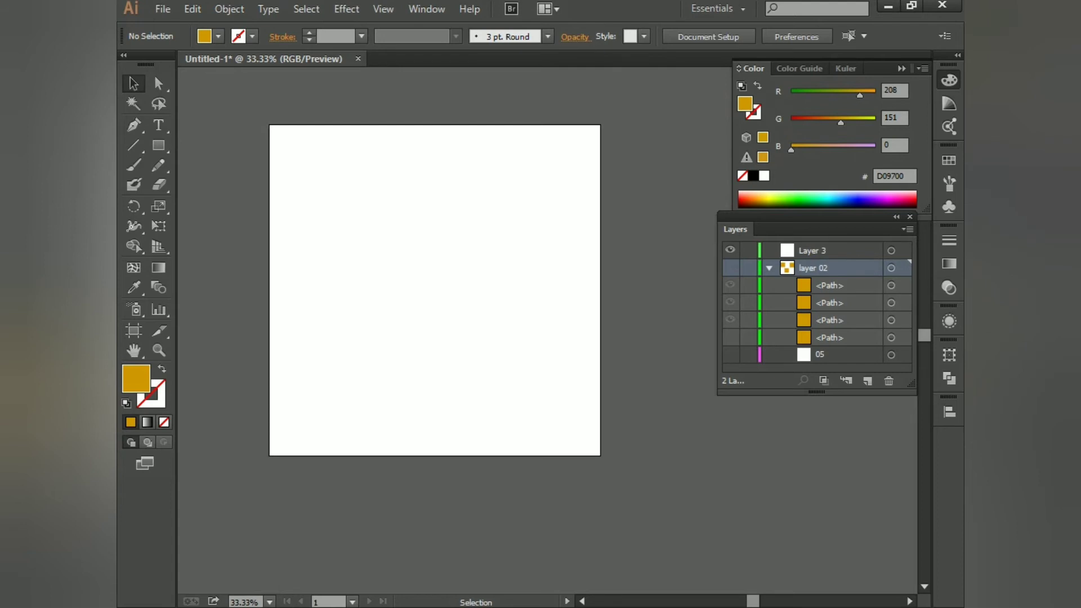
{"action": "left_click_drag", "start_coordinate": [817, 268], "coordinate": [889, 381]}
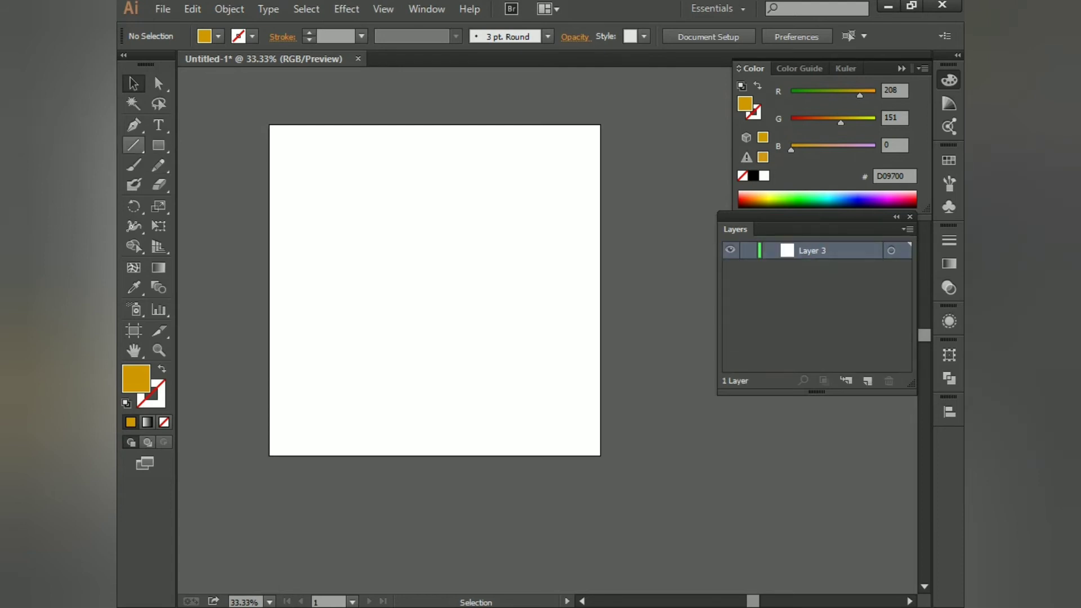
Draw five filled squares of different sizes on Layer 3, including one about 345 px wide near the artboard's centre.
{"action": "key", "text": "m"}
{"action": "left_click_drag", "start_coordinate": [244, 143], "coordinate": [321, 219]}
{"action": "left_click_drag", "start_coordinate": [352, 258], "coordinate": [434, 341]}
{"action": "left_click_drag", "start_coordinate": [412, 200], "coordinate": [507, 242]}
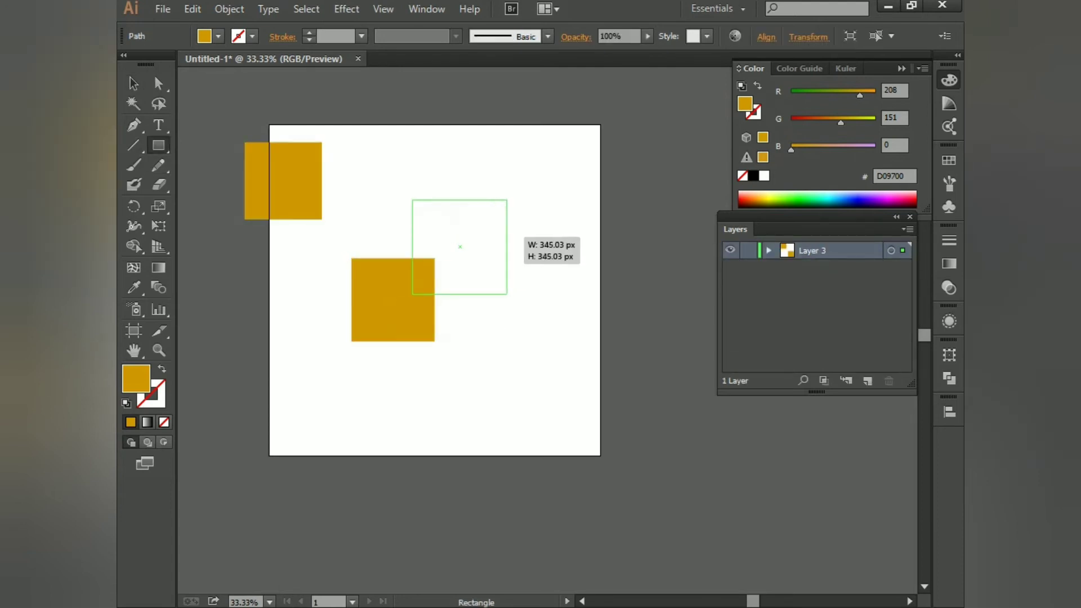
{"action": "left_click_drag", "start_coordinate": [507, 294], "coordinate": [506, 294]}
{"action": "left_click_drag", "start_coordinate": [519, 318], "coordinate": [575, 375]}
{"action": "left_click_drag", "start_coordinate": [407, 124], "coordinate": [507, 224]}
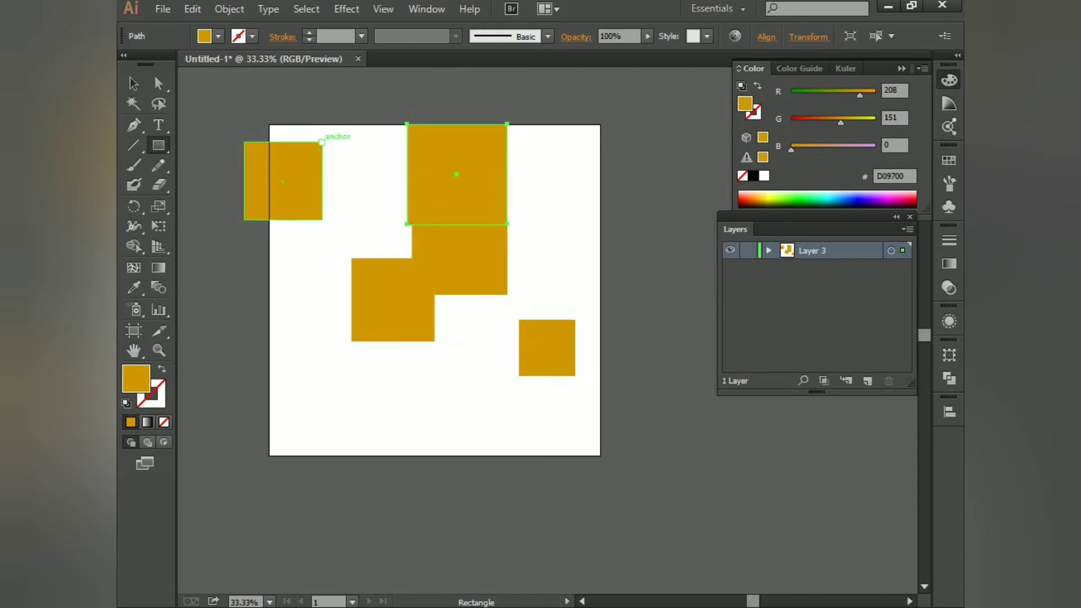
Select all five squares and apply Release to Layers (Sequence) to Layer 3.
{"action": "key", "text": "v"}
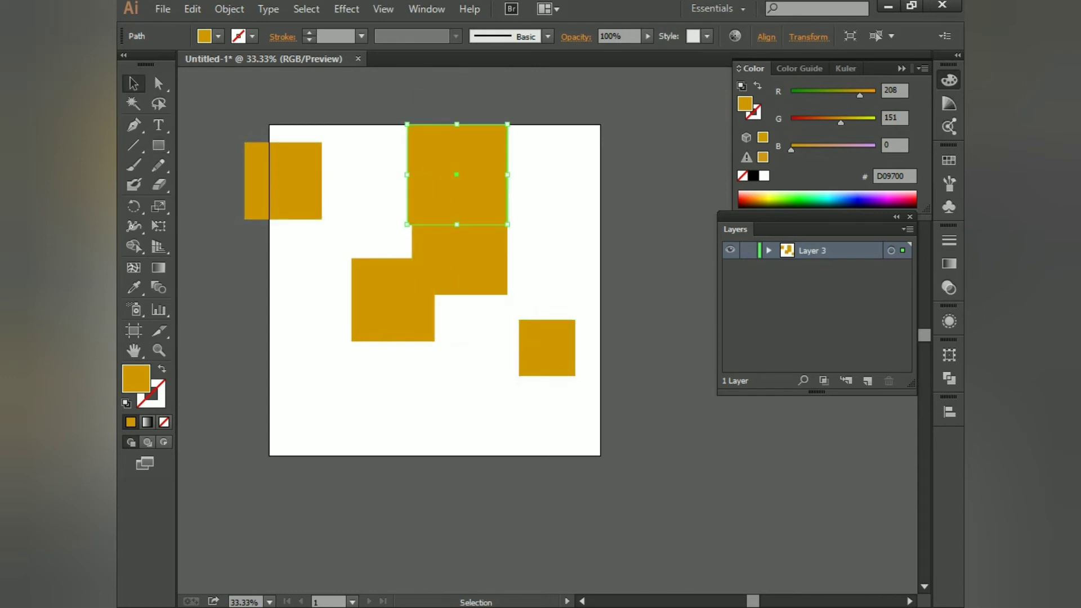
{"action": "key", "text": "ctrl+a"}
{"action": "left_click", "coordinate": [907, 229]}
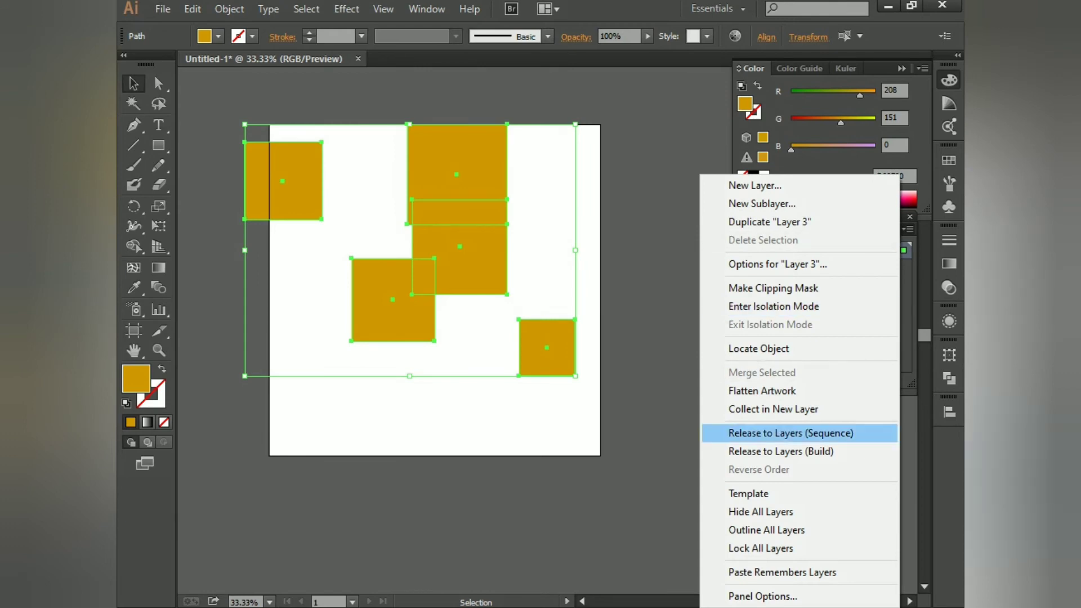
{"action": "left_click", "coordinate": [790, 433]}
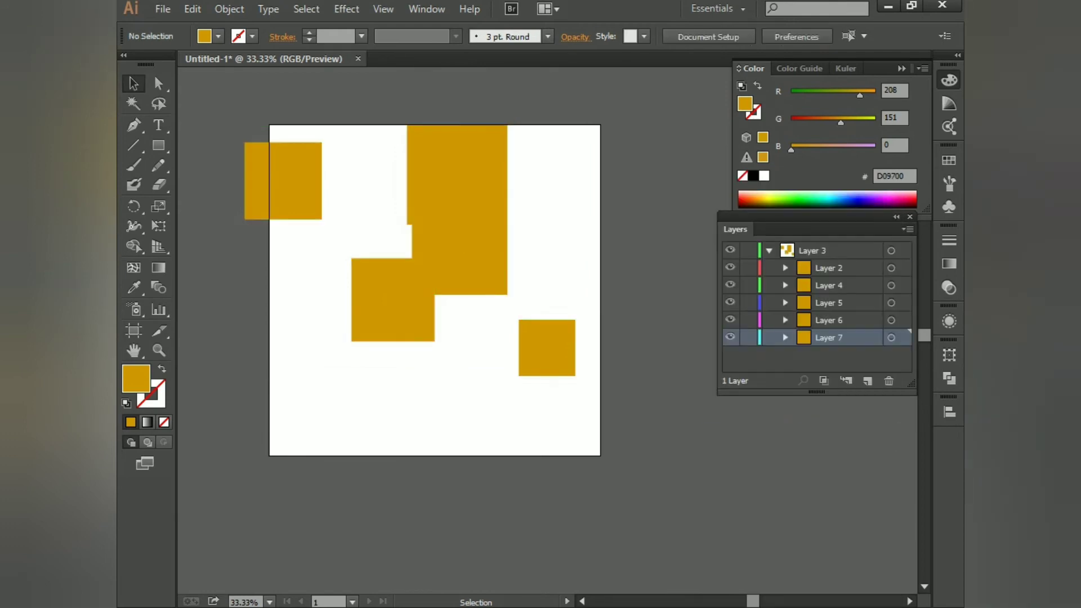
Hide the five sublayers of Layer 3 one by one from Layer 7 up to Layer 2, and show them all again.
{"action": "left_click", "coordinate": [729, 337]}
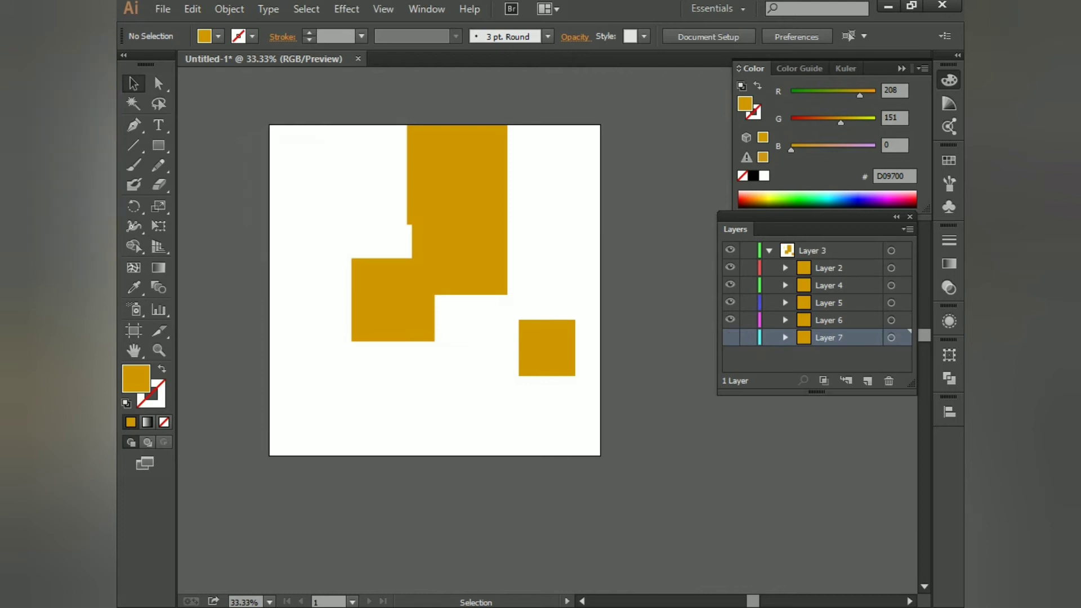
{"action": "left_click", "coordinate": [729, 320]}
{"action": "left_click", "coordinate": [730, 303]}
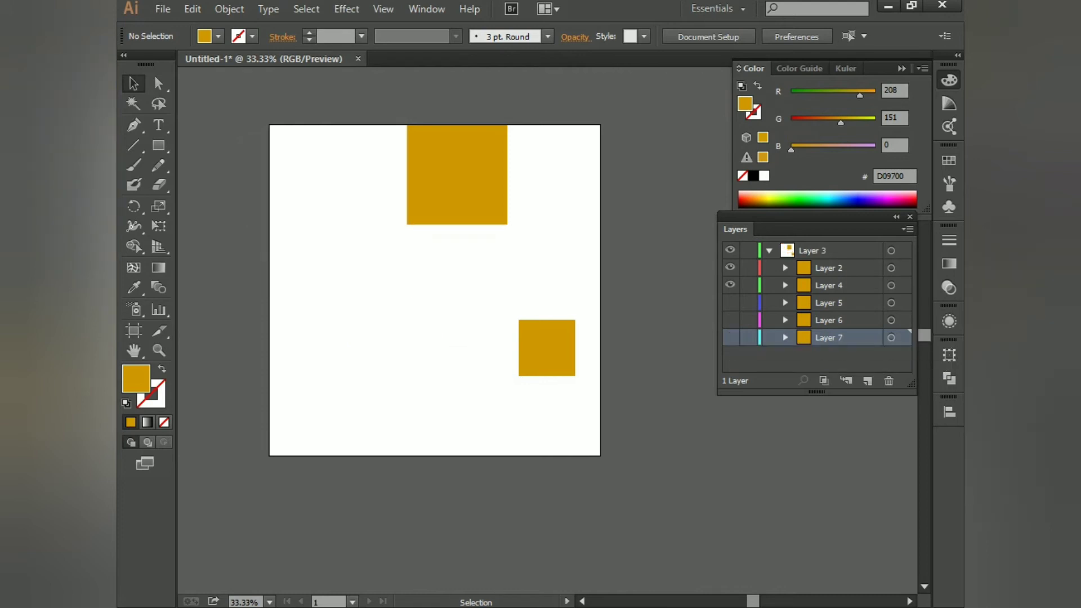
{"action": "left_click", "coordinate": [730, 285]}
{"action": "left_click", "coordinate": [730, 268]}
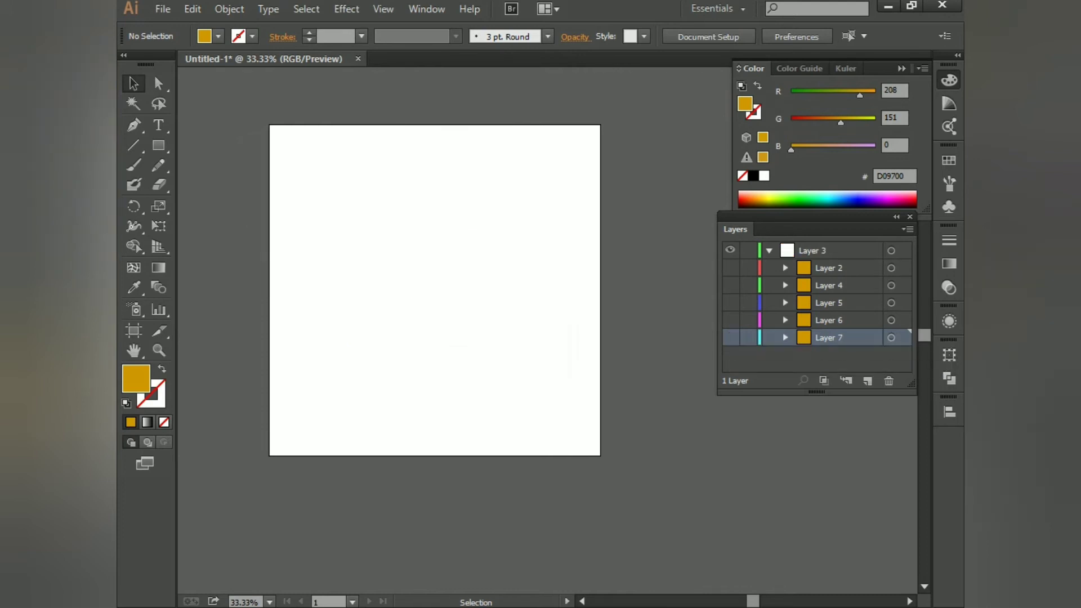
{"action": "left_click", "coordinate": [729, 338]}
{"action": "left_click", "coordinate": [730, 319]}
{"action": "left_click", "coordinate": [729, 303]}
{"action": "left_click", "coordinate": [730, 285]}
{"action": "left_click", "coordinate": [730, 267]}
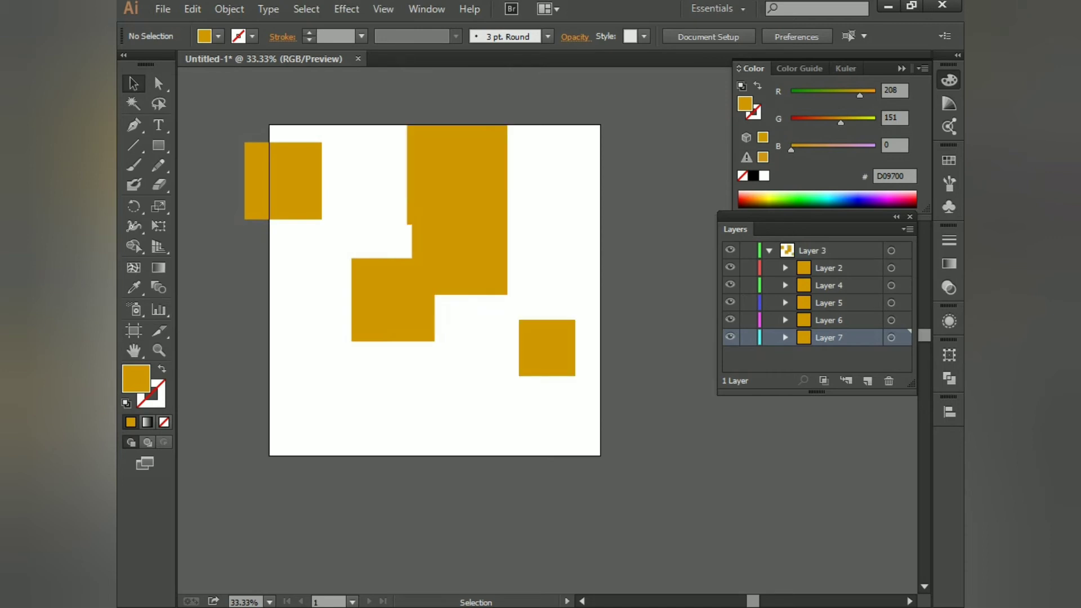
Select the whole range of sublayers from Layer 2 to Layer 7 inside Layer 3, and clear the selection.
{"action": "left_click", "coordinate": [817, 359]}
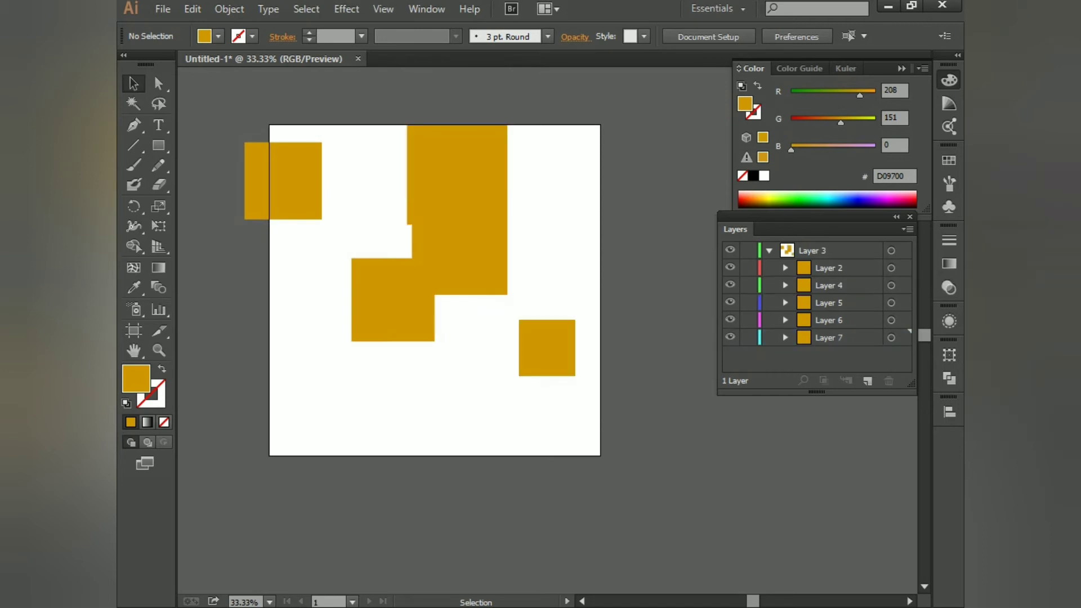
{"action": "left_click", "coordinate": [829, 268]}
{"action": "scroll", "coordinate": [434, 329], "scroll_direction": "up", "scroll_amount": 3}
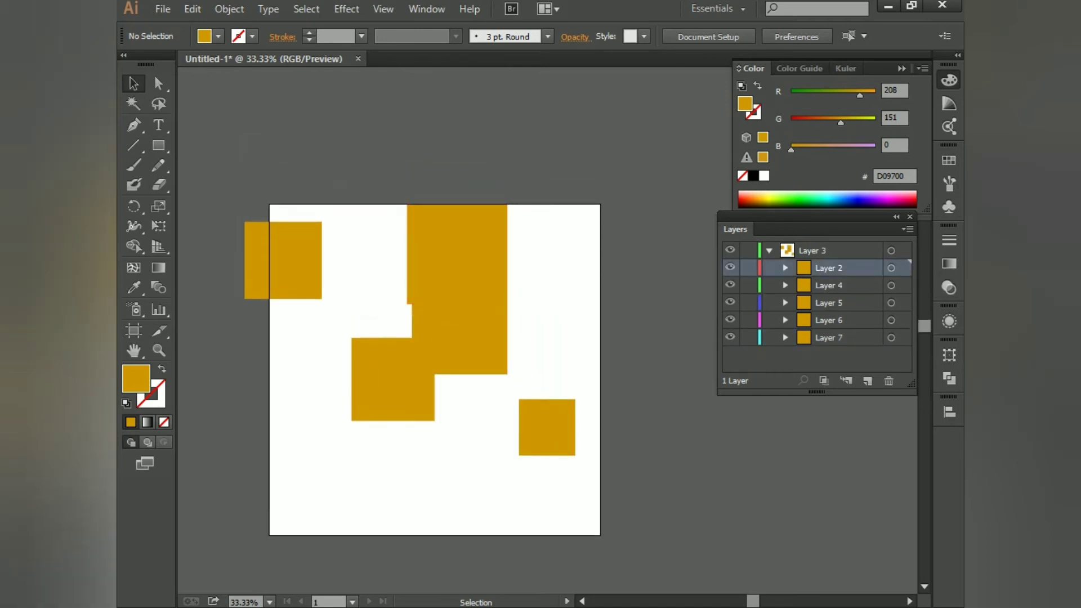
{"action": "left_click", "coordinate": [829, 250]}
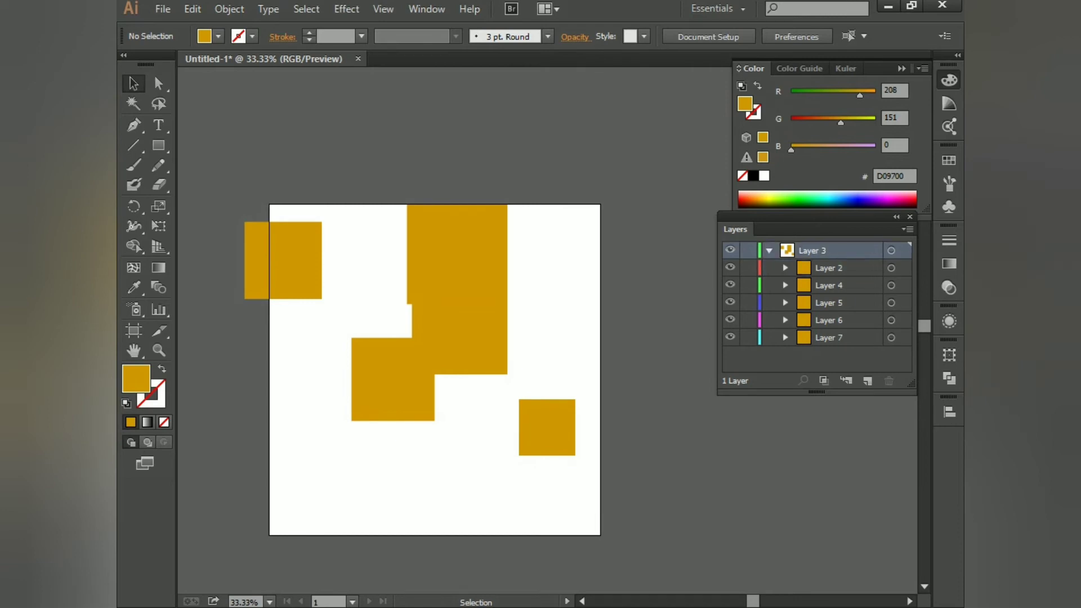
{"action": "left_click", "coordinate": [816, 359]}
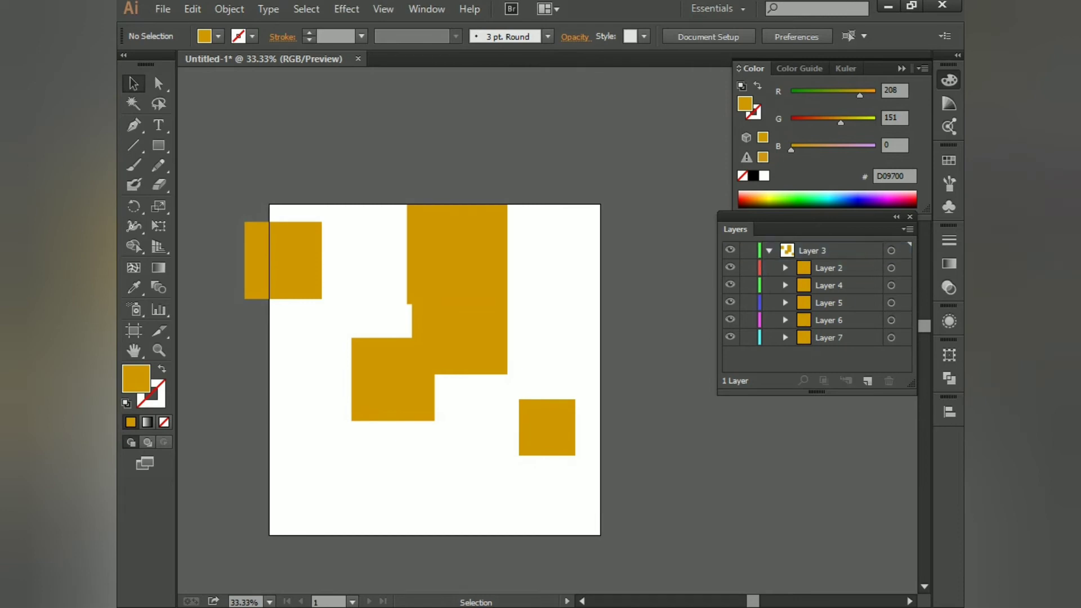
{"action": "left_click", "coordinate": [829, 338]}
{"action": "left_click", "coordinate": [829, 268], "text": "shift"}
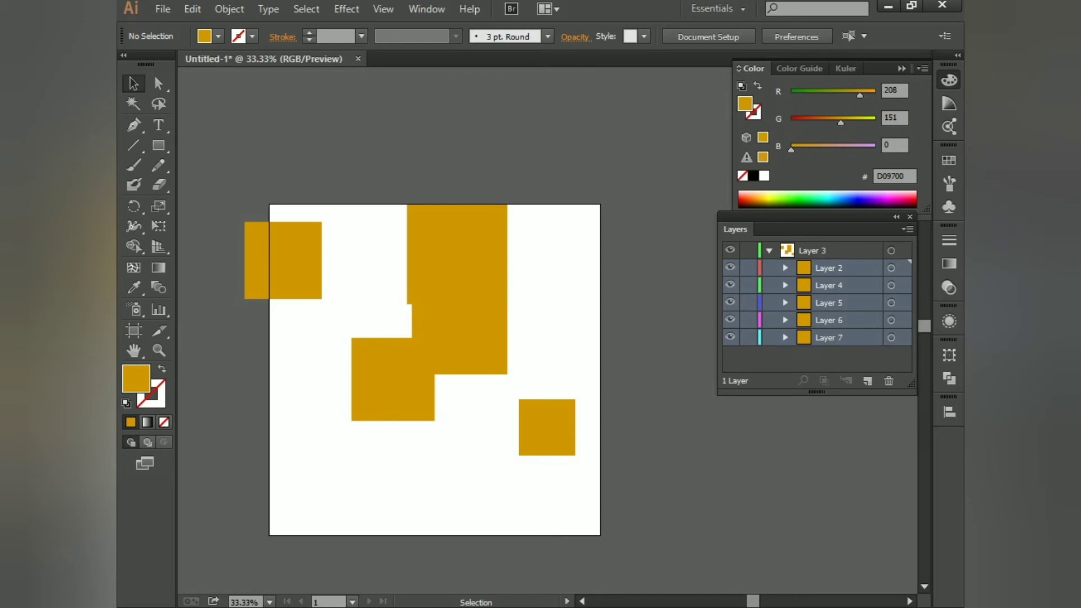
{"action": "left_click", "coordinate": [817, 359]}
{"action": "left_click", "coordinate": [829, 268]}
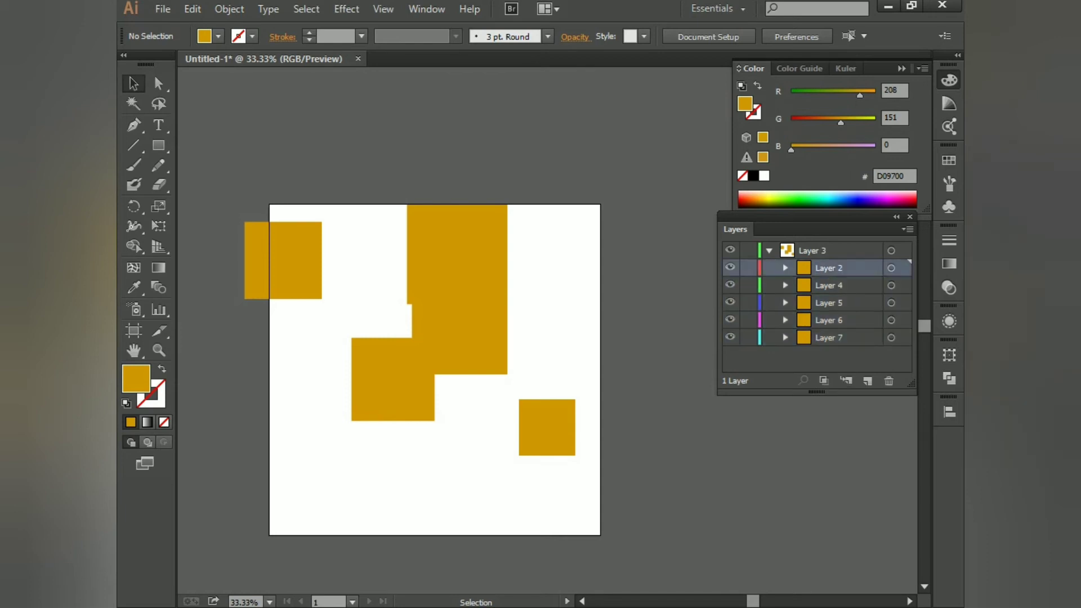
{"action": "left_click", "coordinate": [829, 337], "text": "shift"}
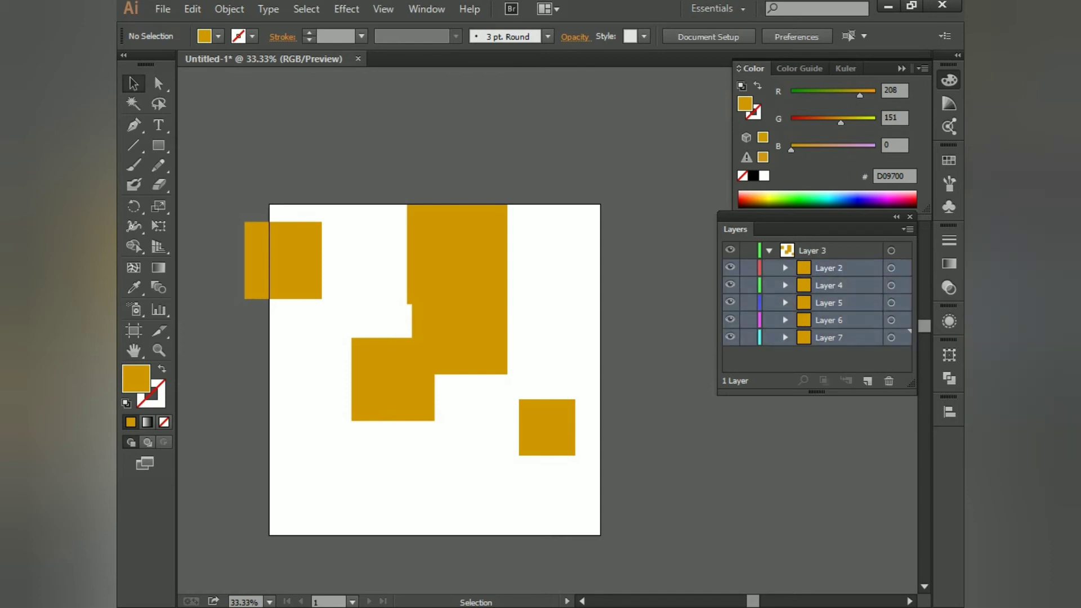
{"action": "left_click", "coordinate": [817, 359]}
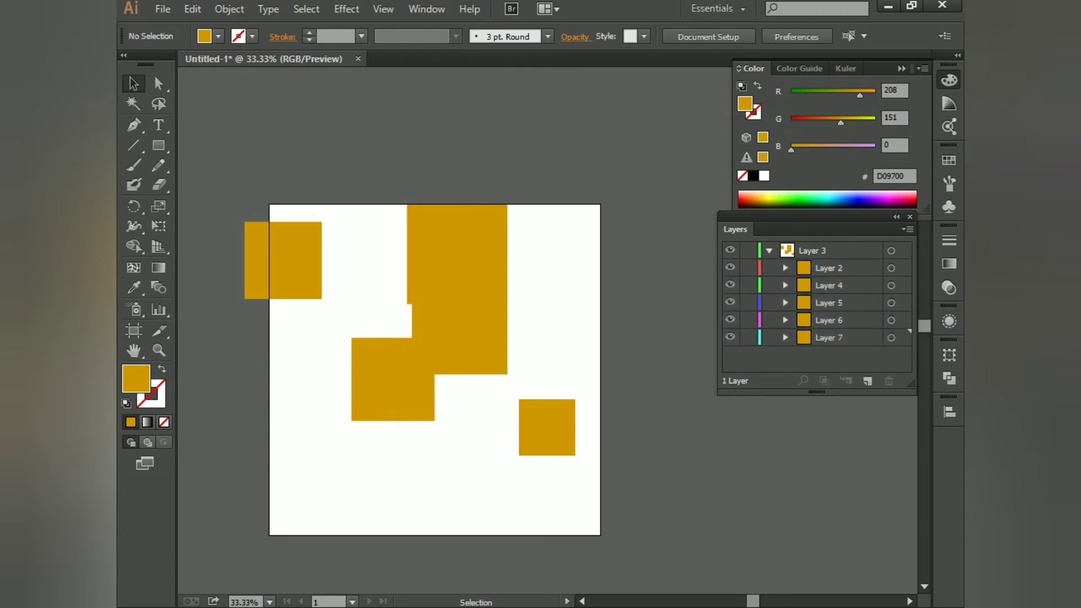
Expand sublayers Layer 7, Layer 6, Layer 5, Layer 4 and Layer 2 to examine the path each one contains.
{"action": "left_click", "coordinate": [785, 338]}
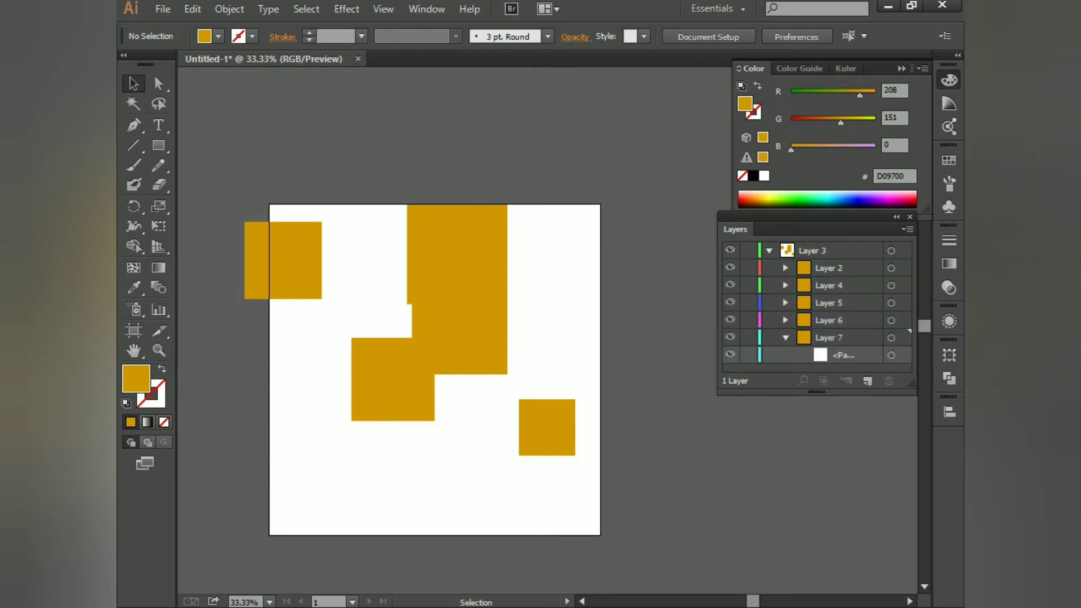
{"action": "left_click", "coordinate": [785, 321]}
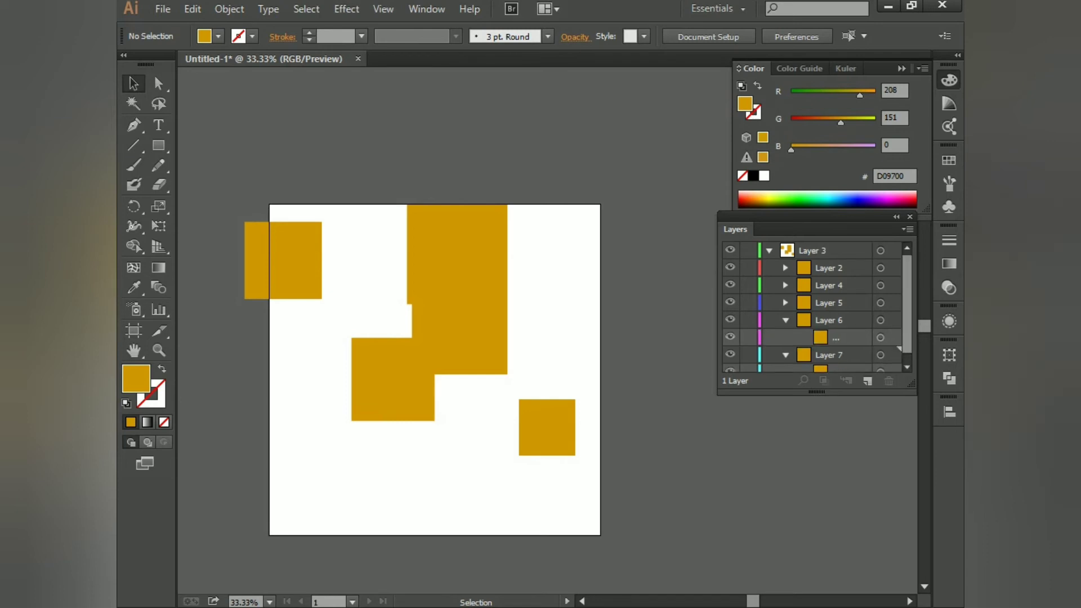
{"action": "left_click", "coordinate": [786, 302]}
{"action": "left_click", "coordinate": [785, 285]}
{"action": "left_click", "coordinate": [786, 267]}
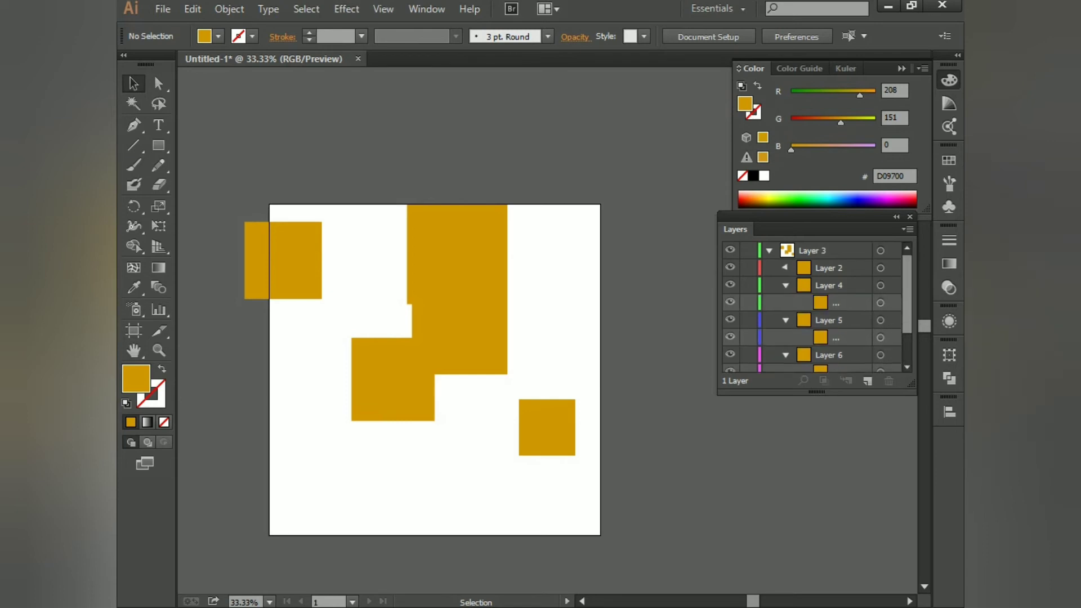
Undo back through the visibility changes and the release to layers, up to and including the square drawn at the artboard's upper edge.
{"action": "key", "text": "ctrl"}
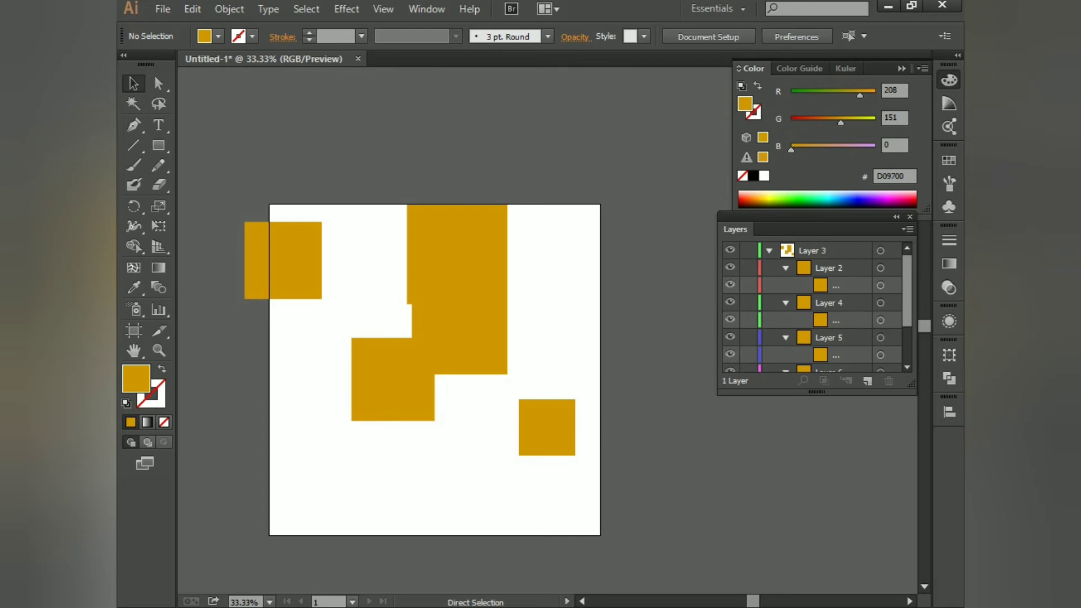
{"action": "key", "text": "ctrl+z"}
{"action": "key", "text": "ctrl+z"}
{"action": "key", "text": "ctrl+z"}
{"action": "key", "text": "ctrl+z"}
{"action": "key", "text": "ctrl+z"}
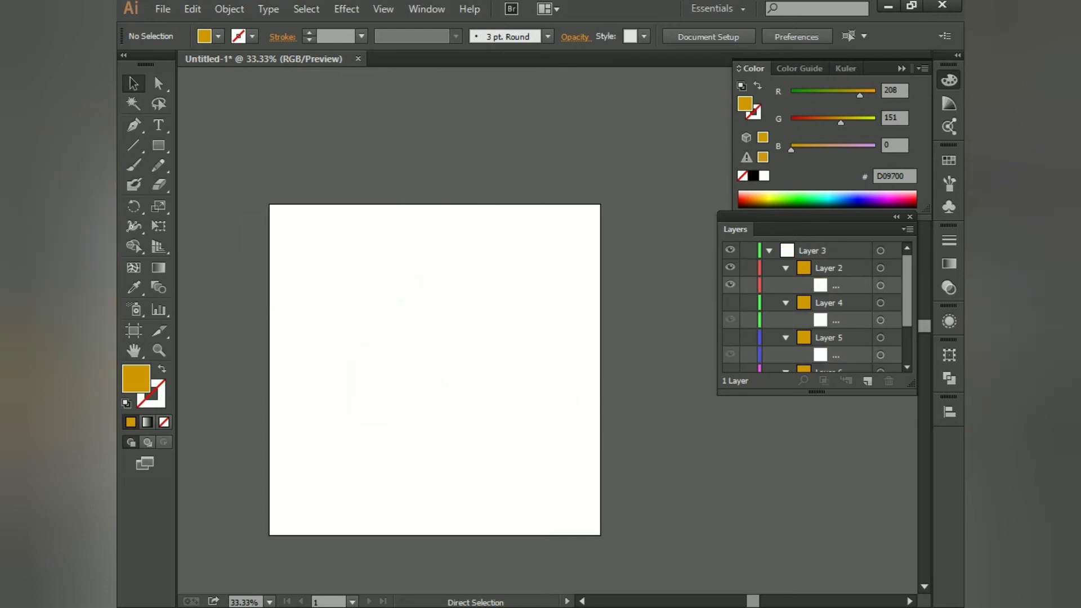
{"action": "key", "text": "ctrl+shift+z"}
{"action": "key", "text": "ctrl+shift+z"}
{"action": "key", "text": "ctrl+shift+z"}
{"action": "key", "text": "ctrl+shift+z"}
{"action": "key", "text": "ctrl+shift+z"}
{"action": "key", "text": "ctrl+shift+z"}
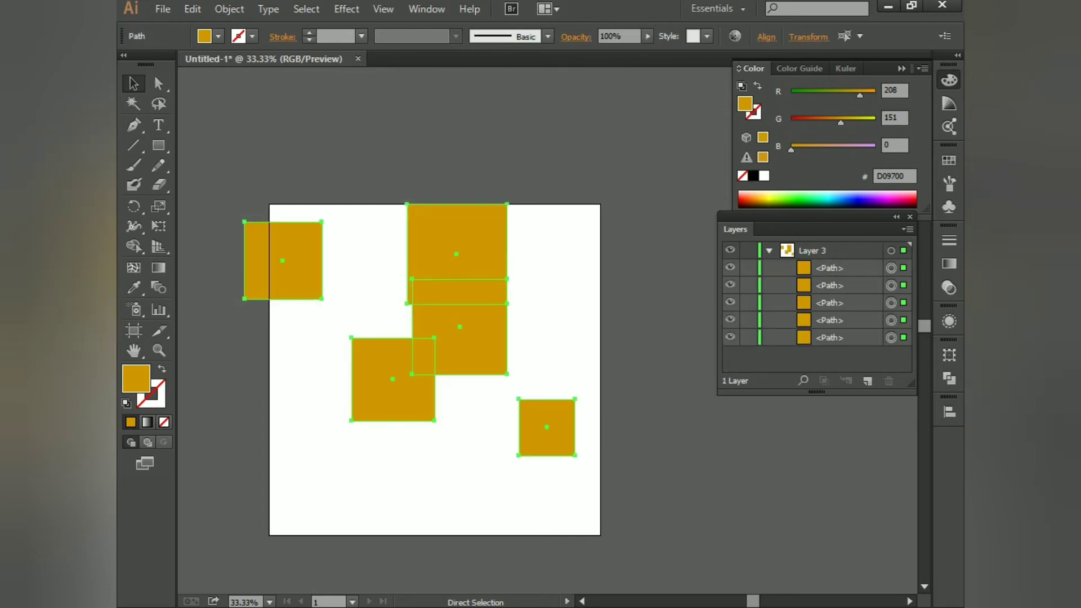
{"action": "key", "text": "ctrl+shift+z"}
{"action": "left_click_drag", "start_coordinate": [213, 167], "coordinate": [615, 472]}
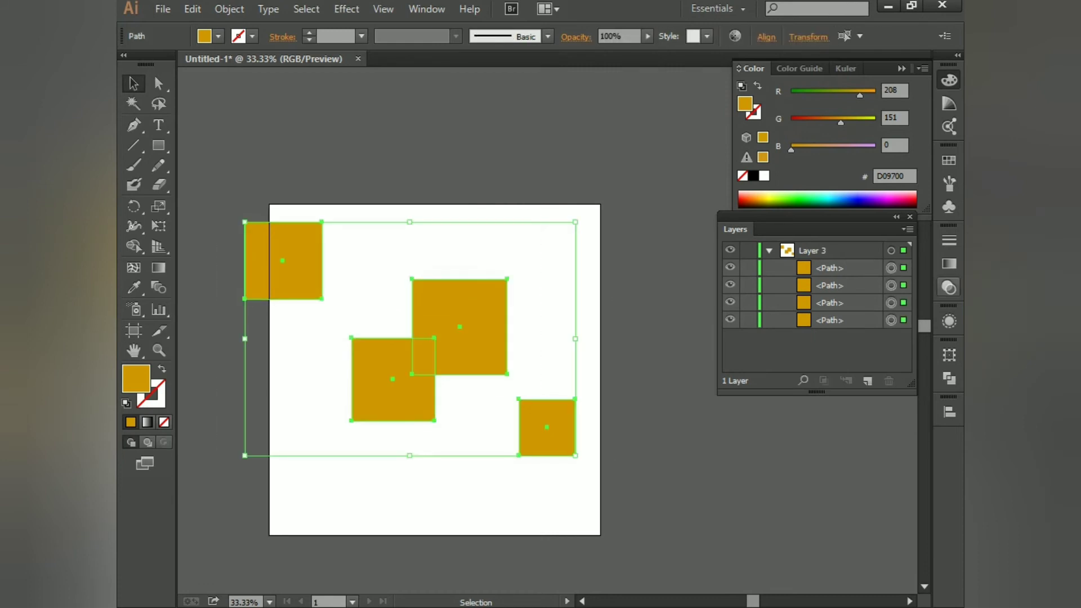
{"action": "left_click", "coordinate": [907, 230]}
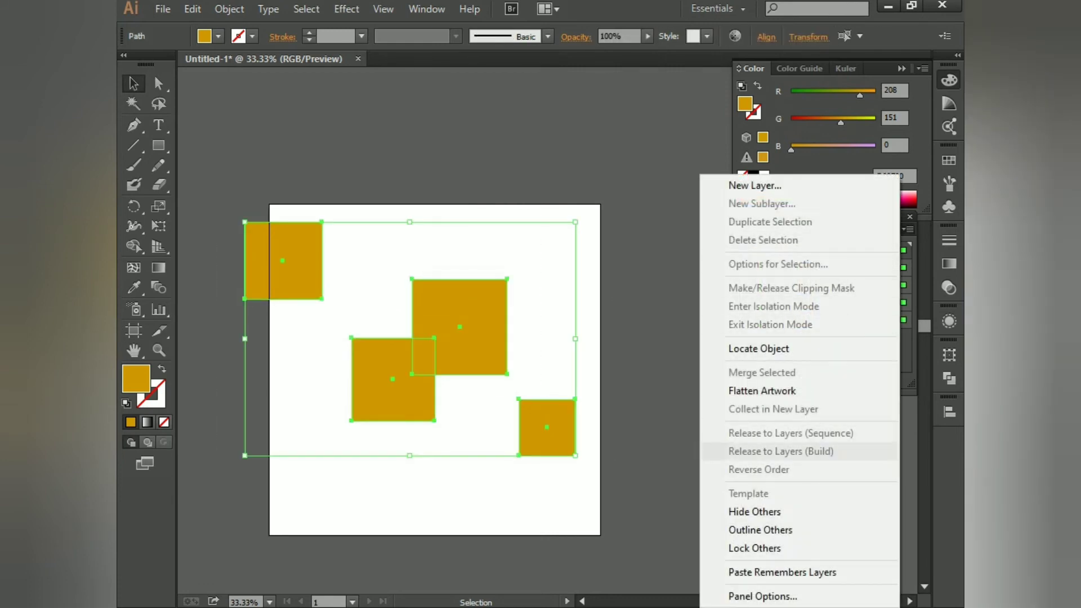
{"action": "left_click", "coordinate": [653, 445]}
{"action": "left_click", "coordinate": [653, 445]}
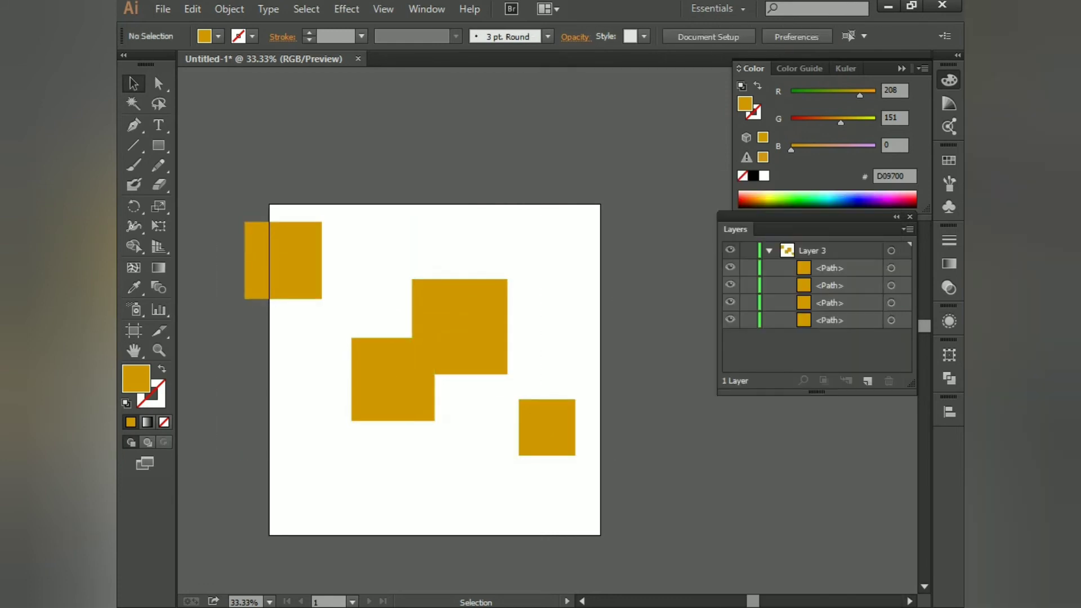
Apply Release to Layers (Build) to Layer 3, and clear the layer selection.
{"action": "left_click", "coordinate": [828, 251]}
{"action": "left_click", "coordinate": [907, 229]}
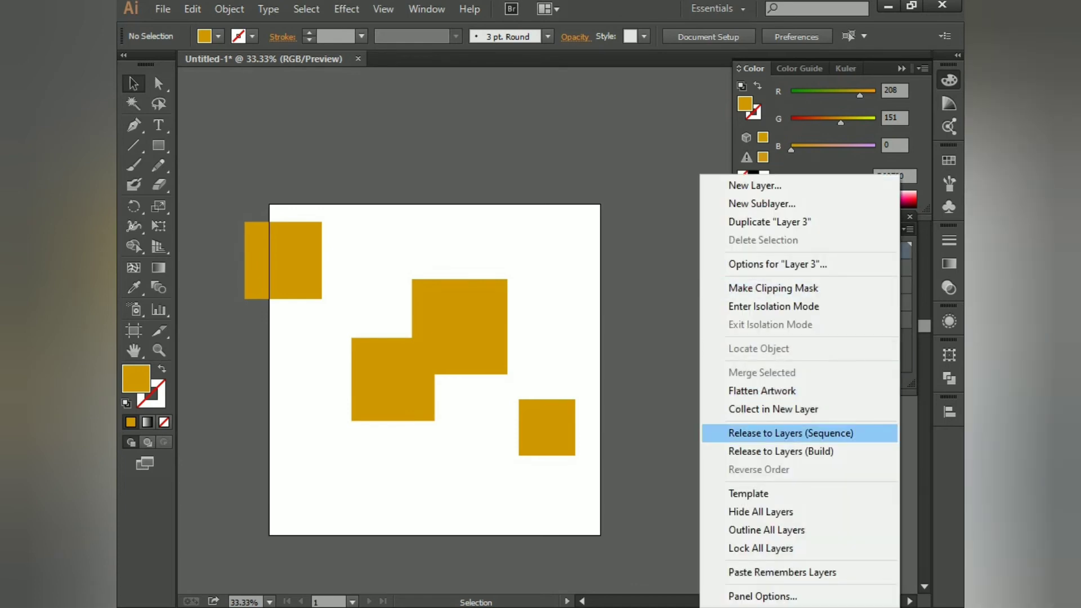
{"action": "left_click", "coordinate": [788, 449]}
{"action": "left_click", "coordinate": [817, 350]}
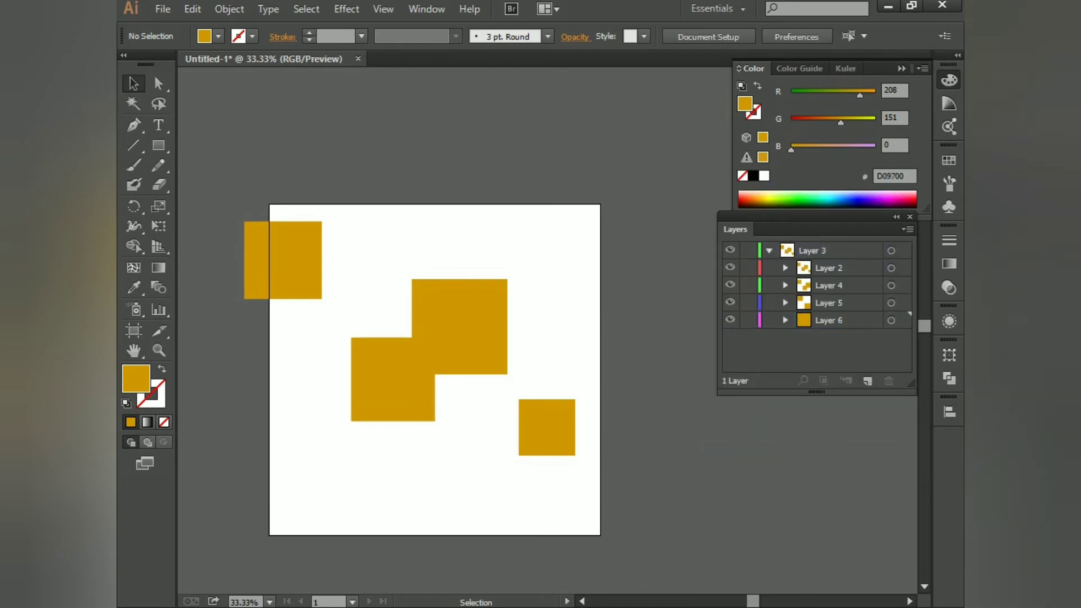
Try to move the sublayers Layer 2, Layer 4, Layer 5 and Layer 6 together out above Layer 3, and deselect them.
{"action": "left_click", "coordinate": [910, 315]}
{"action": "left_click", "coordinate": [909, 264], "text": "shift"}
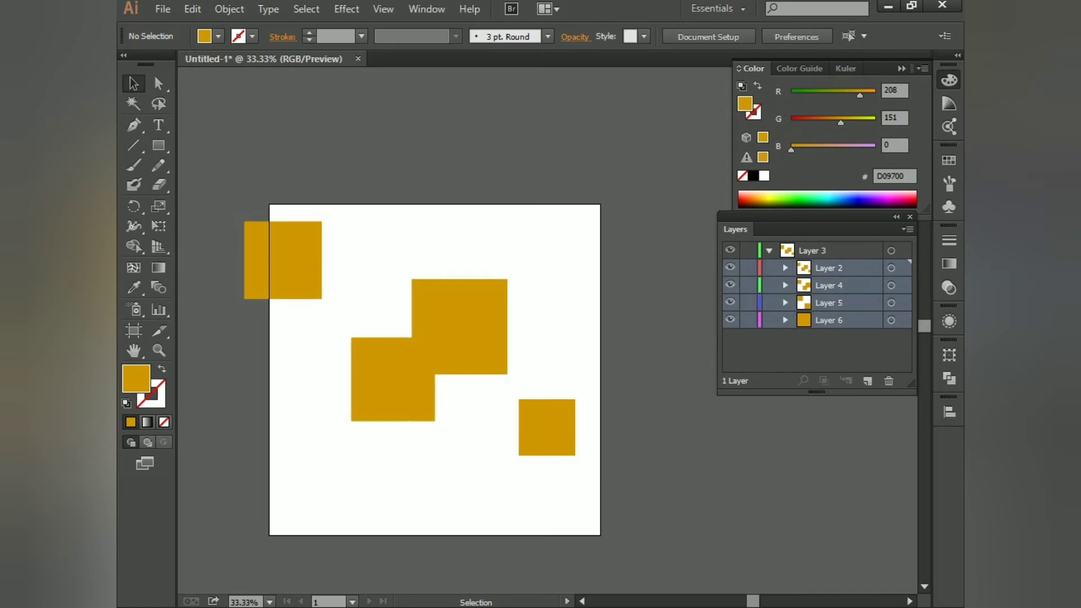
{"action": "left_click_drag", "start_coordinate": [833, 320], "coordinate": [834, 251]}
{"action": "left_click_drag", "start_coordinate": [834, 303], "coordinate": [833, 251]}
{"action": "key", "text": "ctrl+minus"}
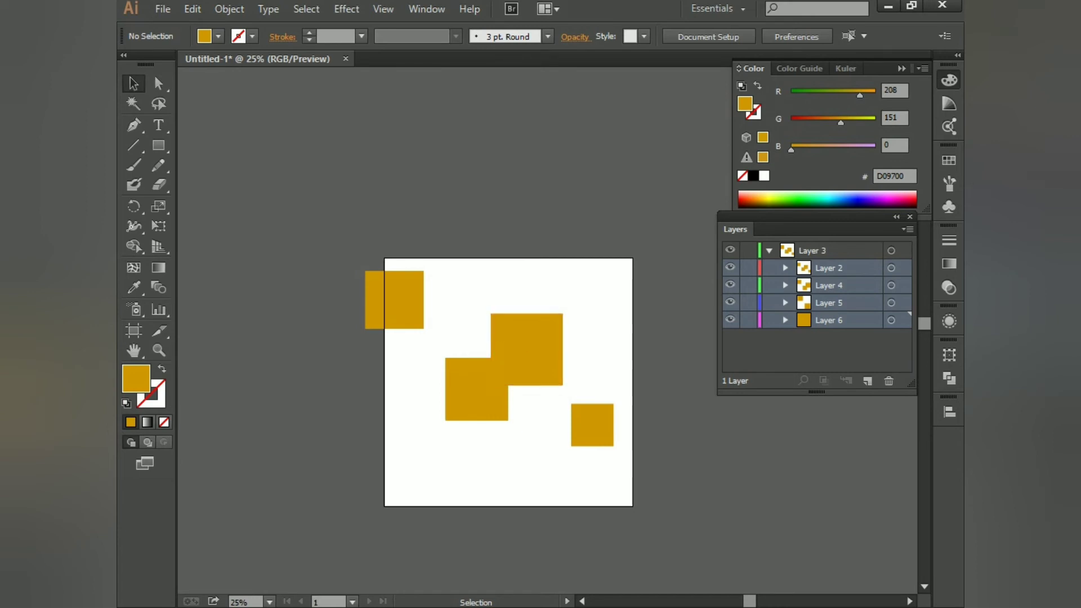
{"action": "left_click", "coordinate": [816, 350]}
Move sublayer Layer 6 above Layer 2 inside Layer 3, keeping its name.
{"action": "double_click", "coordinate": [829, 320]}
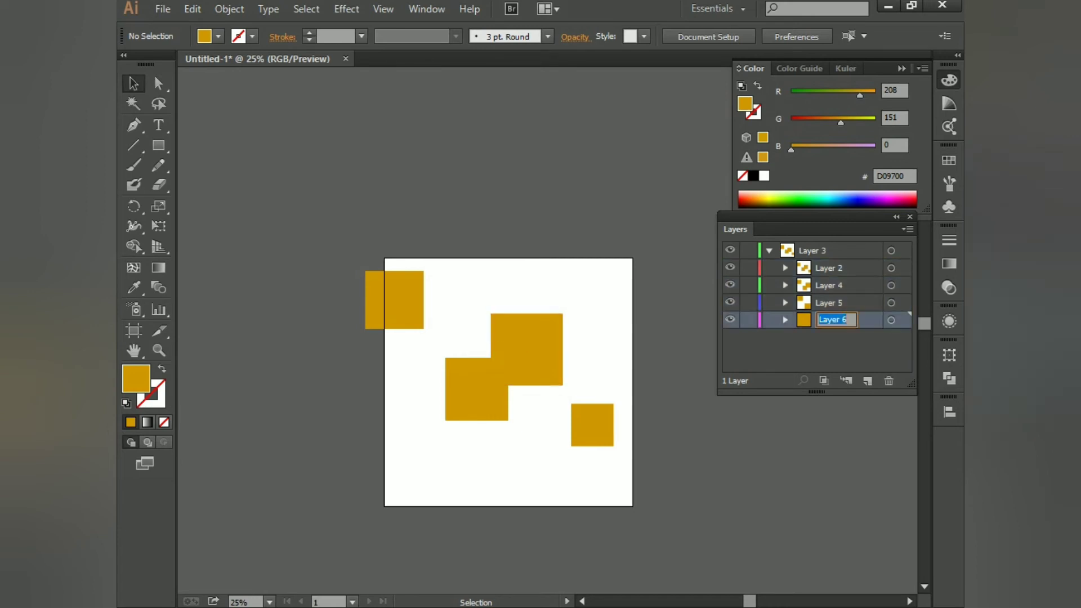
{"action": "left_click", "coordinate": [816, 350]}
{"action": "left_click_drag", "start_coordinate": [829, 321], "coordinate": [829, 252]}
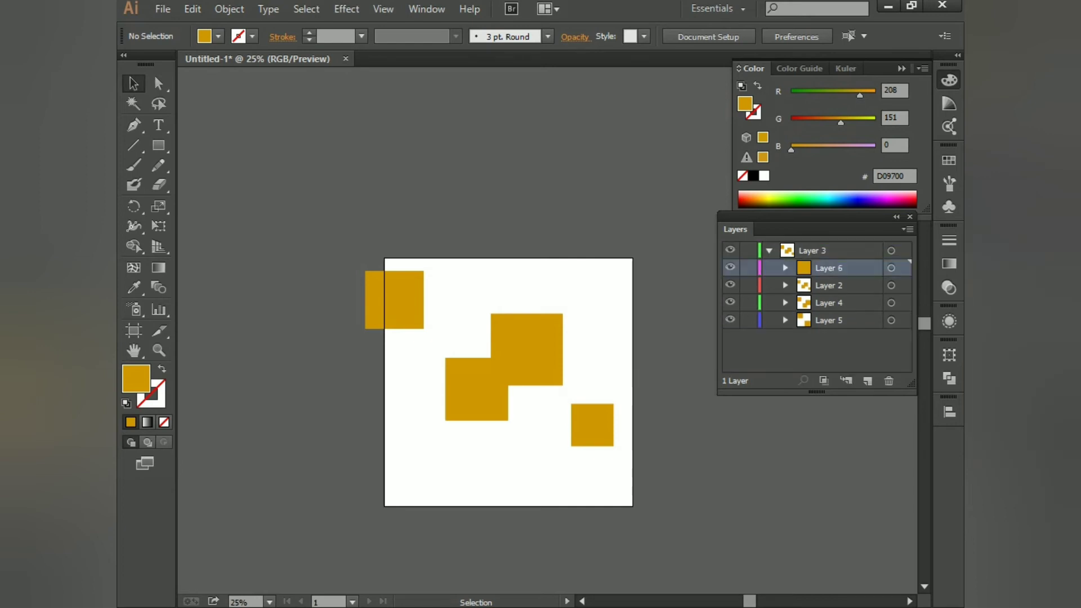
Move sublayer Layer 5 above Layer 6 inside Layer 3, and delete all the squares from the artwork.
{"action": "left_click_drag", "start_coordinate": [828, 320], "coordinate": [829, 260]}
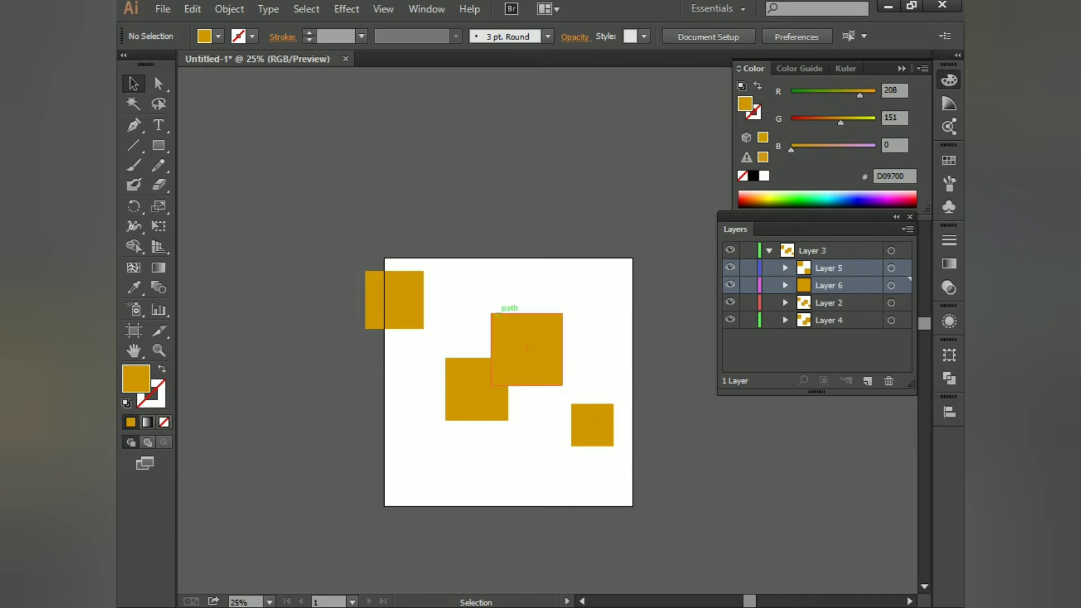
{"action": "left_click_drag", "start_coordinate": [321, 240], "coordinate": [654, 476]}
{"action": "key", "text": "Delete"}
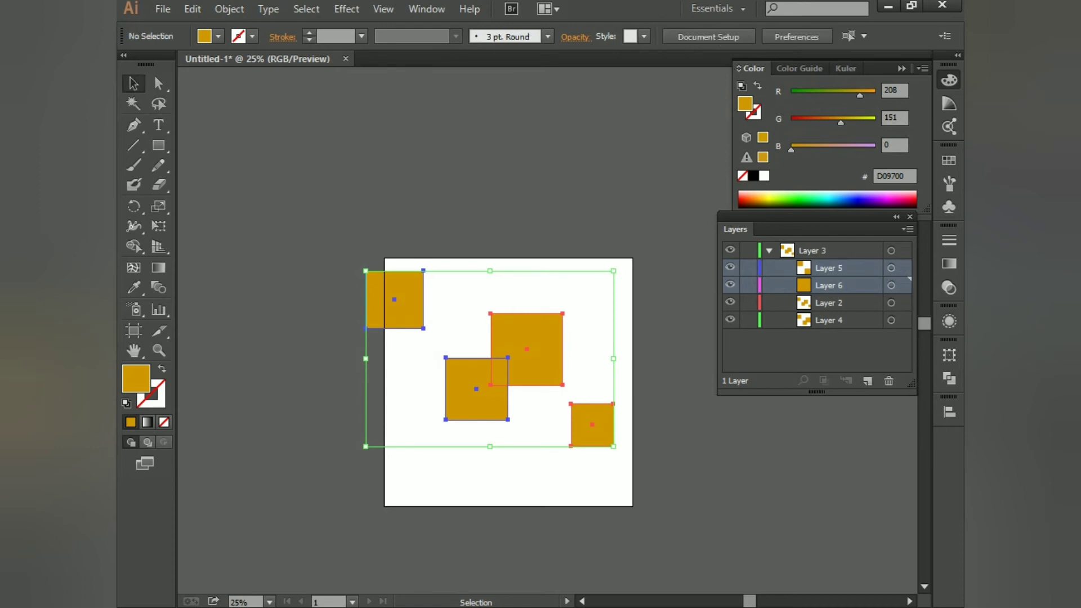
{"action": "key", "text": "l"}
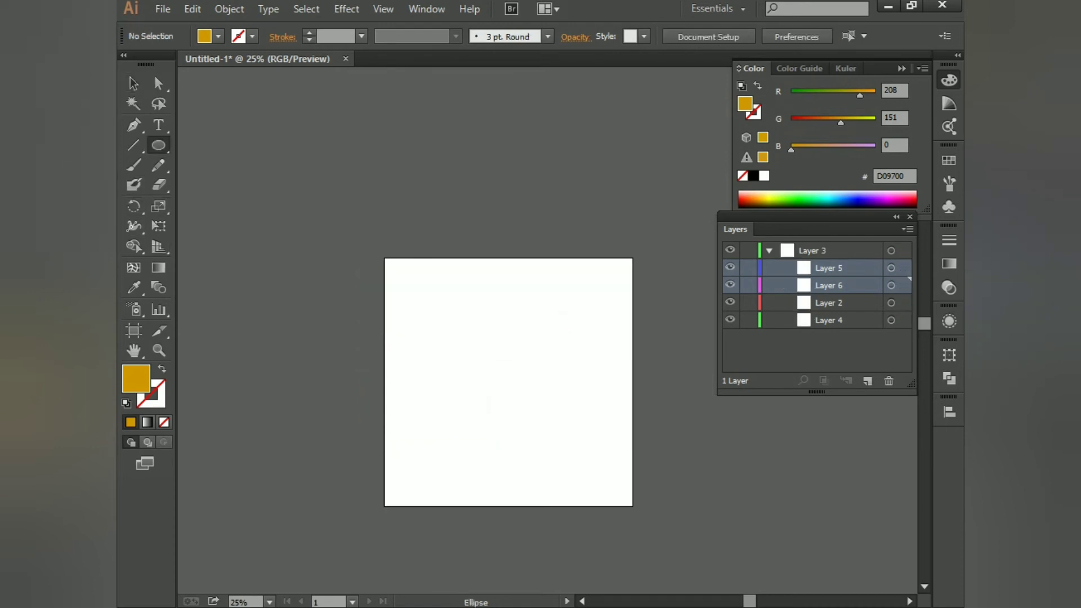
{"action": "scroll", "coordinate": [509, 354], "scroll_direction": "up", "scroll_amount": 2}
{"action": "left_click_drag", "start_coordinate": [481, 321], "coordinate": [559, 398]}
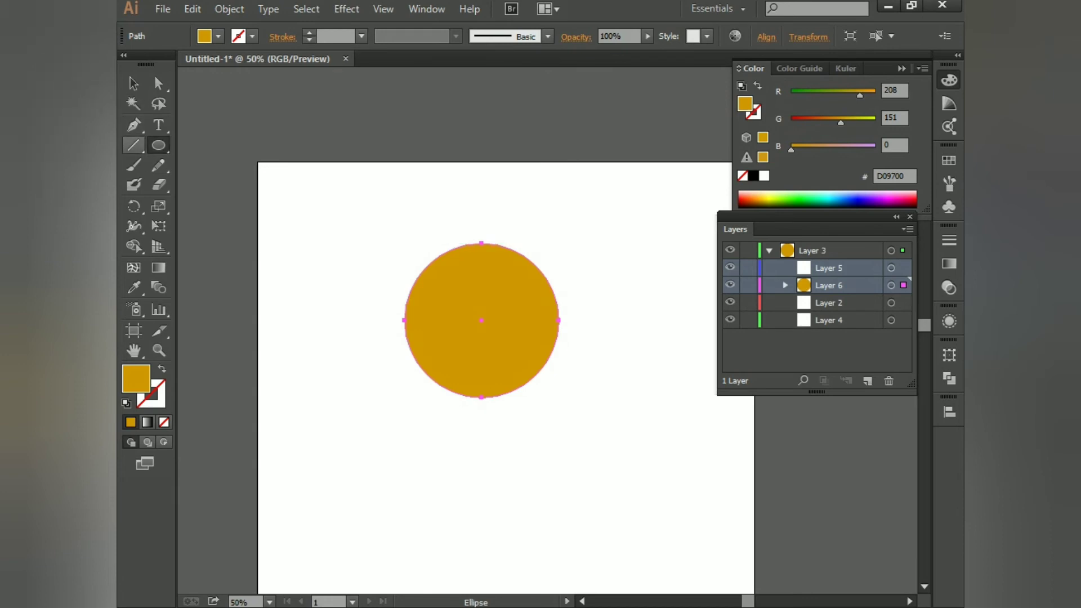
{"action": "key", "text": "m"}
{"action": "left_click_drag", "start_coordinate": [158, 145], "coordinate": [237, 164]}
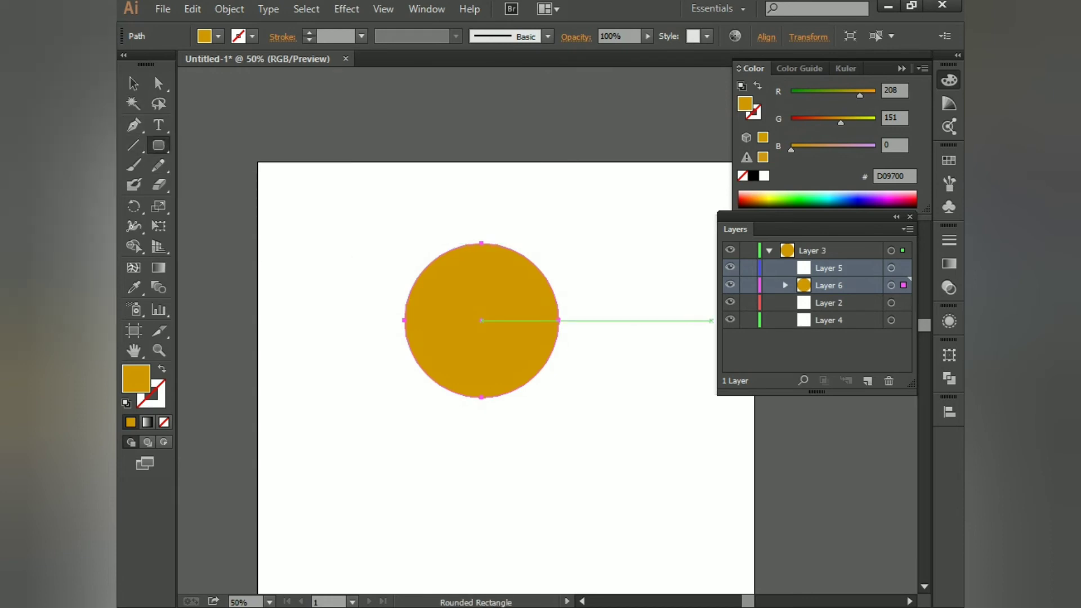
{"action": "left_click", "coordinate": [829, 302]}
{"action": "key", "text": "Delete"}
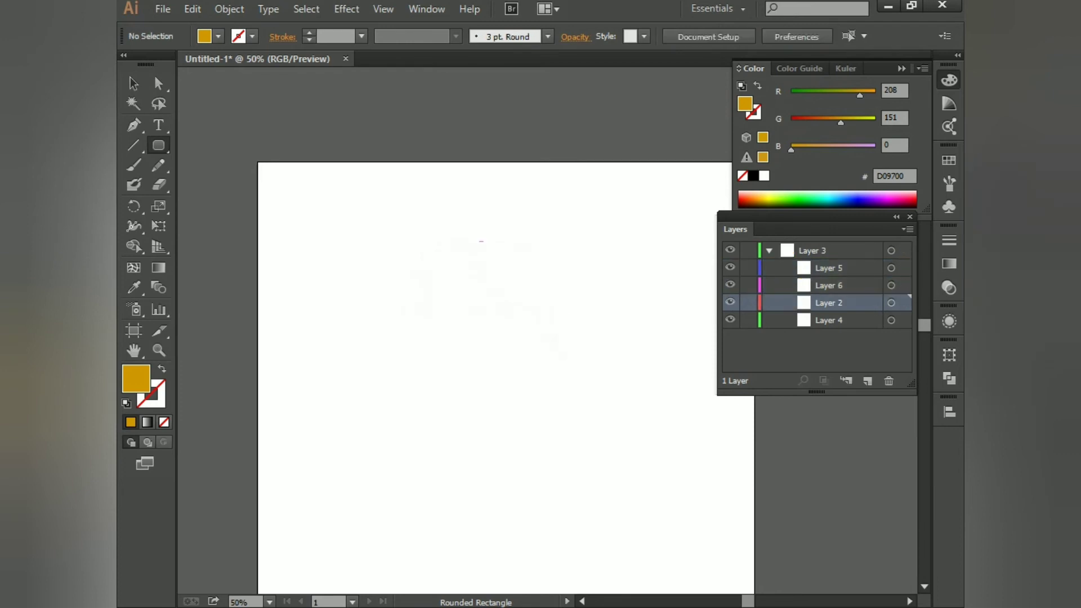
{"action": "left_click", "coordinate": [829, 303]}
{"action": "left_click", "coordinate": [829, 286]}
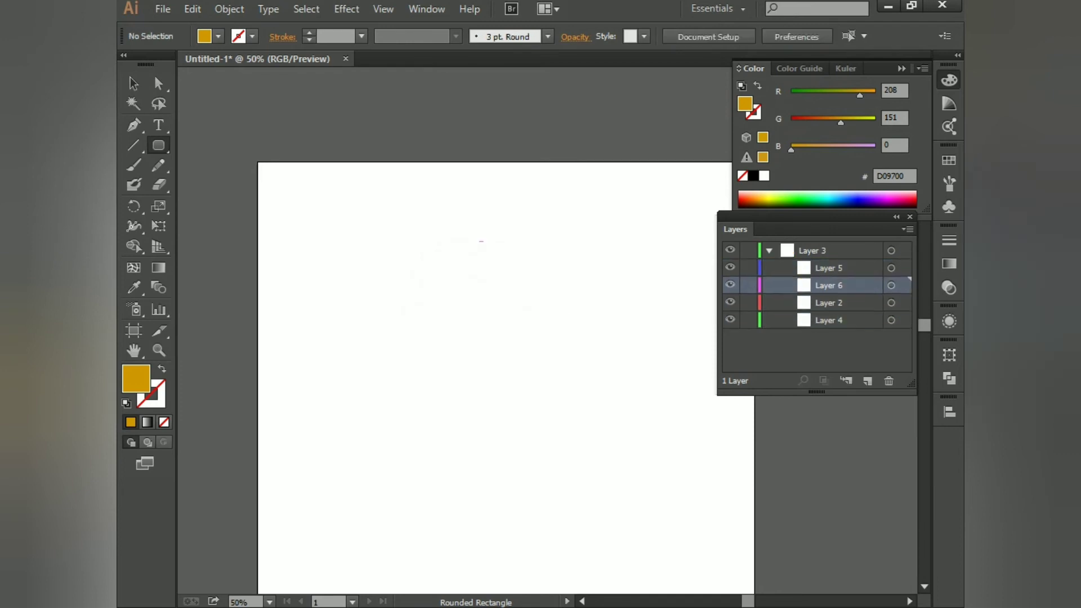
Create a new top-level layer above Layer 3, and delete Layer 3 with all its sublayers.
{"action": "left_click", "coordinate": [769, 251]}
{"action": "left_click", "coordinate": [813, 250]}
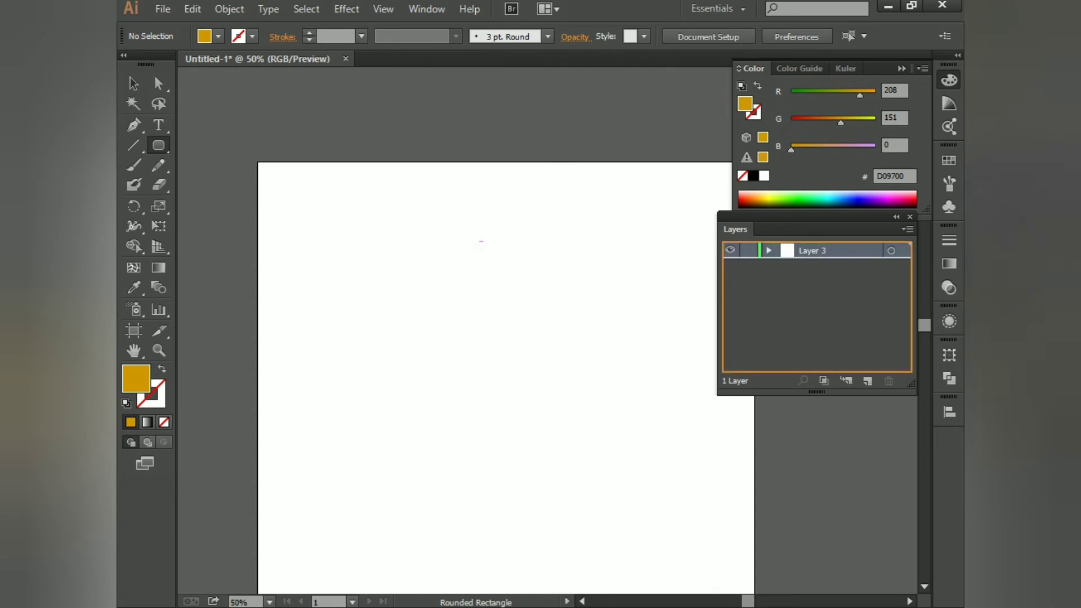
{"action": "left_click", "coordinate": [847, 381]}
{"action": "left_click", "coordinate": [868, 381]}
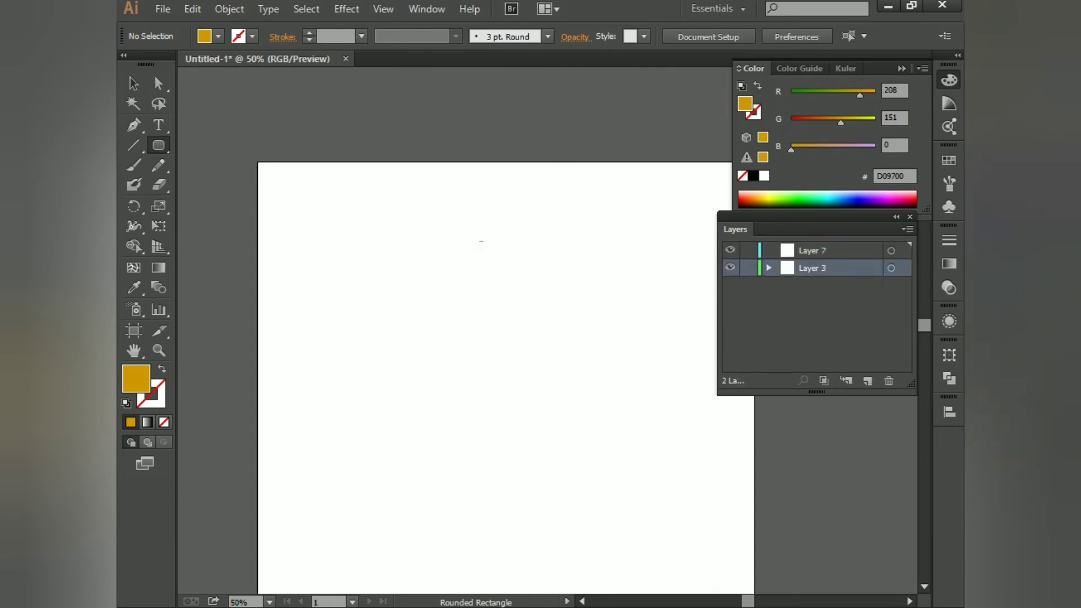
{"action": "left_click", "coordinate": [889, 381]}
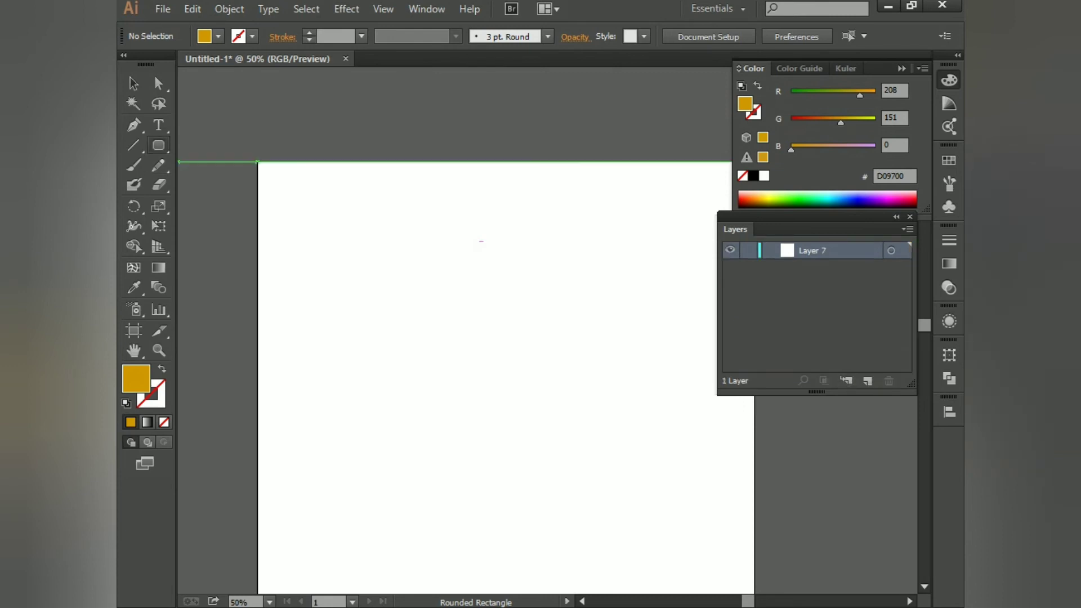
Draw a large gold circle in the upper middle of the artboard on Layer 7, and shift it slightly right and down.
{"action": "scroll", "coordinate": [481, 241], "scroll_direction": "down", "scroll_amount": 2}
{"action": "key", "text": "l"}
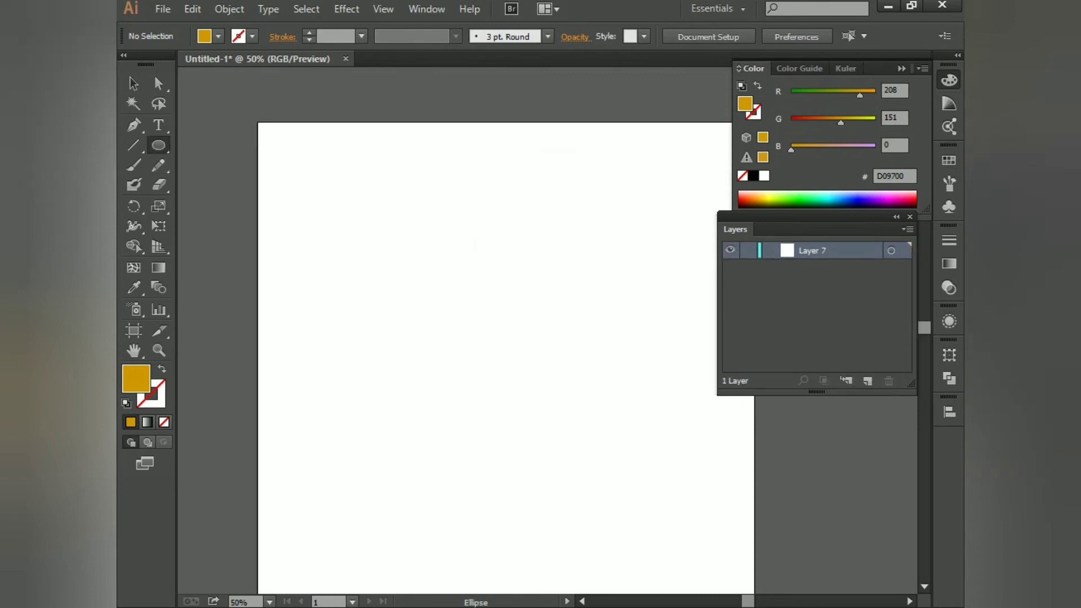
{"action": "left_click_drag", "start_coordinate": [419, 240], "coordinate": [574, 394]}
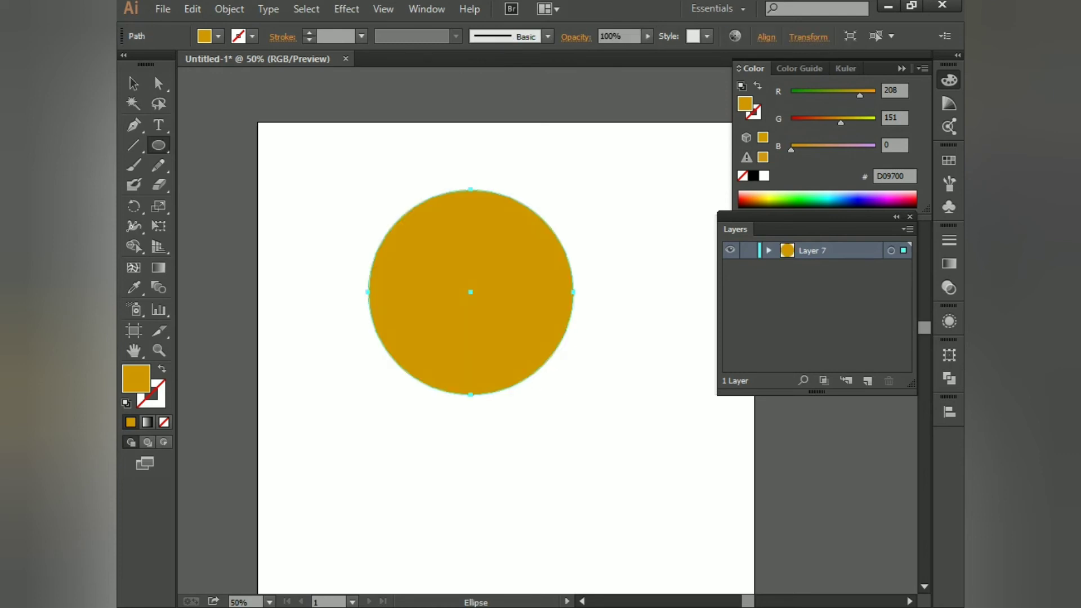
{"action": "key", "text": "v"}
{"action": "left_click_drag", "start_coordinate": [471, 292], "coordinate": [496, 303]}
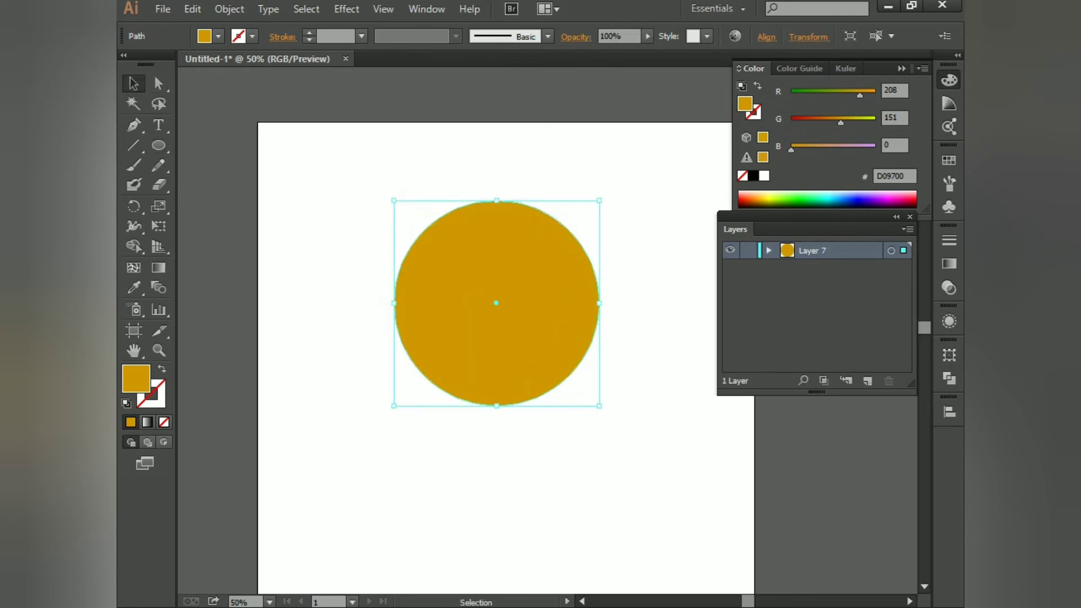
Rename the circle's layer to "body" and deselect the circle.
{"action": "double_click", "coordinate": [813, 250]}
{"action": "type", "text": "body"}
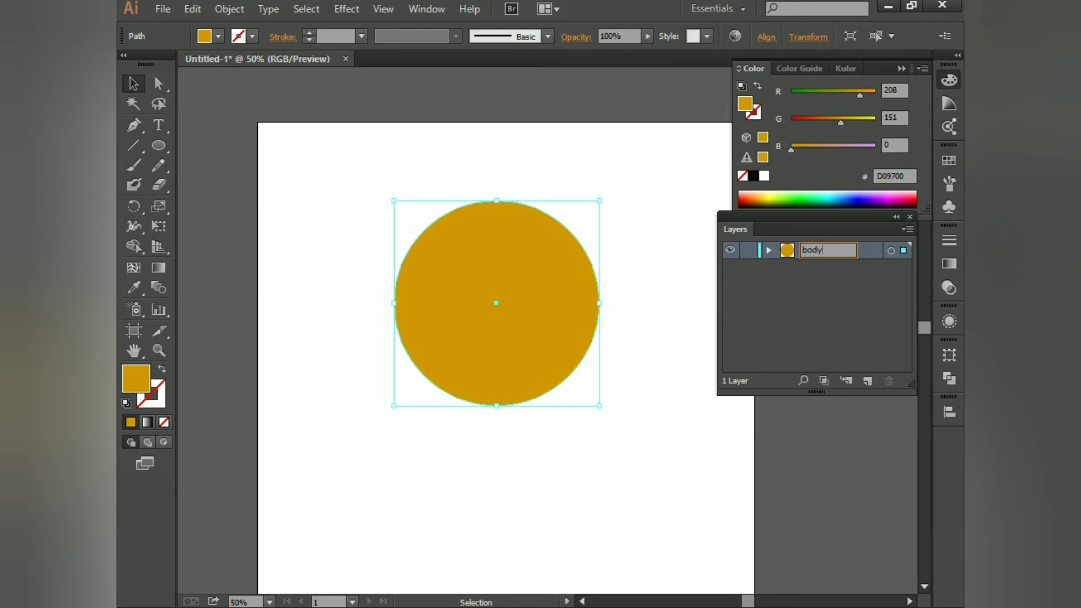
{"action": "left_click", "coordinate": [664, 327]}
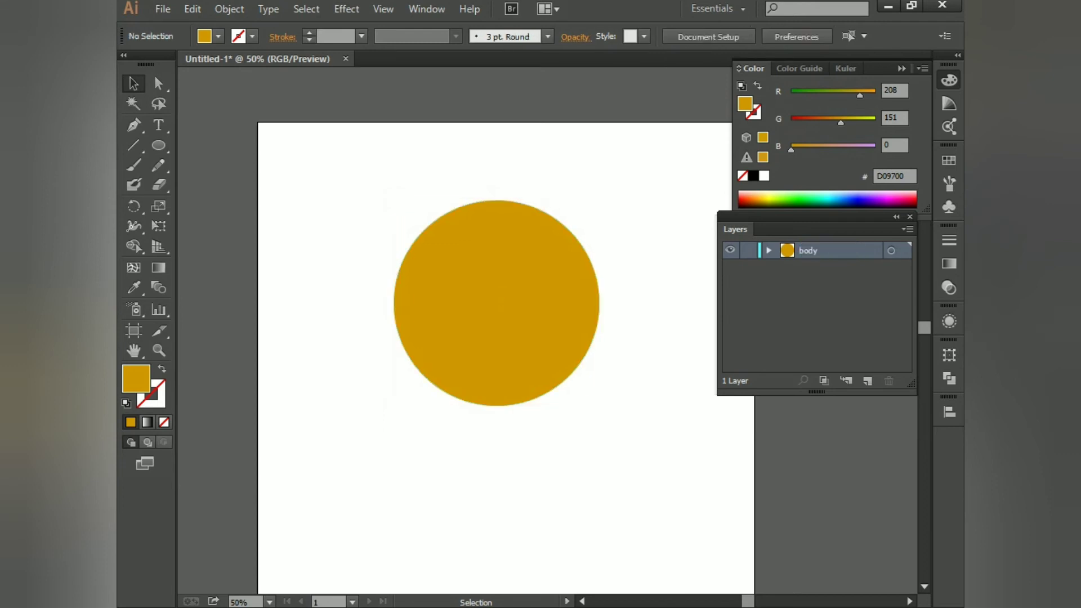
Add a new layer above the body layer and name it "laft hand".
{"action": "left_click", "coordinate": [867, 381]}
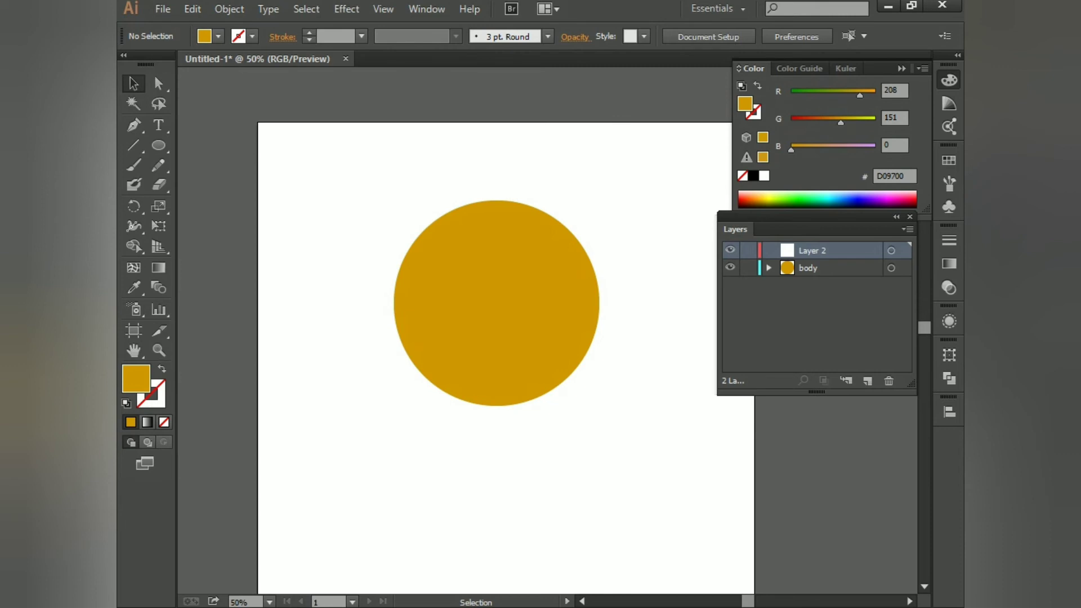
{"action": "key", "text": "e"}
{"action": "key", "text": "f"}
{"action": "key", "text": "t"}
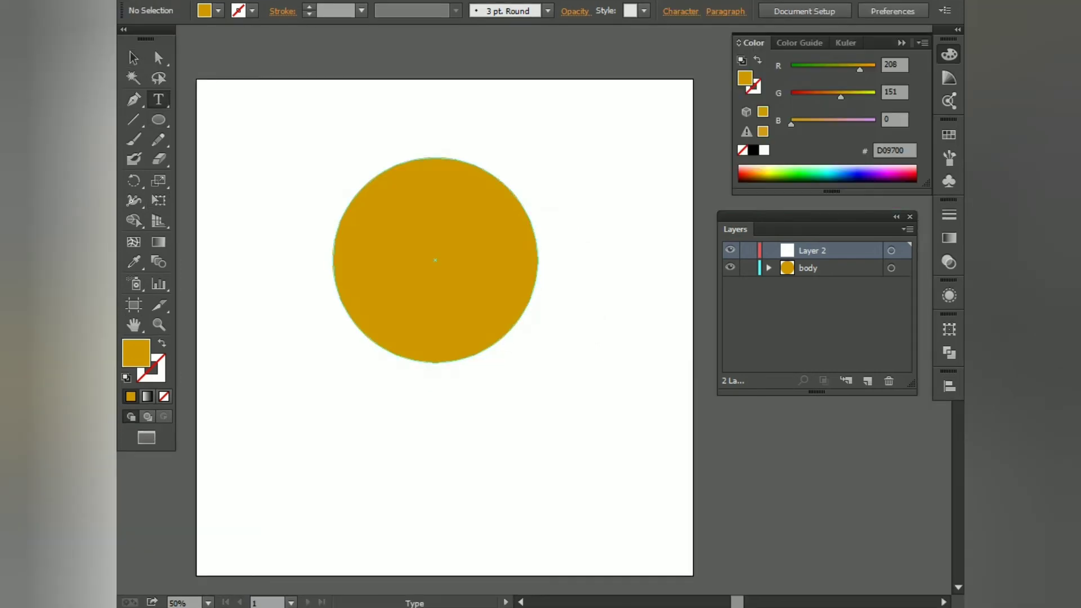
{"action": "key", "text": "h"}
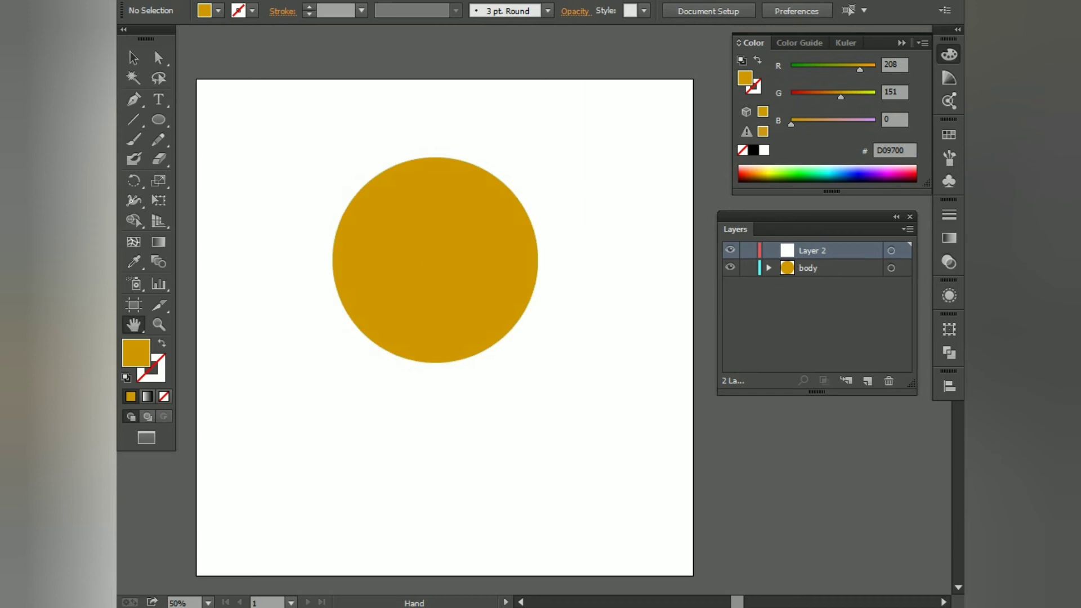
{"action": "double_click", "coordinate": [813, 250]}
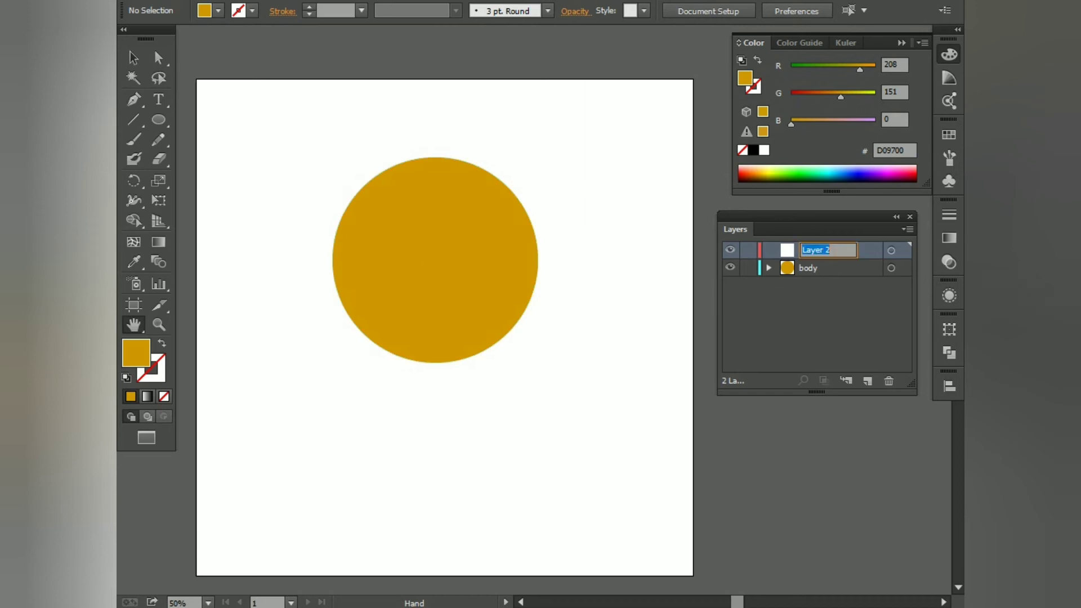
{"action": "type", "text": "laft hand"}
{"action": "key", "text": "Return"}
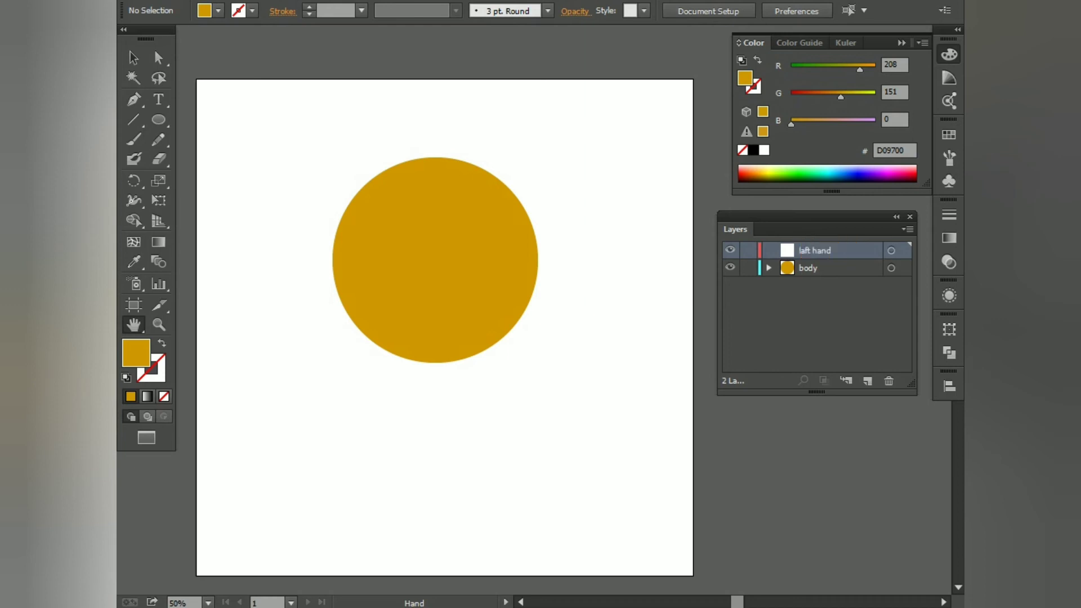
Draw a tall, narrow rounded rectangle over the circle's left edge on the laft hand layer, and fill it with the light brown swatch.
{"action": "left_click_drag", "start_coordinate": [158, 119], "coordinate": [242, 139]}
{"action": "left_click_drag", "start_coordinate": [333, 226], "coordinate": [358, 382]}
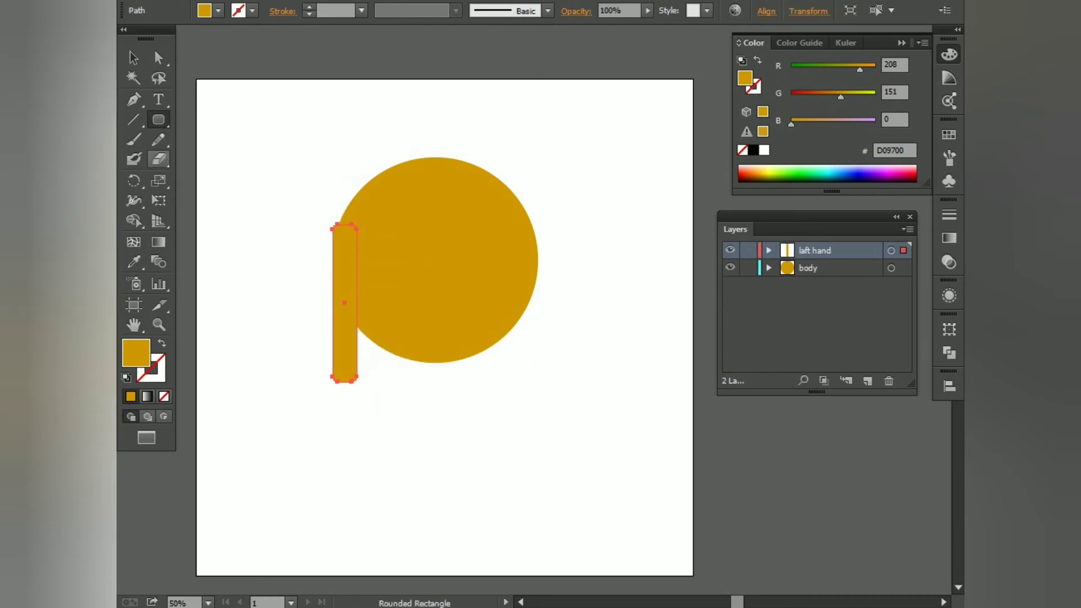
{"action": "key", "text": "v"}
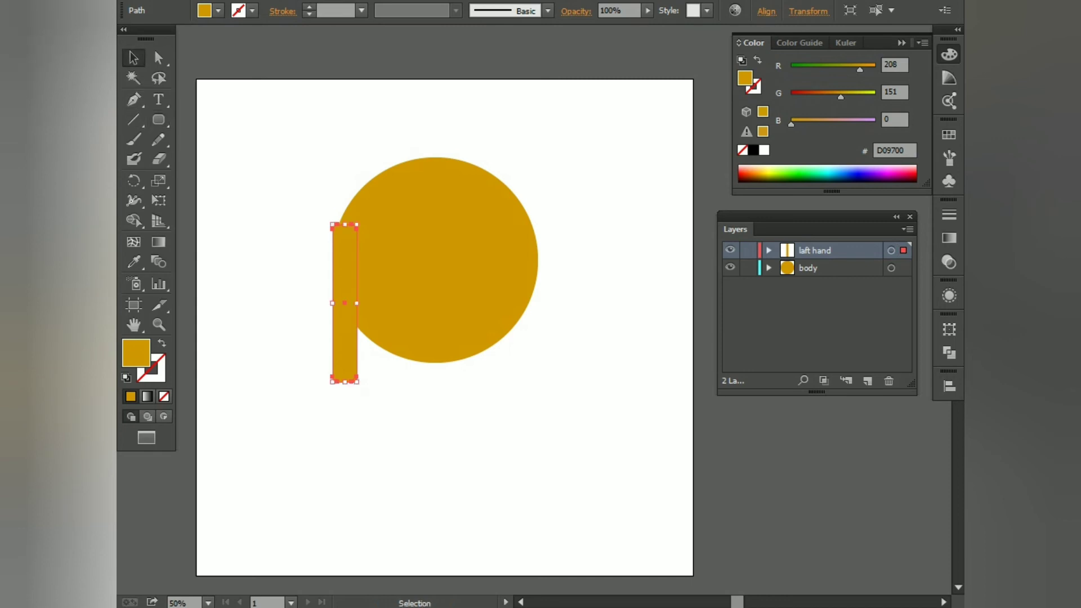
{"action": "left_click_drag", "start_coordinate": [841, 96], "coordinate": [814, 97]}
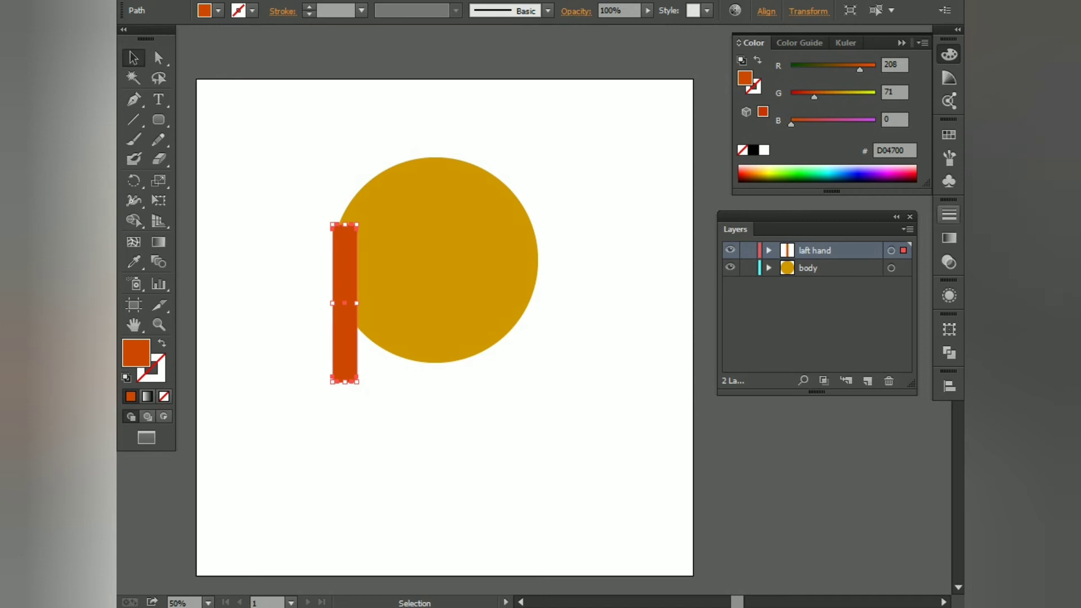
{"action": "left_click", "coordinate": [949, 134]}
{"action": "left_click", "coordinate": [813, 194]}
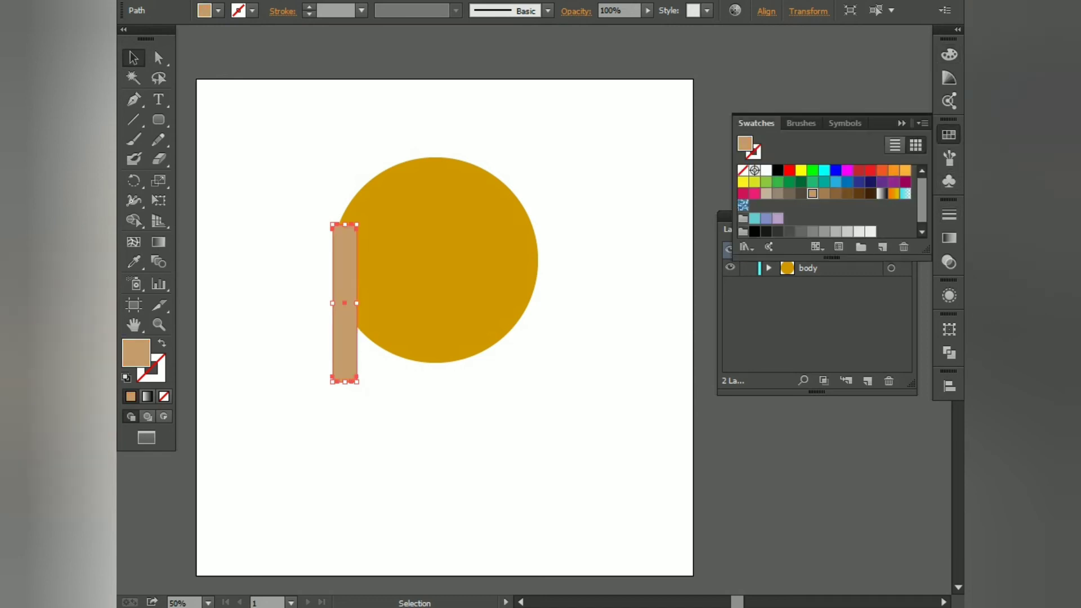
{"action": "left_click", "coordinate": [387, 378]}
Round all the corners of the brown rectangle to the maximum so that both ends become semicircular.
{"action": "left_click", "coordinate": [338, 292]}
{"action": "scroll", "coordinate": [338, 293], "scroll_direction": "up", "scroll_amount": 3}
{"action": "scroll", "coordinate": [338, 292], "scroll_direction": "up", "scroll_amount": 1}
{"action": "left_click", "coordinate": [159, 58]}
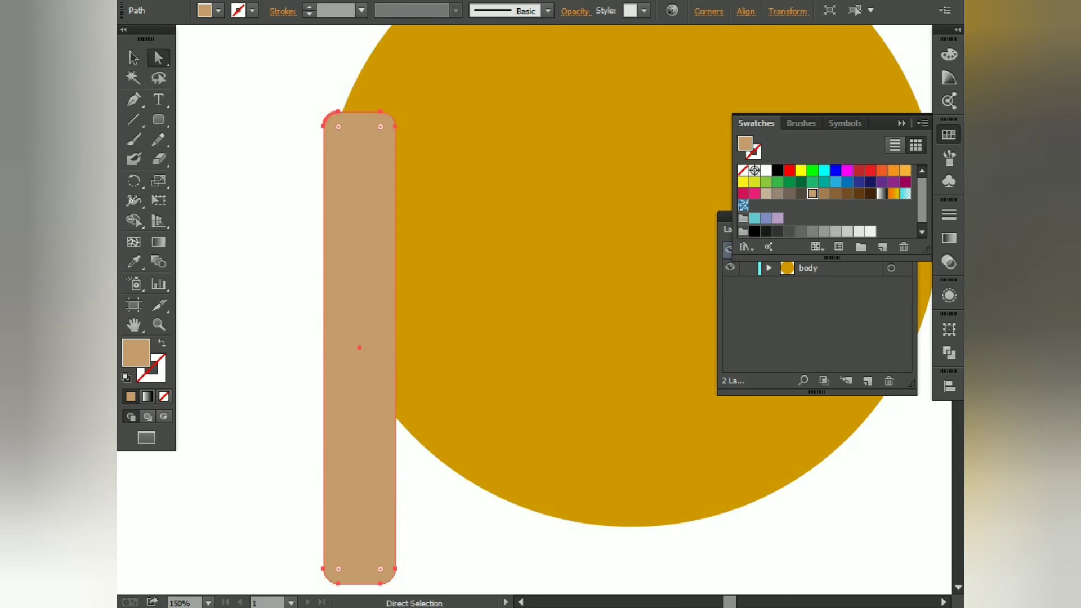
{"action": "left_click_drag", "start_coordinate": [339, 127], "coordinate": [360, 145]}
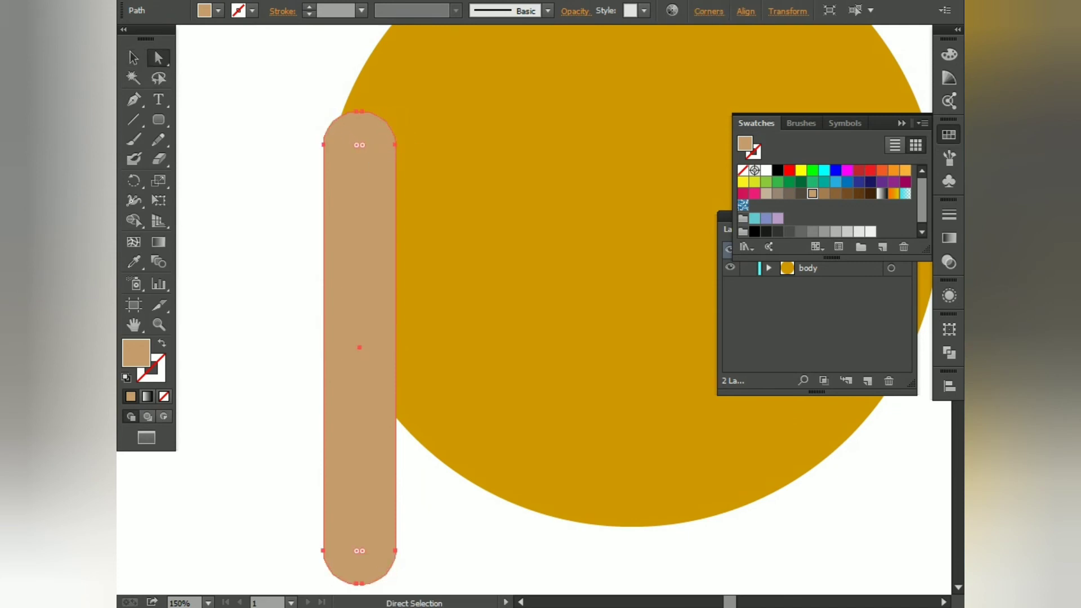
Try to send the brown arm shape to the back with Arrange, and deselect it.
{"action": "left_click", "coordinate": [133, 58]}
{"action": "scroll", "coordinate": [353, 247], "scroll_direction": "down", "scroll_amount": 2}
{"action": "right_click", "coordinate": [354, 246]}
{"action": "mouse_move", "coordinate": [400, 481]}
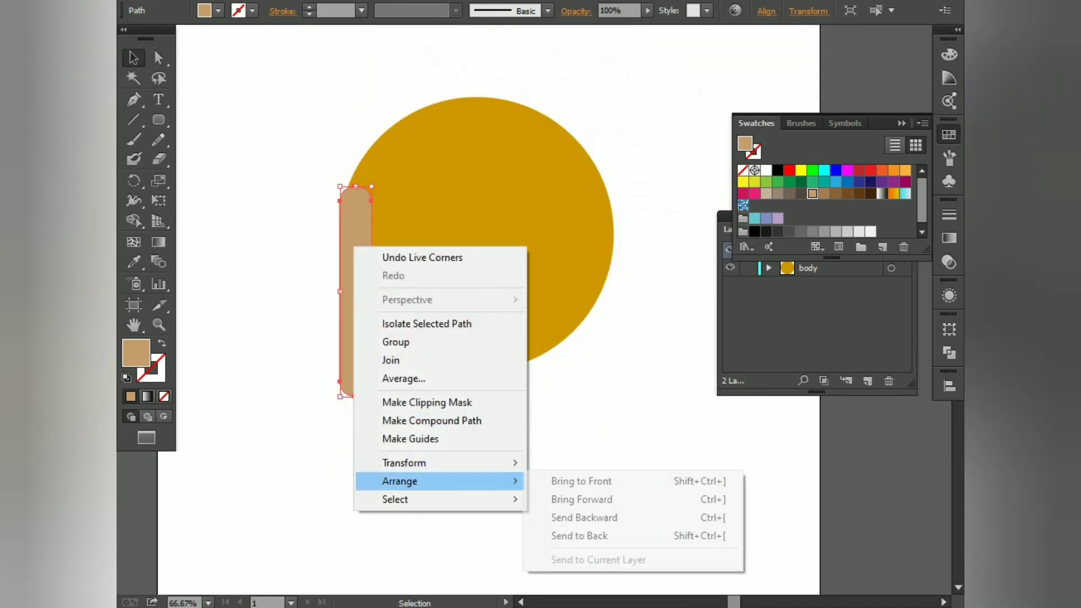
{"action": "left_click", "coordinate": [633, 533]}
{"action": "left_click", "coordinate": [632, 534]}
{"action": "scroll", "coordinate": [546, 486], "scroll_direction": "down", "scroll_amount": 1}
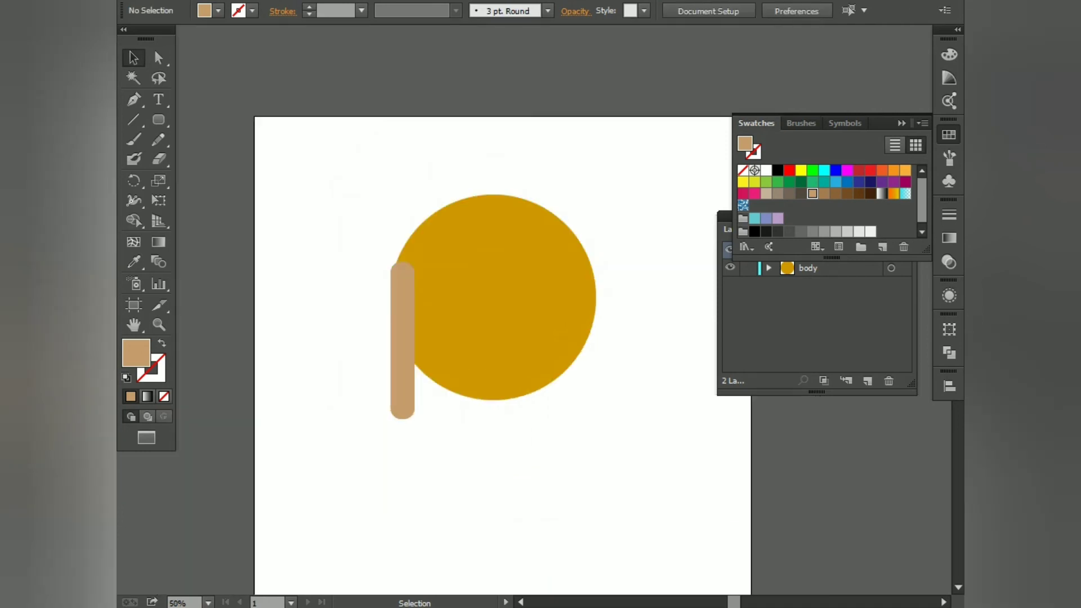
Close the swatches and move the laft hand layer below the body layer, placing the arm behind the circle.
{"action": "left_click_drag", "start_coordinate": [547, 486], "coordinate": [529, 470]}
{"action": "left_click", "coordinate": [902, 123]}
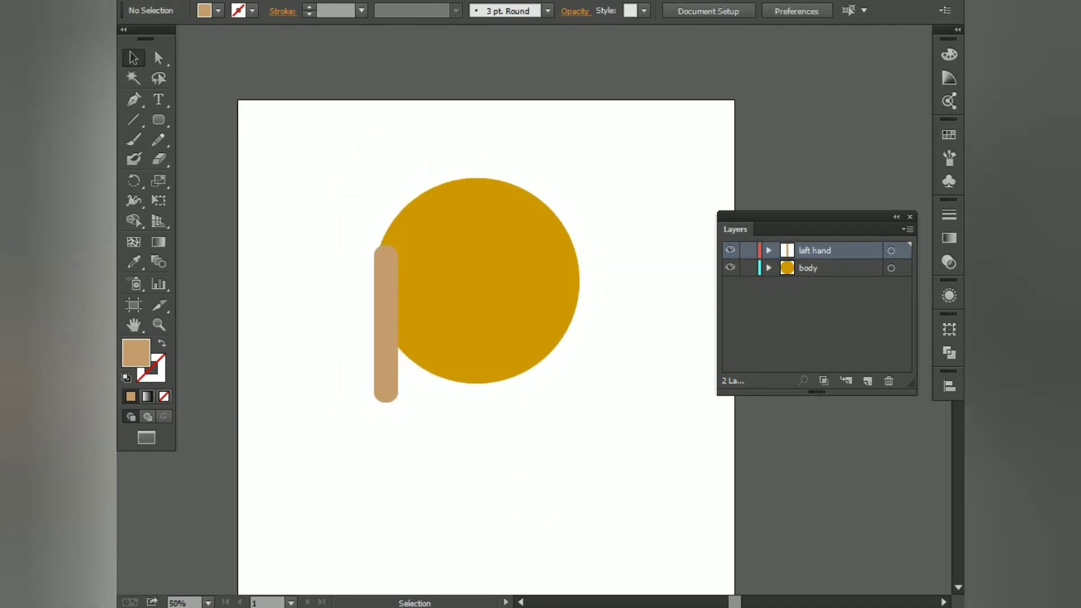
{"action": "left_click_drag", "start_coordinate": [815, 251], "coordinate": [815, 277]}
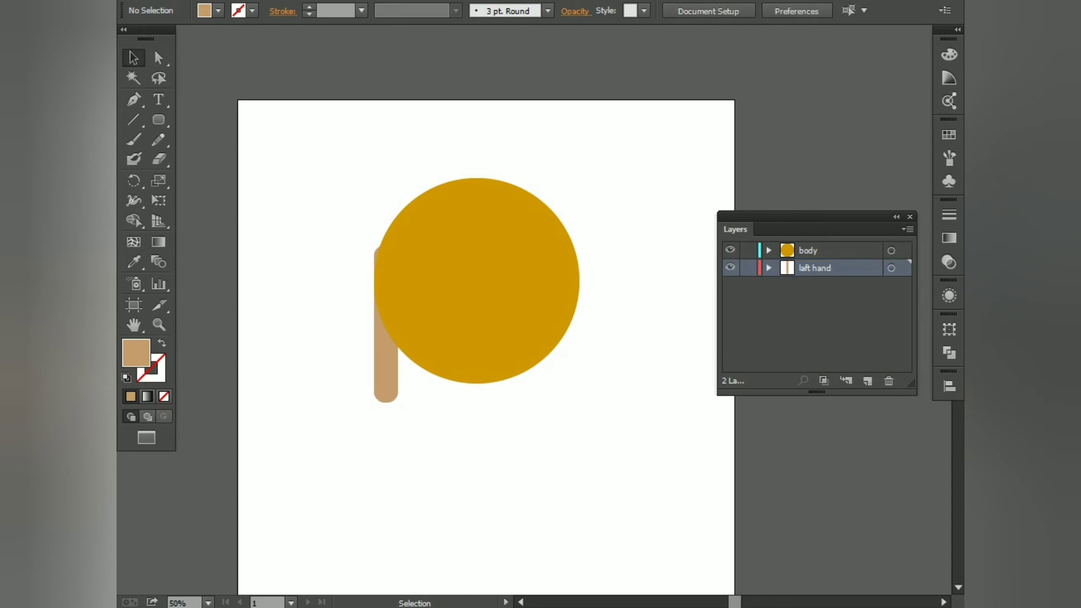
{"action": "left_click", "coordinate": [816, 321]}
Duplicate the laft hand layer together with its arm shape, and rename the copy "rignt hand".
{"action": "left_click", "coordinate": [386, 369]}
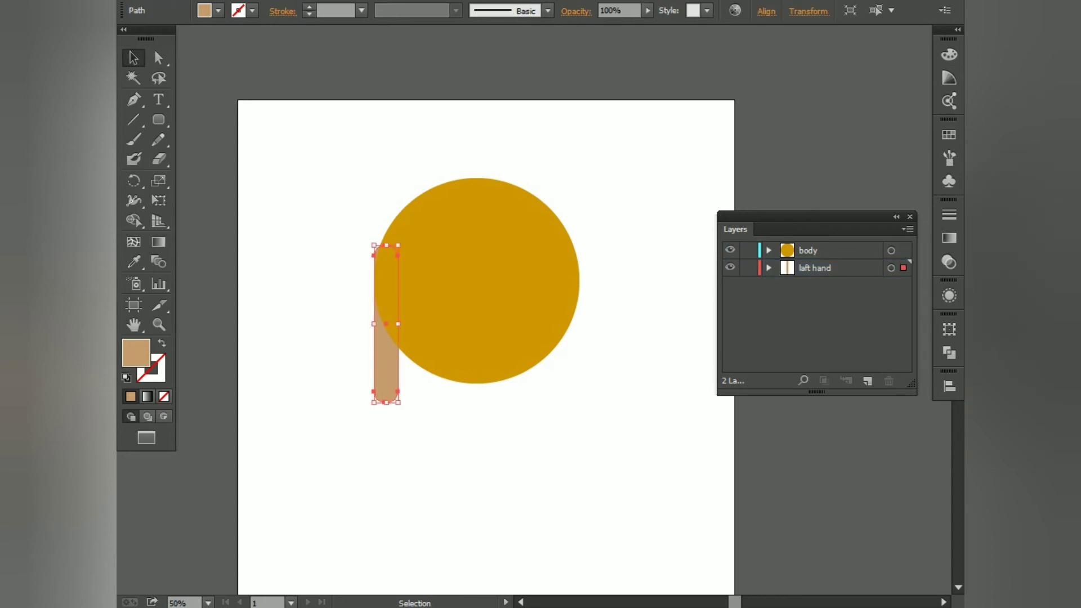
{"action": "left_click", "coordinate": [815, 268]}
{"action": "left_click", "coordinate": [907, 229]}
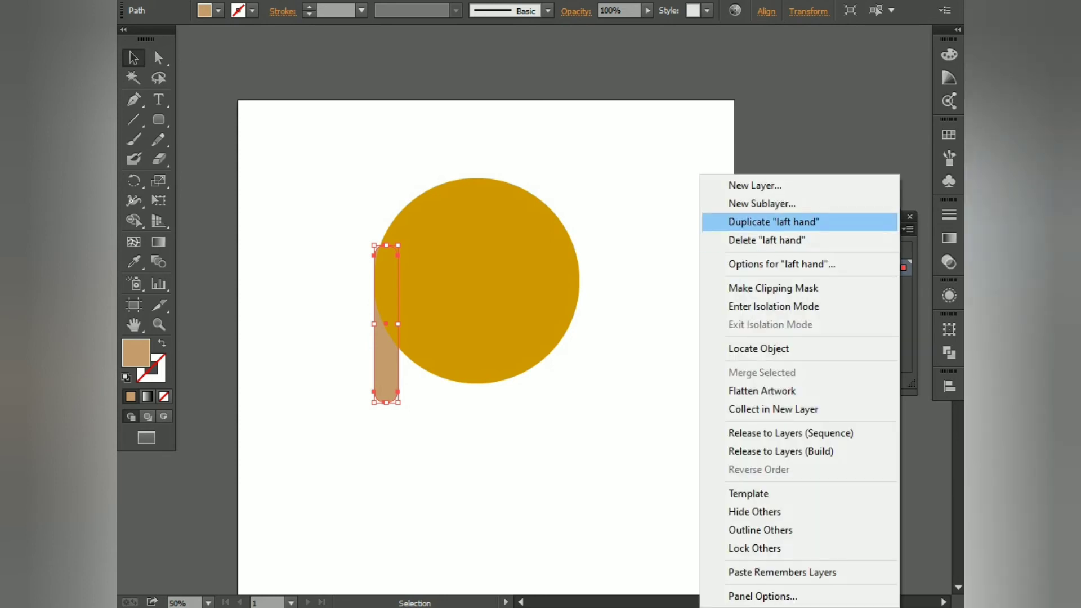
{"action": "left_click", "coordinate": [774, 222]}
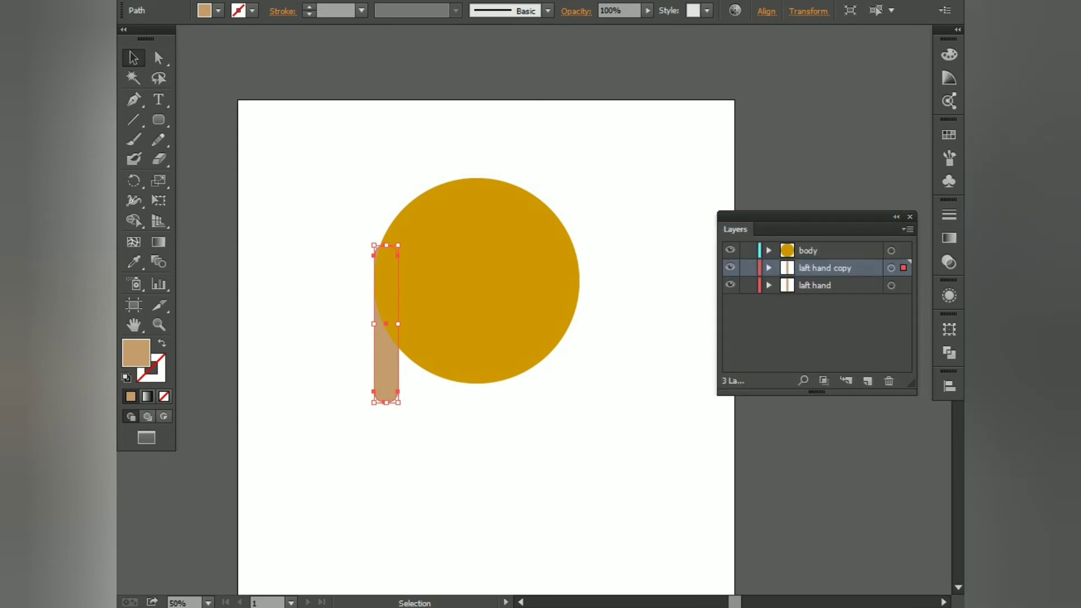
{"action": "double_click", "coordinate": [825, 268]}
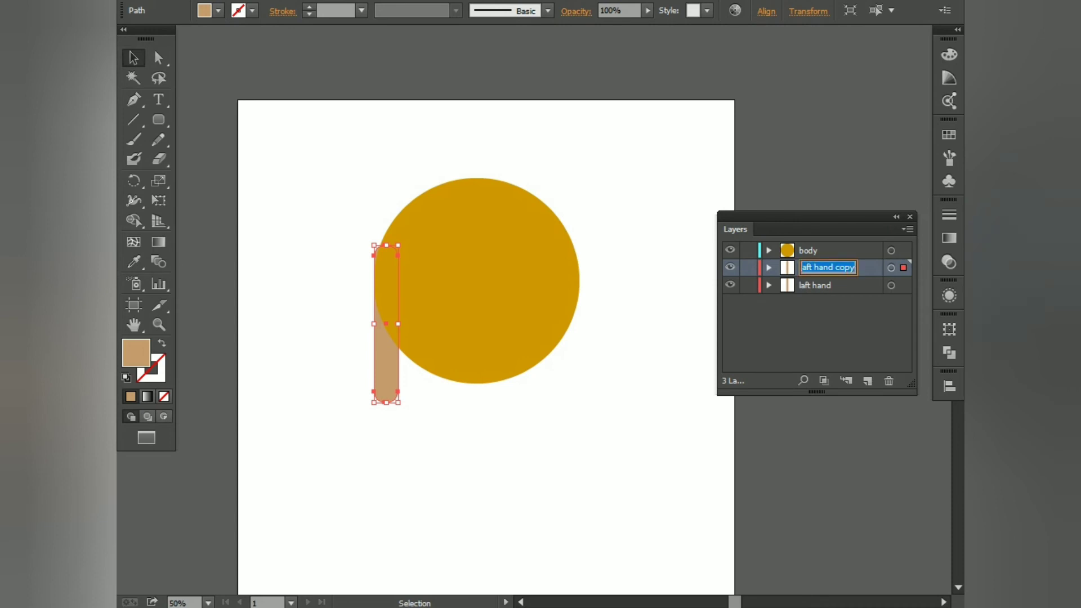
{"action": "type", "text": "rignt hand"}
{"action": "key", "text": "Return"}
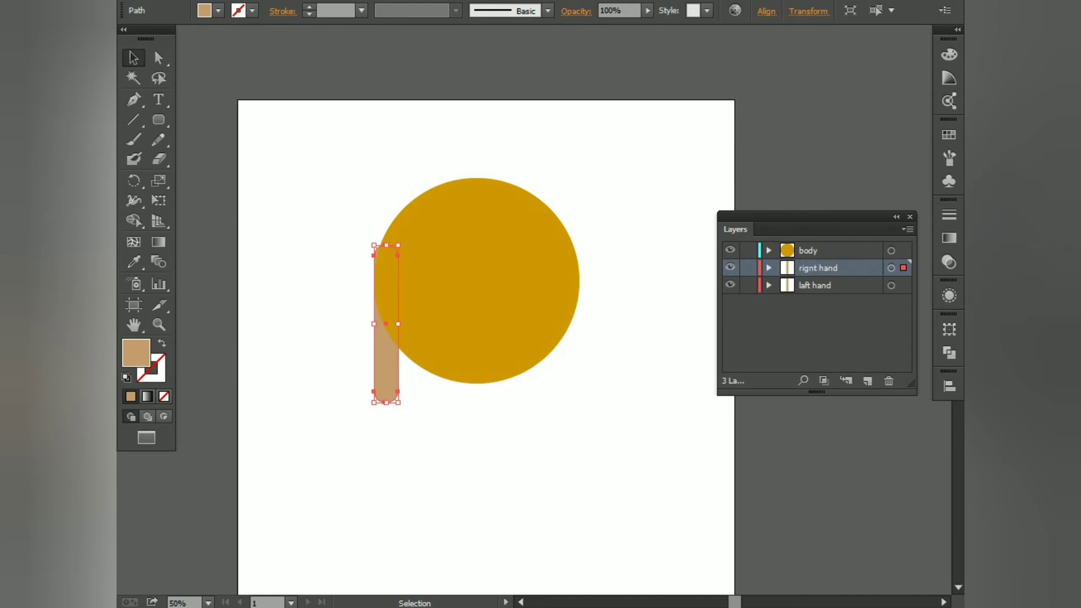
Move the rignt hand layer above the body layer, shift its arm to the circle's right side, and deselect it.
{"action": "left_click_drag", "start_coordinate": [819, 268], "coordinate": [818, 243]}
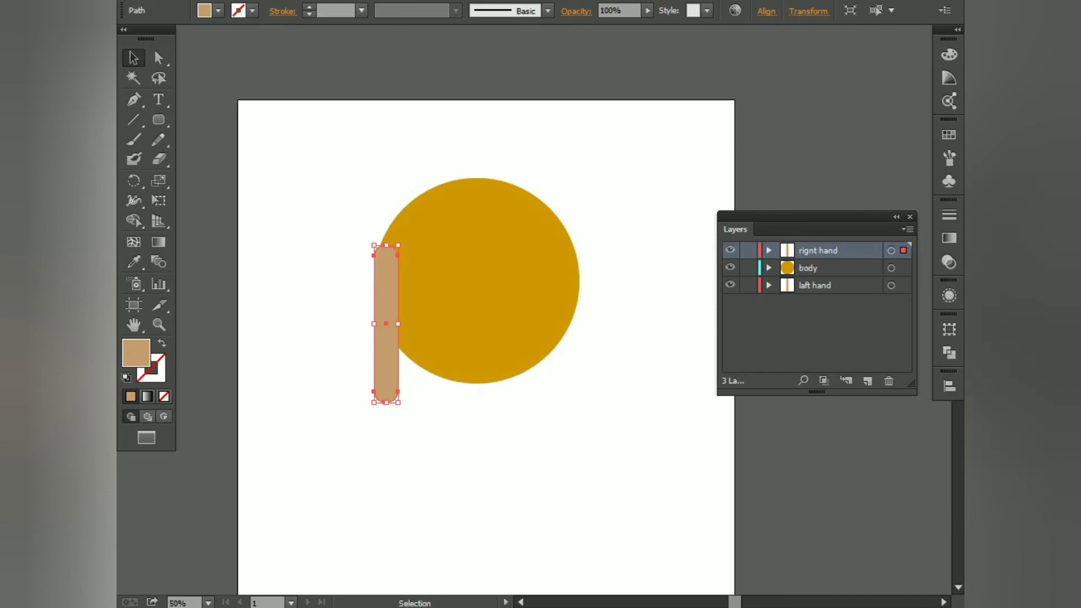
{"action": "left_click_drag", "start_coordinate": [390, 356], "coordinate": [560, 364]}
{"action": "left_click", "coordinate": [565, 431]}
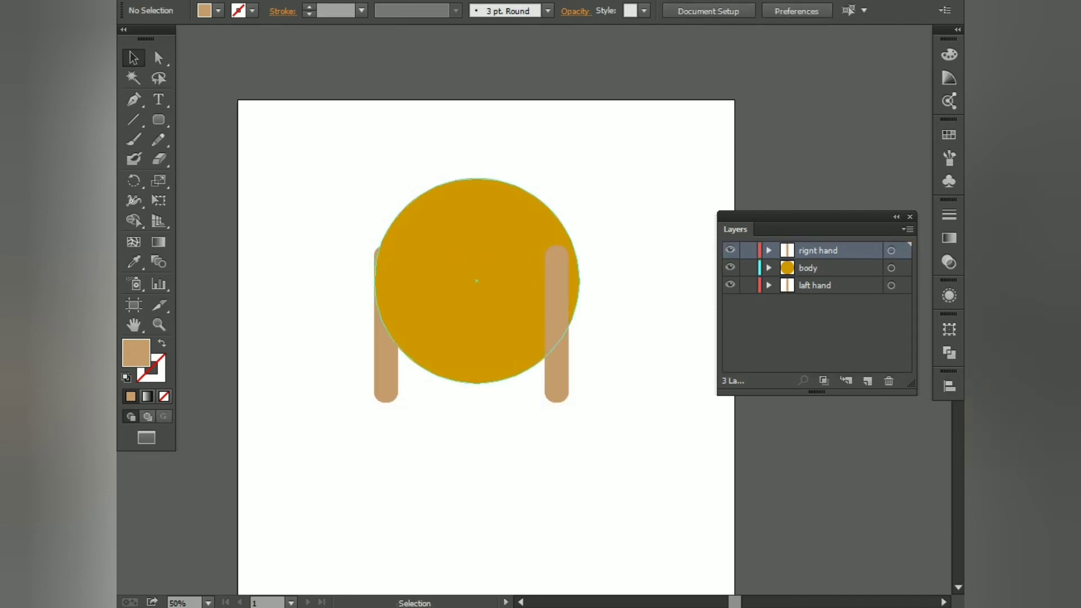
Draw a light brown rounded rectangle as the head over the circle's top edge and increase the rounding of all its corners.
{"action": "left_click", "coordinate": [158, 120]}
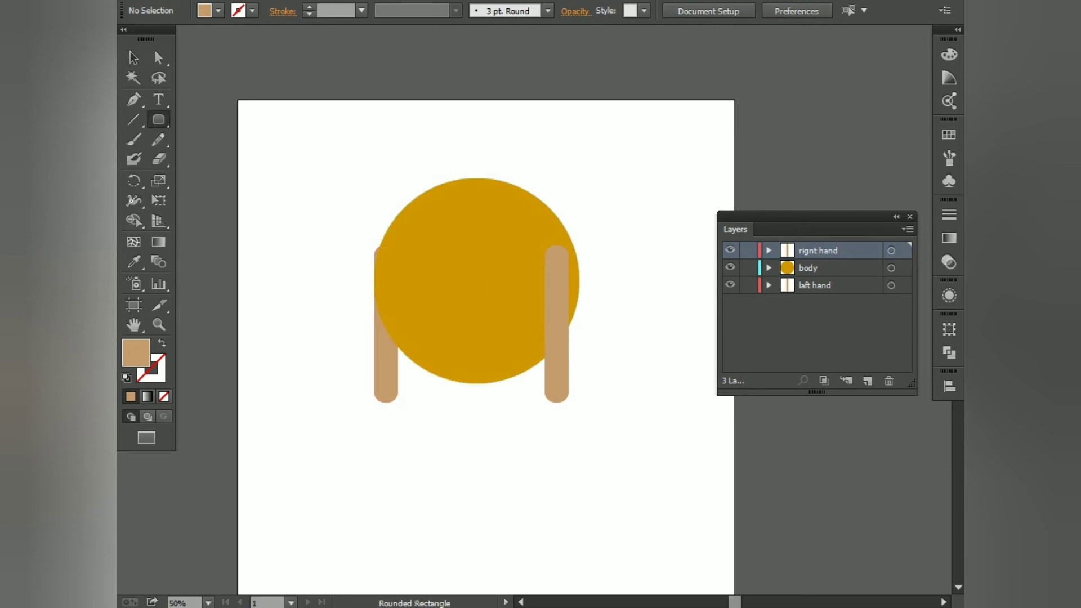
{"action": "left_click_drag", "start_coordinate": [437, 153], "coordinate": [496, 230]}
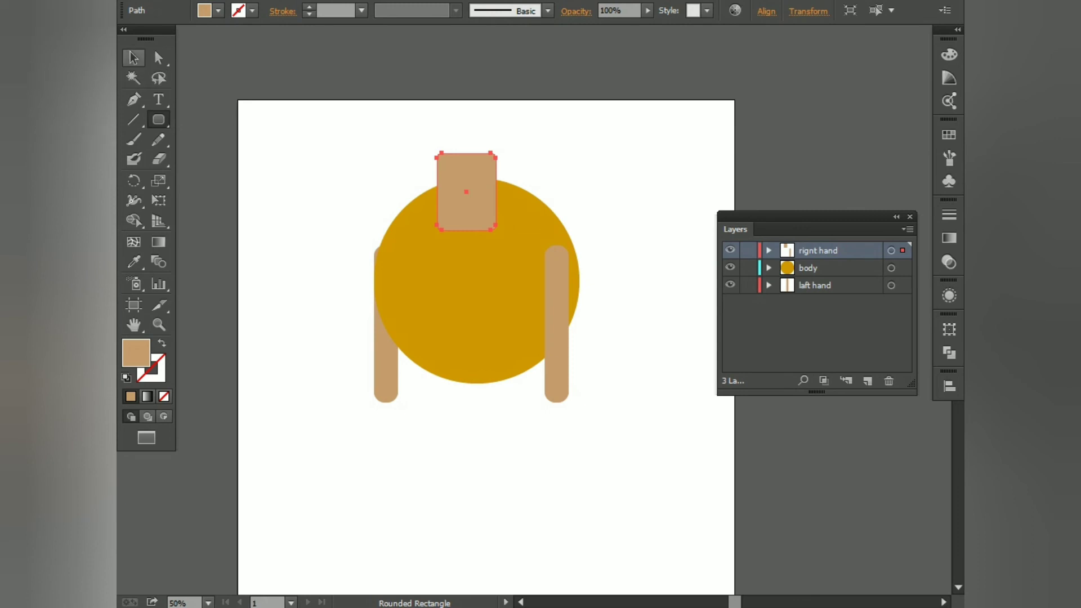
{"action": "key", "text": "ctrl+equal"}
{"action": "key", "text": "ctrl+equal"}
{"action": "key", "text": "a"}
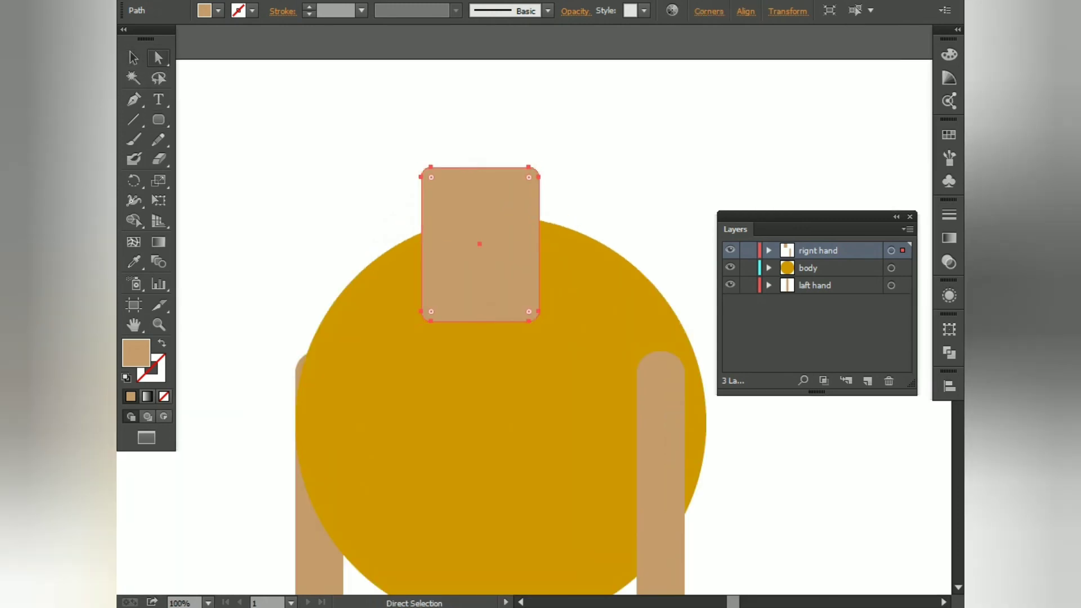
{"action": "left_click_drag", "start_coordinate": [431, 177], "coordinate": [460, 206]}
{"action": "key", "text": "v"}
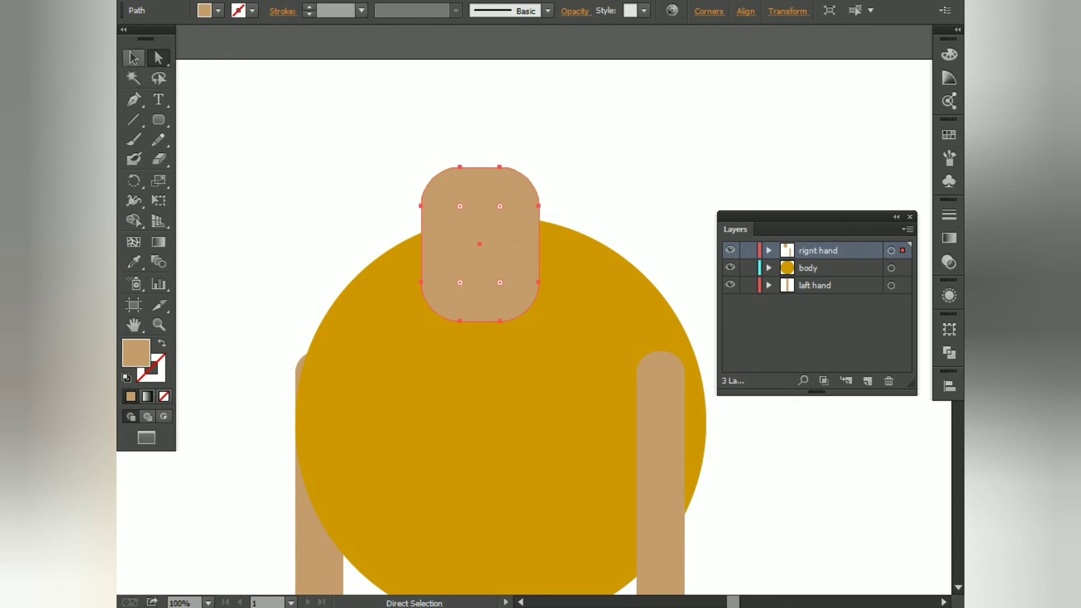
{"action": "key", "text": "ctrl+shift+a"}
{"action": "key", "text": "ctrl+minus"}
{"action": "key", "text": "ctrl+minus"}
{"action": "key", "text": "ctrl+minus"}
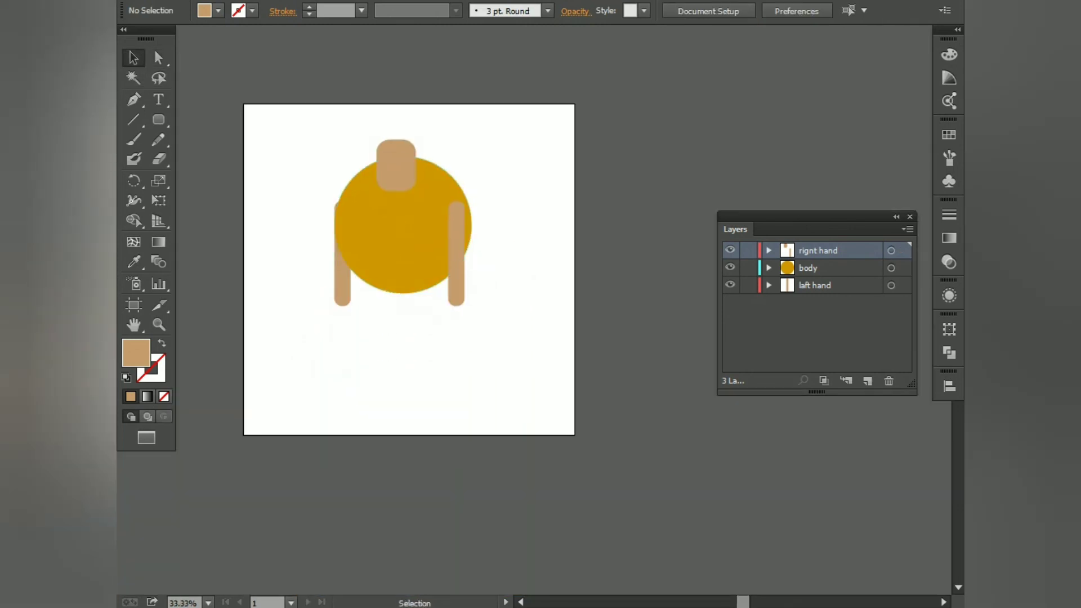
Recolor the body circle light blue from the swatches and deselect it.
{"action": "left_click", "coordinate": [405, 239]}
{"action": "left_click", "coordinate": [949, 134]}
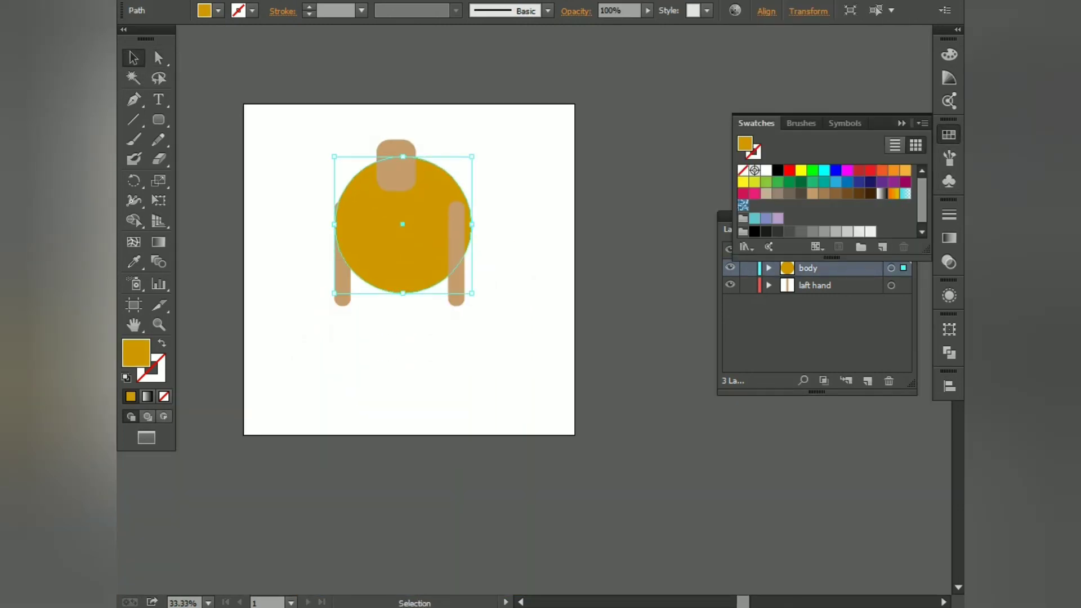
{"action": "left_click", "coordinate": [835, 182]}
{"action": "left_click", "coordinate": [631, 216]}
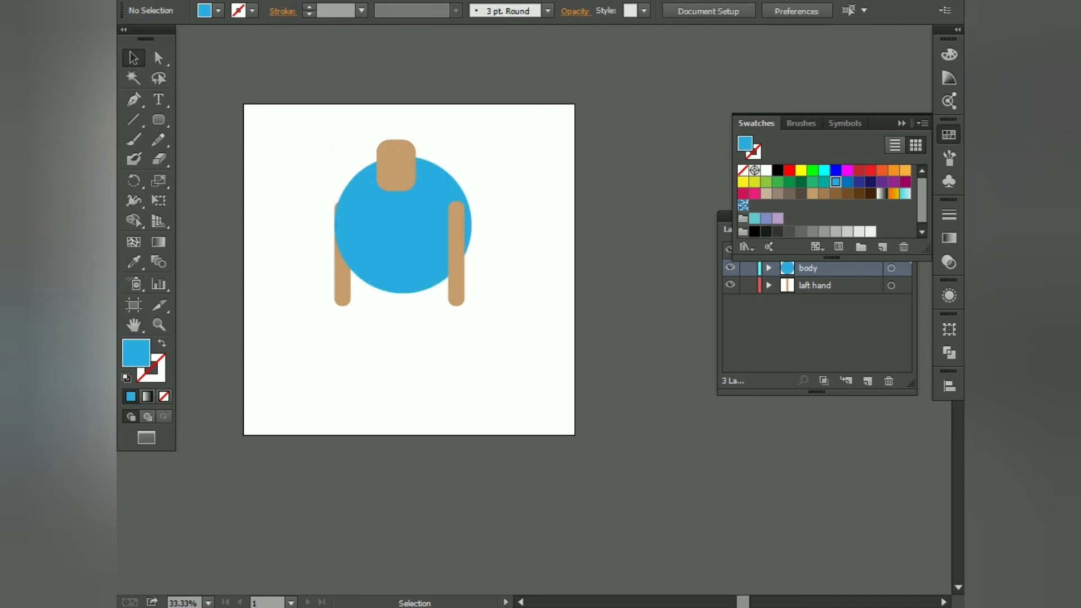
Draw a tall, narrow rounded rectangle as a leg at the lower left of the body circle.
{"action": "left_click", "coordinate": [159, 119]}
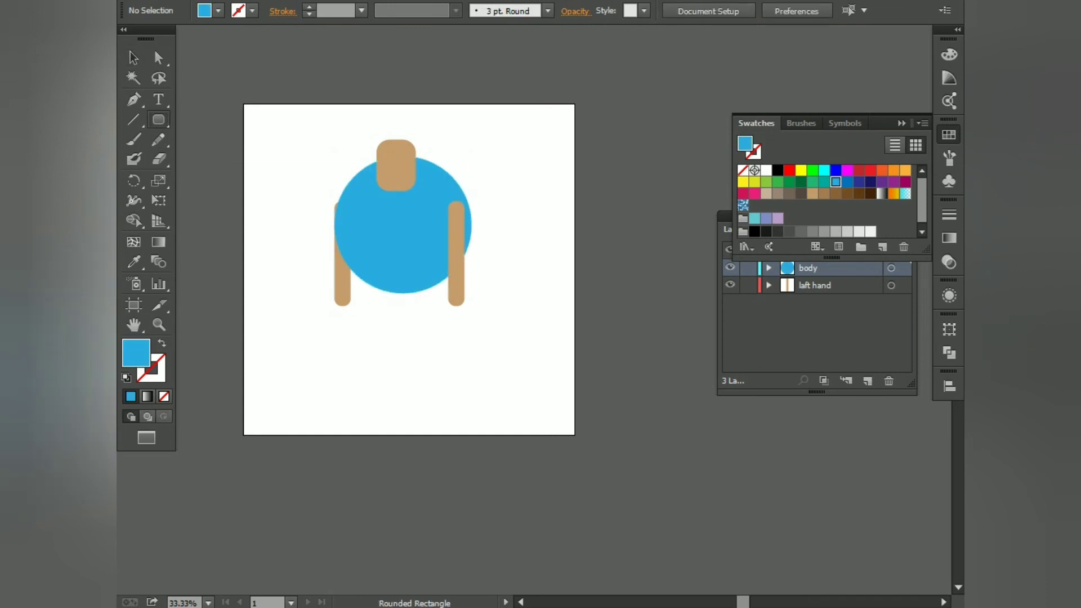
{"action": "left_click", "coordinate": [133, 57]}
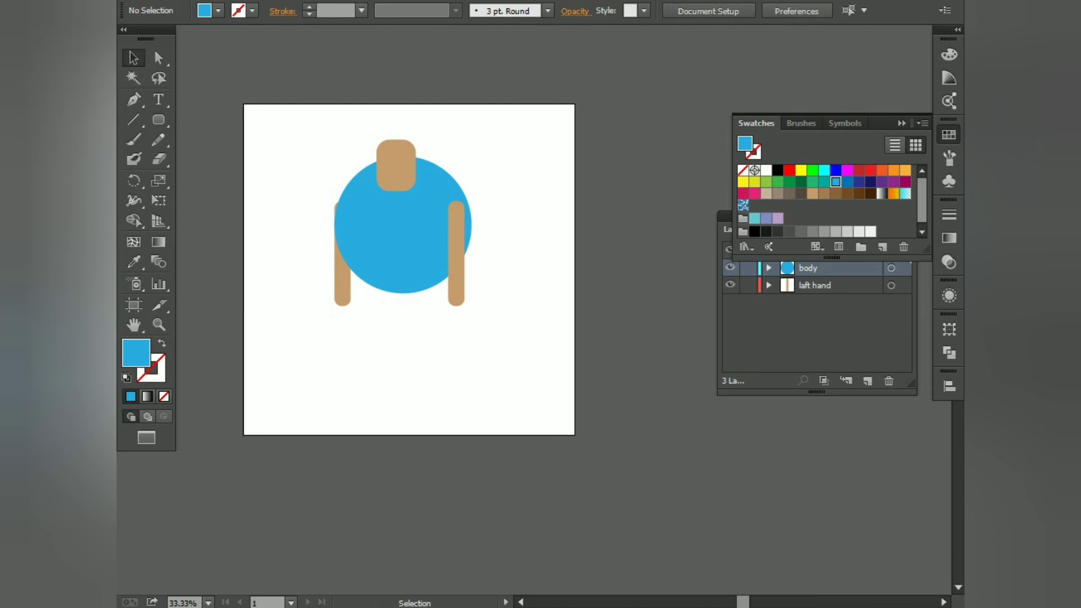
{"action": "left_click", "coordinate": [158, 119]}
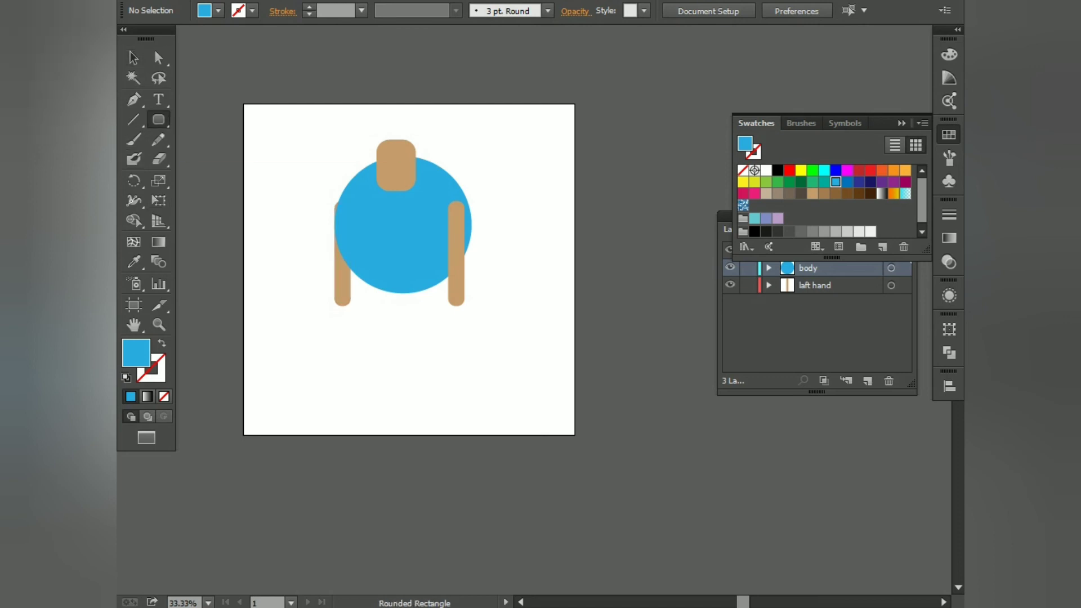
{"action": "key", "text": "ctrl+1"}
{"action": "scroll", "coordinate": [393, 297], "scroll_direction": "down", "scroll_amount": 1}
{"action": "left_click_drag", "start_coordinate": [393, 297], "coordinate": [456, 289]}
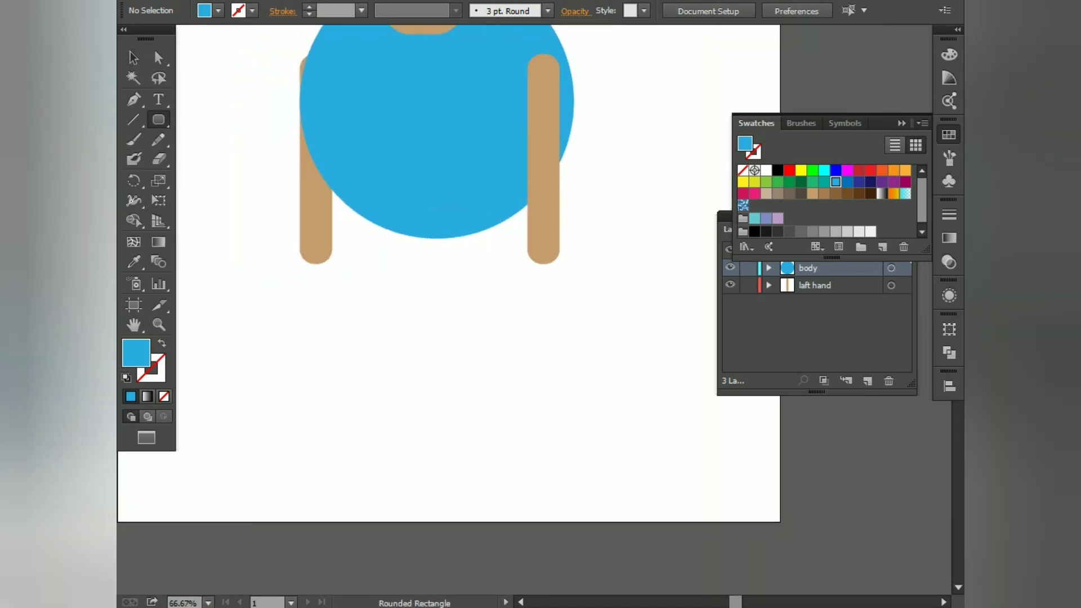
{"action": "left_click_drag", "start_coordinate": [354, 190], "coordinate": [385, 397]}
{"action": "key", "text": "v"}
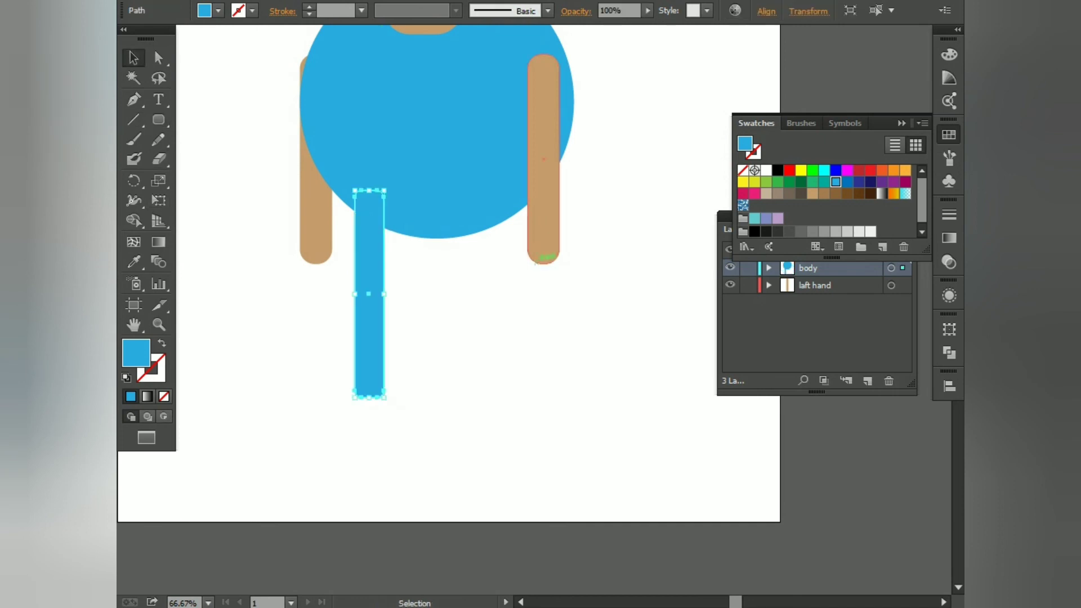
Fill the leg with the darkest brown swatch and place a copy of it level to its right.
{"action": "key", "text": "i"}
{"action": "left_click", "coordinate": [544, 160]}
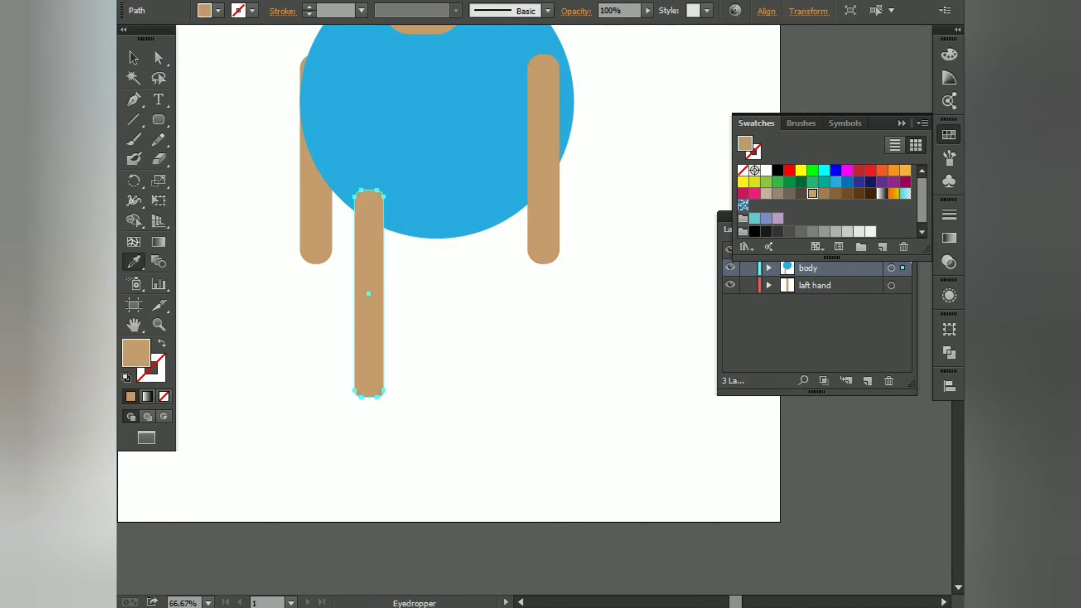
{"action": "left_click", "coordinate": [870, 194]}
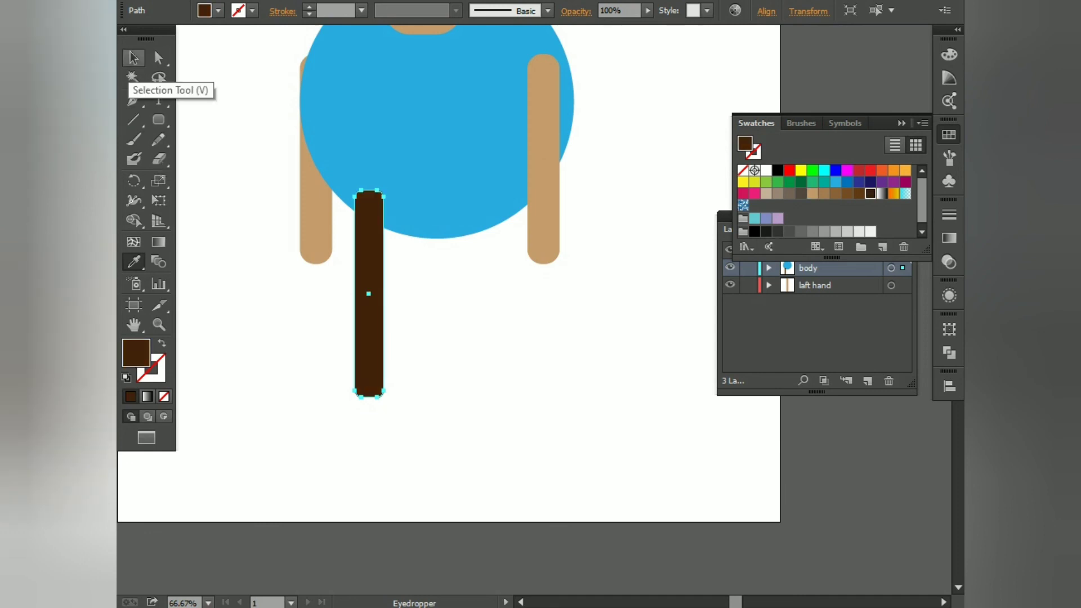
{"action": "left_click", "coordinate": [133, 58]}
{"action": "left_click_drag", "start_coordinate": [369, 294], "coordinate": [463, 294]}
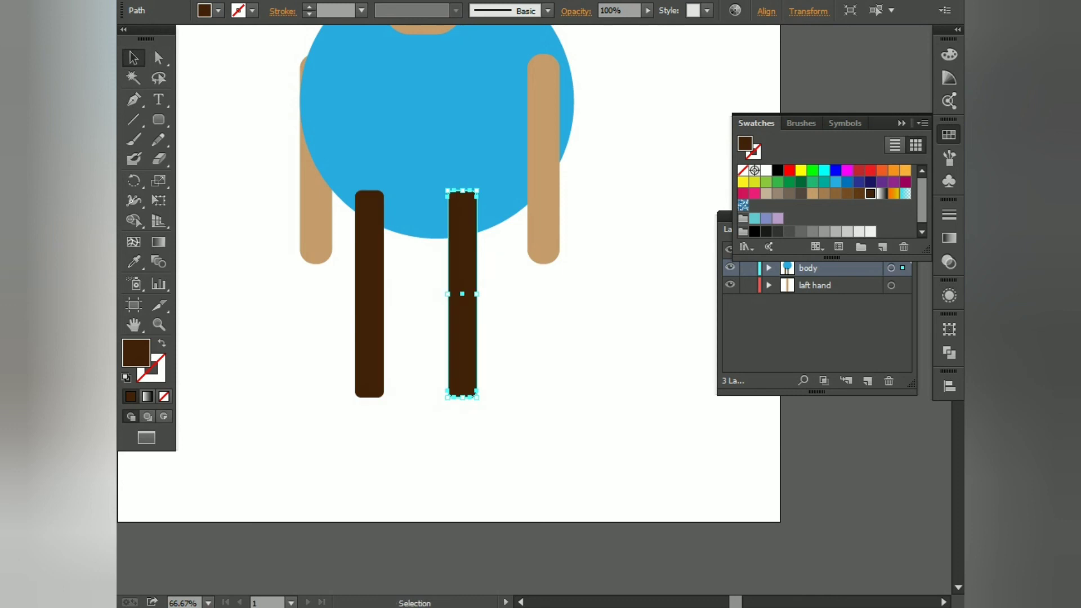
{"action": "key", "text": "ctrl+shift+a"}
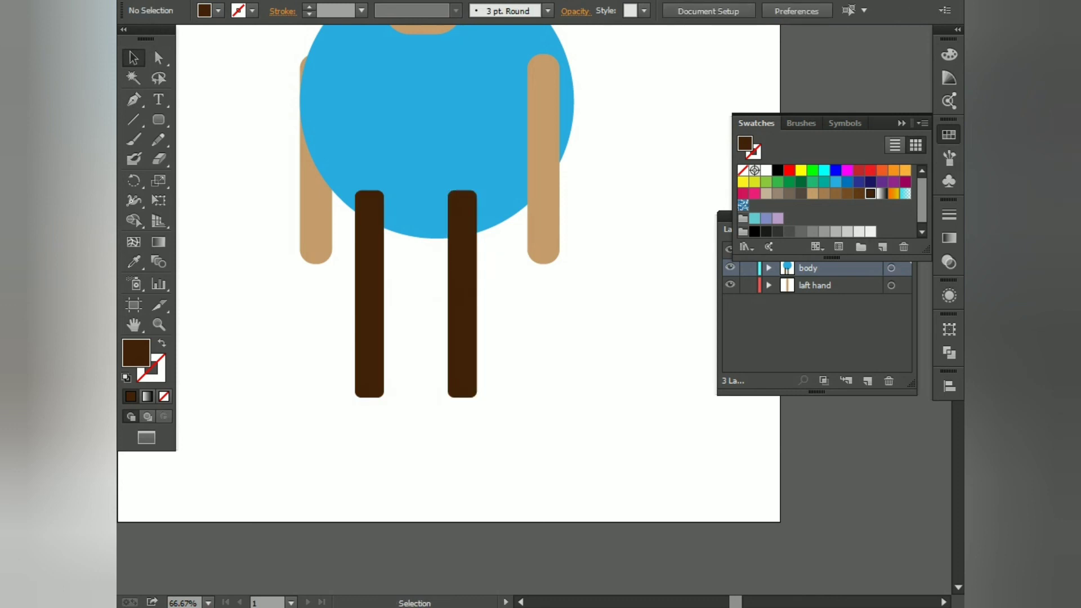
Close the swatches, expand the body layer, and move the two leg paths into the rignt hand layer.
{"action": "left_click", "coordinate": [902, 123]}
{"action": "left_click", "coordinate": [769, 268]}
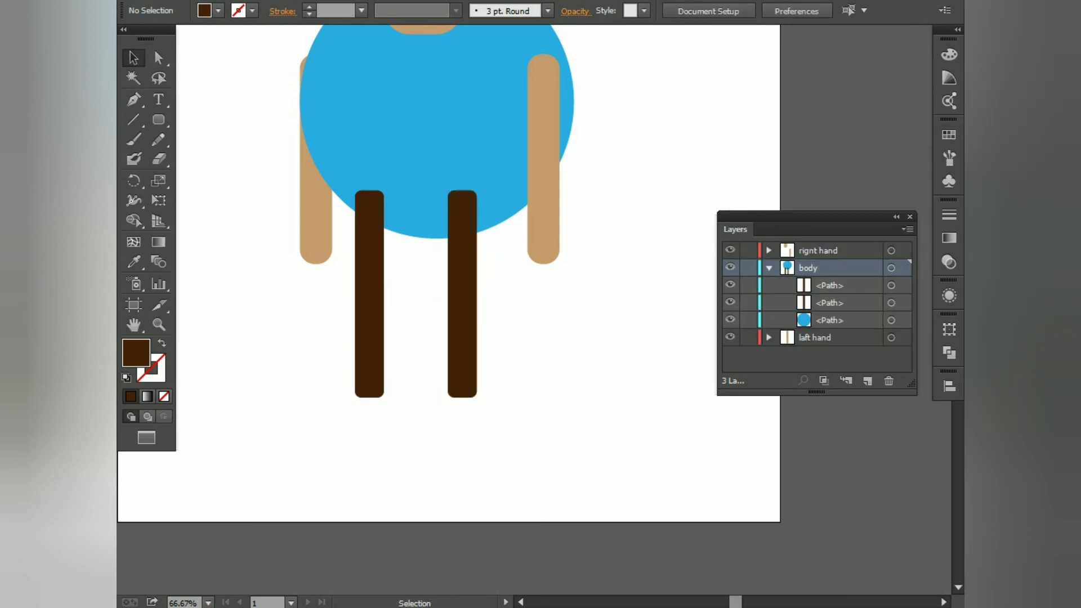
{"action": "left_click", "coordinate": [831, 303]}
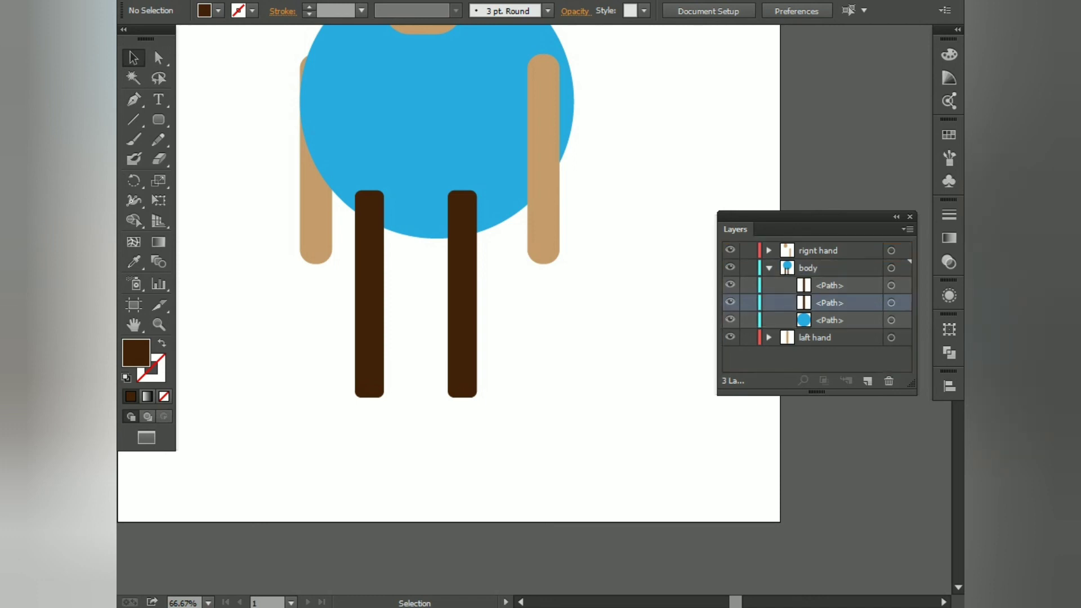
{"action": "left_click_drag", "start_coordinate": [831, 303], "coordinate": [831, 251]}
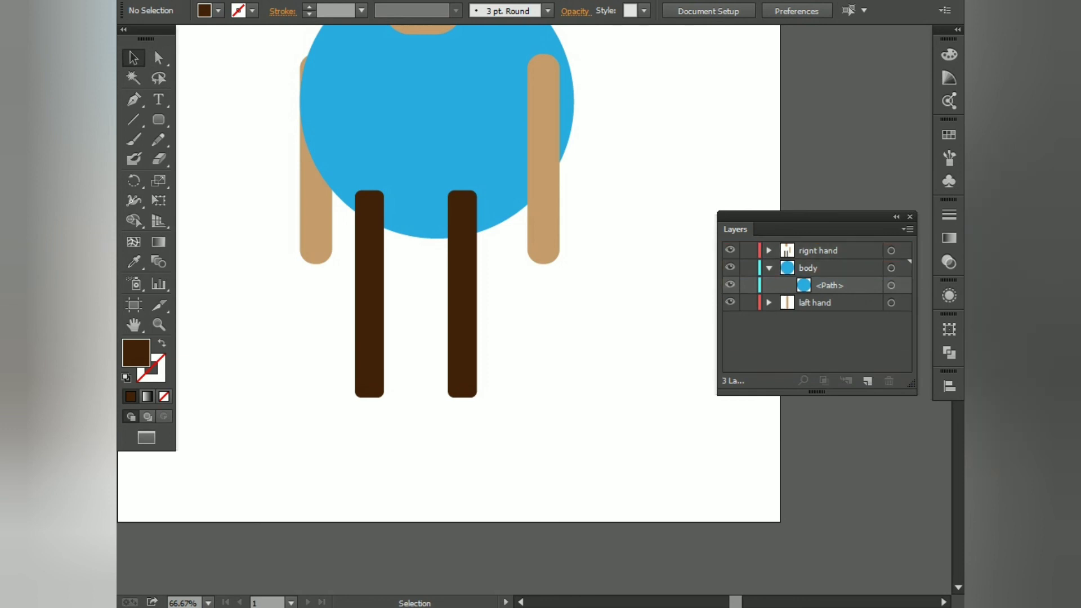
Expand the rignt hand layer and rename its topmost leg path "lets".
{"action": "left_click", "coordinate": [768, 250]}
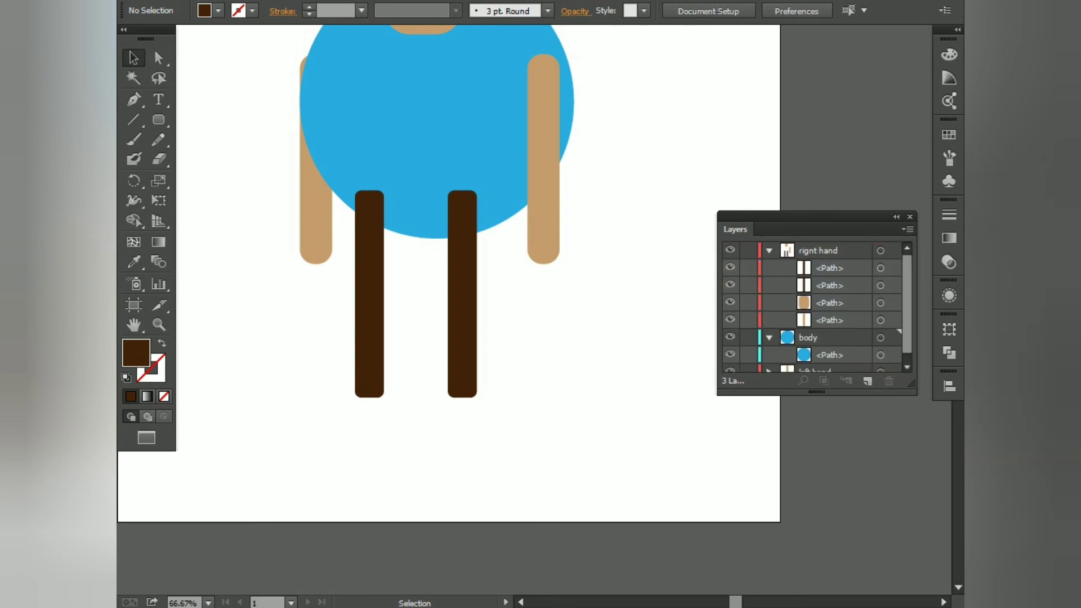
{"action": "double_click", "coordinate": [830, 268]}
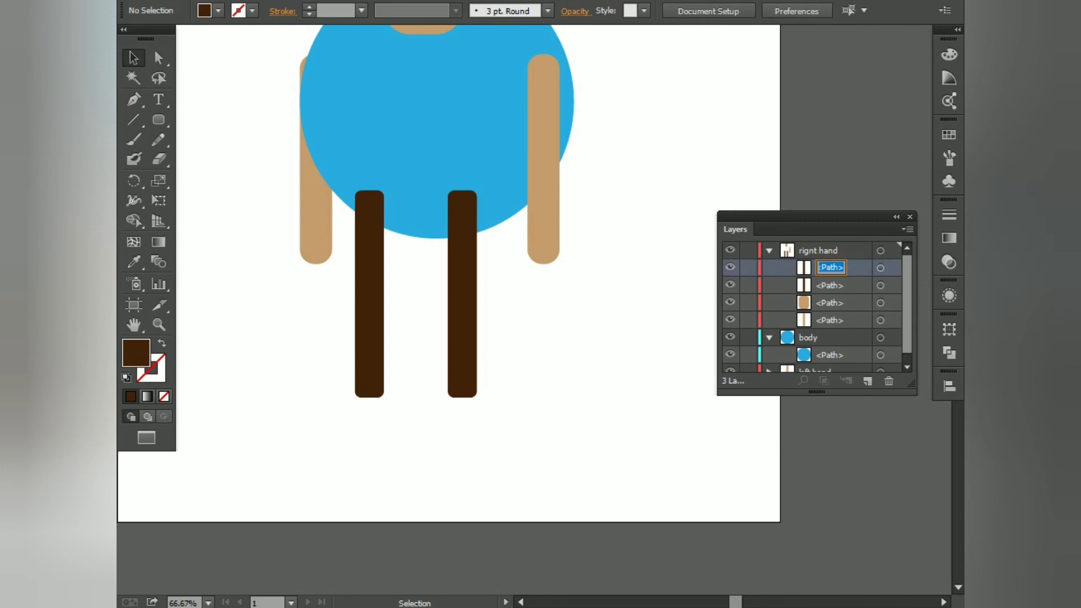
{"action": "type", "text": "lets"}
{"action": "key", "text": "Return"}
Try to send both dark brown legs behind the body with Arrange, and deselect them.
{"action": "left_click_drag", "start_coordinate": [320, 323], "coordinate": [509, 386]}
{"action": "right_click", "coordinate": [467, 362]}
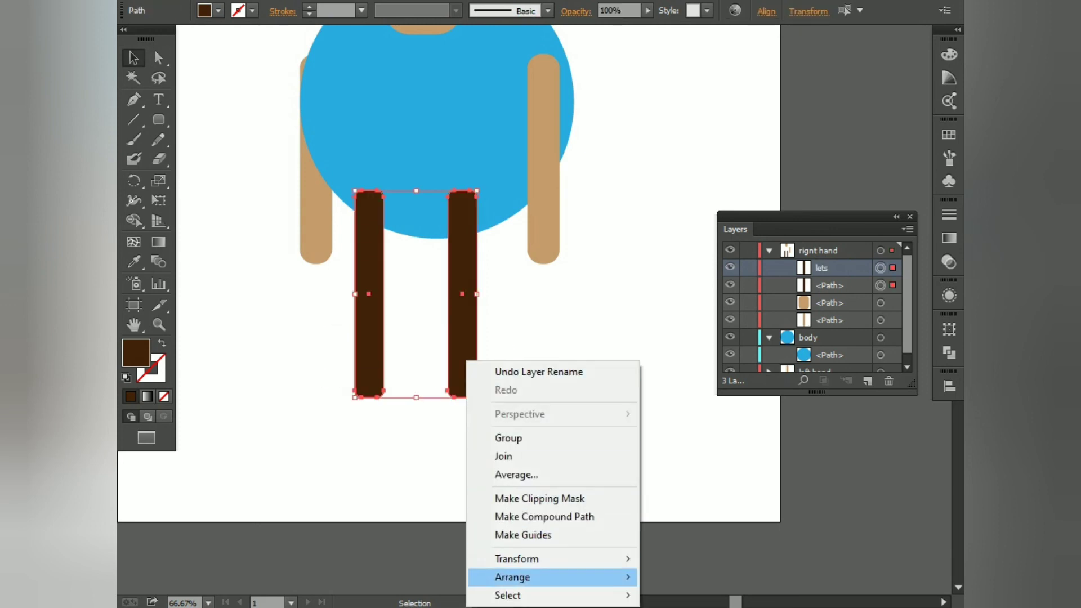
{"action": "mouse_move", "coordinate": [512, 578]}
{"action": "left_click", "coordinate": [692, 553]}
{"action": "key", "text": "ctrl+shift+a"}
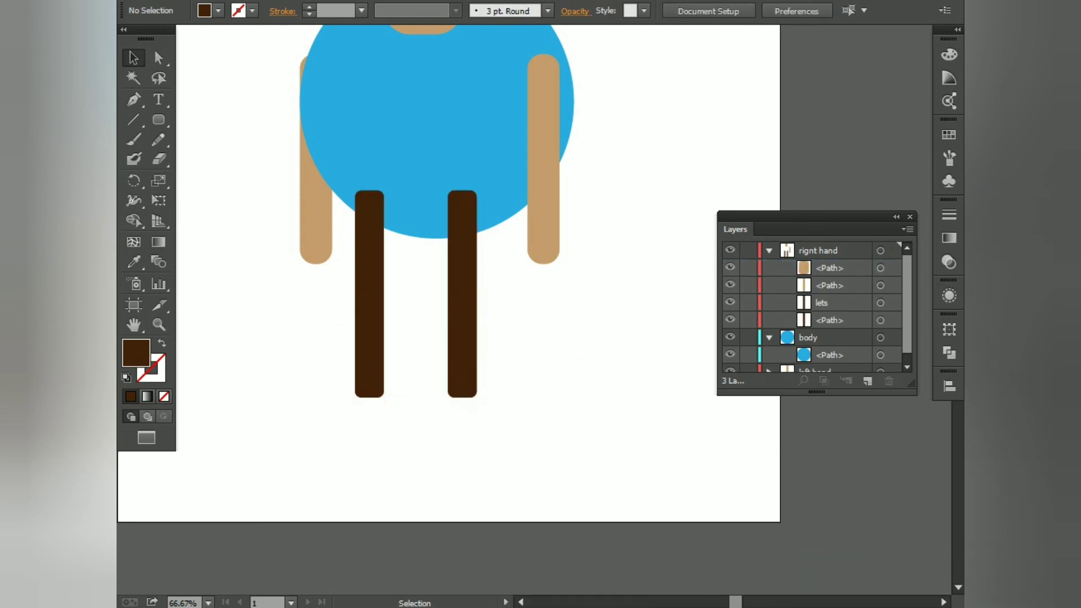
Extend the layer list and move both leg paths into the laft hand layer, placing the legs behind the body circle.
{"action": "left_click", "coordinate": [830, 320]}
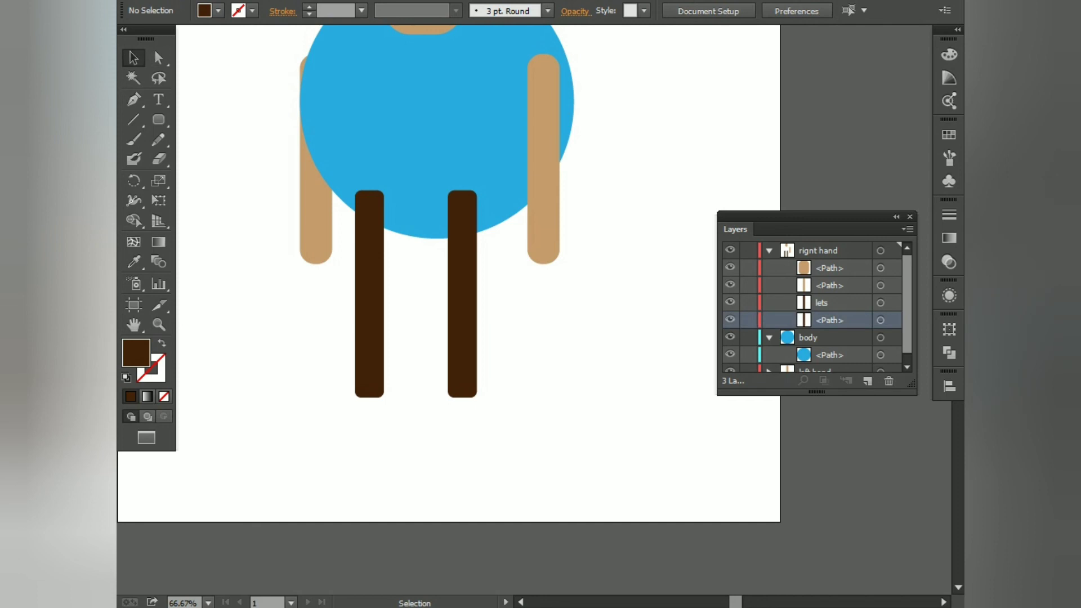
{"action": "left_click", "coordinate": [830, 303], "text": "shift"}
{"action": "left_click_drag", "start_coordinate": [830, 304], "coordinate": [828, 373]}
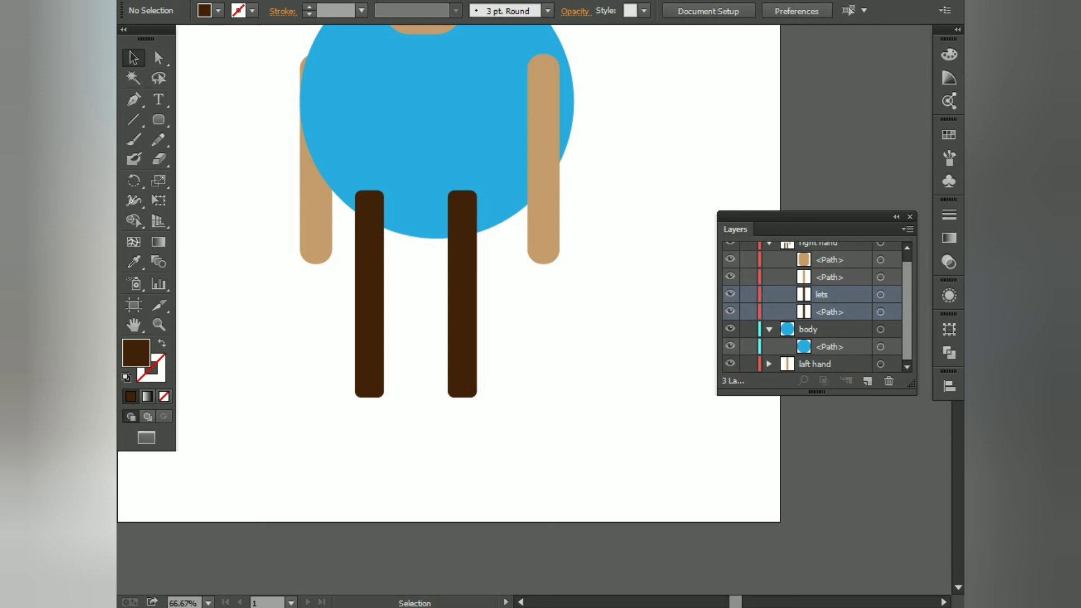
{"action": "left_click_drag", "start_coordinate": [817, 392], "coordinate": [817, 462]}
{"action": "left_click", "coordinate": [830, 303]}
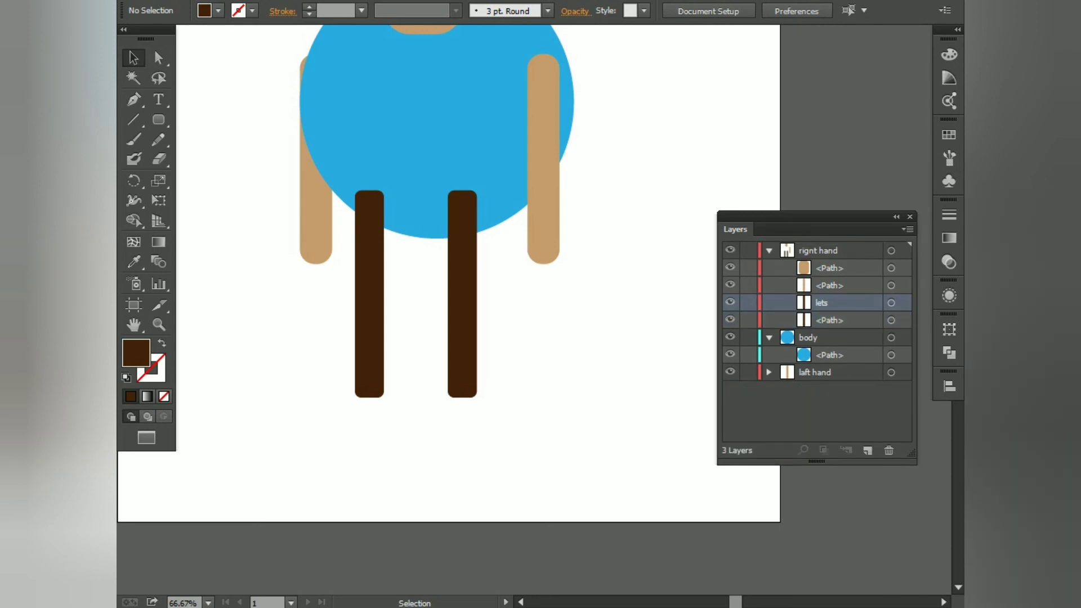
{"action": "left_click", "coordinate": [830, 321], "text": "shift"}
{"action": "left_click_drag", "start_coordinate": [830, 320], "coordinate": [828, 372]}
{"action": "key", "text": "ctrl+minus"}
{"action": "key", "text": "ctrl+minus"}
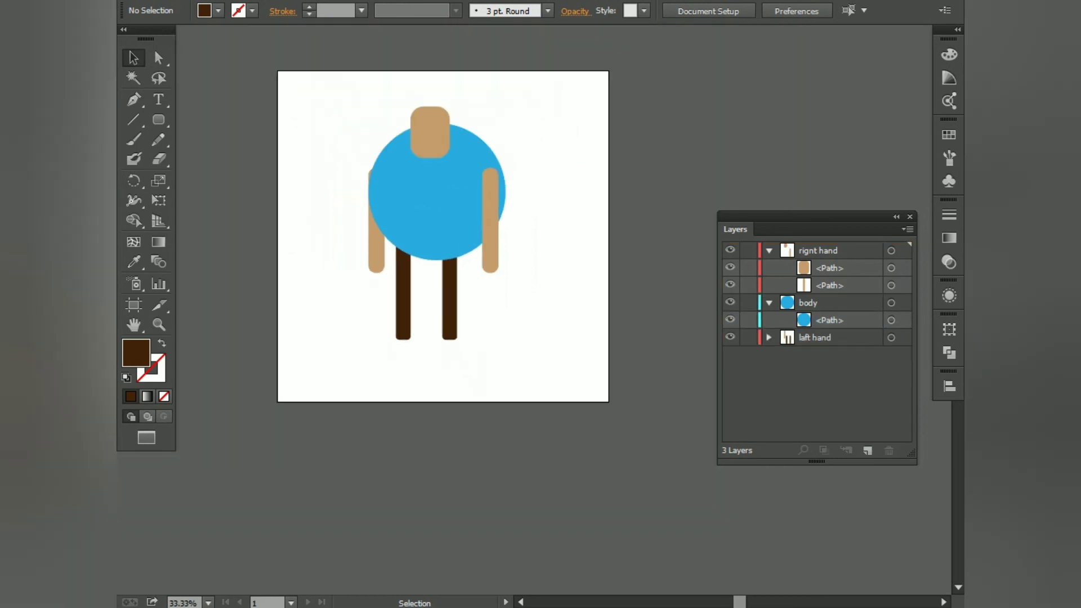
Nudge both dark brown legs slightly to the right beneath the body circle and deselect them.
{"action": "left_click_drag", "start_coordinate": [394, 294], "coordinate": [461, 336]}
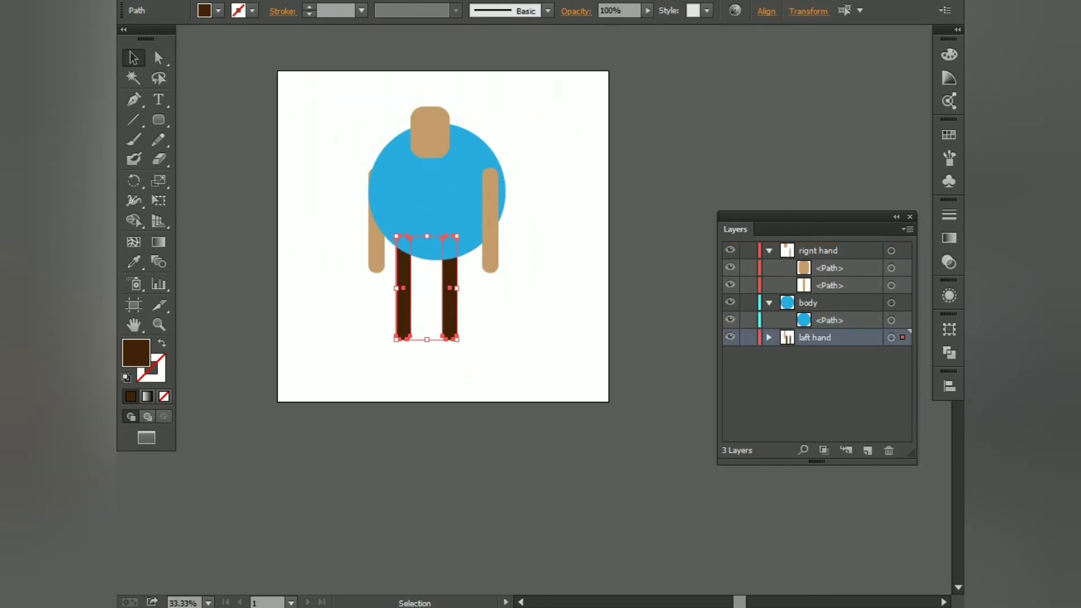
{"action": "key", "text": "shift+Right"}
{"action": "key", "text": "shift+Right"}
{"action": "key", "text": "ctrl+shift+a"}
Draw a small circle on the upper part of the head for an eye and fill it with the medium brown swatch.
{"action": "scroll", "coordinate": [441, 143], "scroll_direction": "up", "scroll_amount": 4}
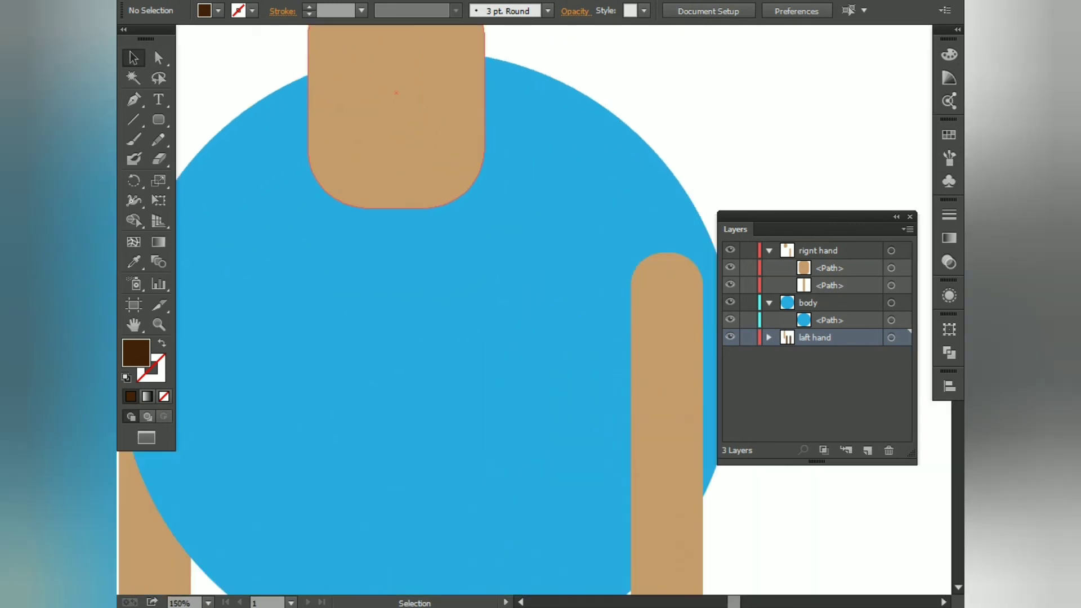
{"action": "left_click_drag", "start_coordinate": [428, 146], "coordinate": [431, 184]}
{"action": "left_click", "coordinate": [159, 119]}
{"action": "left_click_drag", "start_coordinate": [360, 169], "coordinate": [388, 278]}
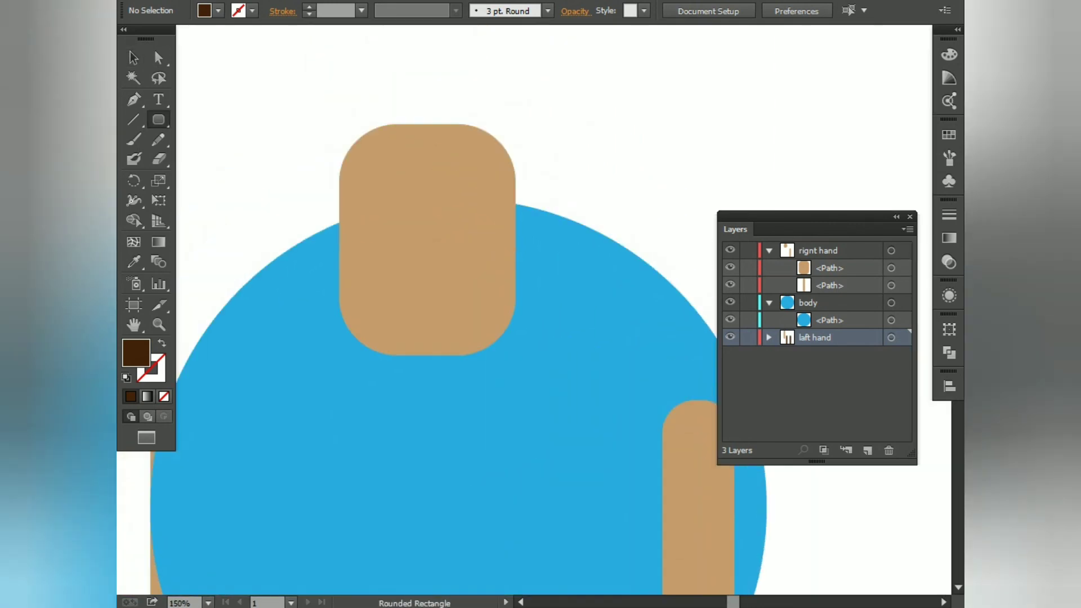
{"action": "key", "text": "l"}
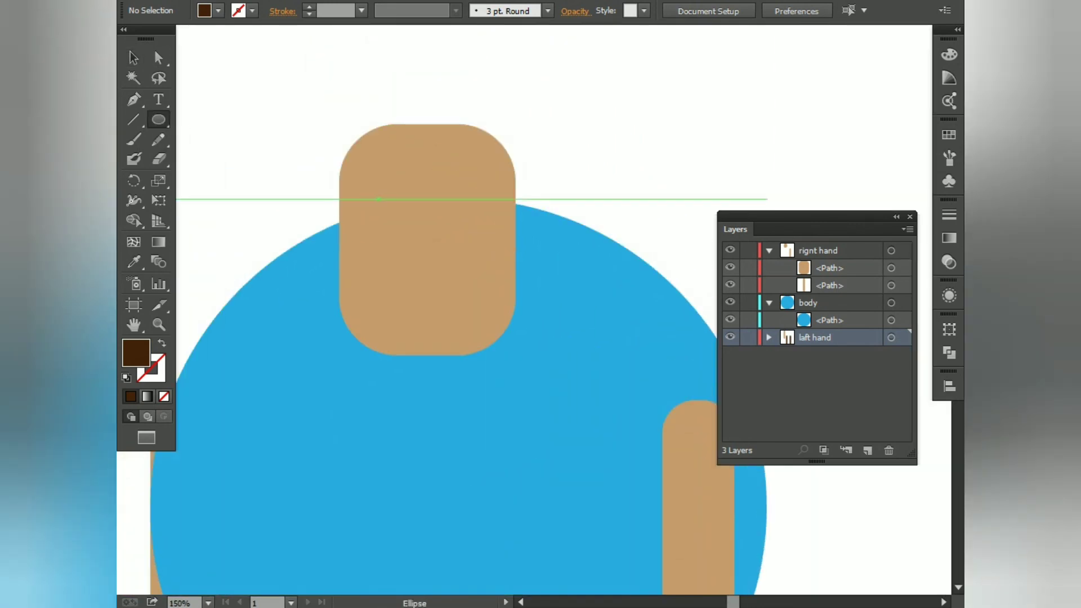
{"action": "left_click_drag", "start_coordinate": [379, 199], "coordinate": [397, 217]}
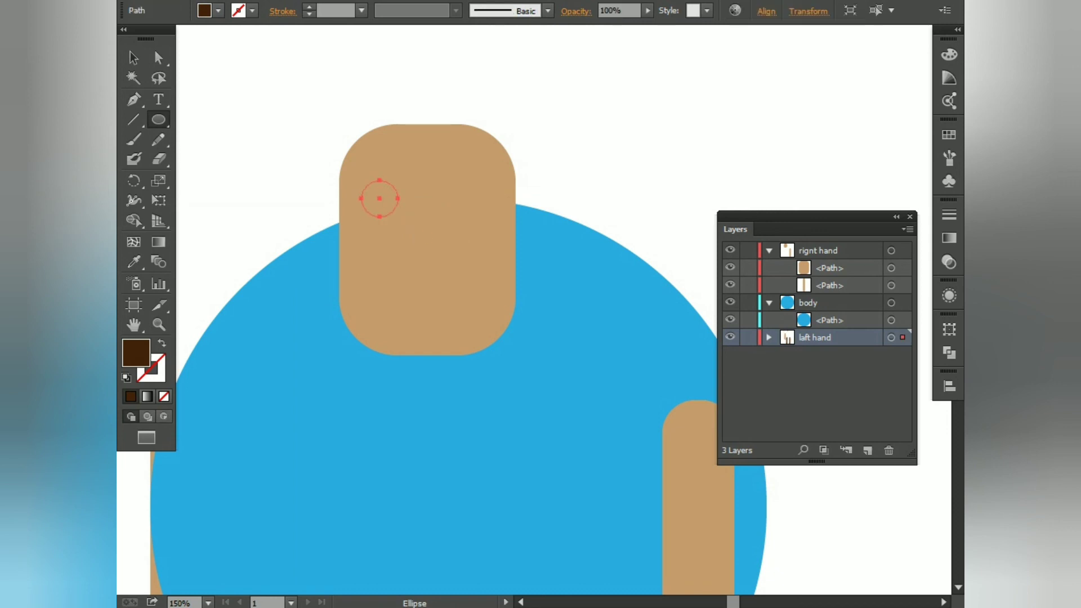
{"action": "left_click", "coordinate": [949, 134]}
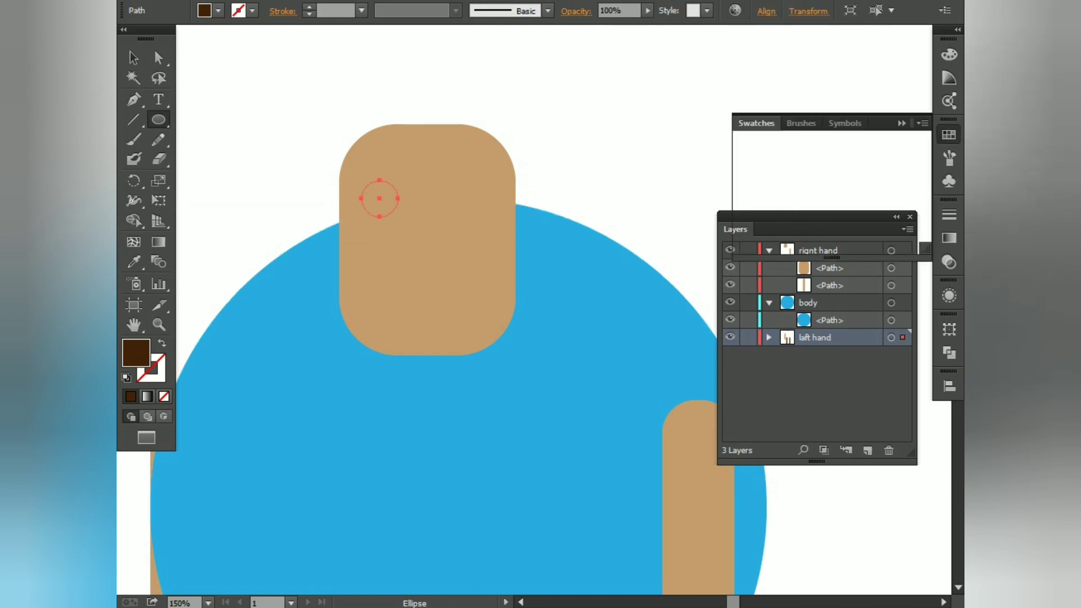
{"action": "left_click", "coordinate": [871, 193]}
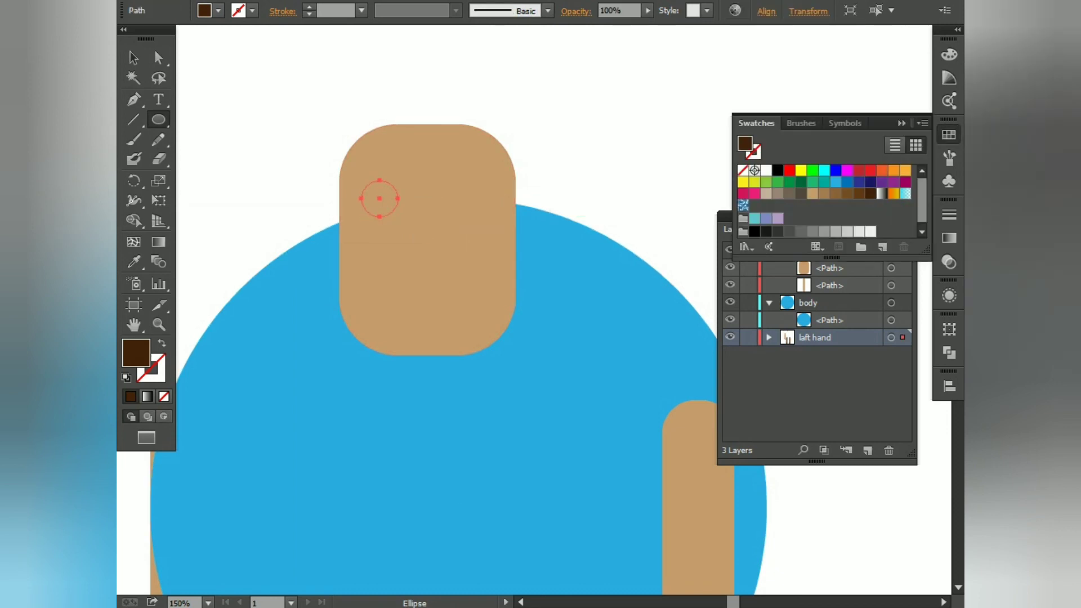
{"action": "left_click", "coordinate": [836, 193]}
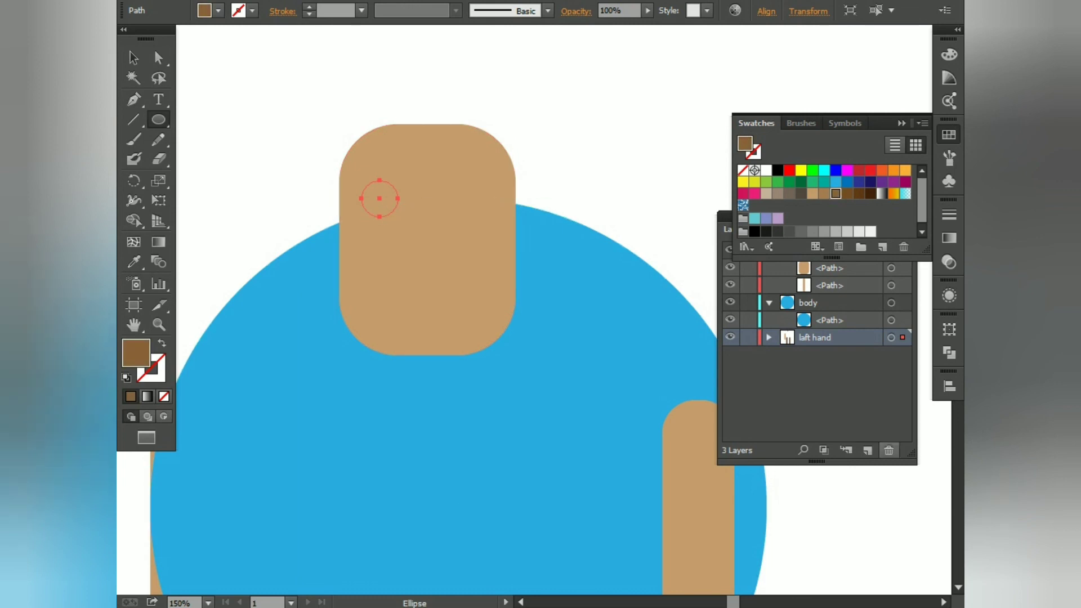
Create a new layer with the brown eye circle on it and place that layer at the top inside the rignt hand layer.
{"action": "left_click", "coordinate": [867, 451]}
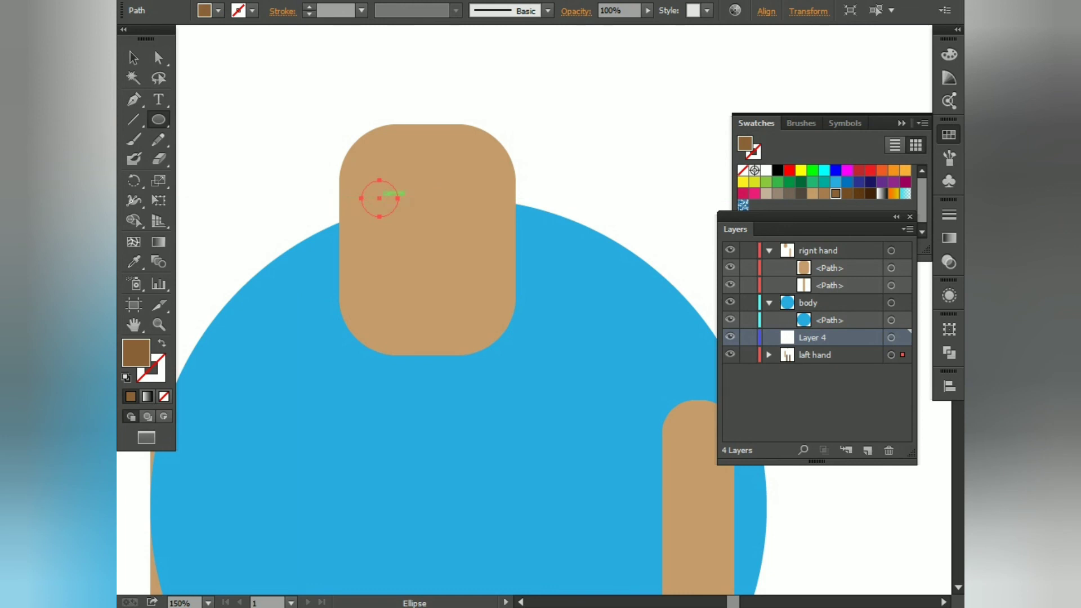
{"action": "left_click_drag", "start_coordinate": [379, 198], "coordinate": [398, 217]}
{"action": "left_click_drag", "start_coordinate": [813, 338], "coordinate": [819, 251]}
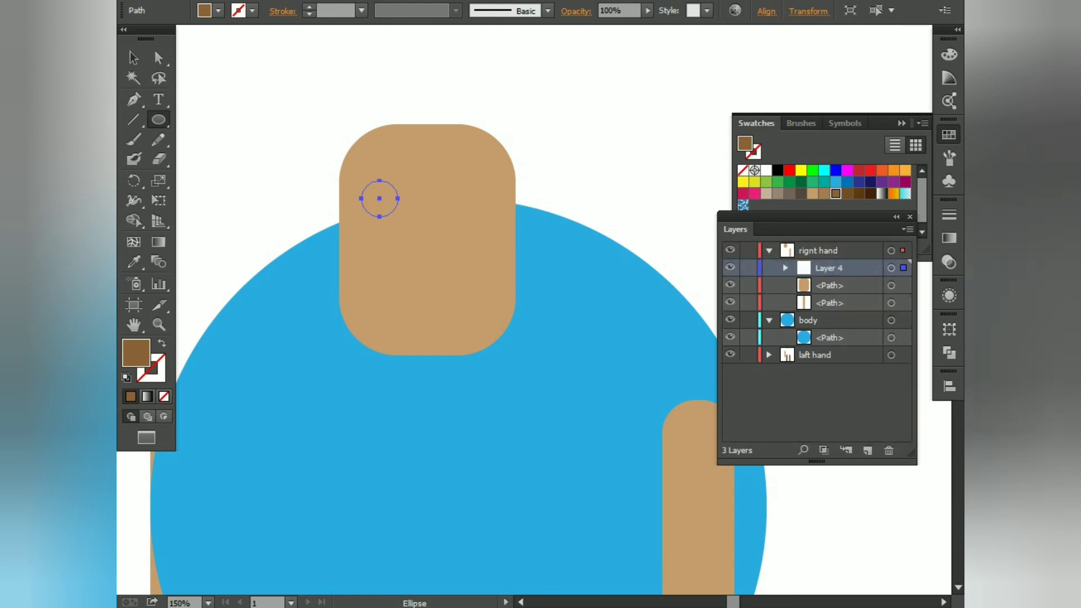
Duplicate the brown eye circle horizontally to form the second eye on the head, and deselect it.
{"action": "key", "text": "v"}
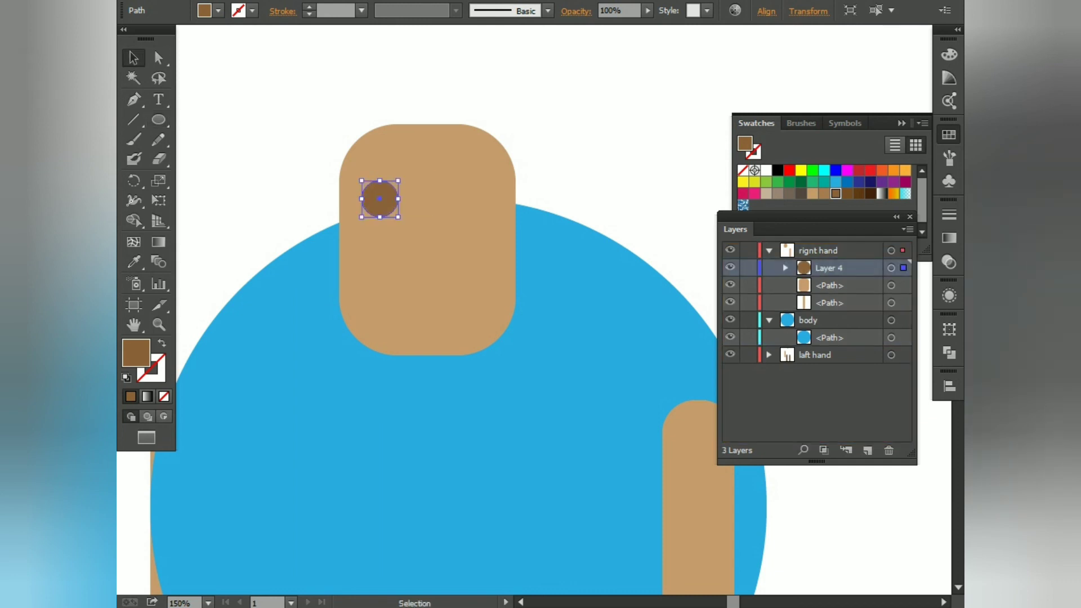
{"action": "left_click_drag", "start_coordinate": [380, 198], "coordinate": [462, 198]}
{"action": "key", "text": "ctrl+shift+a"}
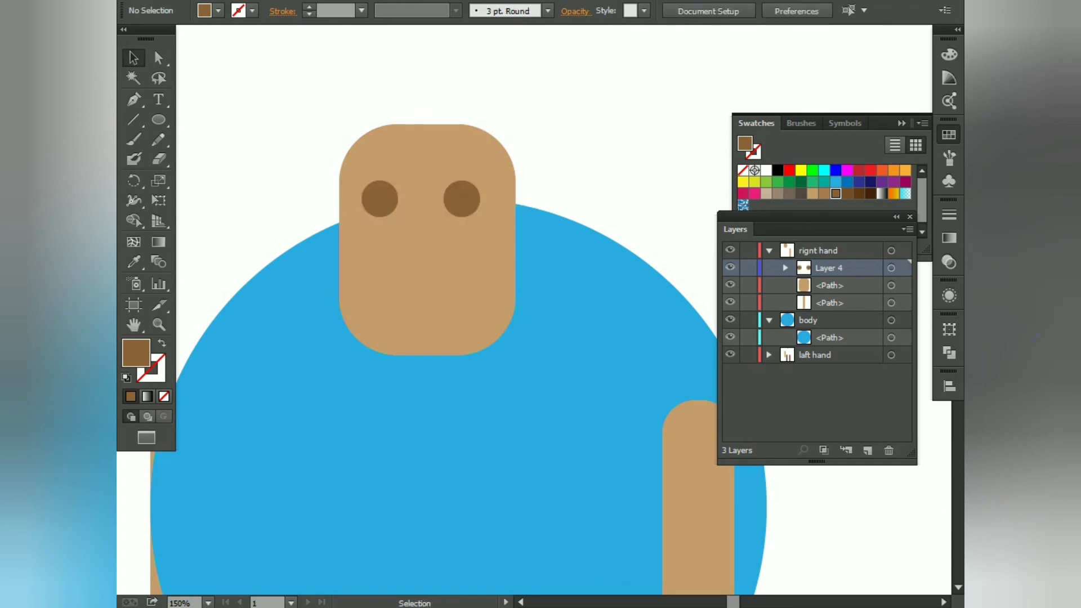
Draw a narrow vertical rounded rectangle between the eyes as the nose, and deselect it.
{"action": "left_click", "coordinate": [158, 119]}
{"action": "left_click", "coordinate": [158, 120]}
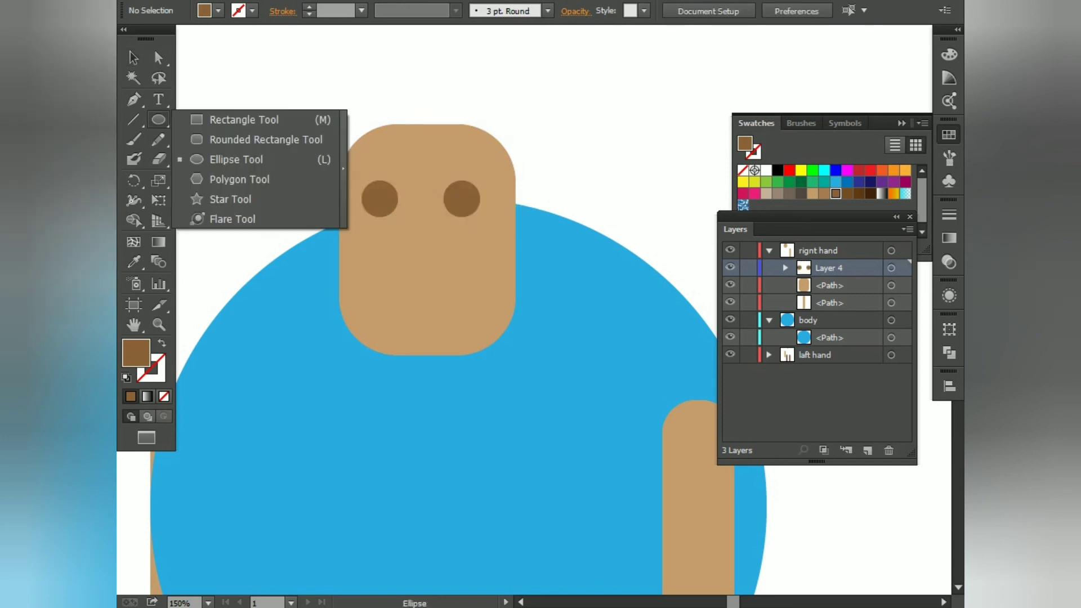
{"action": "left_click", "coordinate": [253, 139]}
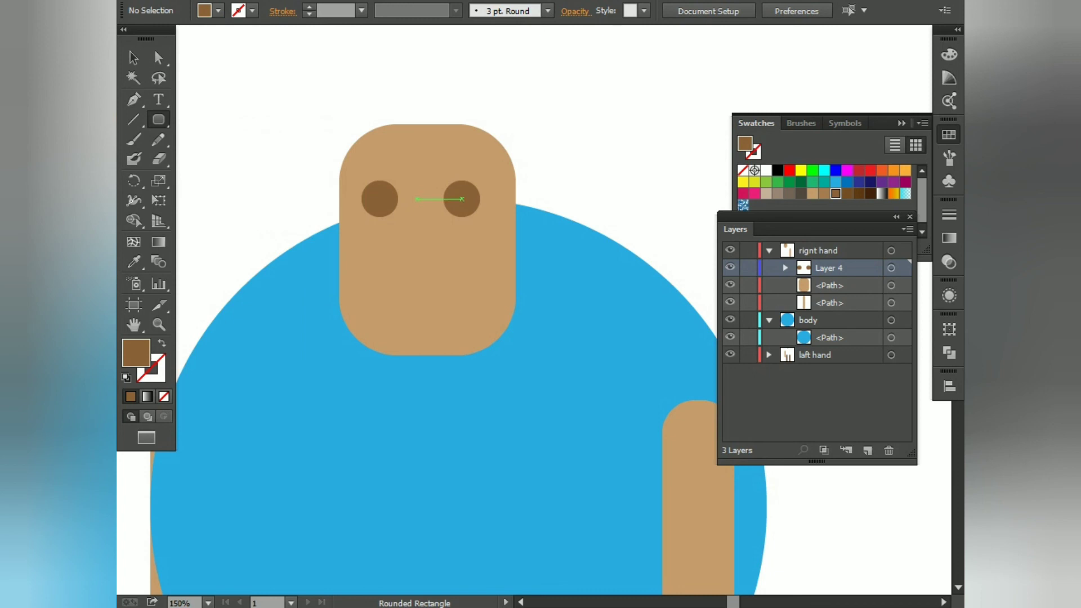
{"action": "left_click_drag", "start_coordinate": [417, 198], "coordinate": [428, 246]}
{"action": "key", "text": "a"}
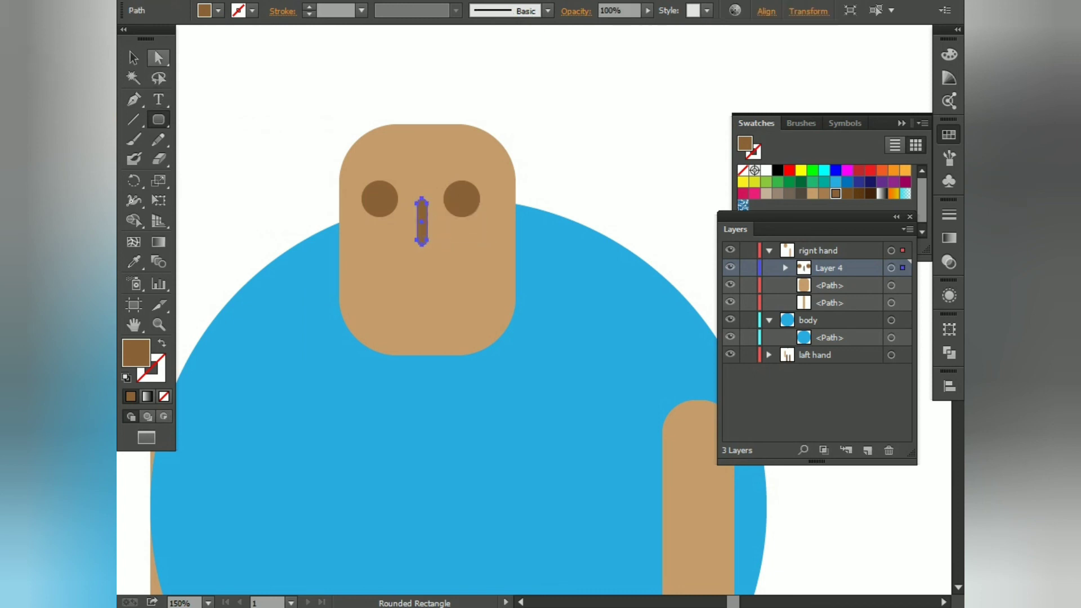
{"action": "left_click", "coordinate": [133, 58]}
{"action": "left_click", "coordinate": [248, 177]}
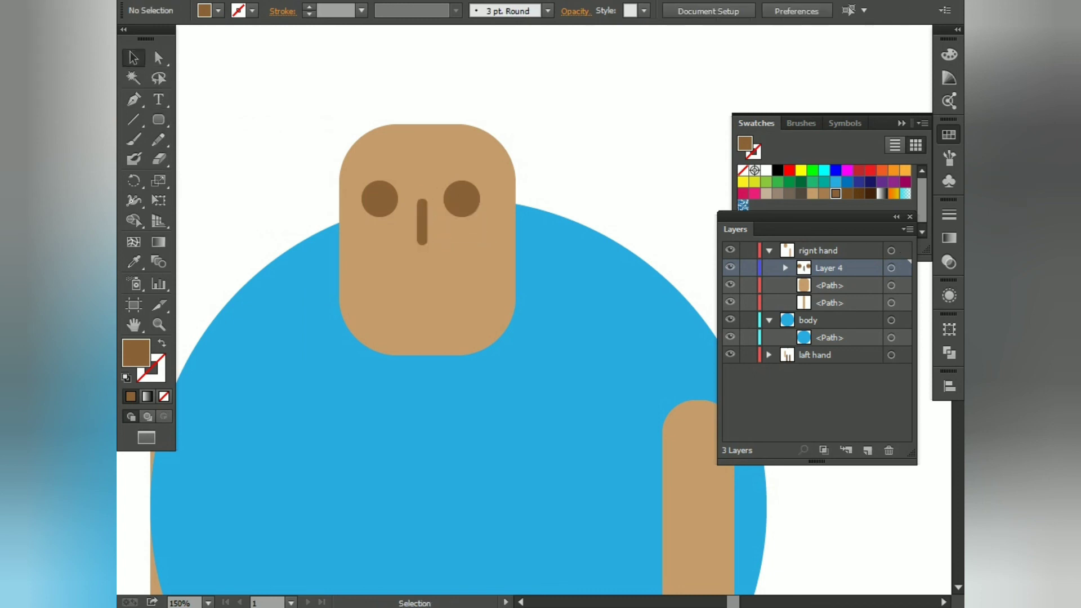
Draw a brown ellipse larger than the eyes on the blank artboard area beside the head as the base for the mouth.
{"action": "left_click_drag", "start_coordinate": [293, 225], "coordinate": [295, 212]}
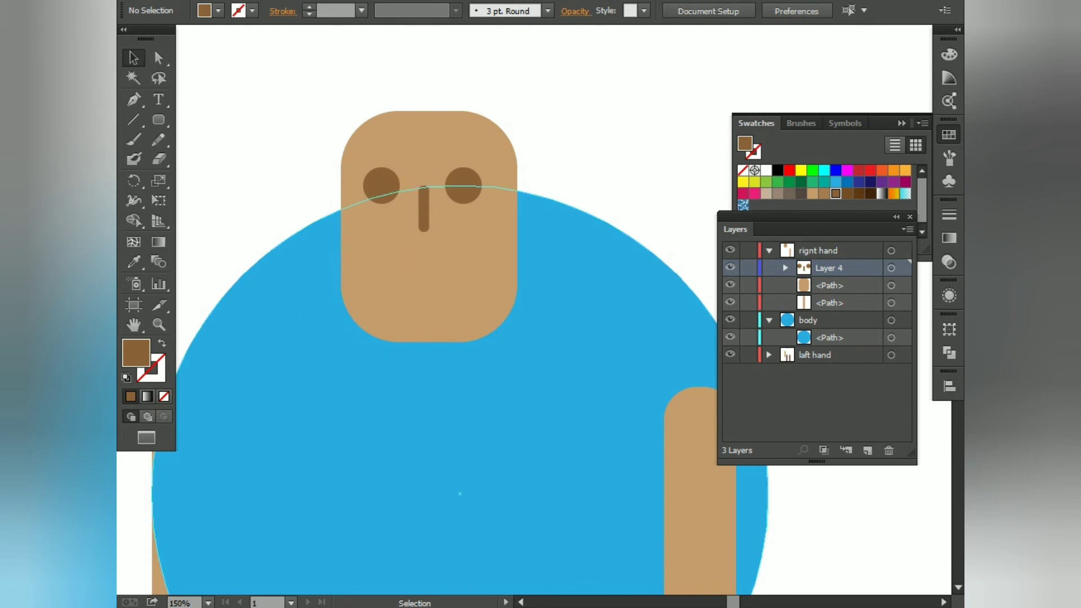
{"action": "left_click_drag", "start_coordinate": [158, 120], "coordinate": [219, 159]}
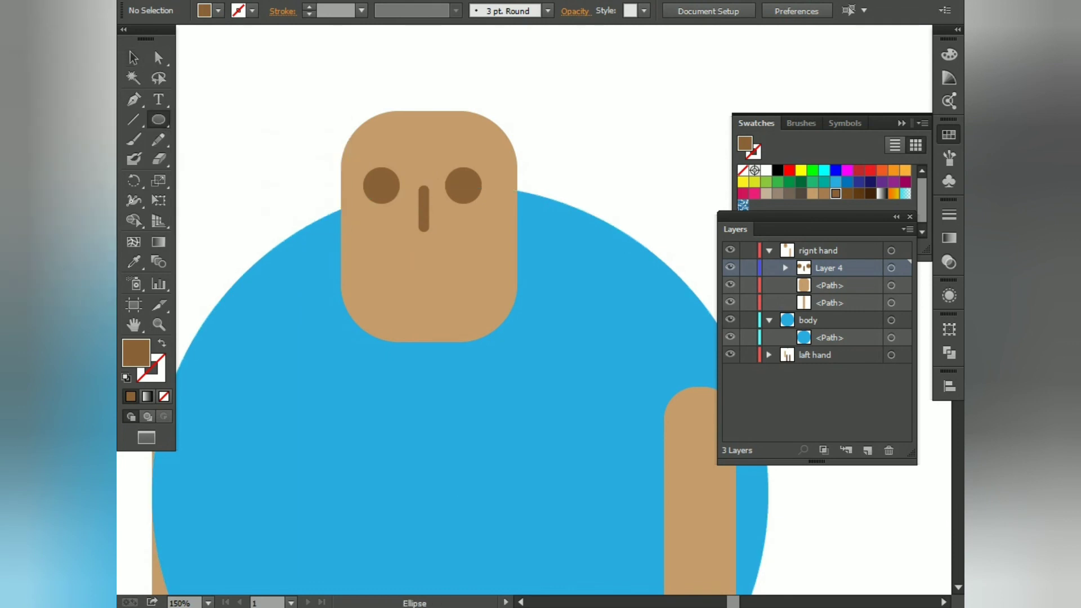
{"action": "scroll", "coordinate": [303, 191], "scroll_direction": "down", "scroll_amount": 2}
{"action": "left_click_drag", "start_coordinate": [302, 191], "coordinate": [375, 241]}
{"action": "left_click_drag", "start_coordinate": [246, 162], "coordinate": [313, 226]}
{"action": "left_click", "coordinate": [133, 58]}
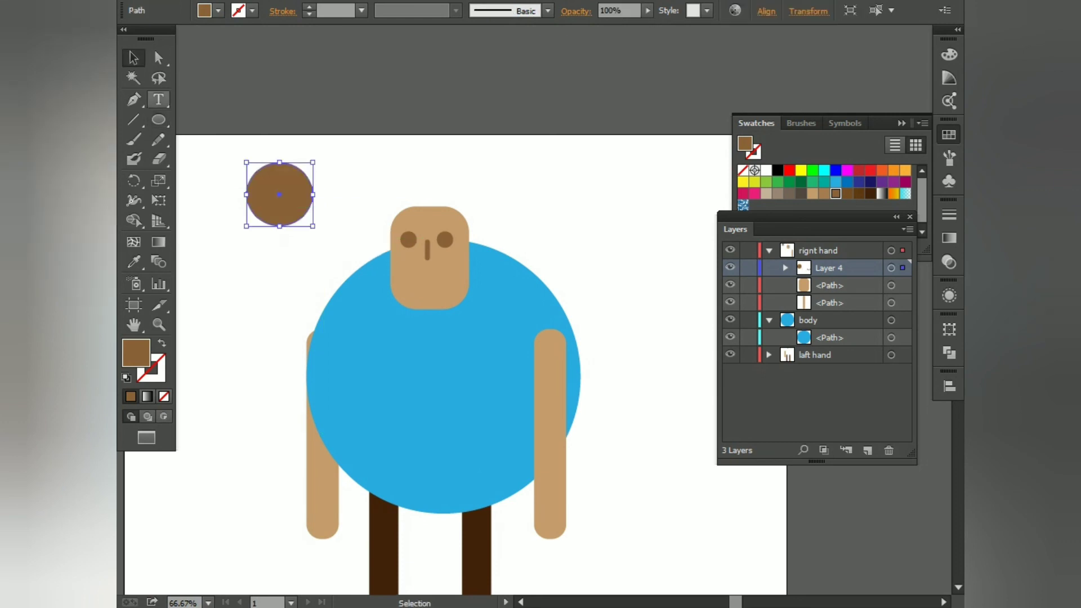
Delete the ellipse's top anchor point to leave the lower half, and swap its fill and stroke to get an outlined arc.
{"action": "scroll", "coordinate": [242, 192], "scroll_direction": "up", "scroll_amount": 1}
{"action": "key", "text": "a"}
{"action": "left_click_drag", "start_coordinate": [225, 114], "coordinate": [355, 162]}
{"action": "key", "text": "Delete"}
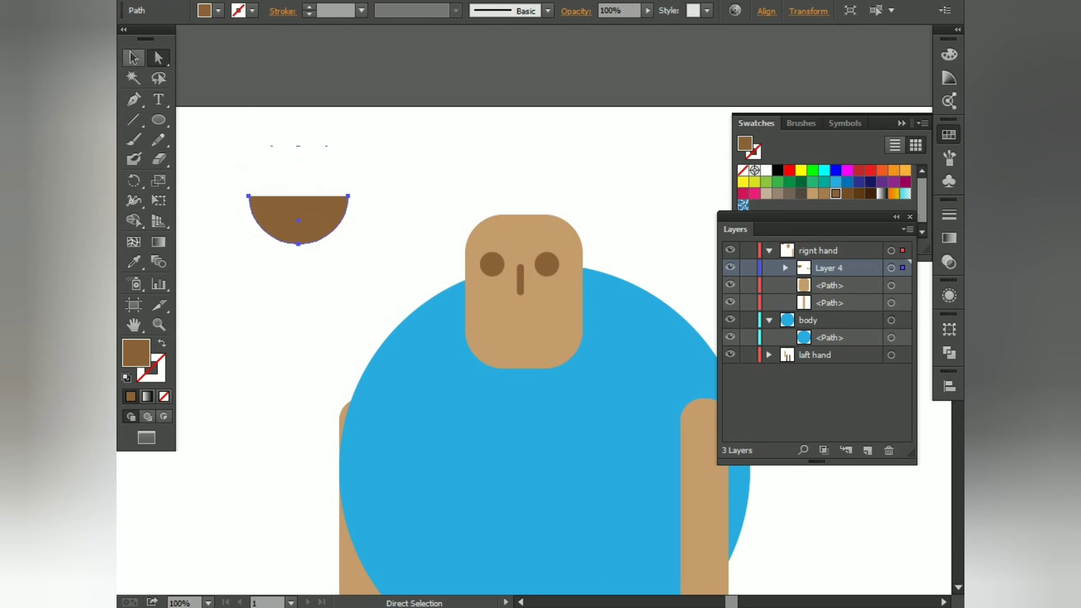
{"action": "key", "text": "v"}
{"action": "key", "text": "shift+x"}
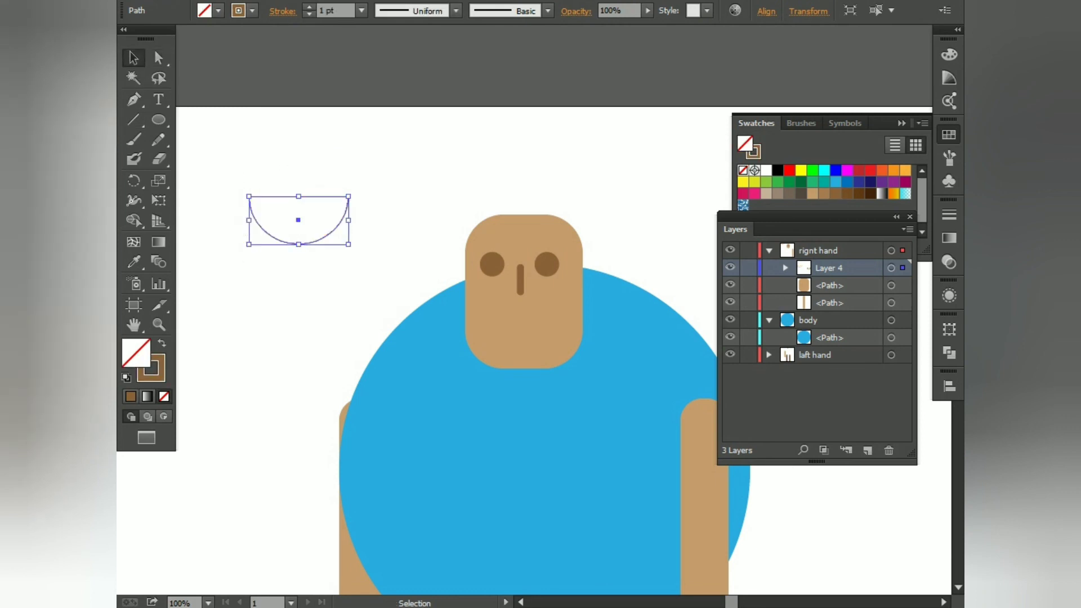
Move the arc onto the face, scale it down and centre it under the nose as a smile.
{"action": "left_click", "coordinate": [383, 186]}
{"action": "left_click_drag", "start_coordinate": [383, 186], "coordinate": [344, 182]}
{"action": "mouse_move", "coordinate": [279, 238]}
{"action": "left_mouse_down"}
{"action": "mouse_move", "coordinate": [410, 313]}
{"action": "mouse_move", "coordinate": [479, 265]}
{"action": "mouse_move", "coordinate": [494, 335]}
{"action": "mouse_move", "coordinate": [509, 336]}
{"action": "left_mouse_up"}
{"action": "left_click_drag", "start_coordinate": [541, 292], "coordinate": [515, 322]}
{"action": "key", "text": "Left"}
{"action": "scroll", "coordinate": [500, 324], "scroll_direction": "up", "scroll_amount": 4}
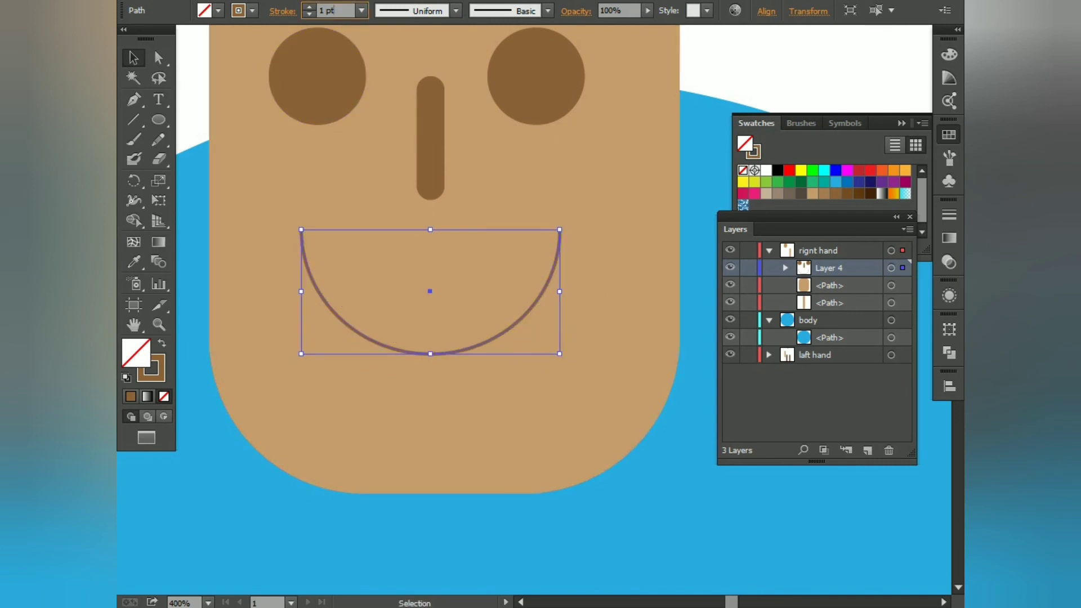
Set the smile's stroke weight to 10 pt with a width profile tapered at both ends, and deselect it.
{"action": "left_click", "coordinate": [309, 8]}
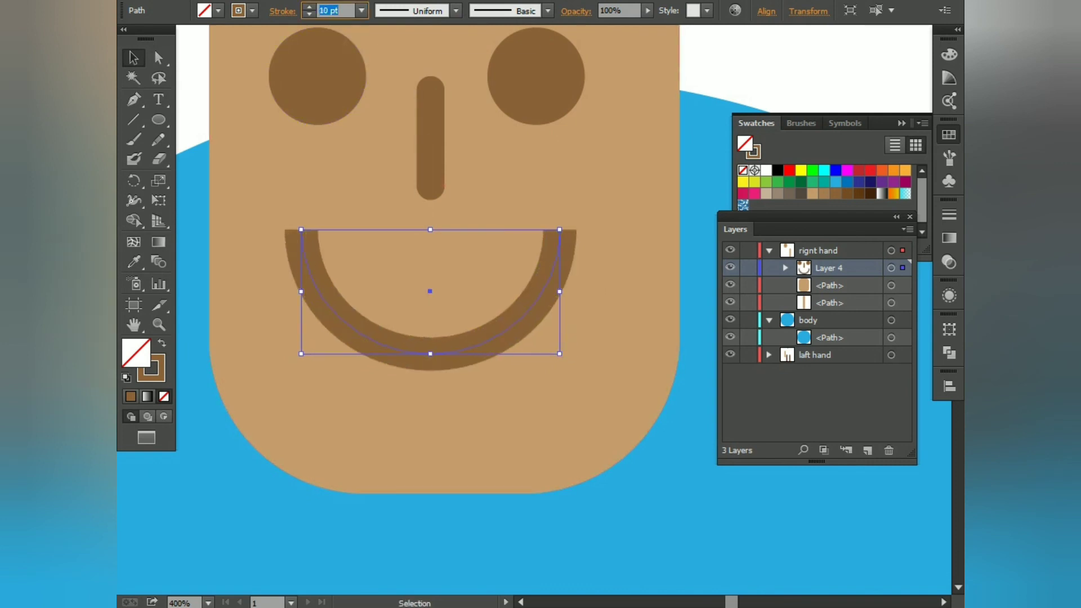
{"action": "left_click", "coordinate": [456, 11]}
{"action": "left_click", "coordinate": [408, 68]}
{"action": "key", "text": "ctrl+minus"}
{"action": "key", "text": "ctrl+minus"}
{"action": "scroll", "coordinate": [497, 194], "scroll_direction": "down", "scroll_amount": 1}
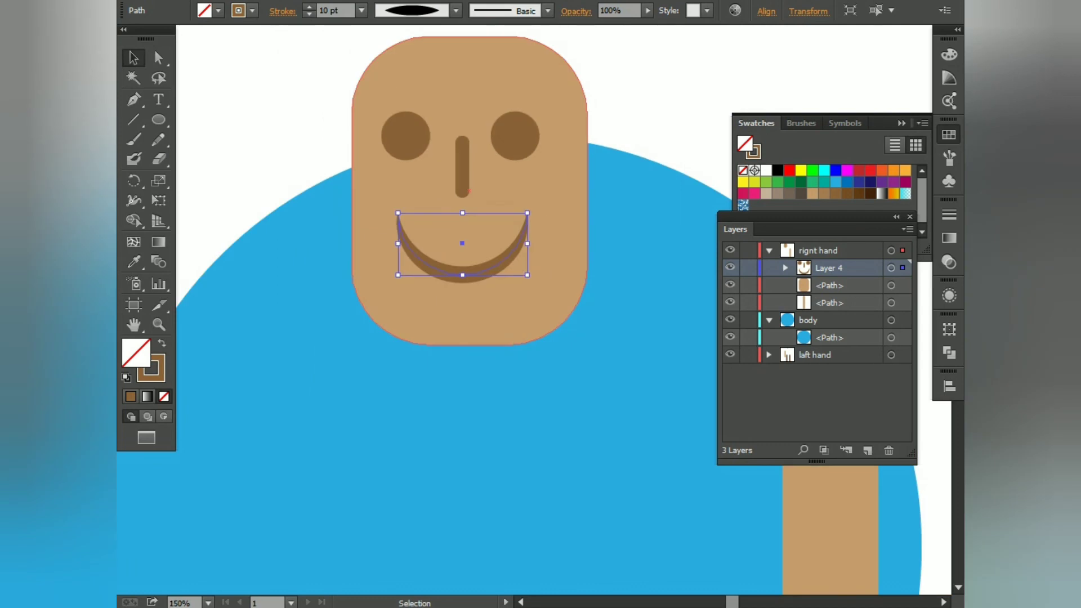
{"action": "left_click", "coordinate": [338, 130]}
Fill the body circle with the dark green swatch, deselect it, and collapse the Swatches and Layers panels.
{"action": "scroll", "coordinate": [410, 289], "scroll_direction": "down", "scroll_amount": 3}
{"action": "scroll", "coordinate": [410, 289], "scroll_direction": "down", "scroll_amount": 1}
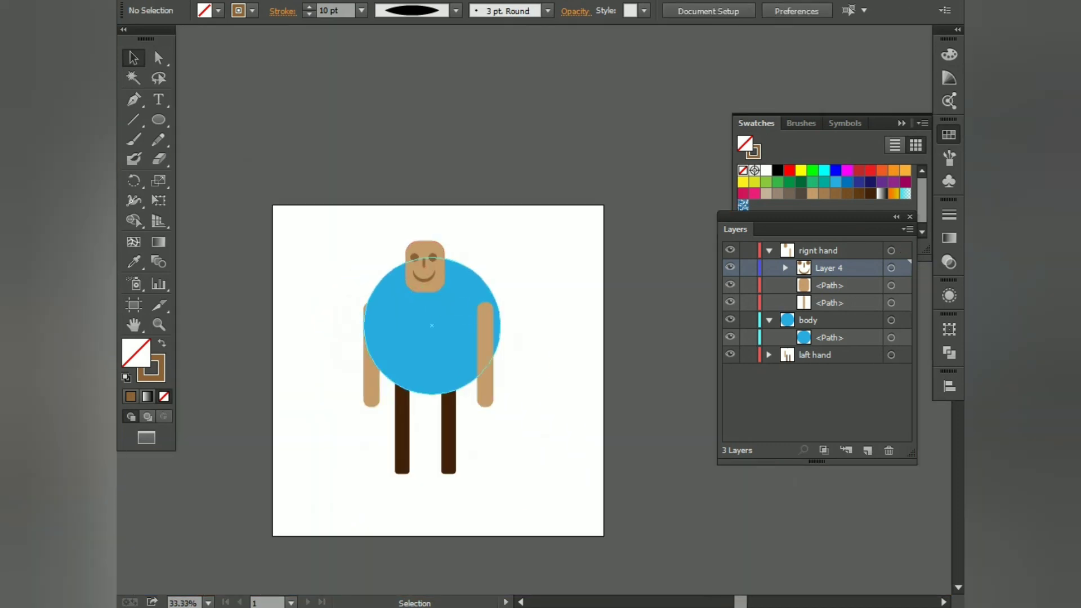
{"action": "left_click_drag", "start_coordinate": [408, 299], "coordinate": [397, 219]}
{"action": "left_click", "coordinate": [395, 225]}
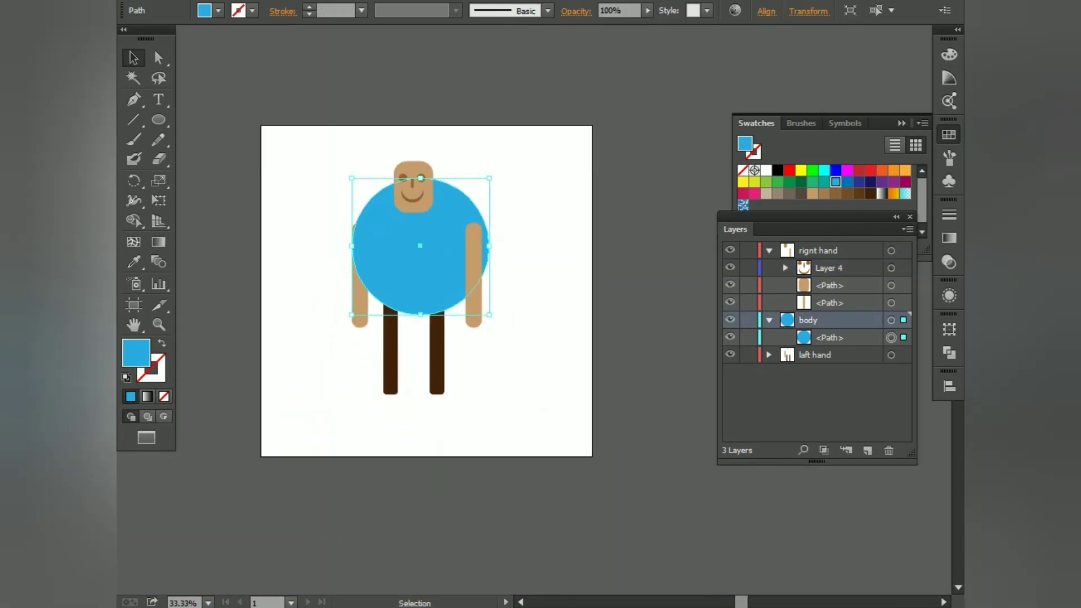
{"action": "left_click", "coordinate": [802, 182]}
{"action": "left_click", "coordinate": [653, 203]}
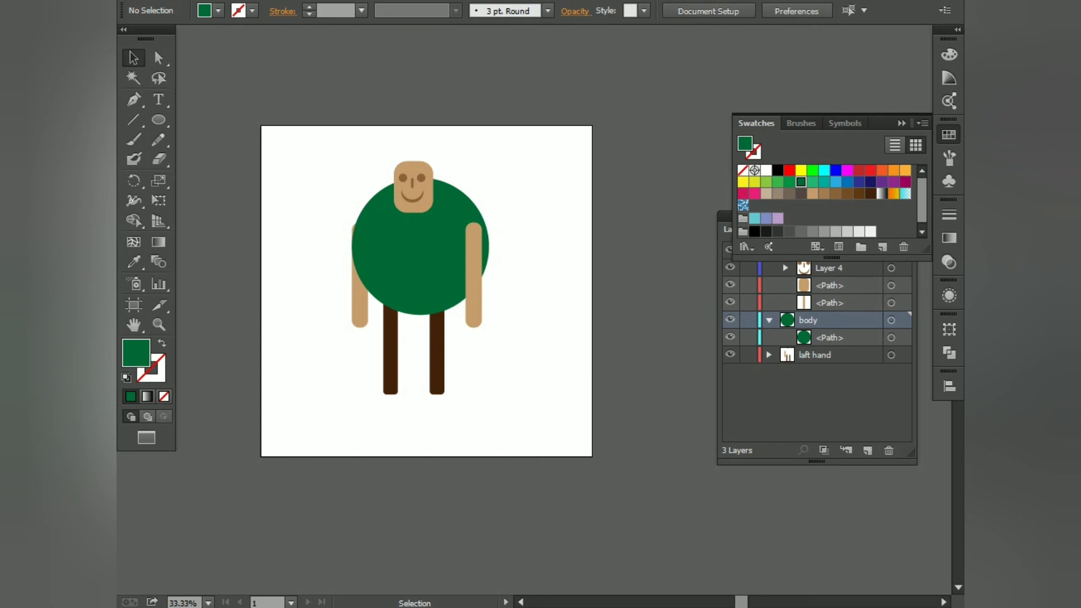
{"action": "left_click", "coordinate": [949, 135]}
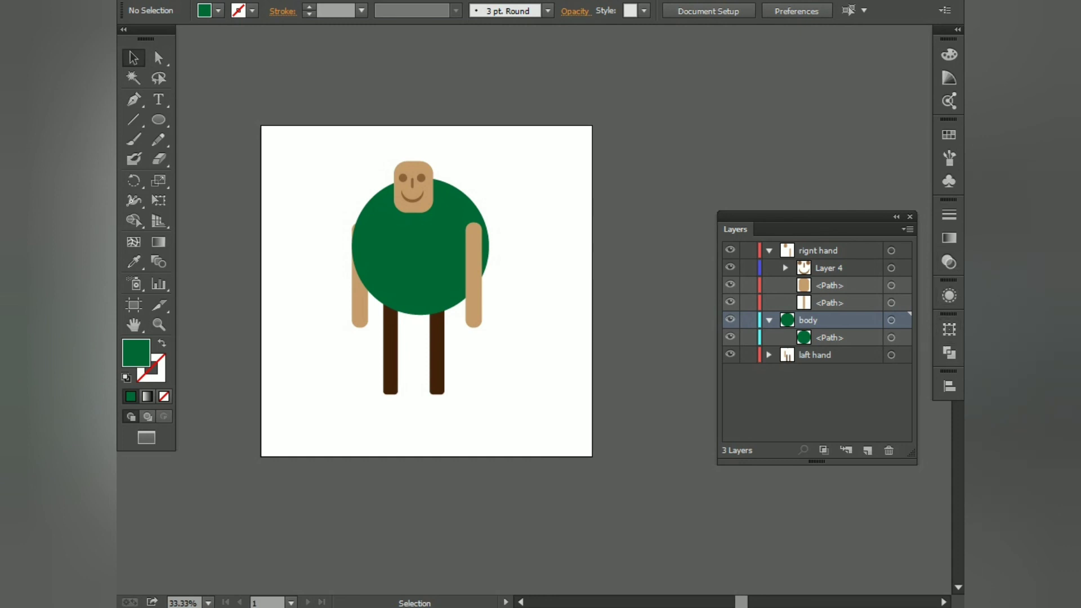
{"action": "left_click", "coordinate": [896, 216]}
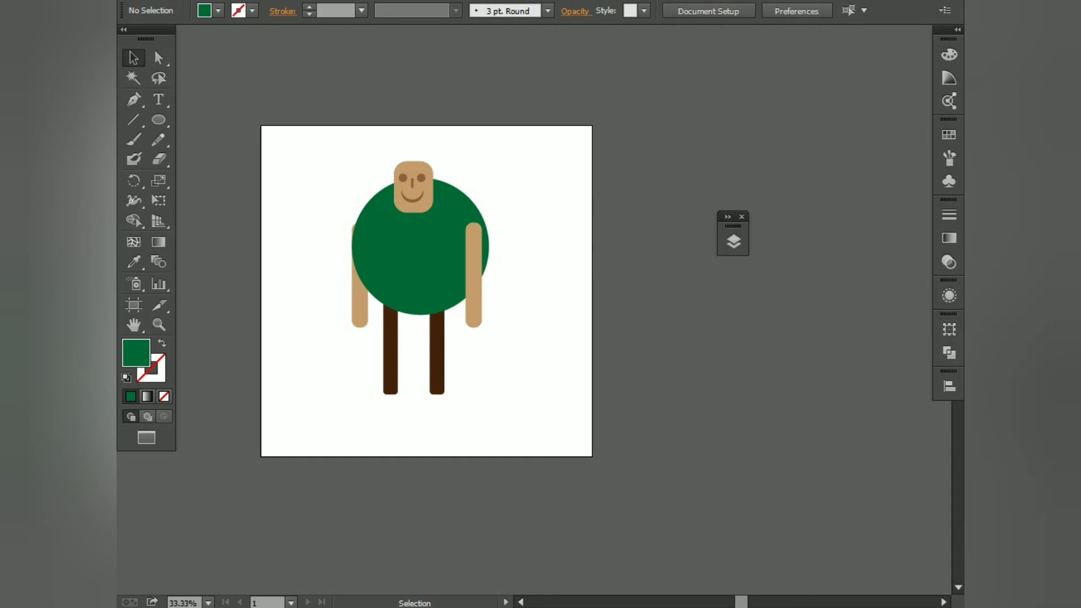